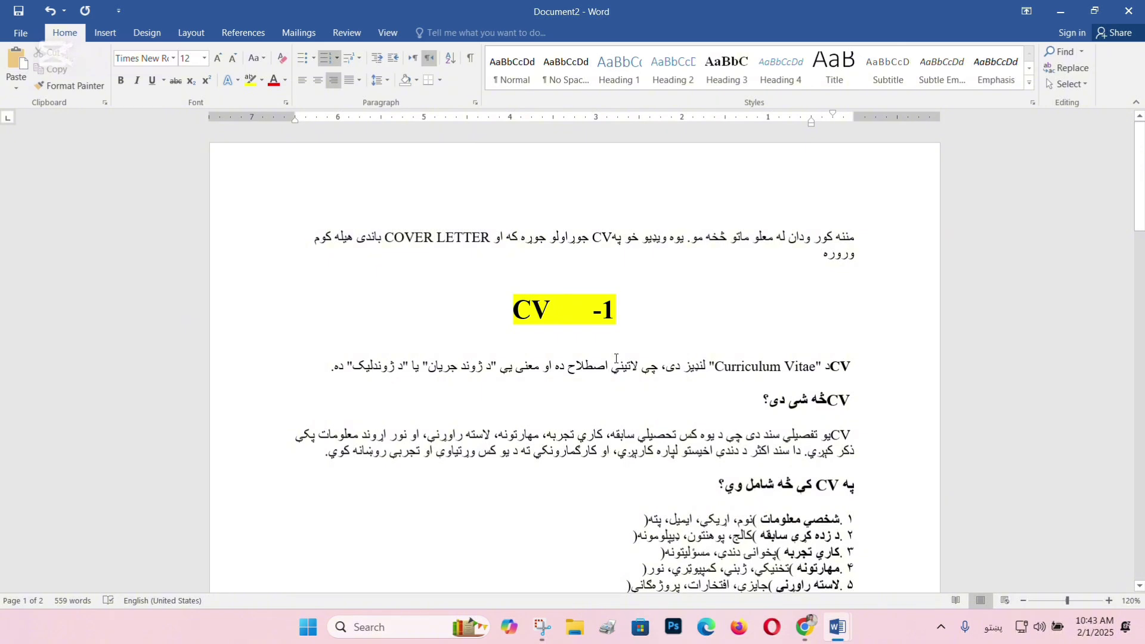
Review the CV guide's contents list in Word, briefly highlighting items 3–7 and item 2's heading.
{"action": "left_click", "coordinate": [616, 359]}
{"action": "scroll", "coordinate": [678, 294], "scroll_direction": "down", "scroll_amount": 3}
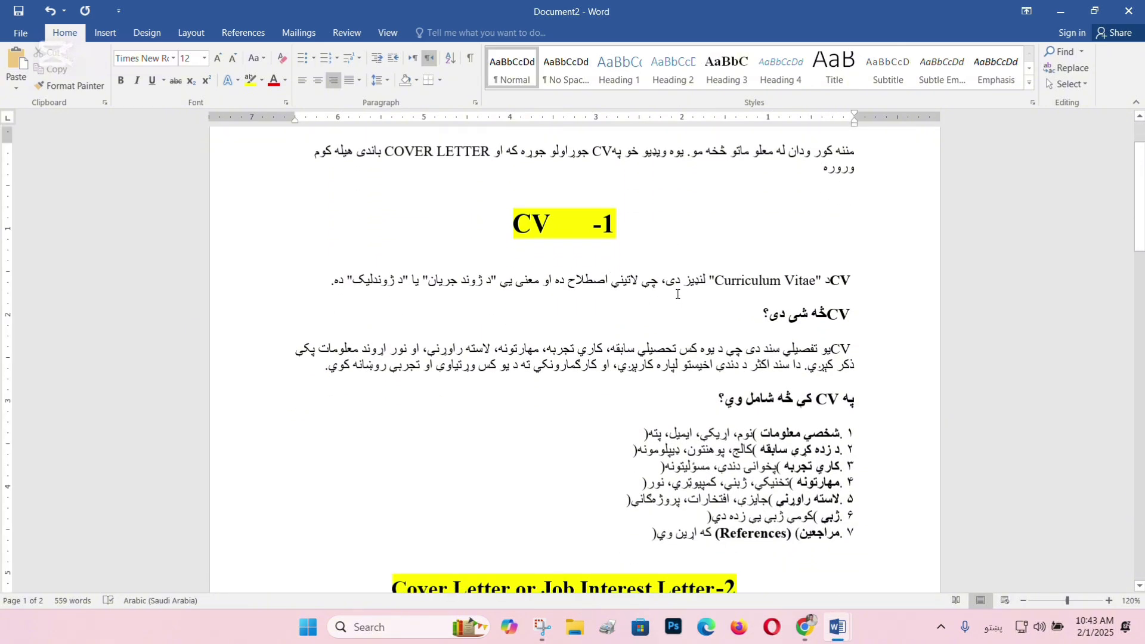
{"action": "scroll", "coordinate": [674, 370], "scroll_direction": "down", "scroll_amount": 4}
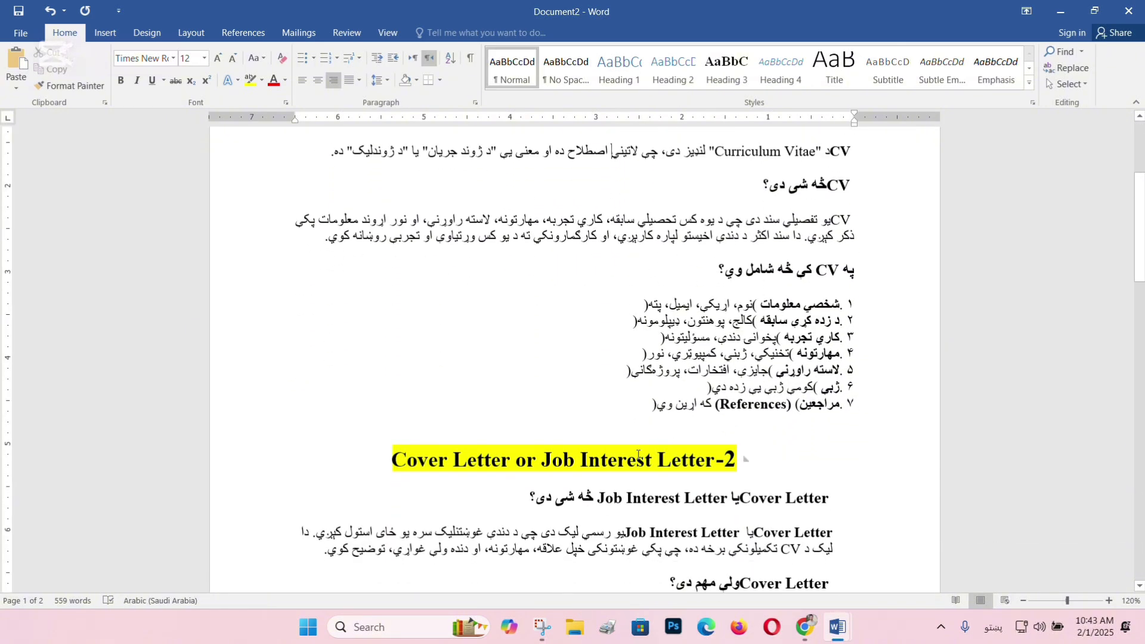
{"action": "scroll", "coordinate": [602, 456], "scroll_direction": "down", "scroll_amount": 15}
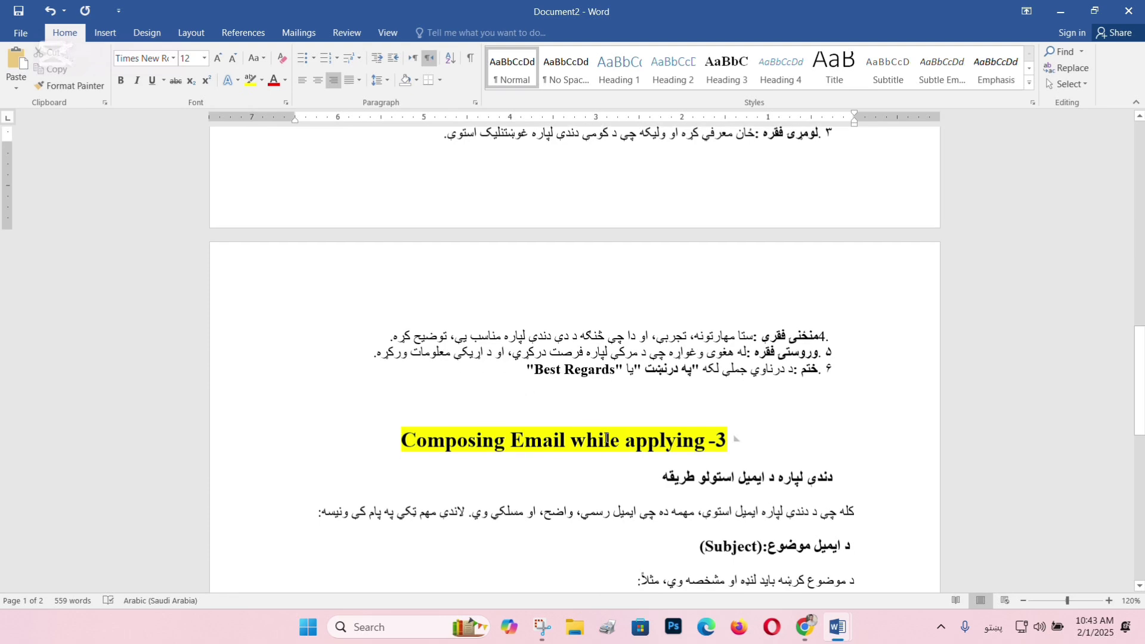
{"action": "scroll", "coordinate": [656, 447], "scroll_direction": "up", "scroll_amount": 20}
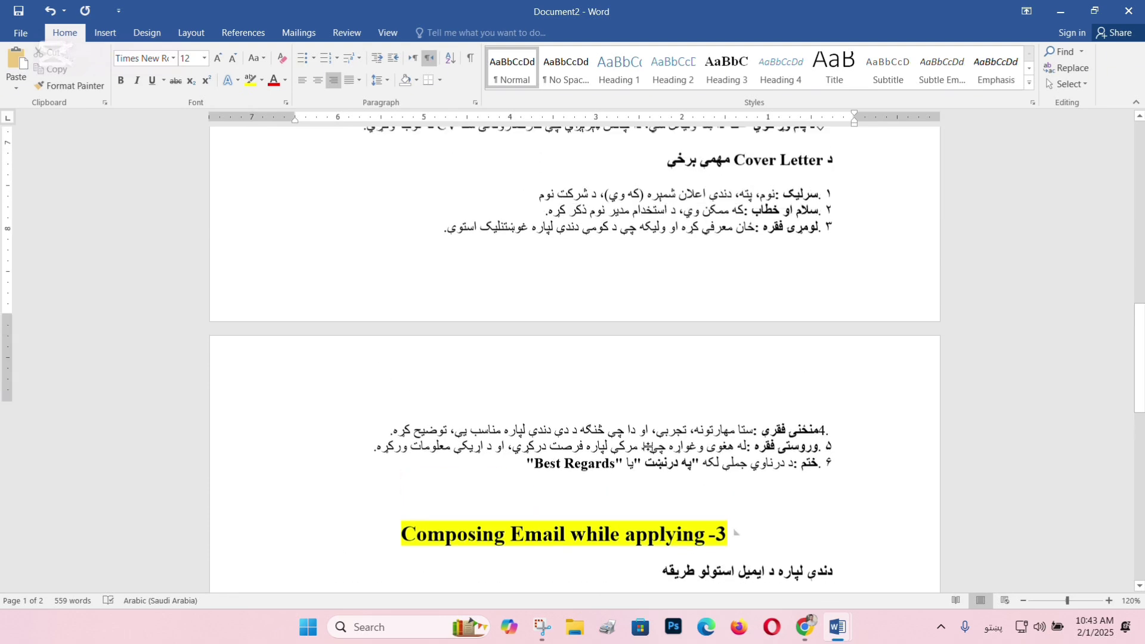
{"action": "scroll", "coordinate": [644, 444], "scroll_direction": "up", "scroll_amount": 1}
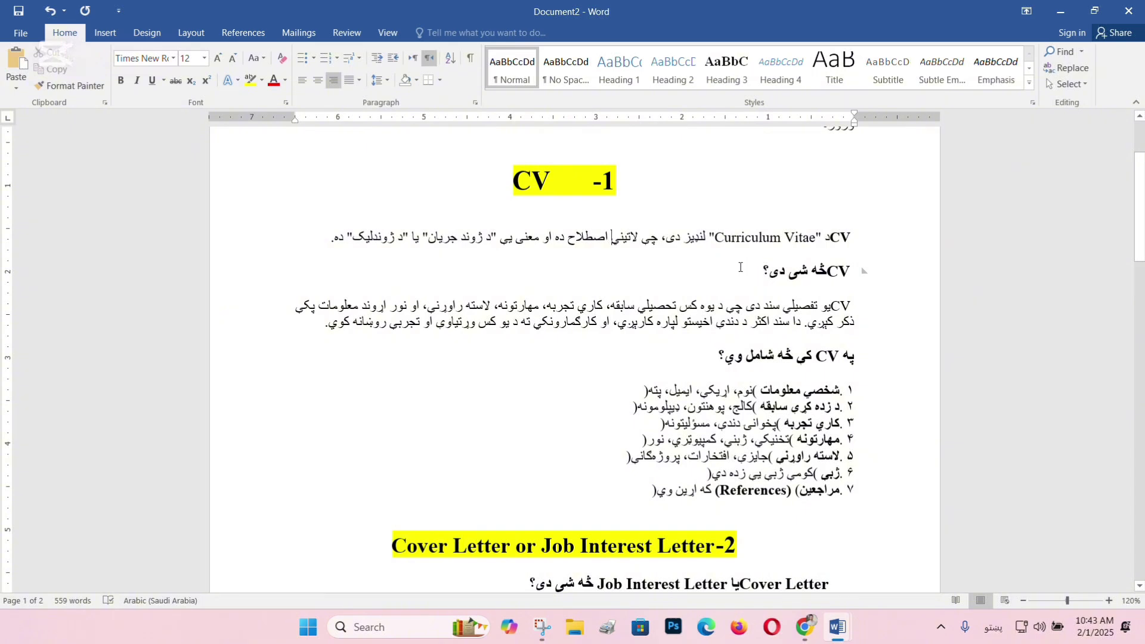
{"action": "scroll", "coordinate": [742, 263], "scroll_direction": "down", "scroll_amount": 3}
{"action": "scroll", "coordinate": [740, 269], "scroll_direction": "up", "scroll_amount": 2}
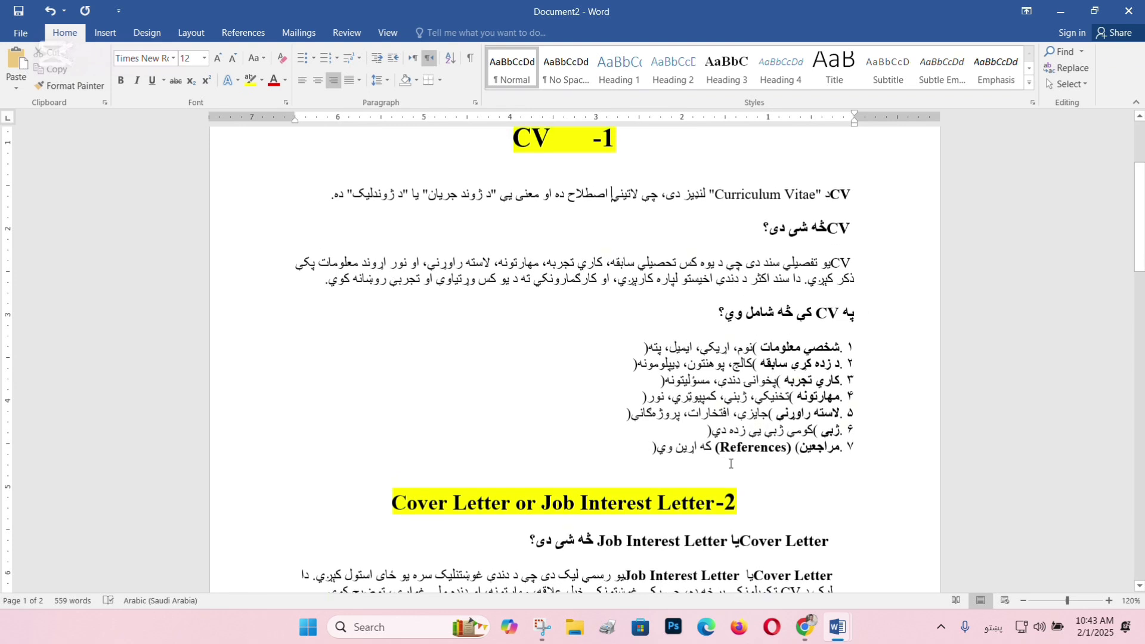
{"action": "left_click_drag", "start_coordinate": [730, 463], "coordinate": [719, 382]}
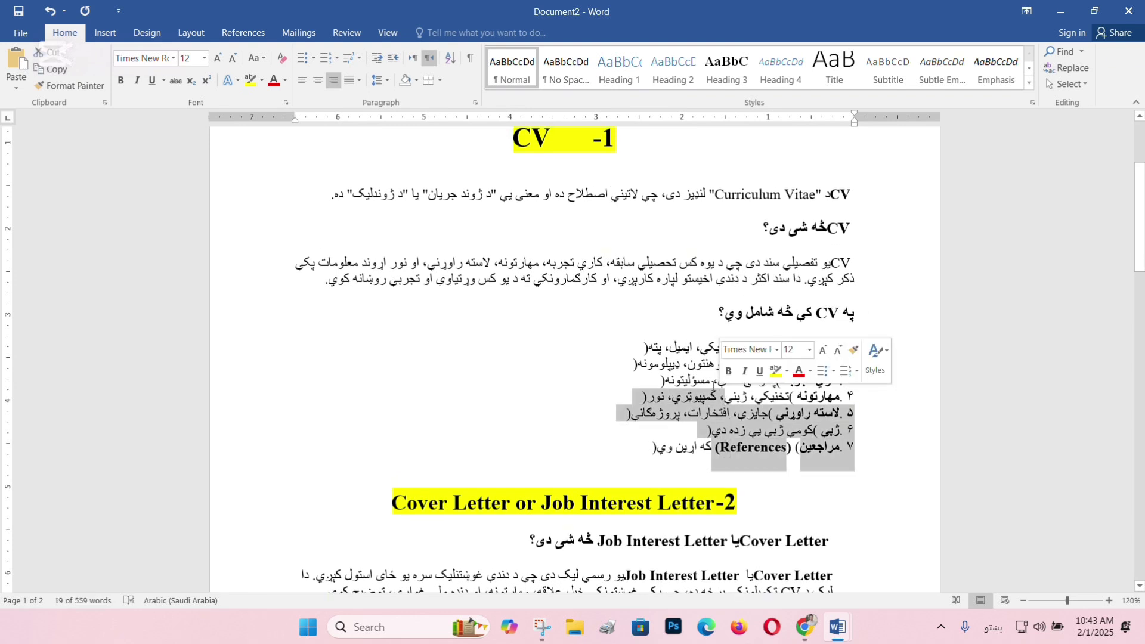
{"action": "left_click", "coordinate": [716, 380]}
{"action": "scroll", "coordinate": [709, 367], "scroll_direction": "up", "scroll_amount": 1}
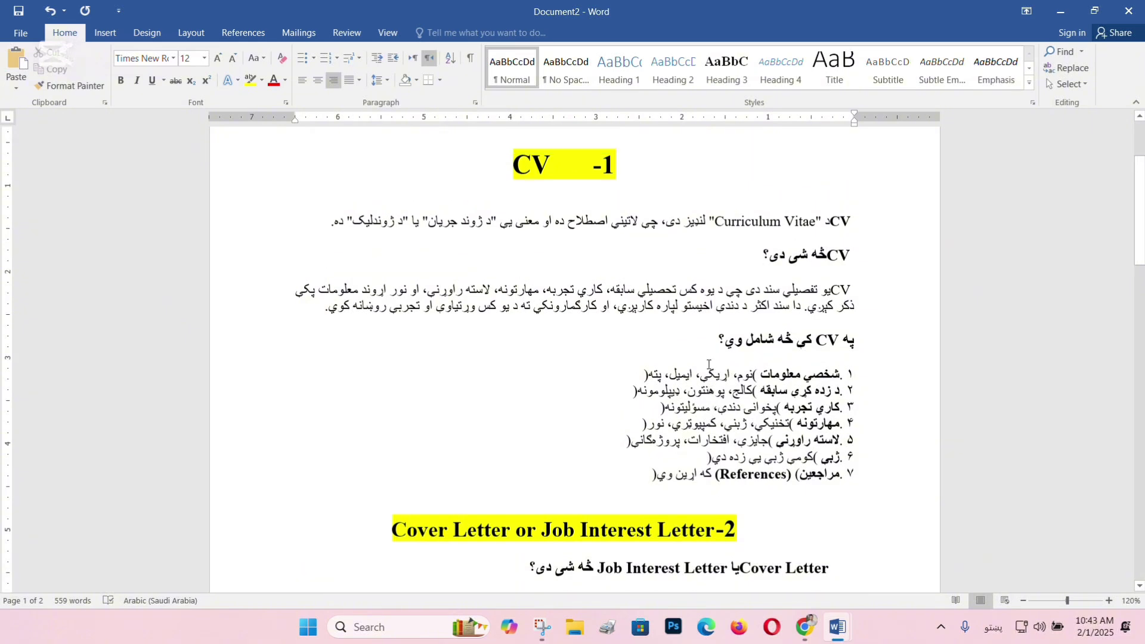
{"action": "scroll", "coordinate": [708, 364], "scroll_direction": "up", "scroll_amount": 1}
{"action": "scroll", "coordinate": [707, 365], "scroll_direction": "up", "scroll_amount": 1}
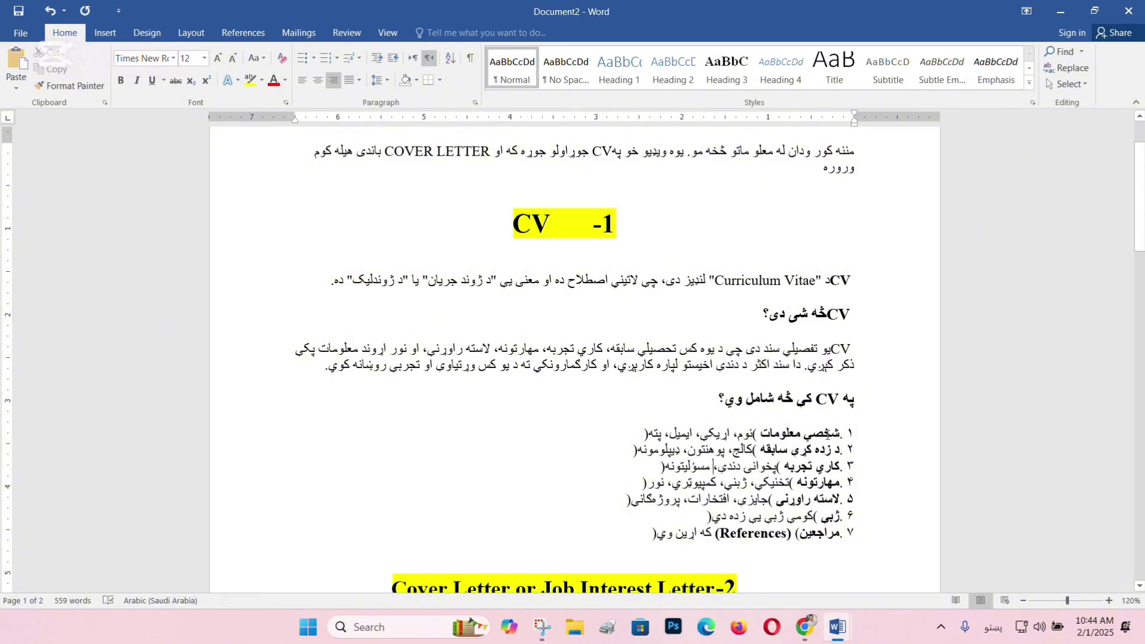
{"action": "left_click_drag", "start_coordinate": [830, 449], "coordinate": [762, 450]}
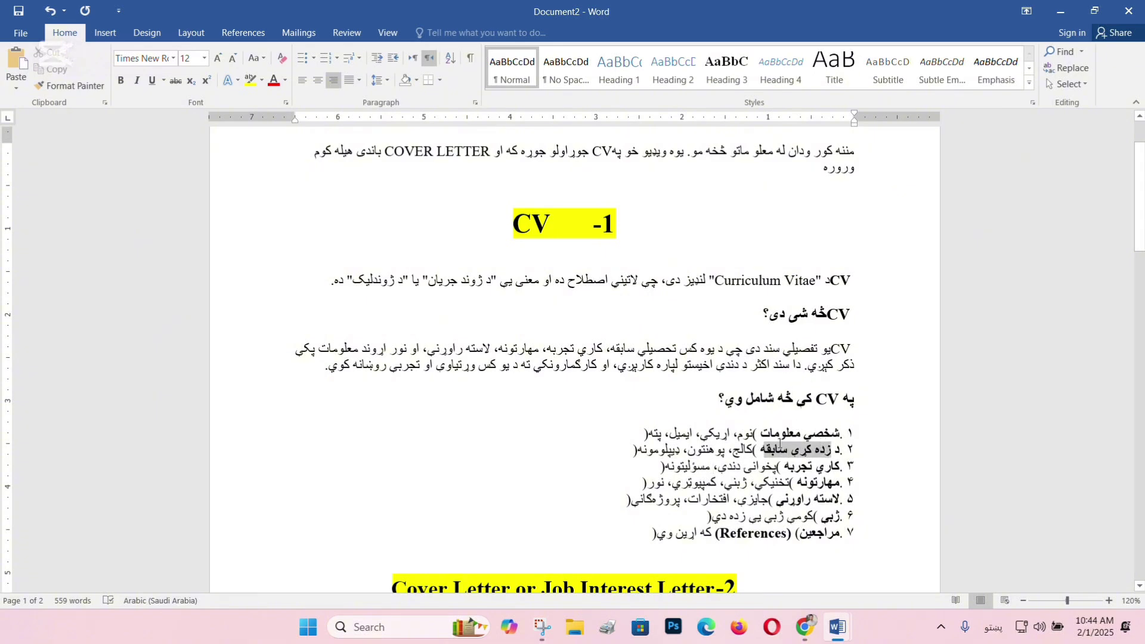
{"action": "left_click", "coordinate": [818, 465]}
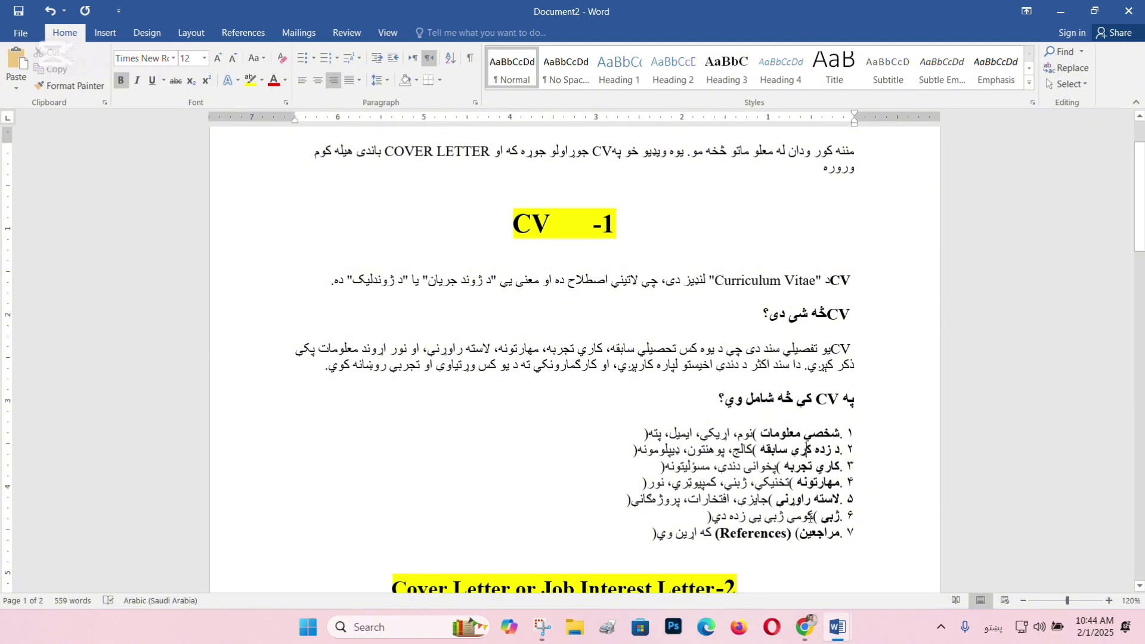
Look over the References and Cover Letter sections, then bring up the DeepSeek chat page in Chrome.
{"action": "left_click", "coordinate": [762, 533]}
{"action": "scroll", "coordinate": [739, 489], "scroll_direction": "down", "scroll_amount": 5}
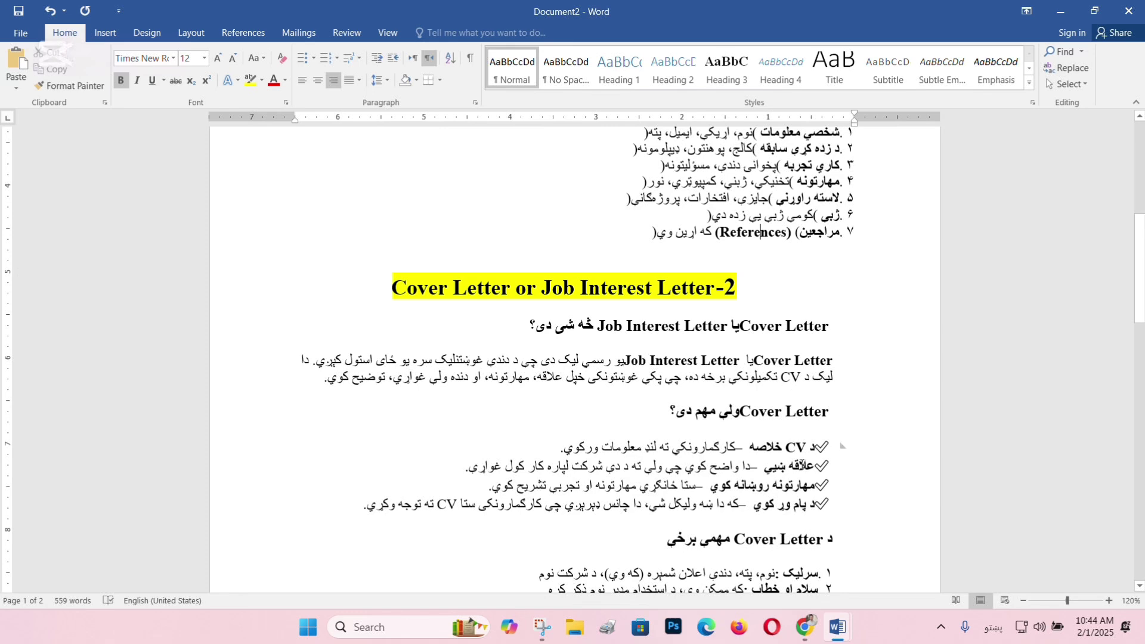
{"action": "scroll", "coordinate": [801, 455], "scroll_direction": "down", "scroll_amount": 3}
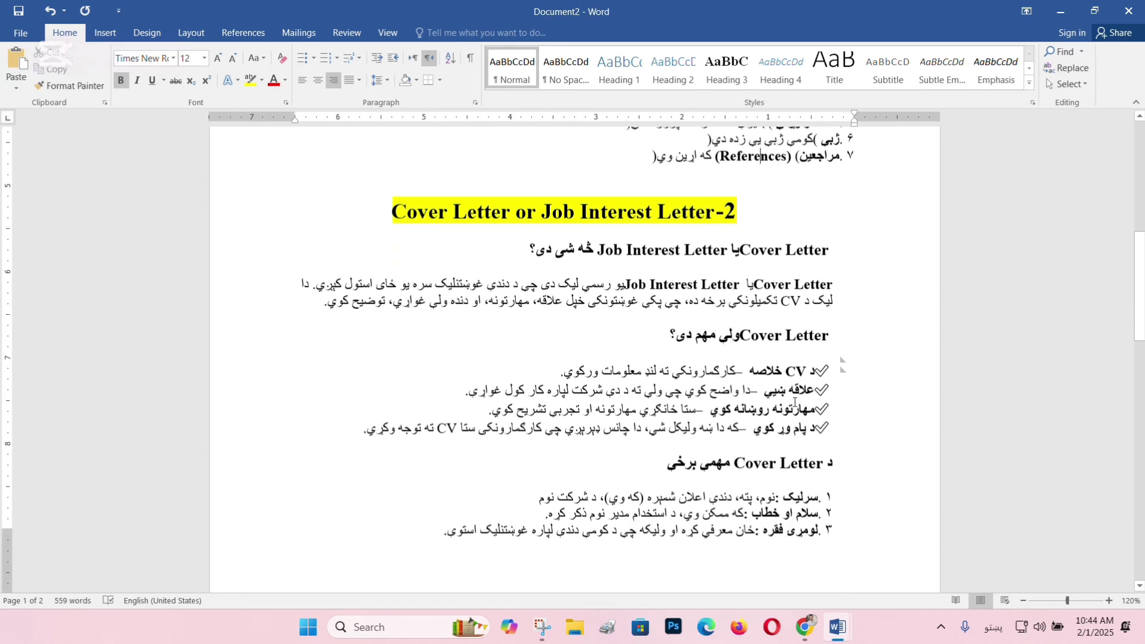
{"action": "left_click_drag", "start_coordinate": [782, 362], "coordinate": [809, 362]}
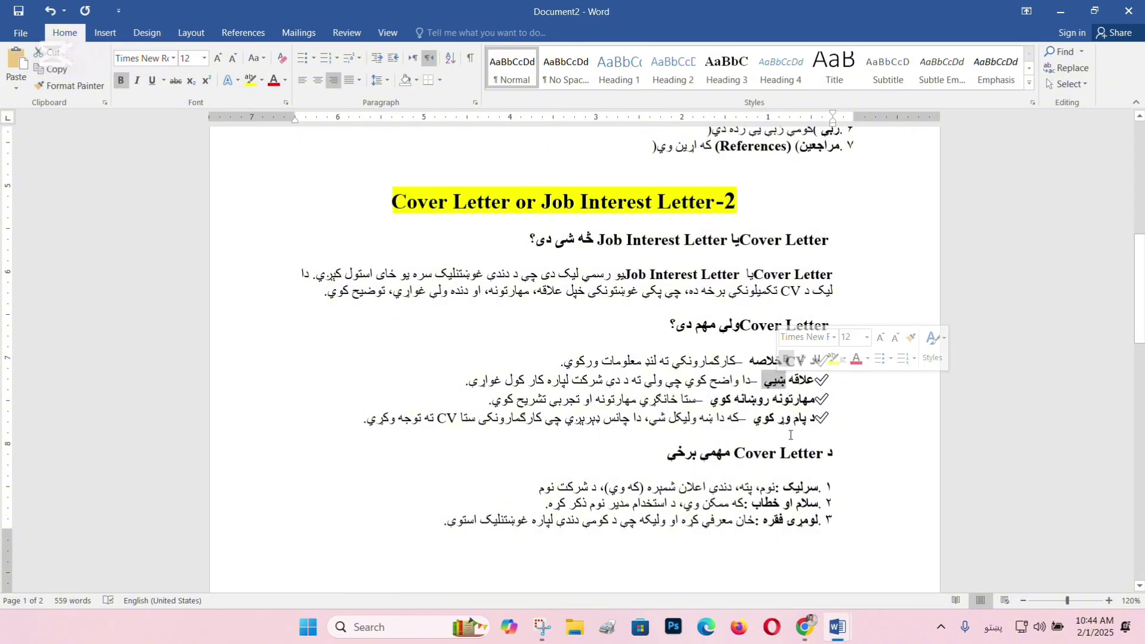
{"action": "double_click", "coordinate": [794, 399]}
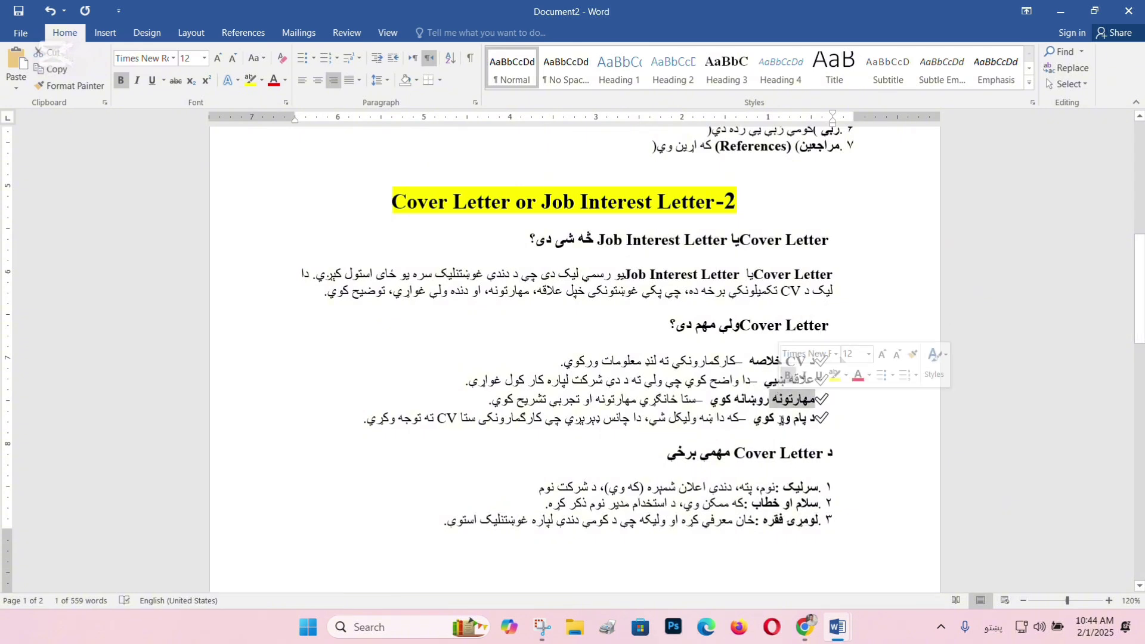
{"action": "scroll", "coordinate": [695, 456], "scroll_direction": "up", "scroll_amount": 3}
{"action": "scroll", "coordinate": [695, 456], "scroll_direction": "down", "scroll_amount": 5}
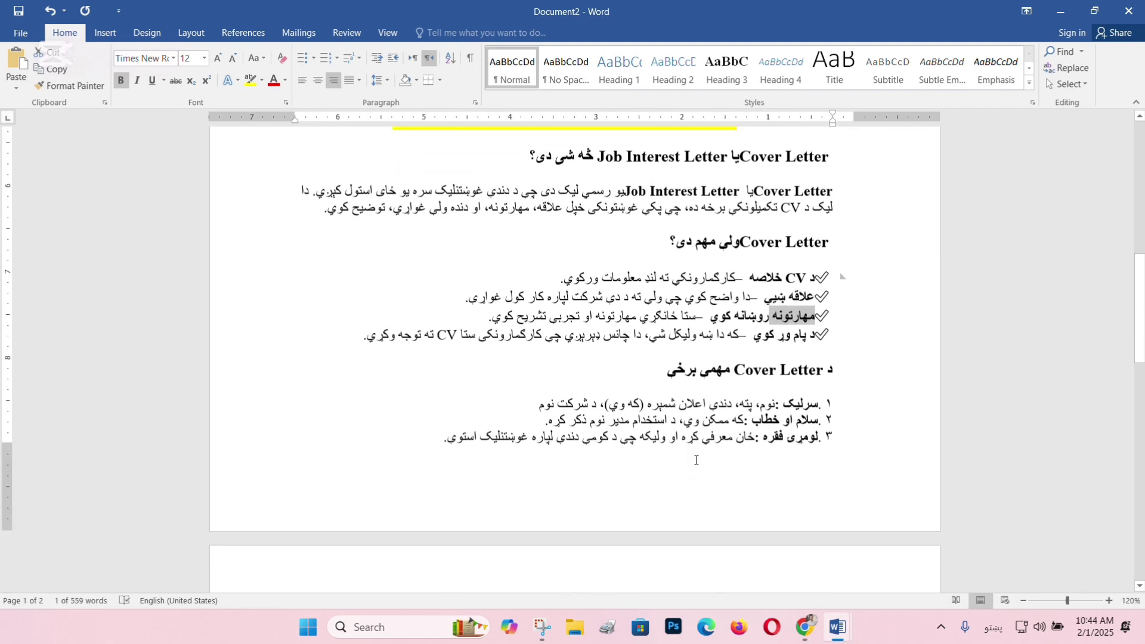
{"action": "scroll", "coordinate": [697, 440], "scroll_direction": "down", "scroll_amount": 3}
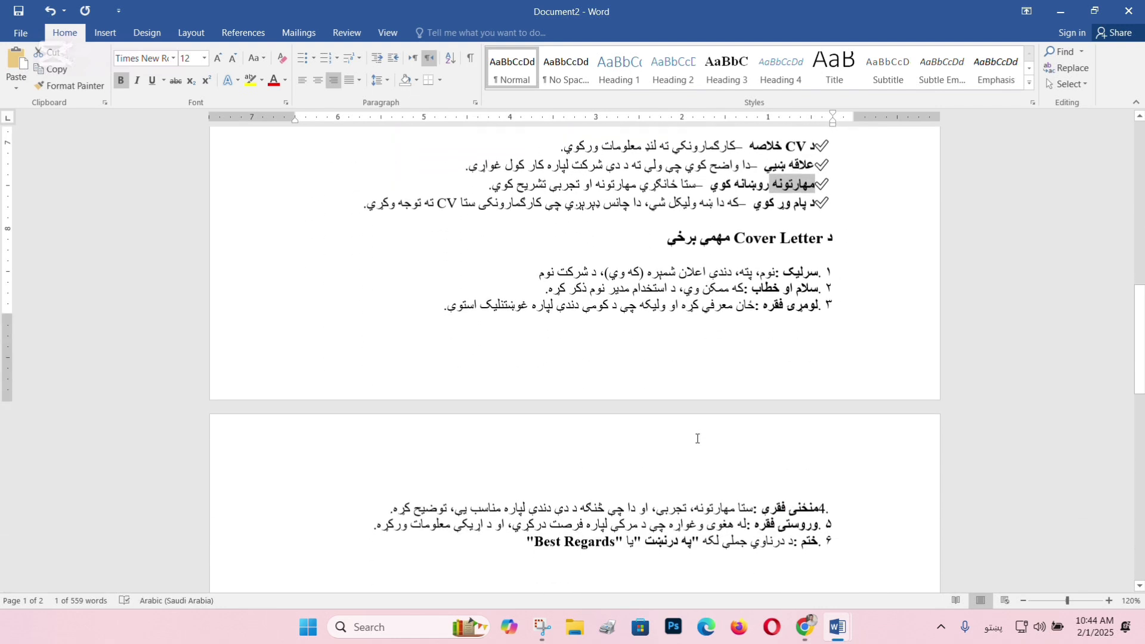
{"action": "double_click", "coordinate": [770, 237]}
{"action": "scroll", "coordinate": [731, 425], "scroll_direction": "up", "scroll_amount": 8}
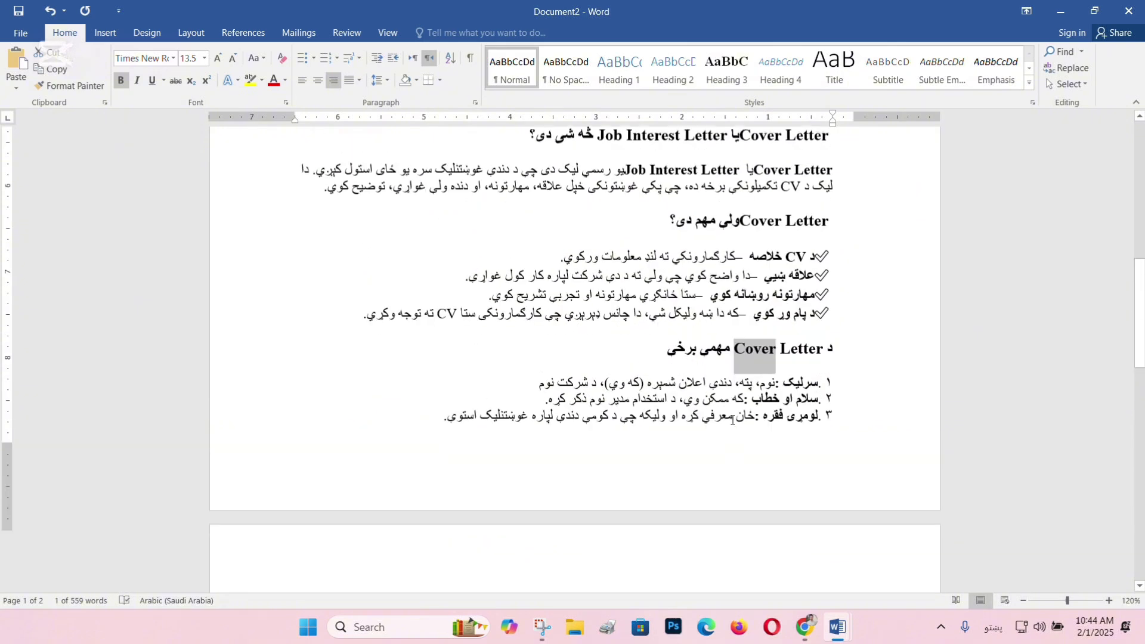
{"action": "scroll", "coordinate": [731, 424], "scroll_direction": "up", "scroll_amount": 3}
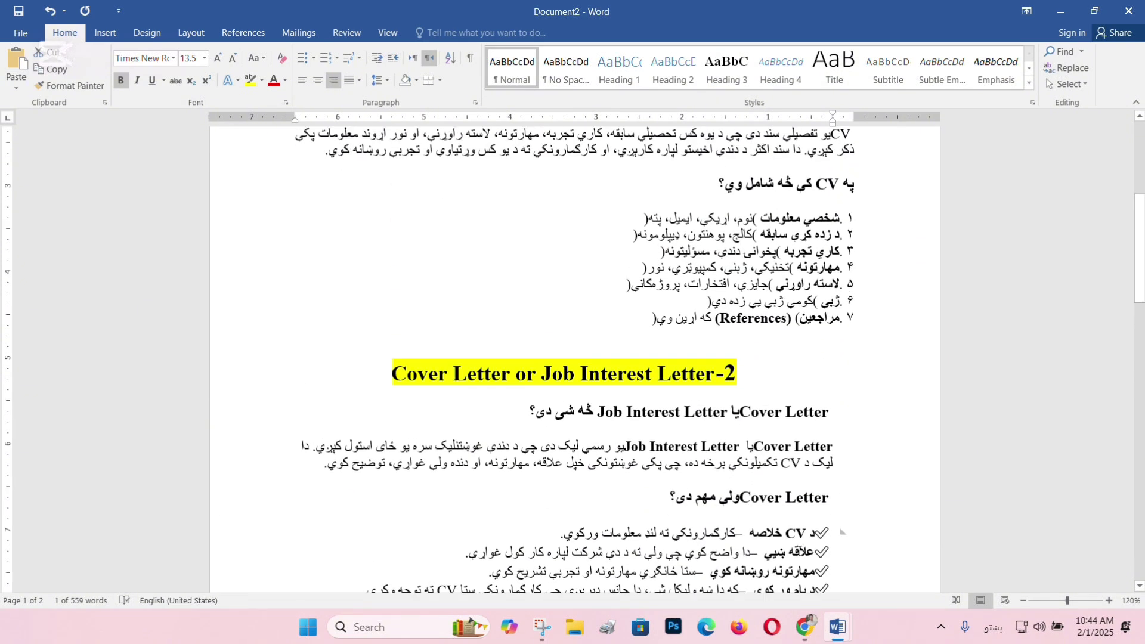
{"action": "left_click", "coordinate": [805, 627]}
{"action": "left_click", "coordinate": [750, 13]}
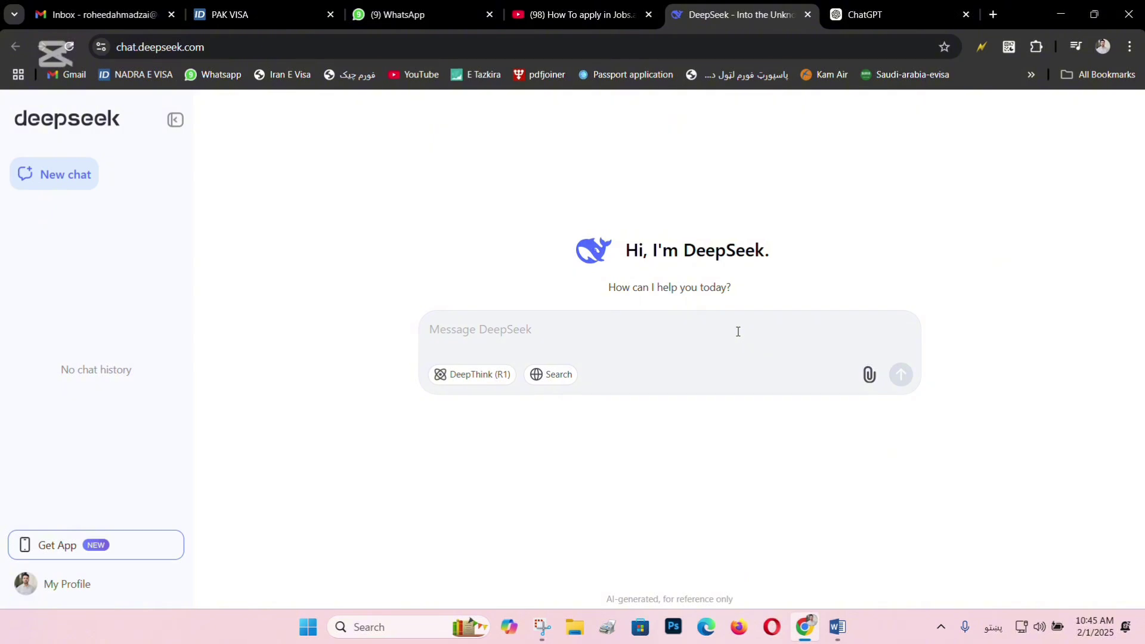
Compare the empty DeepSeek and ChatGPT chat pages, then bring the blank Word Document1 forward.
{"action": "left_click_drag", "start_coordinate": [736, 287], "coordinate": [606, 293]}
{"action": "left_click", "coordinate": [625, 320]}
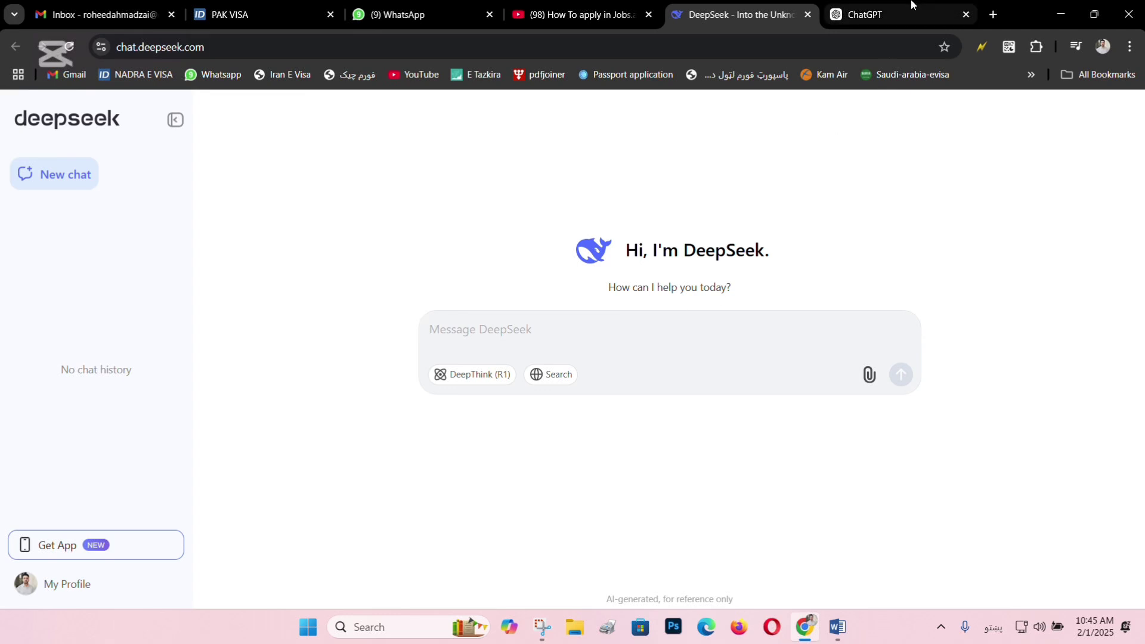
{"action": "left_click", "coordinate": [881, 12]}
{"action": "left_click", "coordinate": [760, 18]}
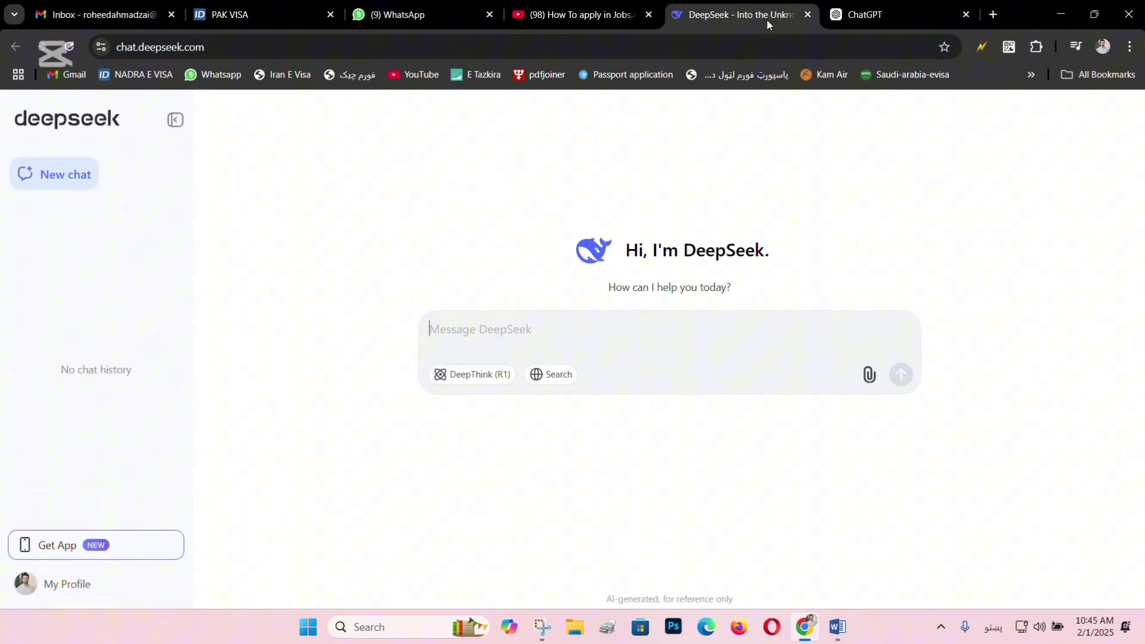
{"action": "left_click", "coordinate": [882, 13]}
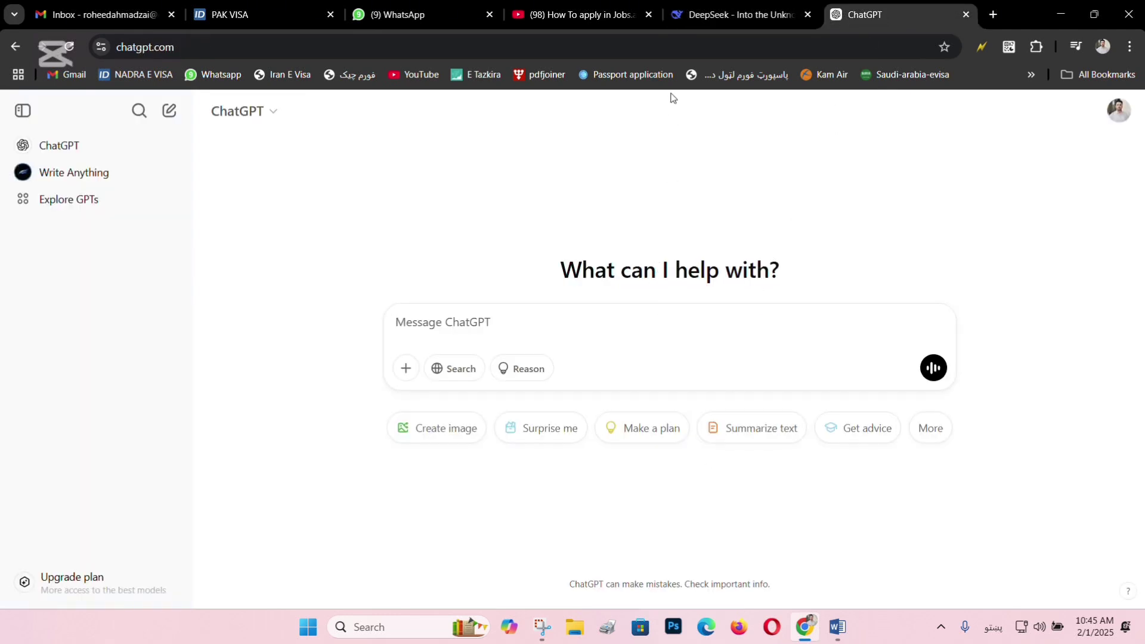
{"action": "left_click", "coordinate": [737, 18]}
{"action": "left_click", "coordinate": [888, 16]}
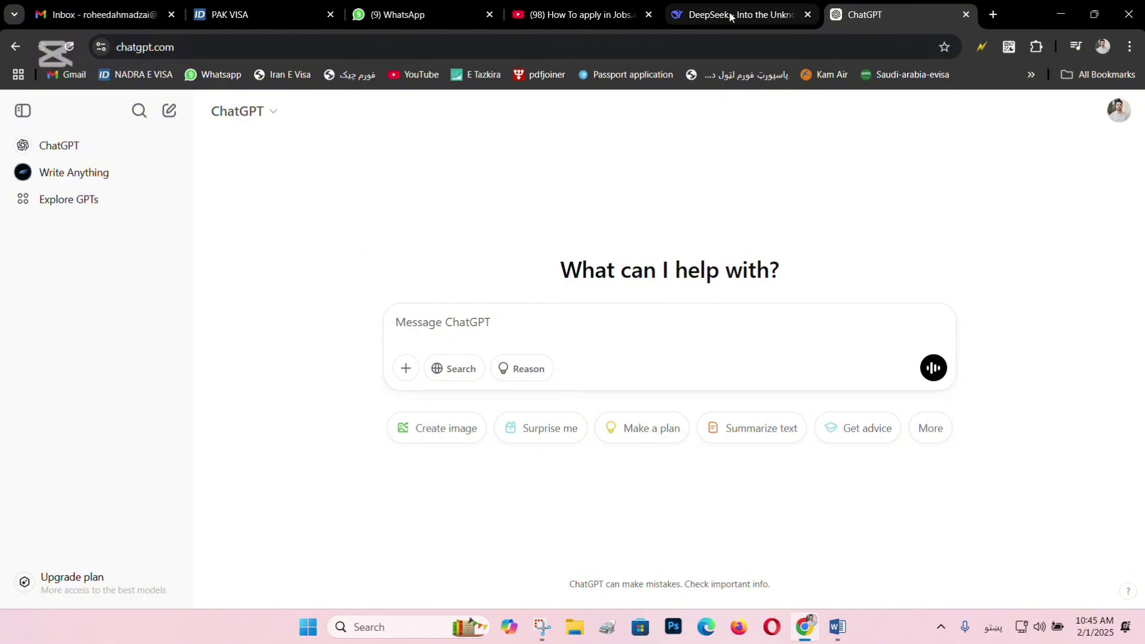
{"action": "left_click", "coordinate": [729, 16]}
{"action": "left_click", "coordinate": [884, 13]}
{"action": "left_click", "coordinate": [746, 17]}
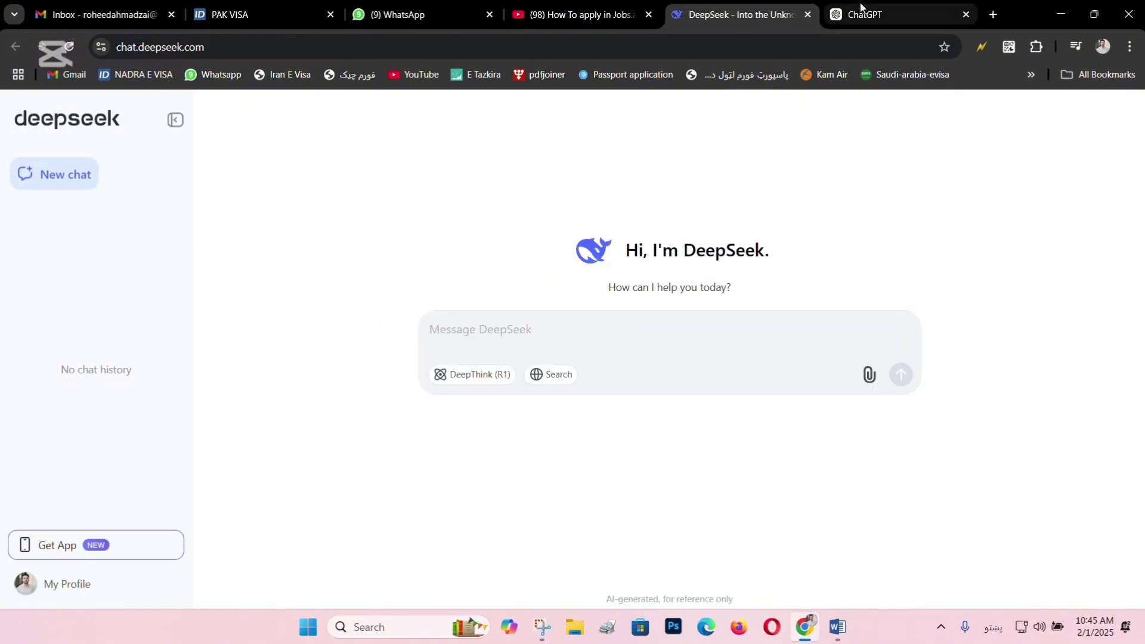
{"action": "left_click", "coordinate": [876, 15]}
{"action": "left_click", "coordinate": [772, 18]}
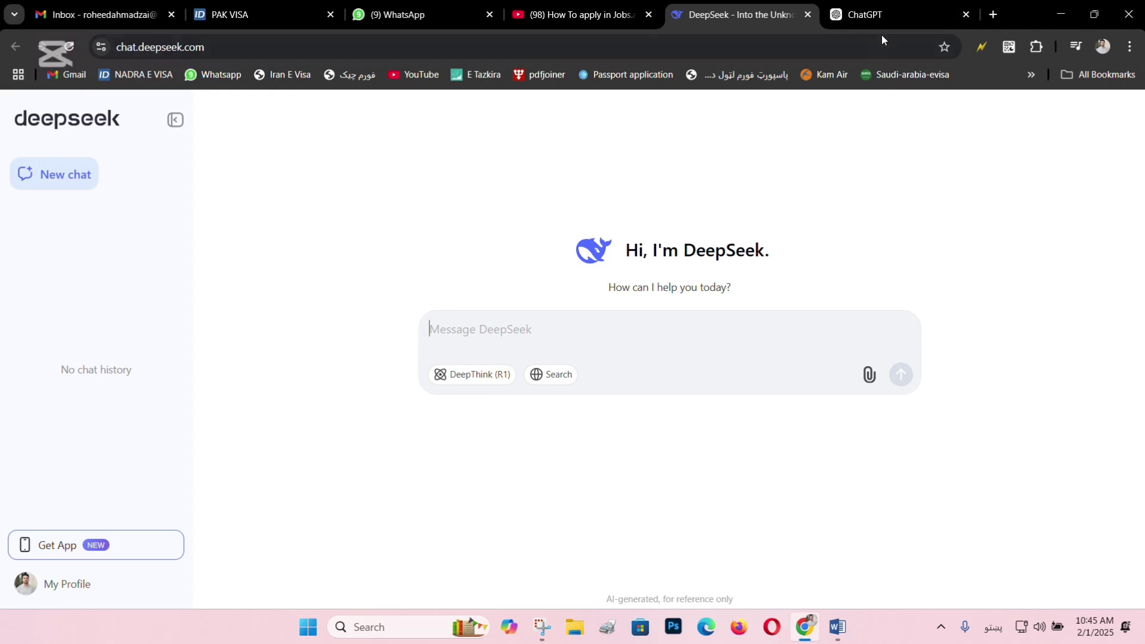
{"action": "left_click", "coordinate": [886, 17]}
{"action": "left_click", "coordinate": [721, 19]}
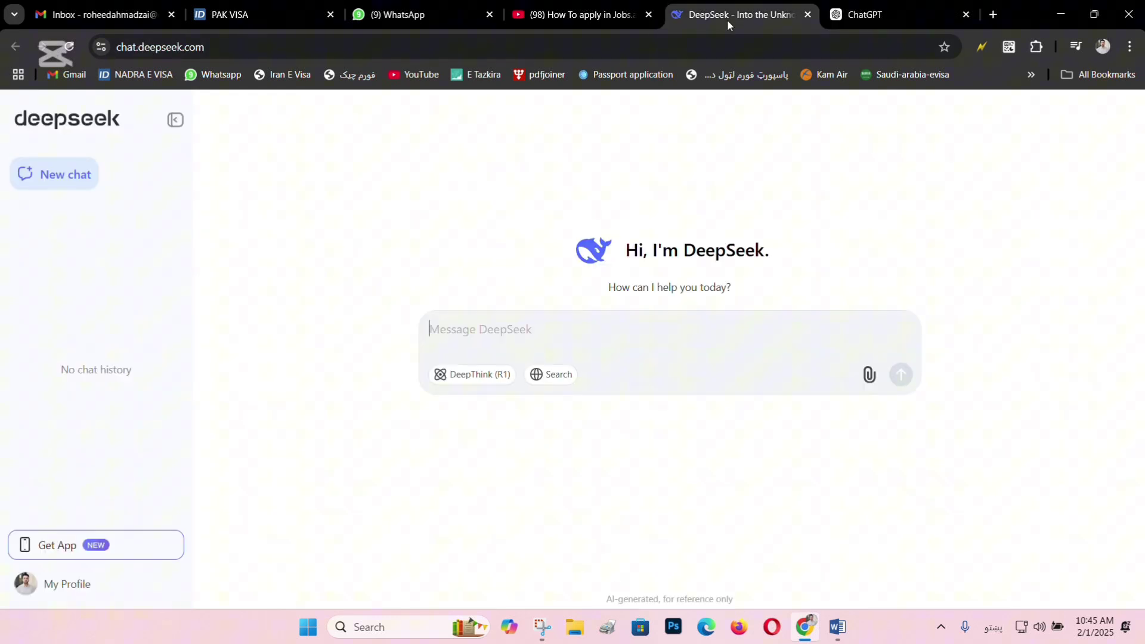
{"action": "left_click", "coordinate": [866, 18]}
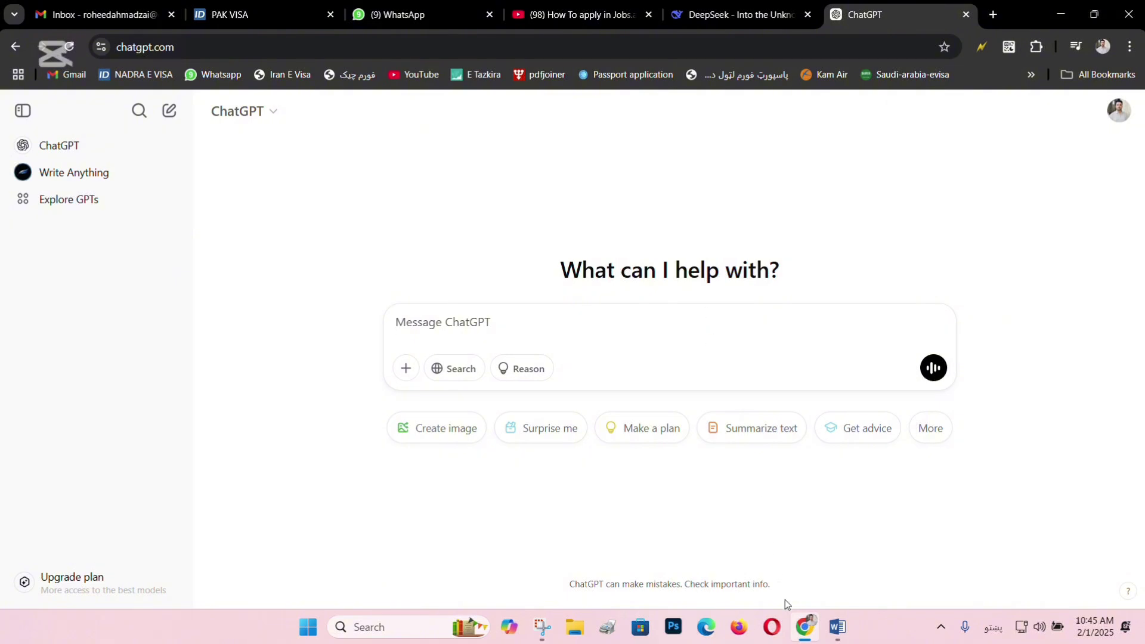
{"action": "mouse_move", "coordinate": [837, 626]}
{"action": "left_click", "coordinate": [804, 570]}
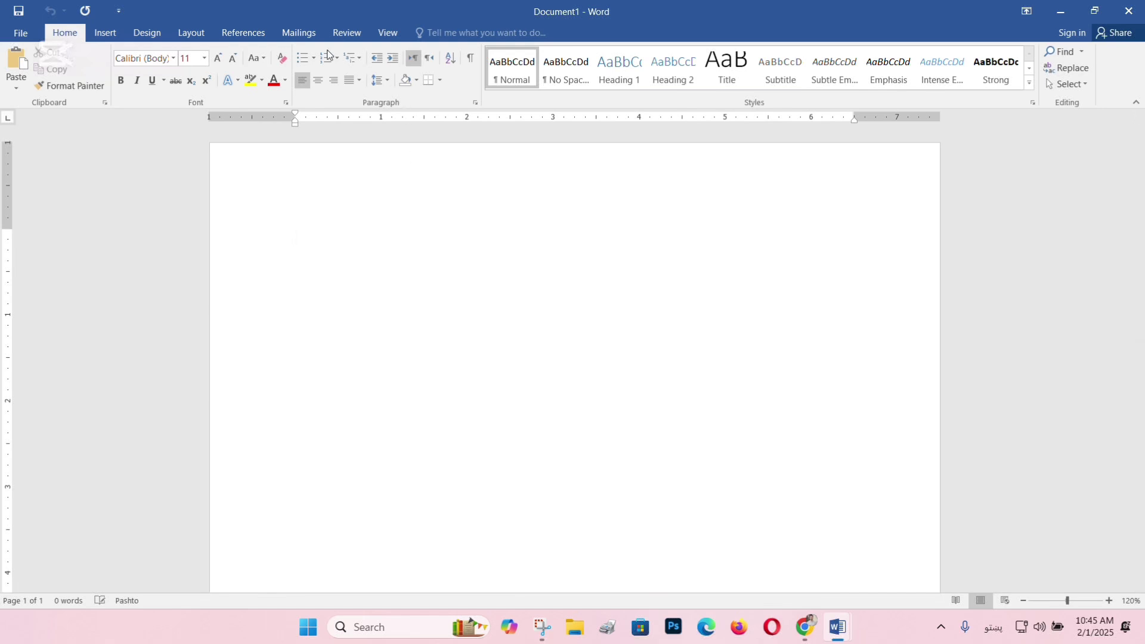
Set right-to-left direction and correct the Pashto word to الکترونیک.
{"action": "left_click", "coordinate": [422, 62]}
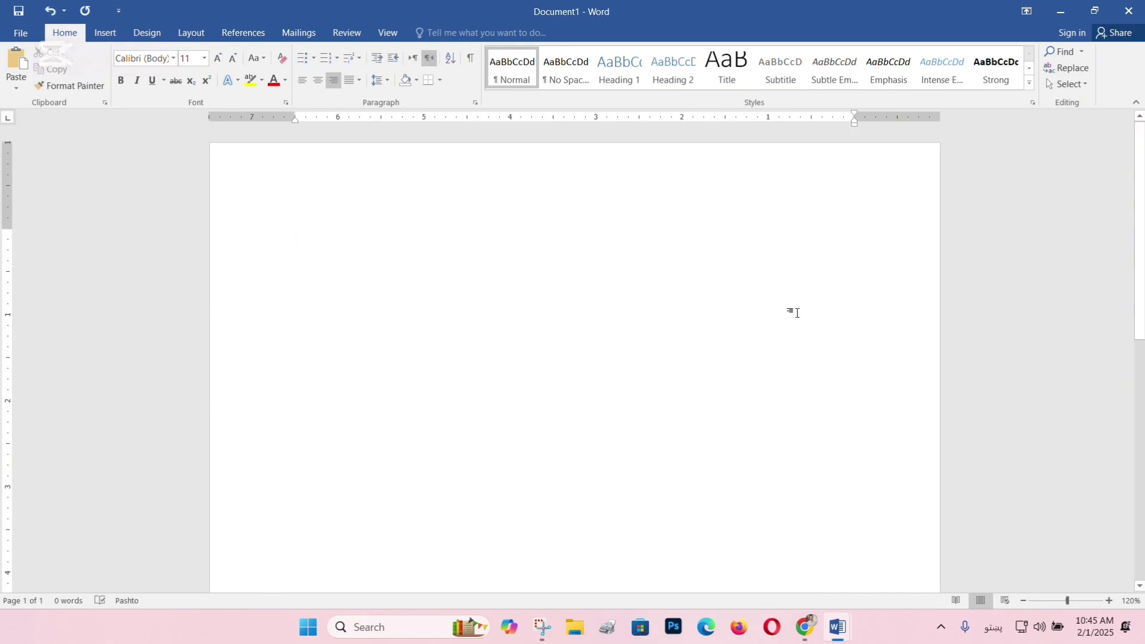
{"action": "type", "text": "الکتروین"}
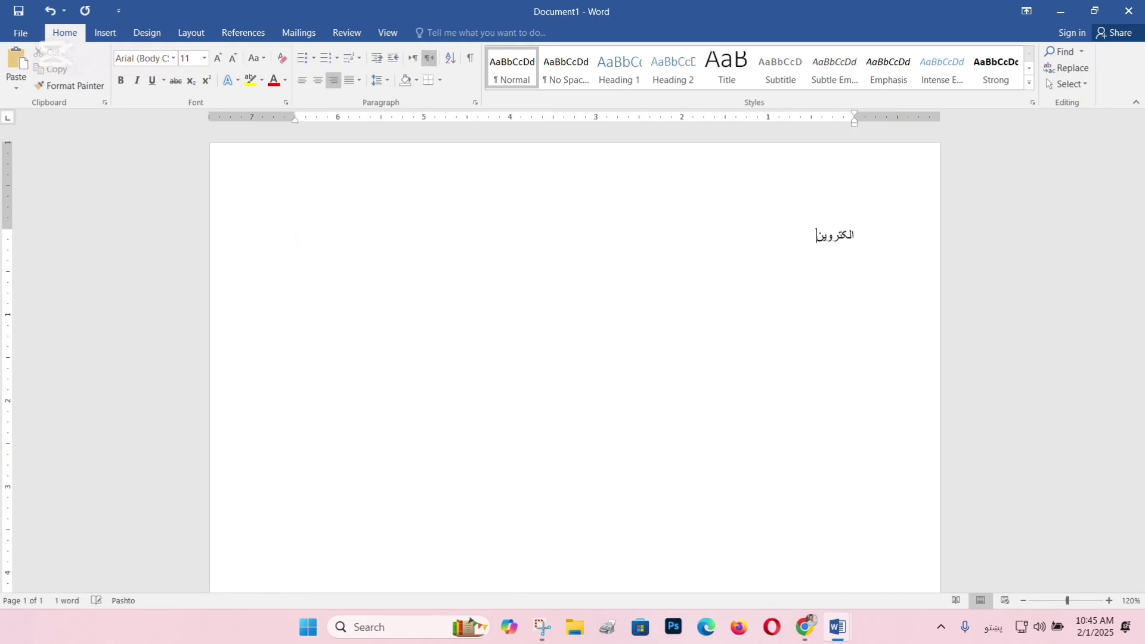
{"action": "key", "text": "BackSpace"}
{"action": "key", "text": "BackSpace"}
{"action": "type", "text": "نیک"}
Add a Pashto line listing school and university certificates, transcripts, and English or computer certificates.
{"action": "key", "text": "Return"}
{"action": "type", "text": "د اسناد: د بنوونځي"}
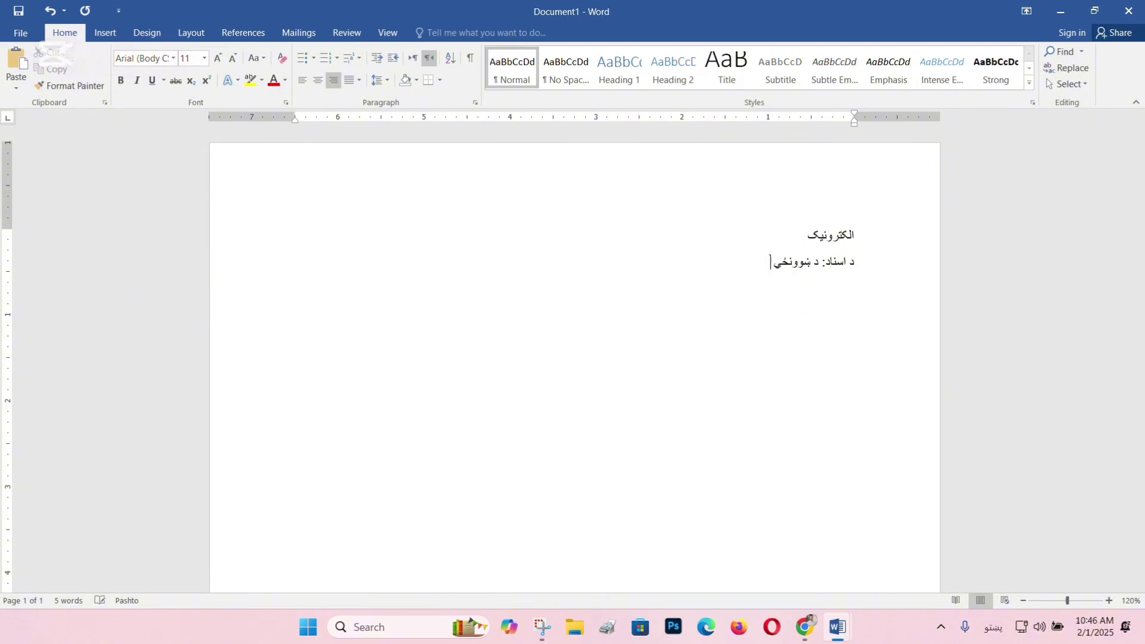
{"action": "type", "text": " سند (شهادت نامه او ترانسپ"}
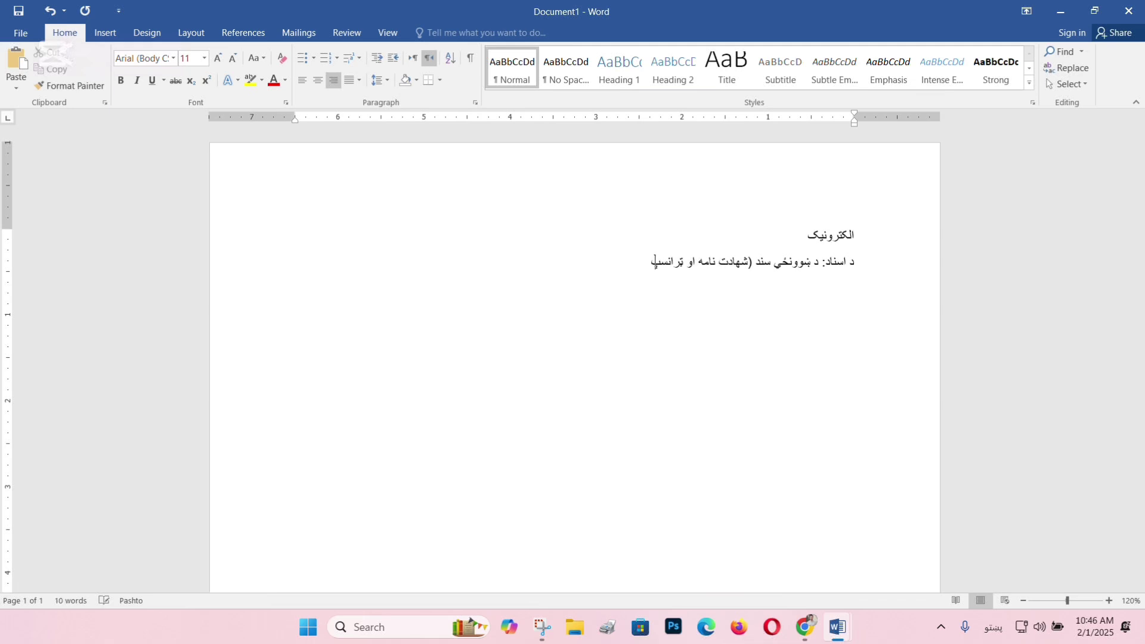
{"action": "key", "text": "BackSpace"}
{"action": "type", "text": "کریپټ) د پوهنتون شهادت او ترانسکریپټن"}
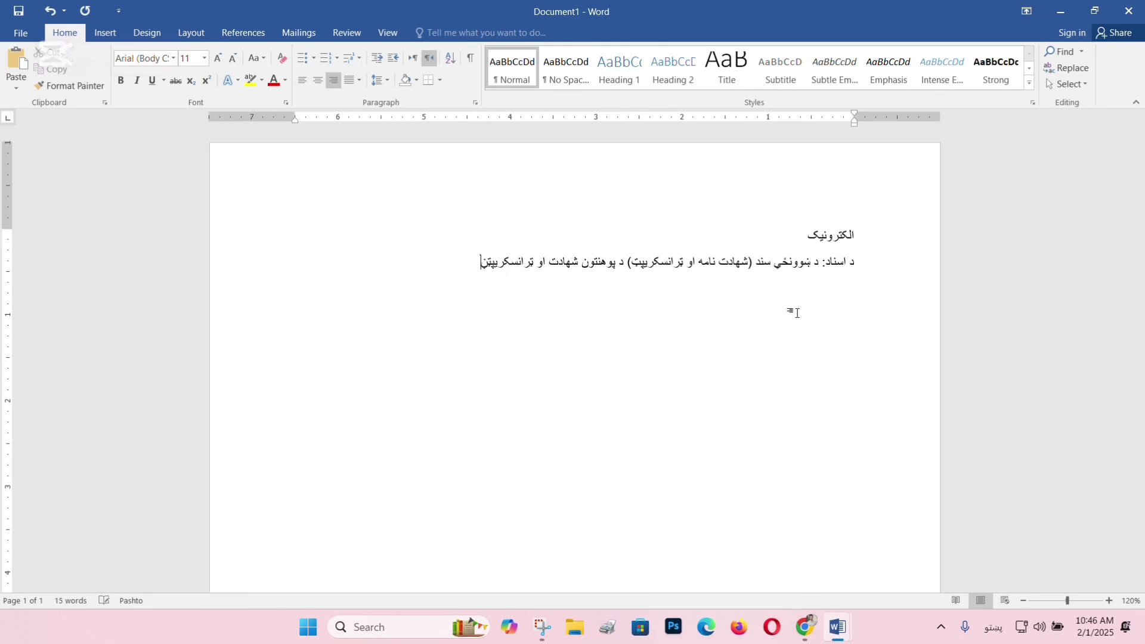
{"action": "key", "text": "BackSpace"}
{"action": "type", "text": ") د انګلیسی او یا هم کمپیوتر اسناد"}
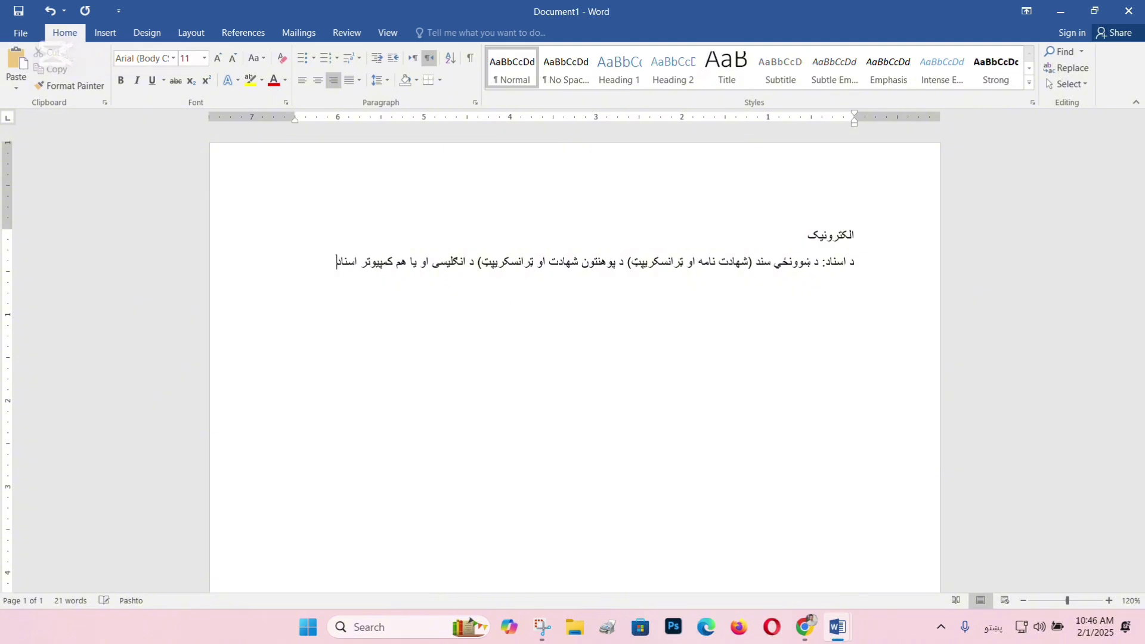
{"action": "type", "text": ":"}
In ChatGPT, switch to an English keyboard and start a 'Create me a CV' request with name and father's name.
{"action": "key", "text": "alt+Tab"}
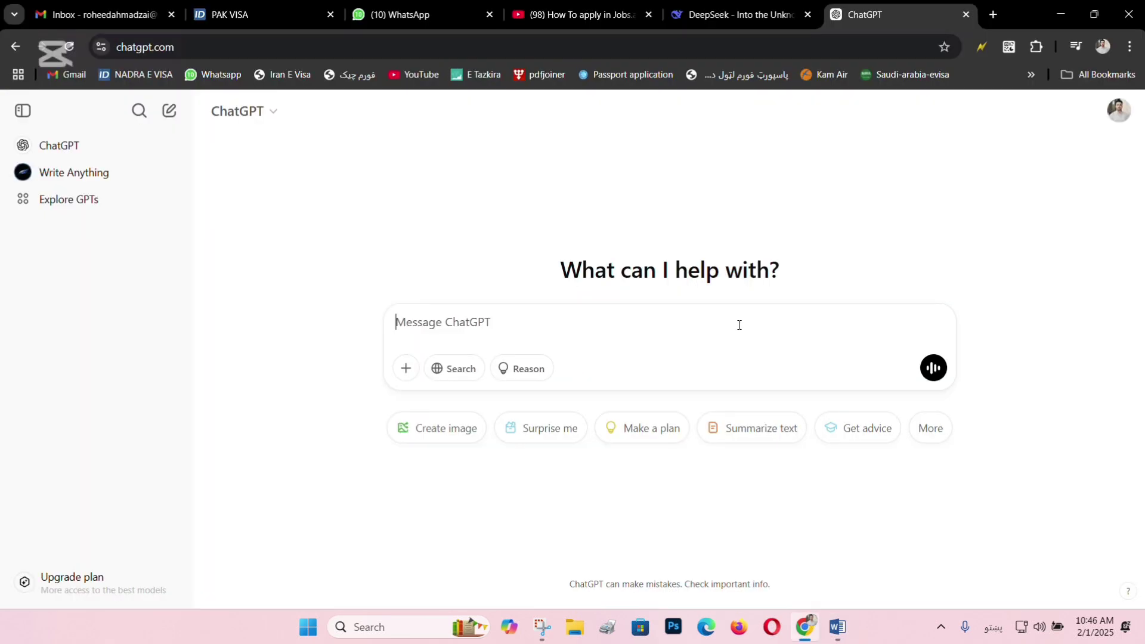
{"action": "key", "text": "alt+shift"}
{"action": "type", "text": "Creat m"}
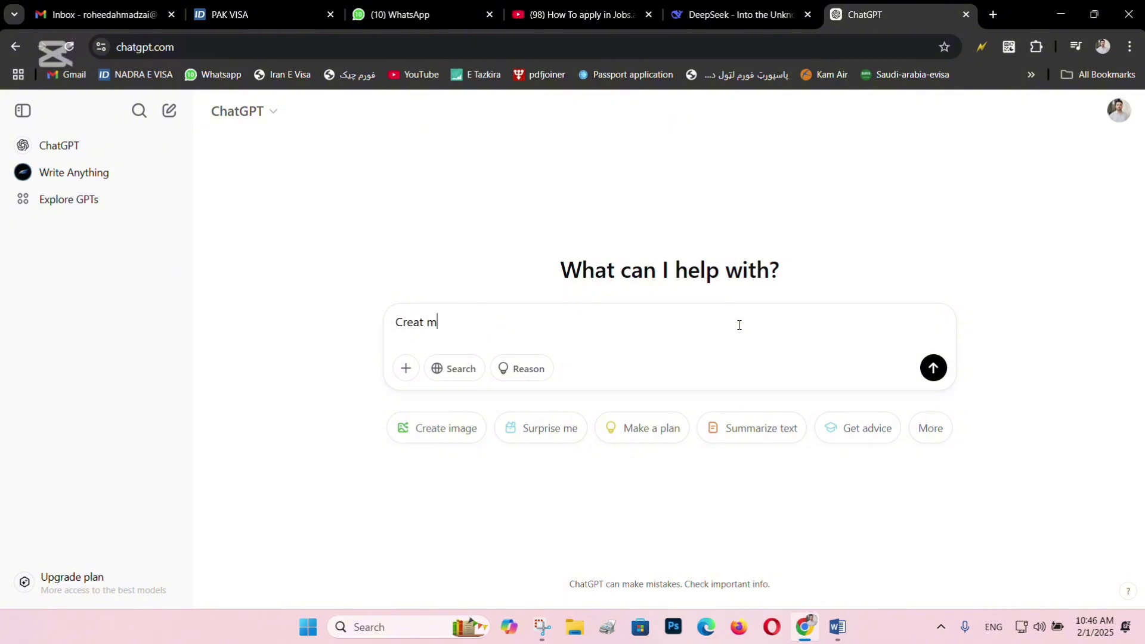
{"action": "type", "text": "e a Cv"}
{"action": "key", "text": "BackSpace"}
{"action": "type", "text": "V, Where My Name is"}
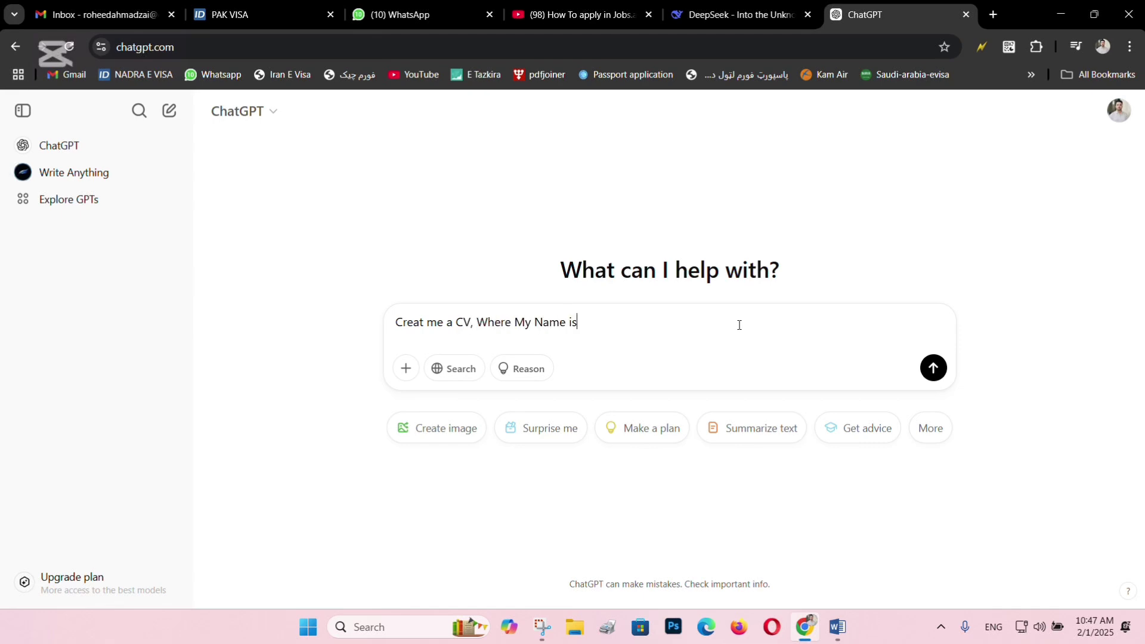
{"action": "type", "text": " ABC, Father is DEF"}
Add the e-mail address, phone number and home address to the CV request, then begin the education part.
{"action": "key", "text": "BackSpace"}
{"action": "type", "text": ", my em"}
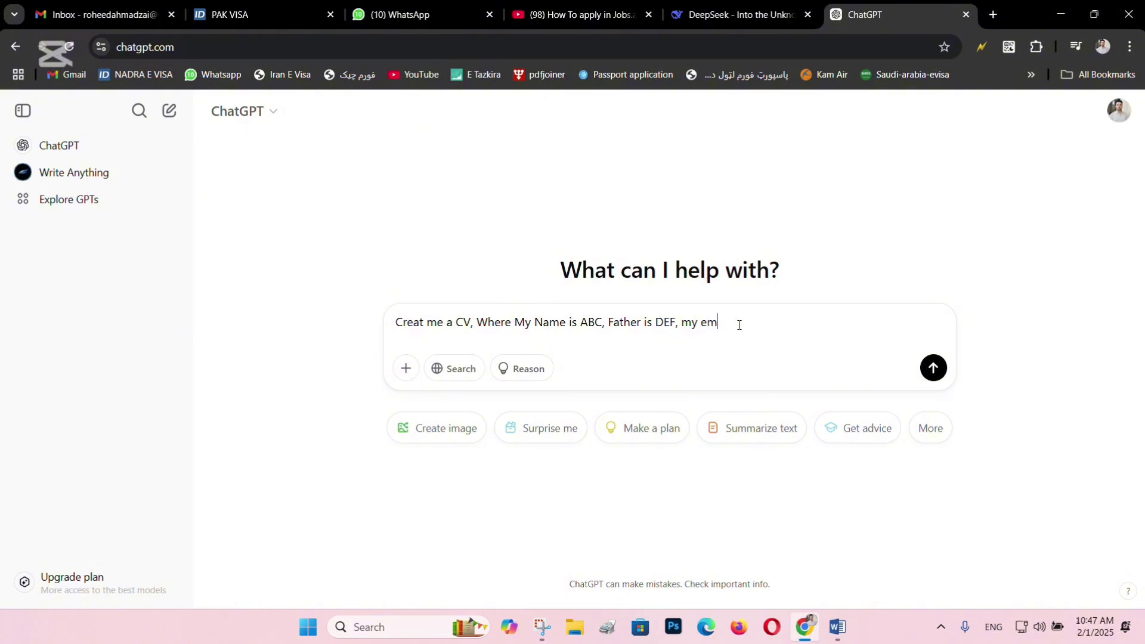
{"action": "type", "text": "ail abc@email.com my phi"}
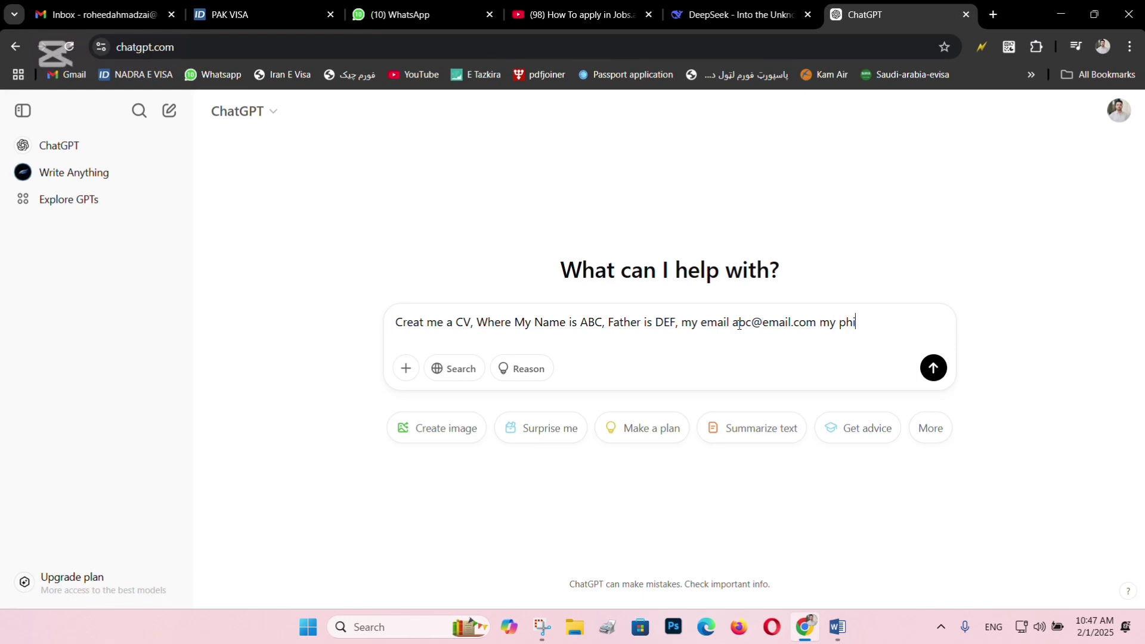
{"action": "key", "text": "BackSpace"}
{"action": "type", "text": "on number is:"}
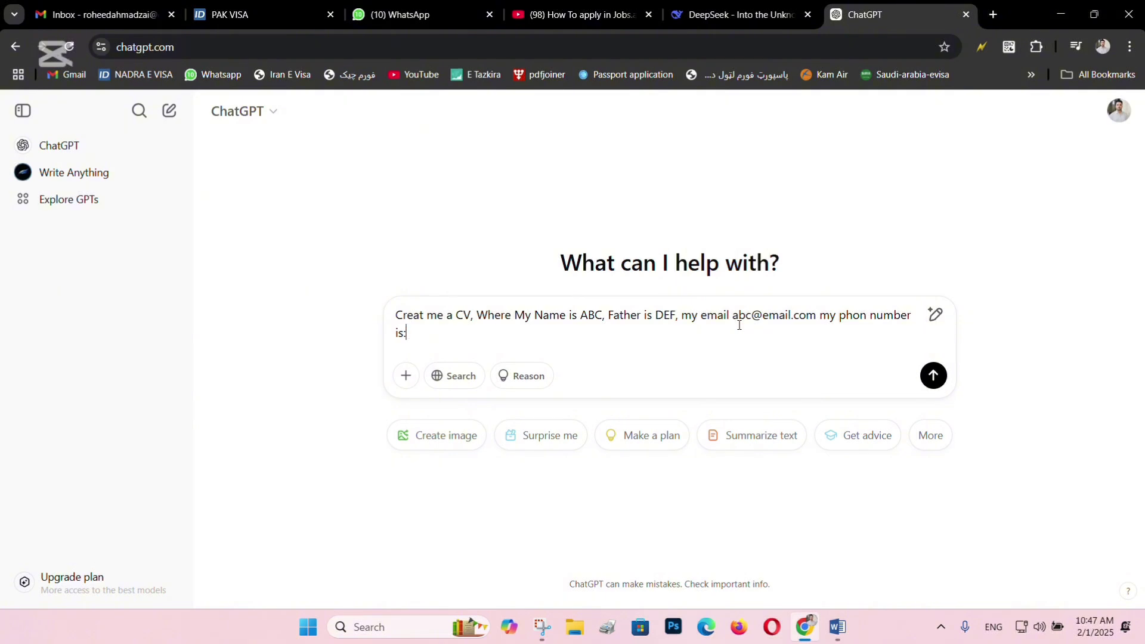
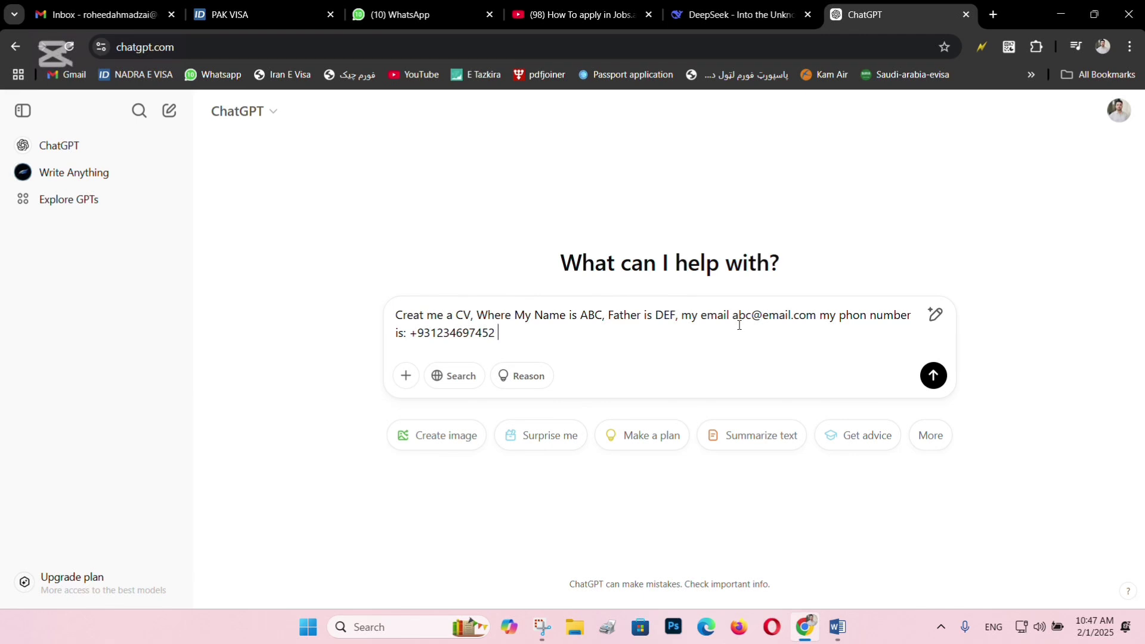
{"action": "type", "text": " my Add: Afghanistan Nan"}
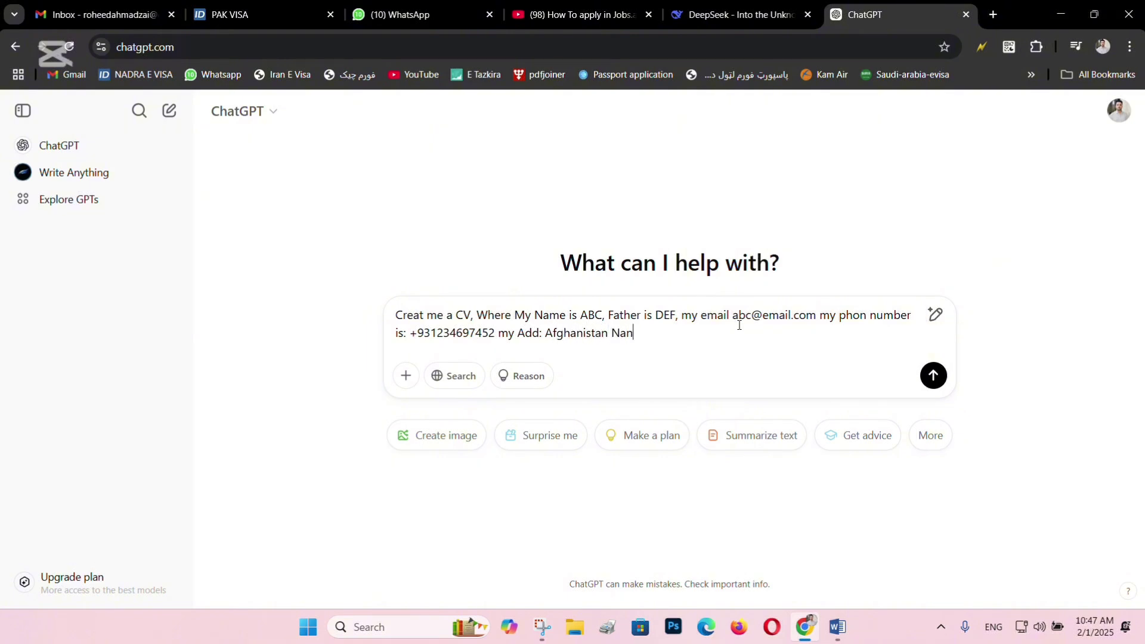
{"action": "type", "text": "garhar, Jalalabd Fis"}
{"action": "key", "text": "BackSpace"}
{"action": "type", "text": "rst Zone"}
{"action": "type", "text": ". My Edui"}
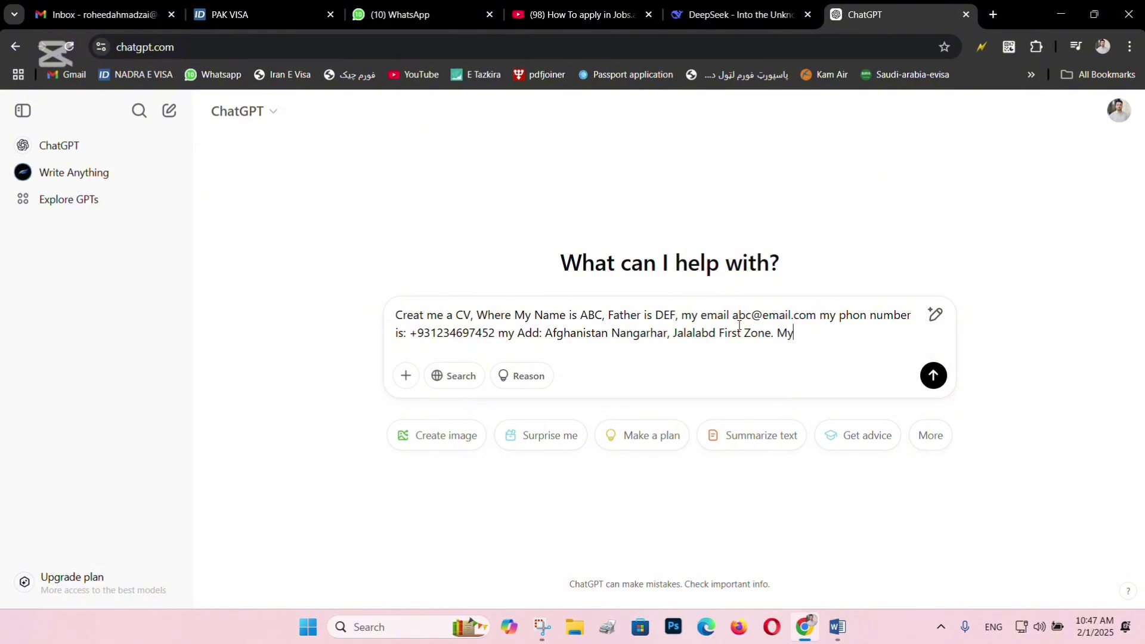
Add education at Nangarhar High School (2020) and the Nangarhar University BCS Faculty, work at Etisalat and Afghan Telecom, and cricket and volleyball hobbies.
{"action": "key", "text": "BackSpace"}
{"action": "key", "text": "BackSpace"}
{"action": "type", "text": "ucation: i graduuated from"}
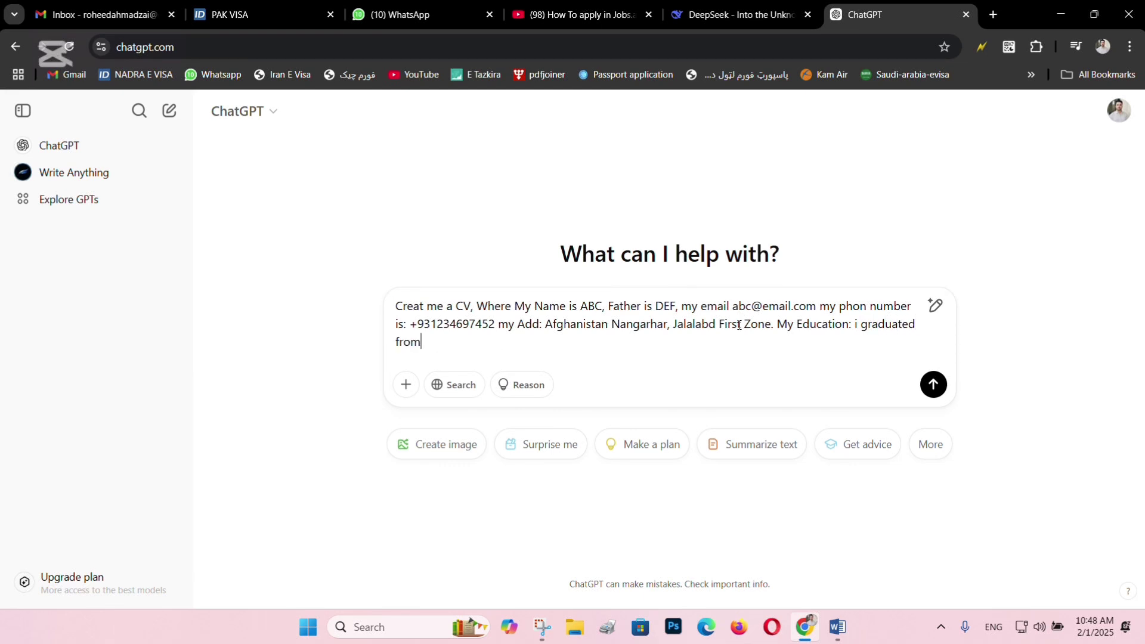
{"action": "type", "text": " Nangarhar High School"}
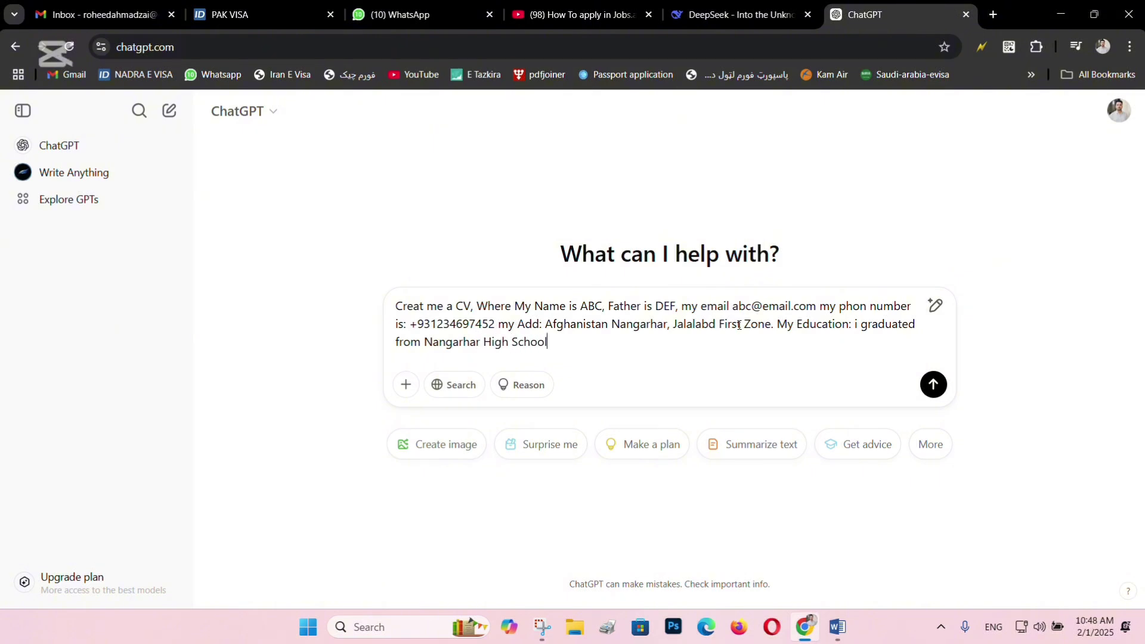
{"action": "type", "text": " in 2020, also graduated from N"}
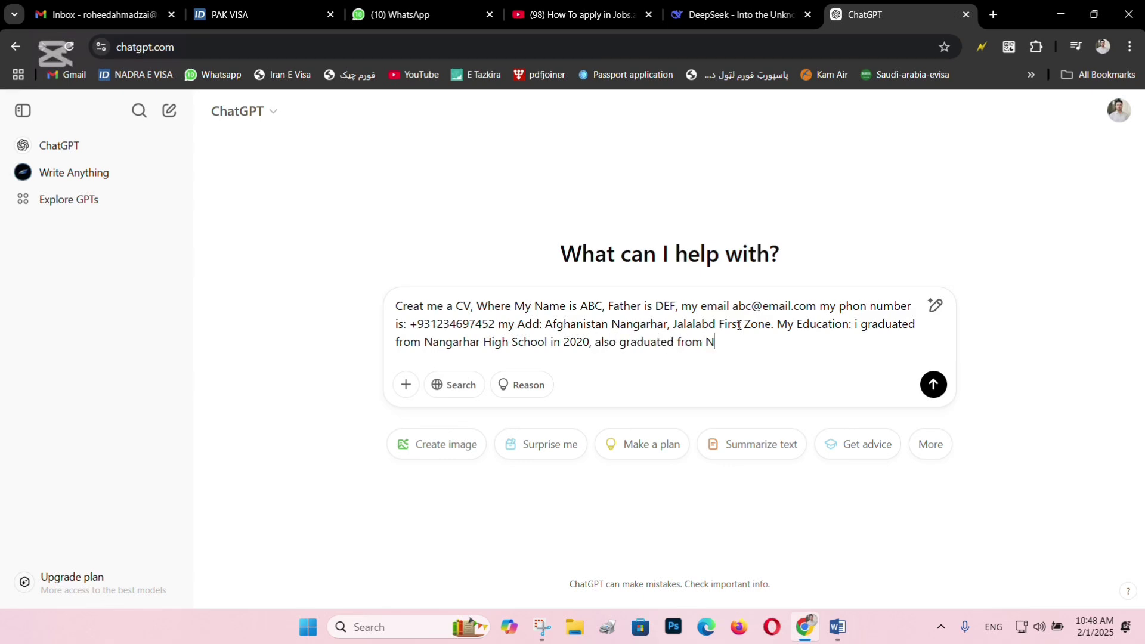
{"action": "type", "text": "angarhar BCS Facu"}
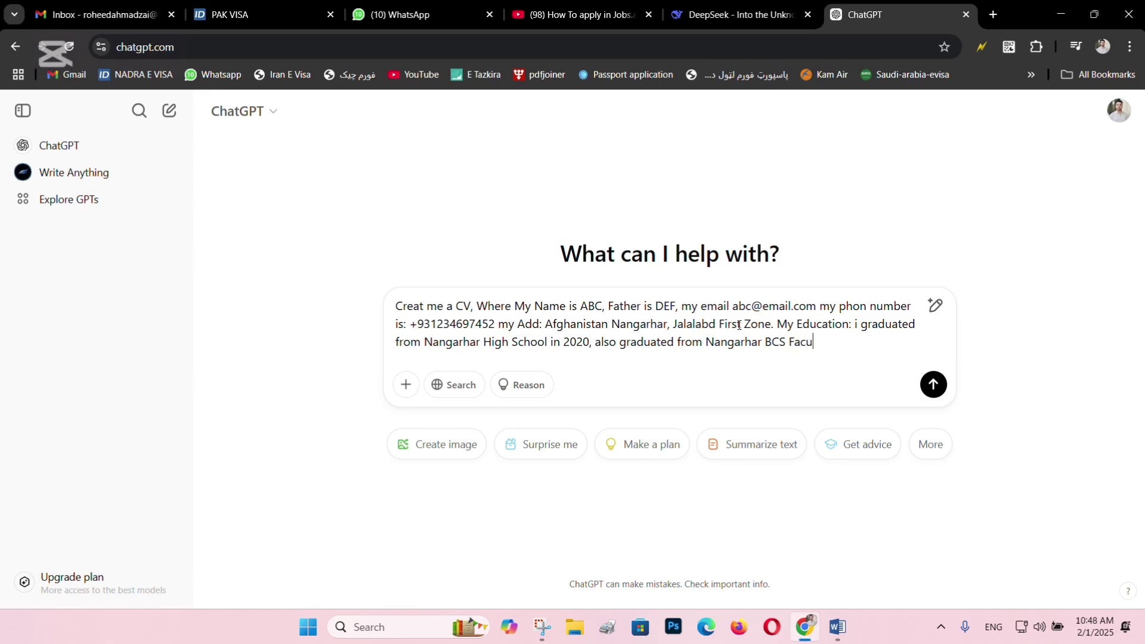
{"action": "type", "text": "lty of Nangarhar Univer"}
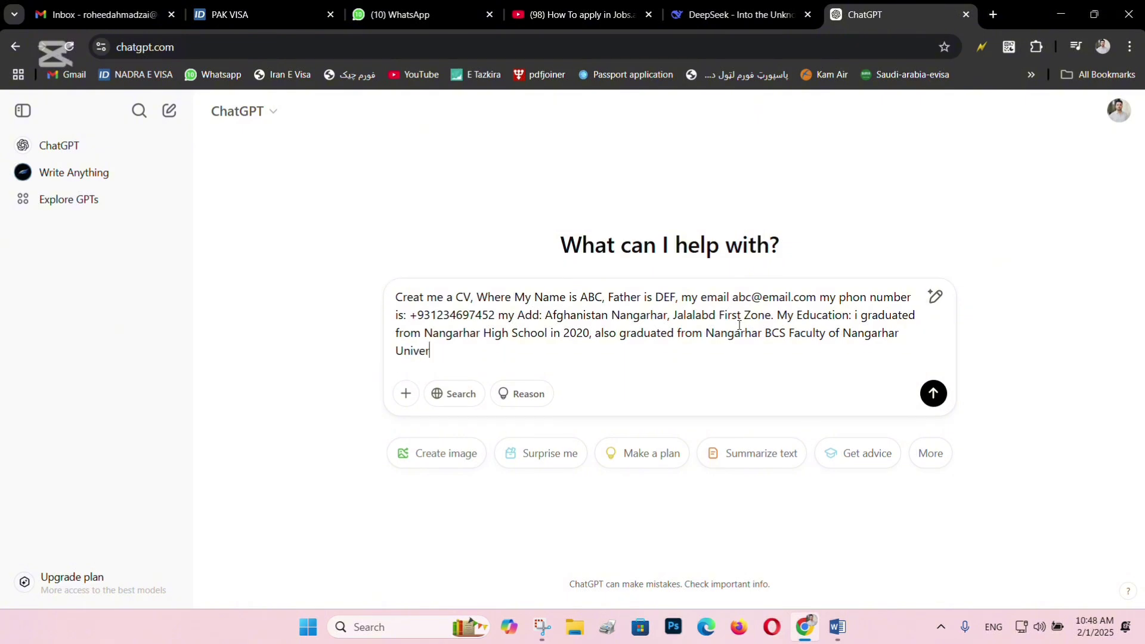
{"action": "type", "text": "sity, also worked with "}
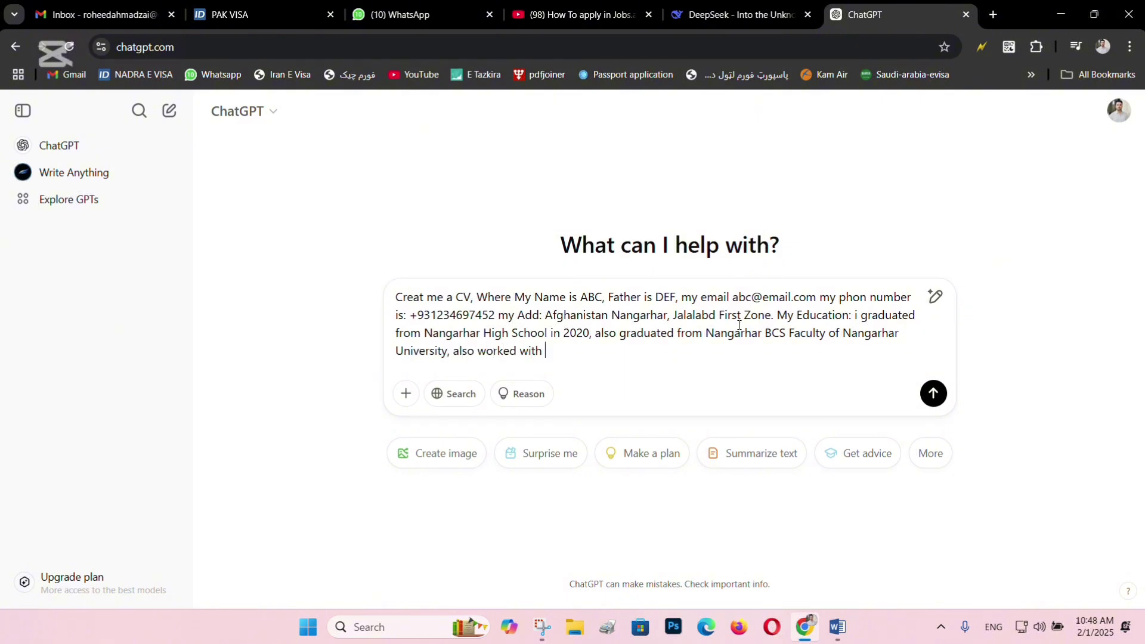
{"action": "type", "text": "Etisalat and Afgh"}
{"action": "type", "text": "an Te"}
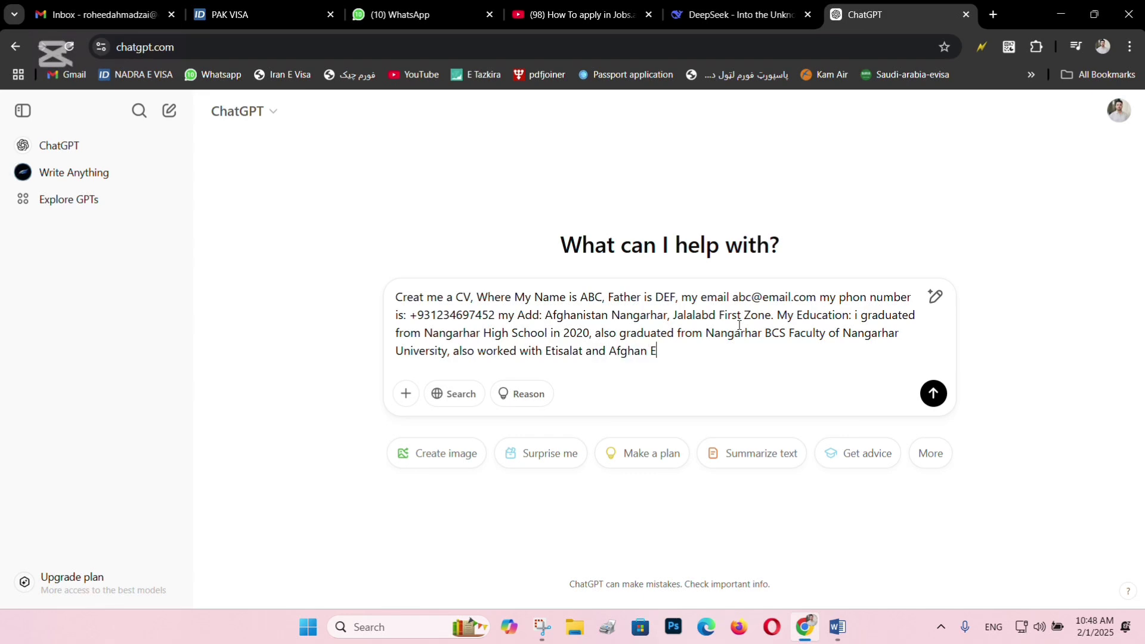
{"action": "type", "text": "lecome. my hobb"}
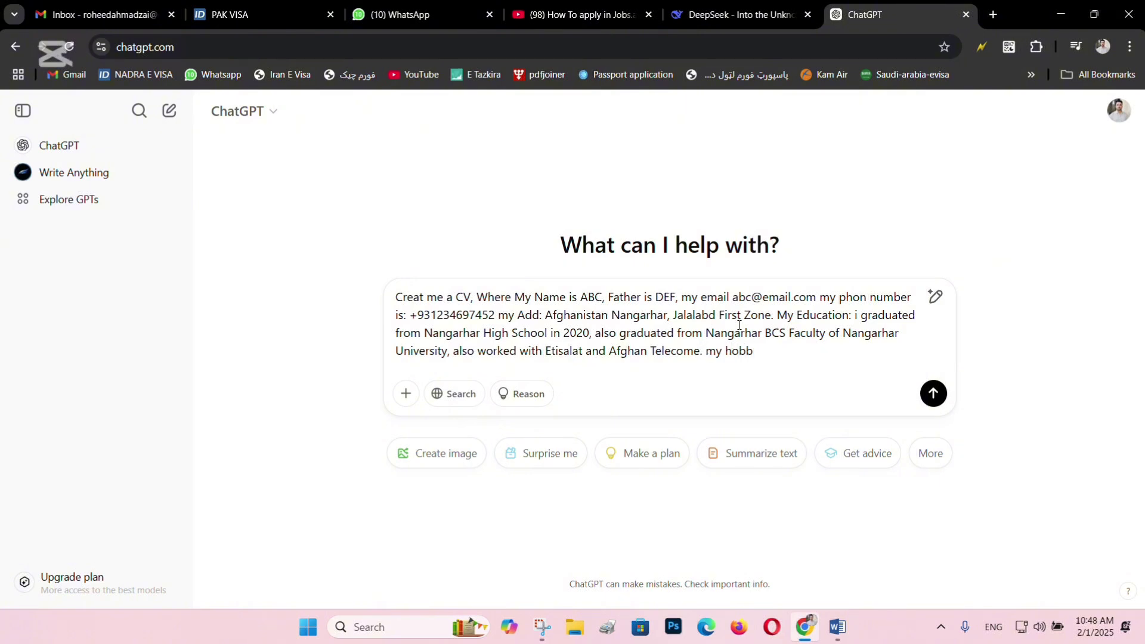
{"action": "type", "text": "ies "}
{"action": "type", "text": " plying cricket, vollyball"}
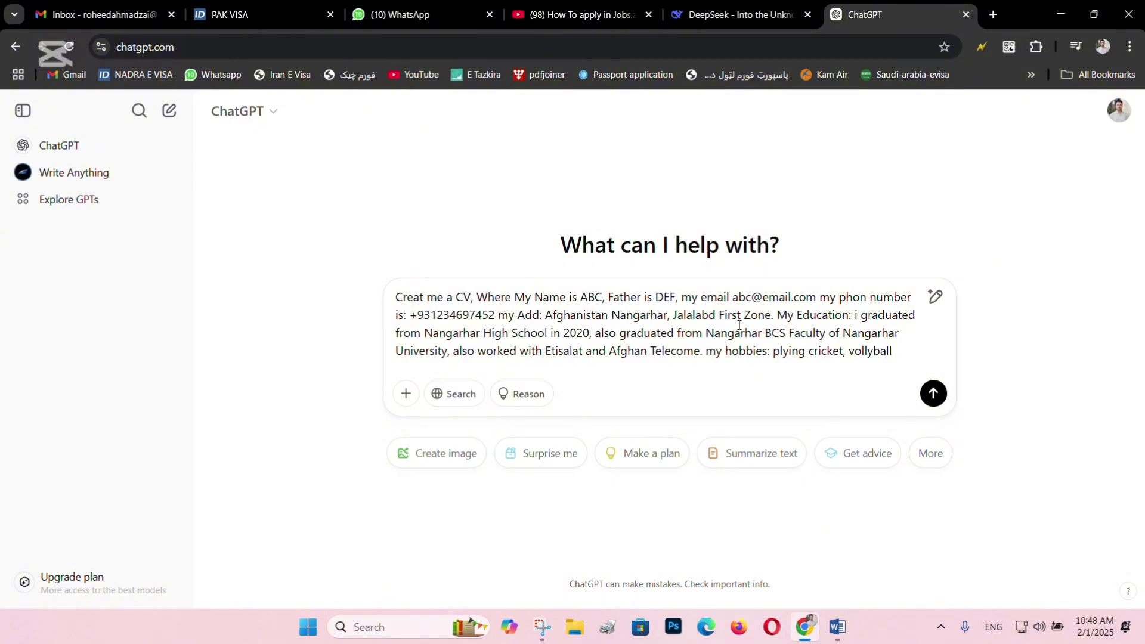
{"action": "type", "text": " as w"}
{"action": "key", "text": "BackSpace"}
{"action": "key", "text": "BackSpace"}
{"action": "key", "text": "BackSpace"}
{"action": "key", "text": "BackSpace"}
{"action": "key", "text": "BackSpace"}
Finish with fluent English, native Pashto, fluent Dari/Persian and references upon request, then send the message.
{"action": "type", "text": ". my english is "}
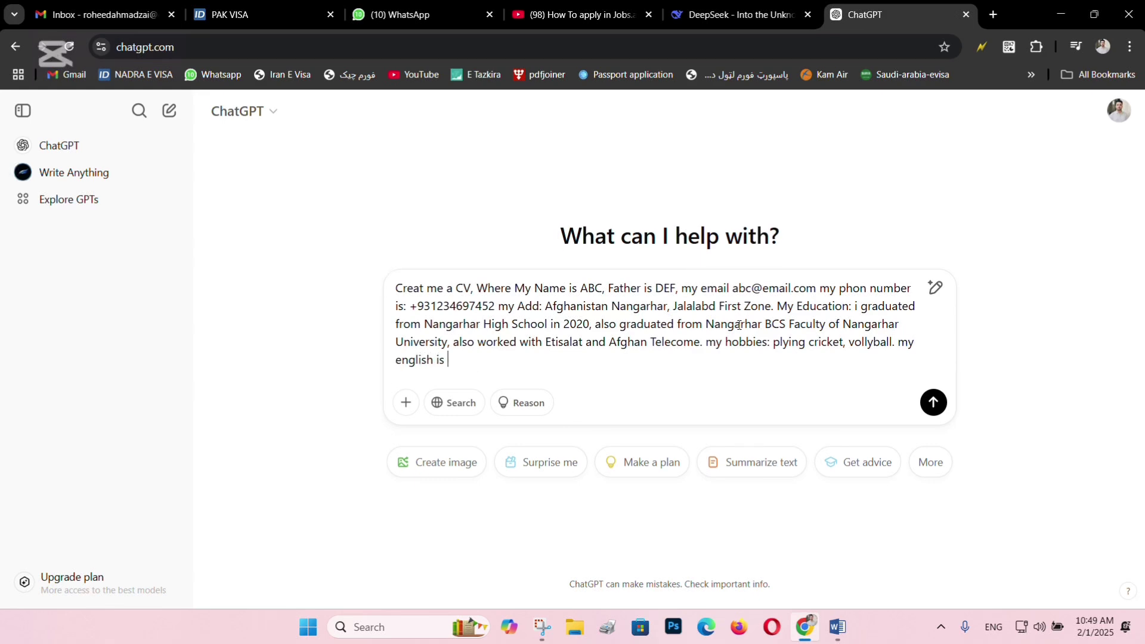
{"action": "type", "text": "fluently, native pashot,"}
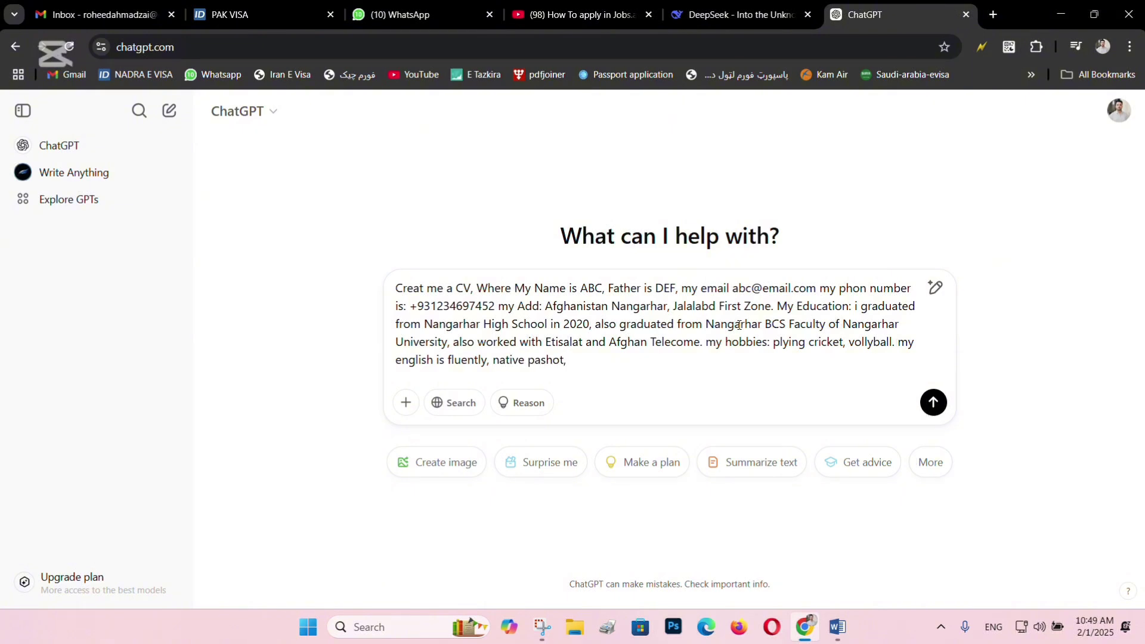
{"action": "key", "text": "BackSpace"}
{"action": "key", "text": "BackSpace"}
{"action": "key", "text": "BackSpace"}
{"action": "type", "text": "hto,"}
{"action": "type", "text": "Dari/Persion is my second"}
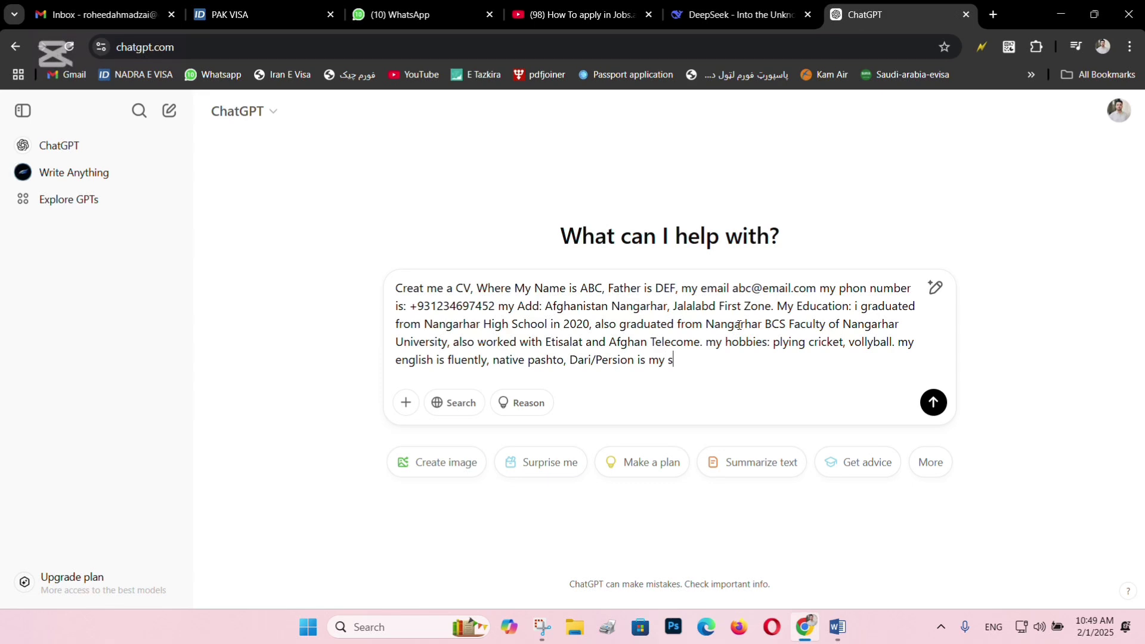
{"action": "key", "text": "BackSpace"}
{"action": "key", "text": "BackSpace"}
{"action": "key", "text": "BackSpace"}
{"action": "key", "text": "BackSpace"}
{"action": "key", "text": "BackSpace"}
{"action": "key", "text": "BackSpace"}
{"action": "key", "text": "BackSpace"}
{"action": "key", "text": "BackSpace"}
{"action": "key", "text": "BackSpace"}
{"action": "key", "text": "BackSpace"}
{"action": "key", "text": "BackSpace"}
{"action": "type", "text": "also fluently . refrence will b"}
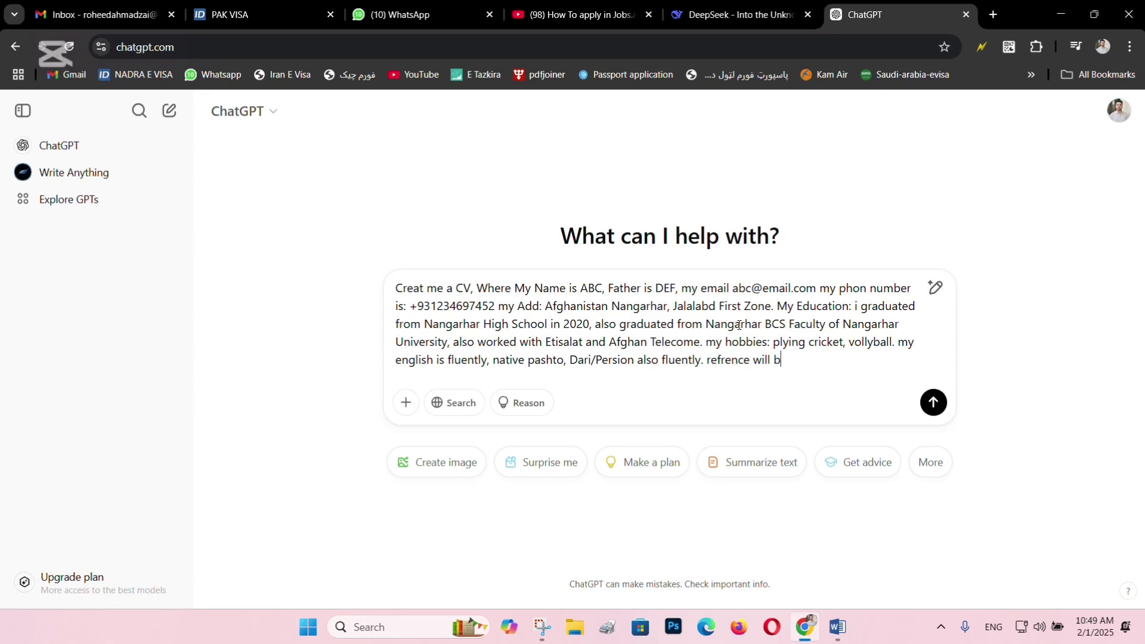
{"action": "type", "text": "e avilable uppen request."}
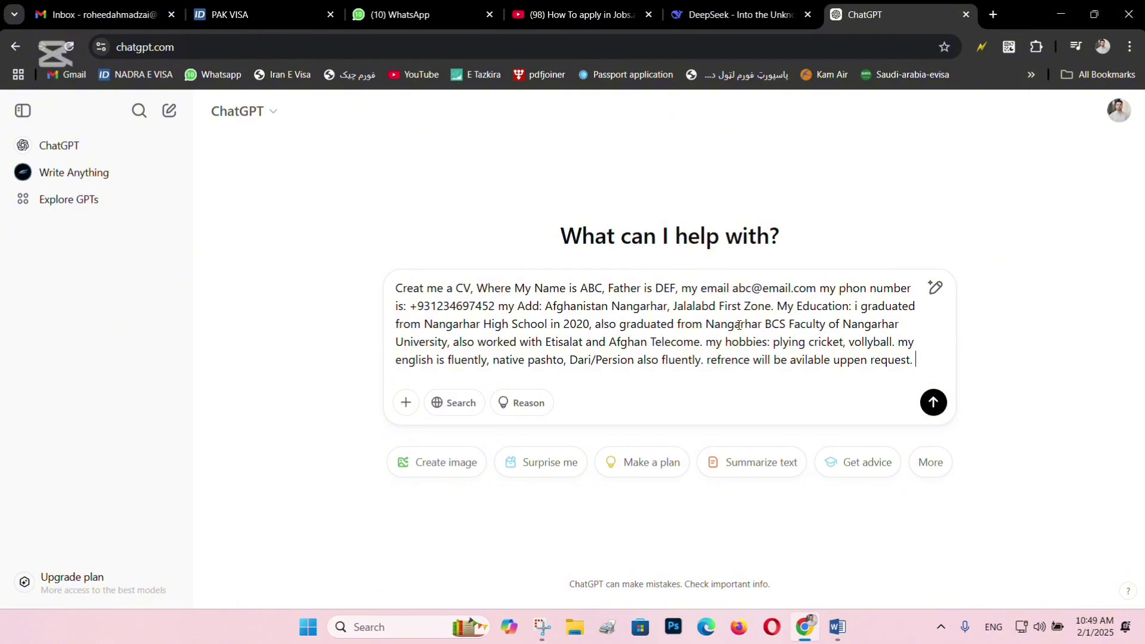
{"action": "key", "text": "Return"}
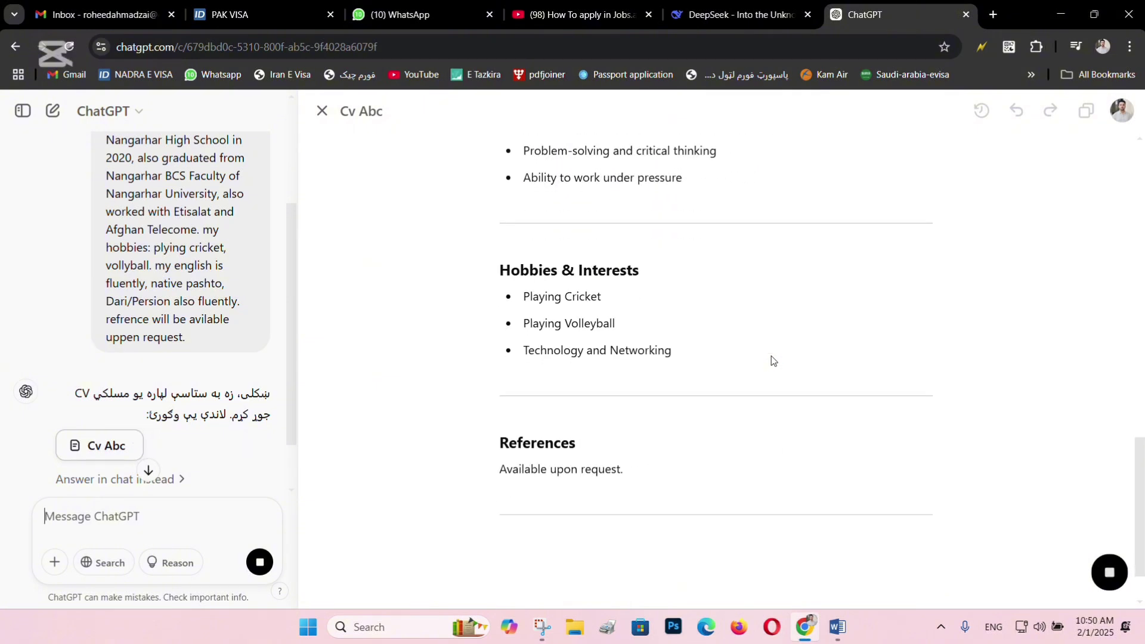
Inspect the Afghan Telecom entry's role and duration placeholders in the generated Cv Abc.
{"action": "scroll", "coordinate": [682, 361], "scroll_direction": "up", "scroll_amount": 2}
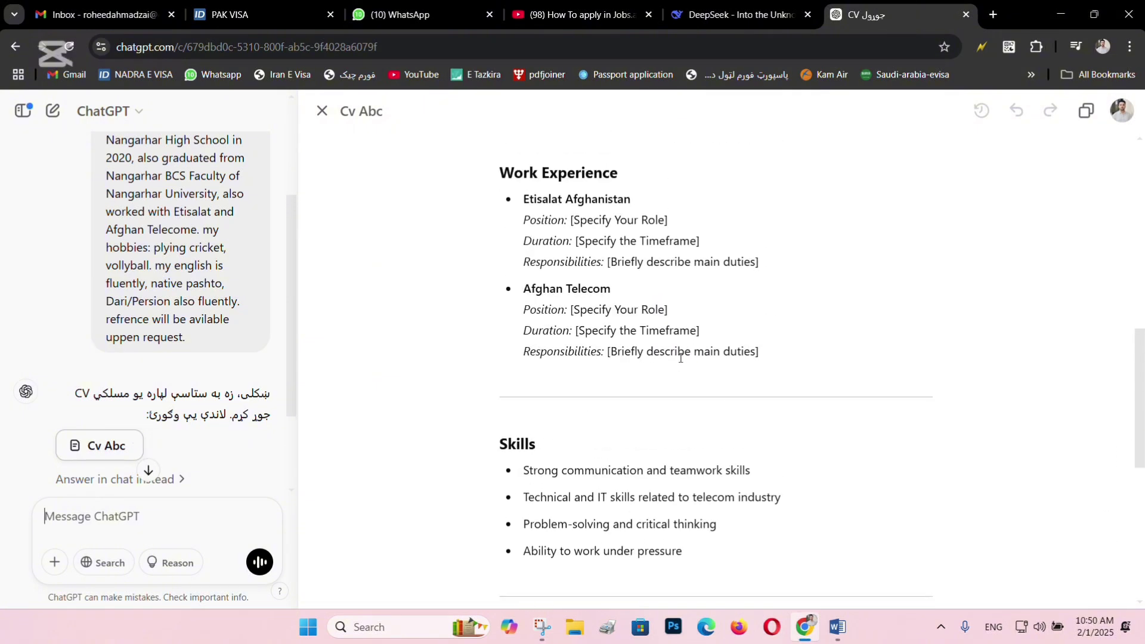
{"action": "scroll", "coordinate": [680, 357], "scroll_direction": "up", "scroll_amount": 1}
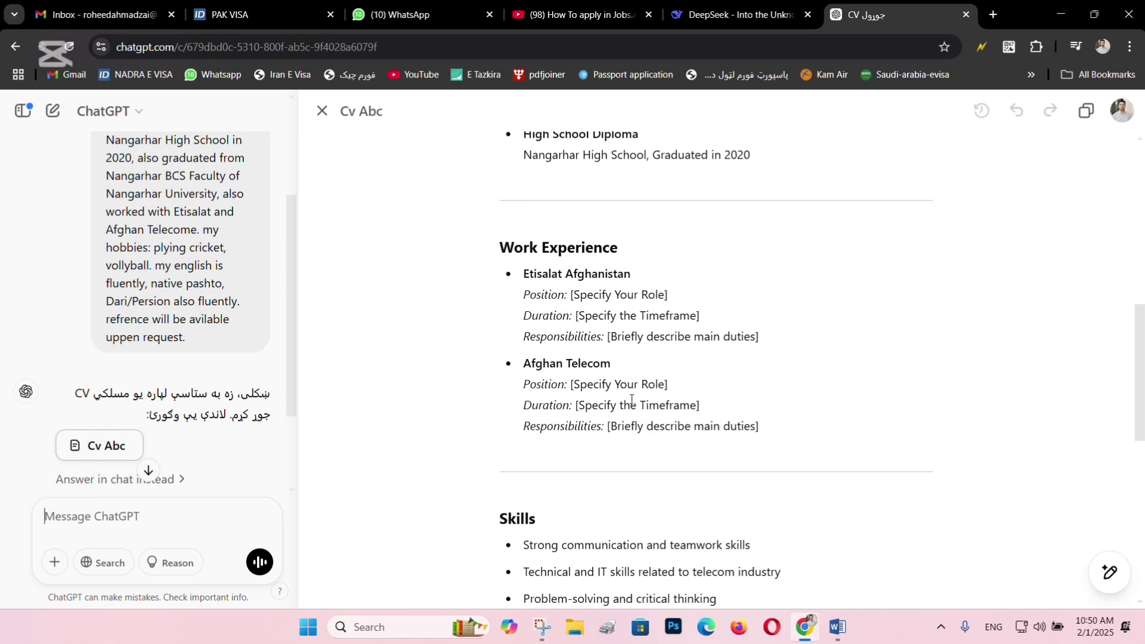
{"action": "left_click_drag", "start_coordinate": [570, 384], "coordinate": [674, 386]}
{"action": "triple_click", "coordinate": [654, 385]}
{"action": "left_click", "coordinate": [634, 385]}
{"action": "double_click", "coordinate": [582, 385]}
{"action": "left_click_drag", "start_coordinate": [582, 386], "coordinate": [743, 428]}
{"action": "left_click", "coordinate": [643, 400]}
{"action": "left_click", "coordinate": [859, 461]}
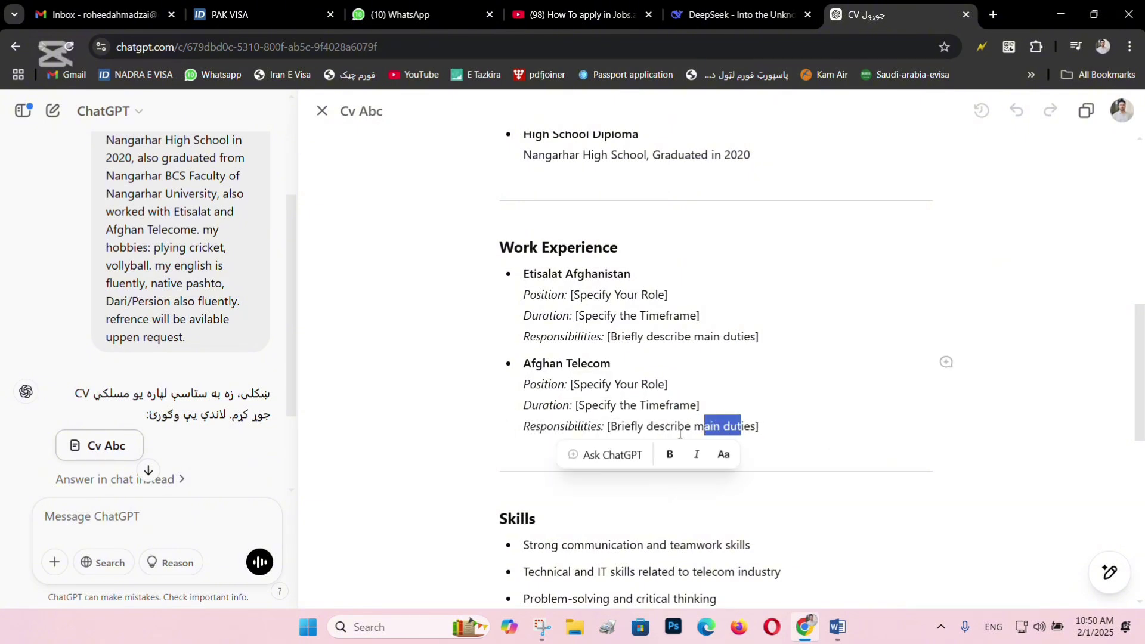
Scroll through the rest of the Cv Abc document, then move to the DeepSeek chat.
{"action": "scroll", "coordinate": [674, 433], "scroll_direction": "up", "scroll_amount": 4}
{"action": "scroll", "coordinate": [626, 406], "scroll_direction": "up", "scroll_amount": 4}
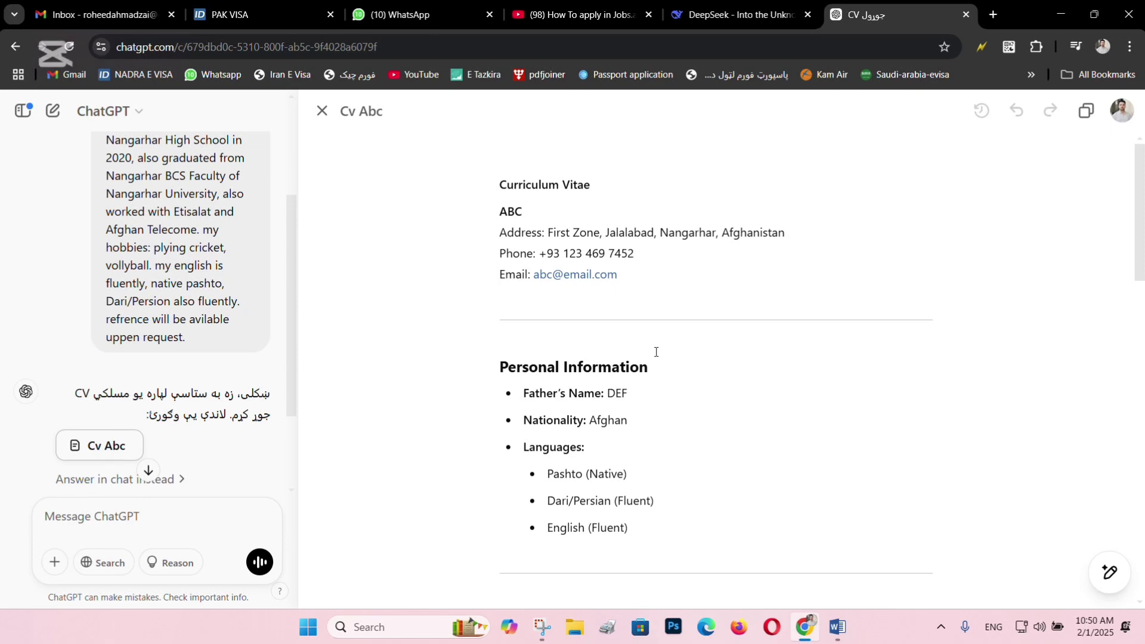
{"action": "scroll", "coordinate": [604, 257], "scroll_direction": "down", "scroll_amount": 4}
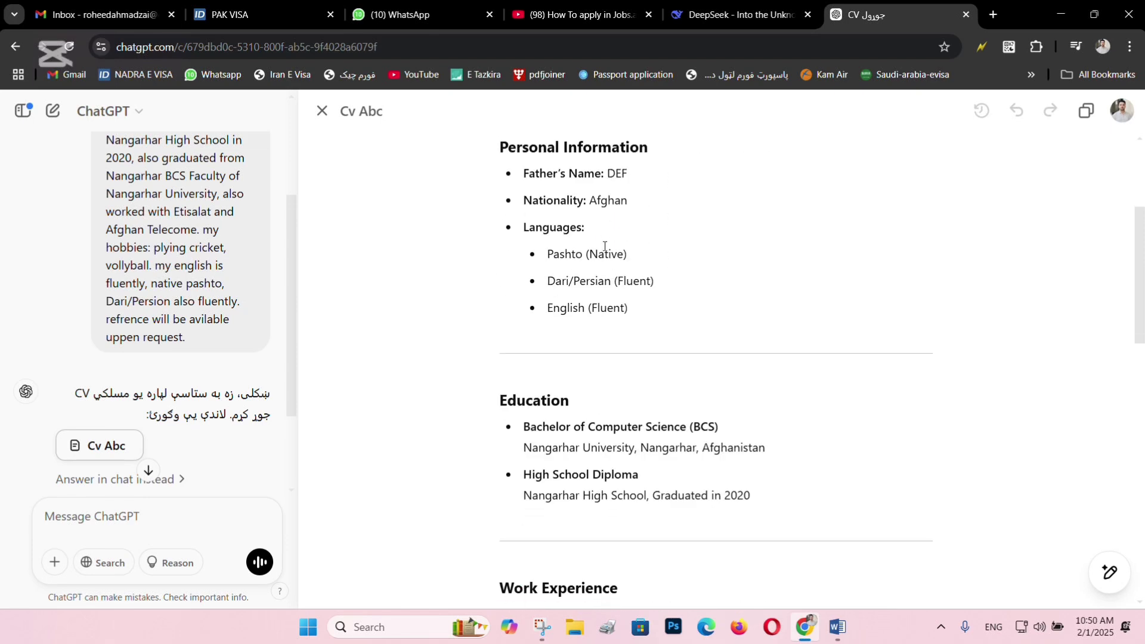
{"action": "scroll", "coordinate": [604, 251], "scroll_direction": "up", "scroll_amount": 4}
{"action": "scroll", "coordinate": [604, 248], "scroll_direction": "down", "scroll_amount": 2}
{"action": "scroll", "coordinate": [604, 247], "scroll_direction": "down", "scroll_amount": 10}
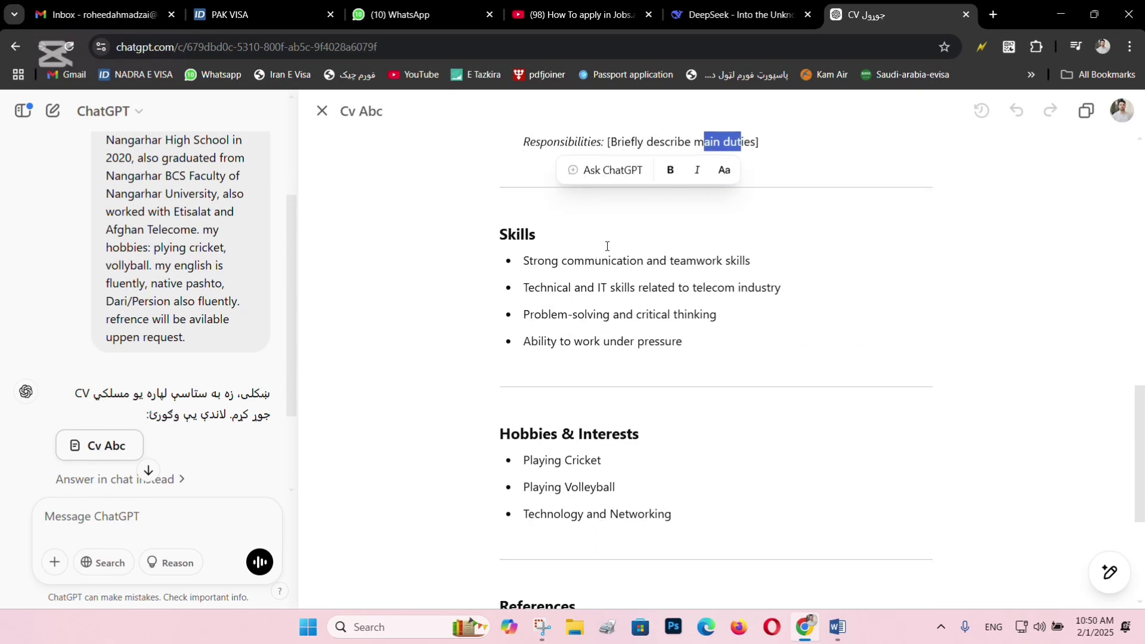
{"action": "scroll", "coordinate": [609, 250], "scroll_direction": "up", "scroll_amount": 4}
{"action": "scroll", "coordinate": [609, 251], "scroll_direction": "up", "scroll_amount": 8}
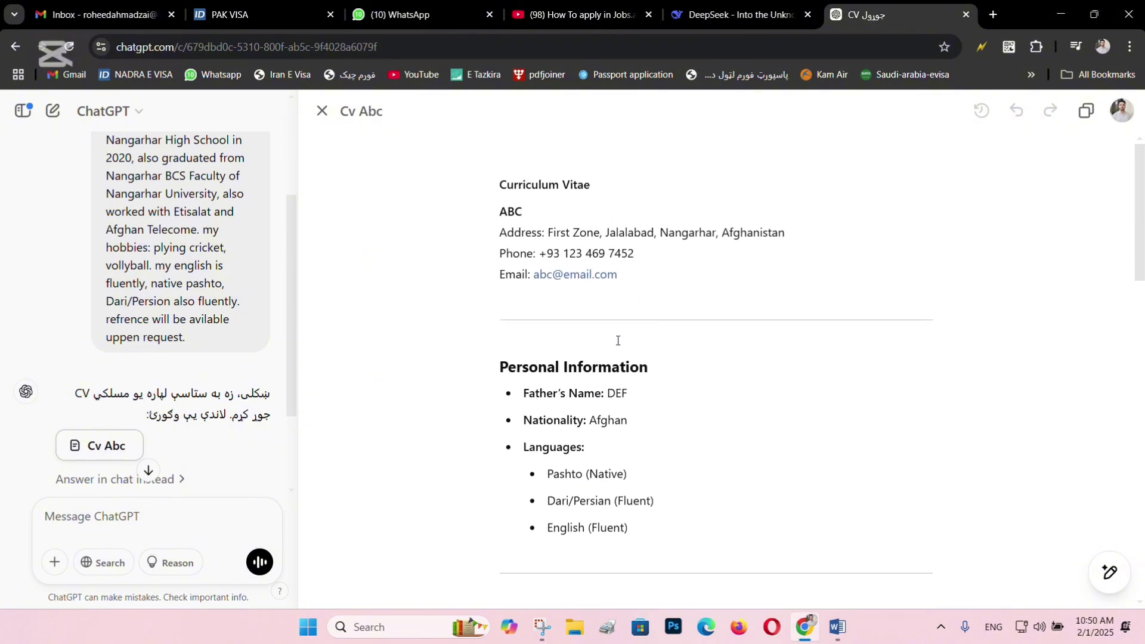
{"action": "left_click", "coordinate": [720, 7]}
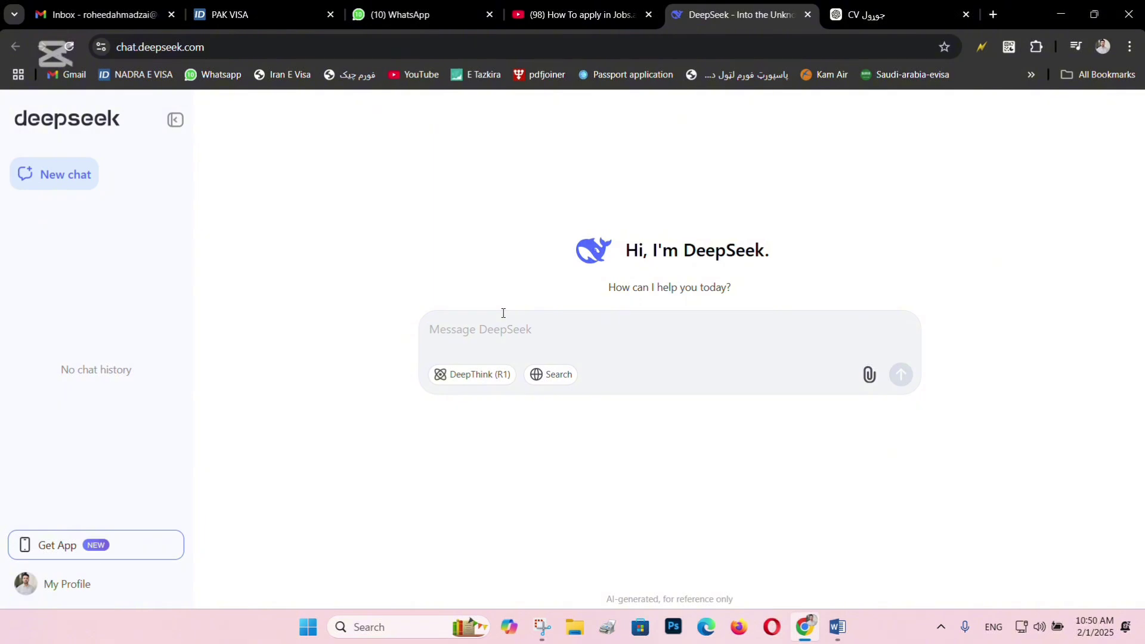
{"action": "left_click", "coordinate": [516, 324]}
{"action": "left_click", "coordinate": [870, 14]}
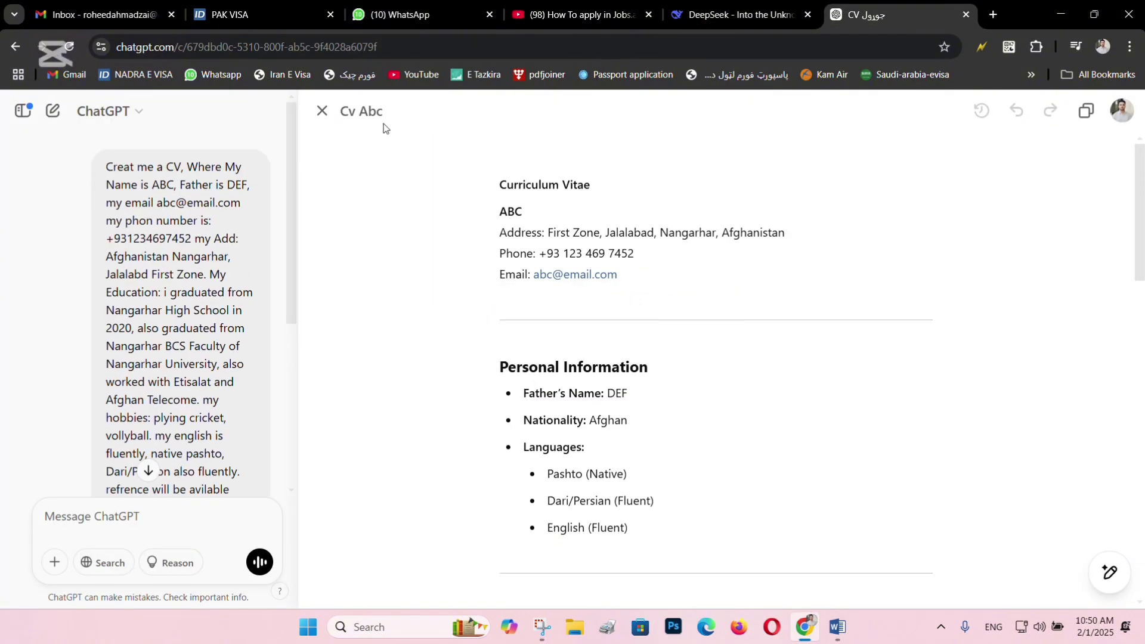
{"action": "left_click", "coordinate": [322, 111]}
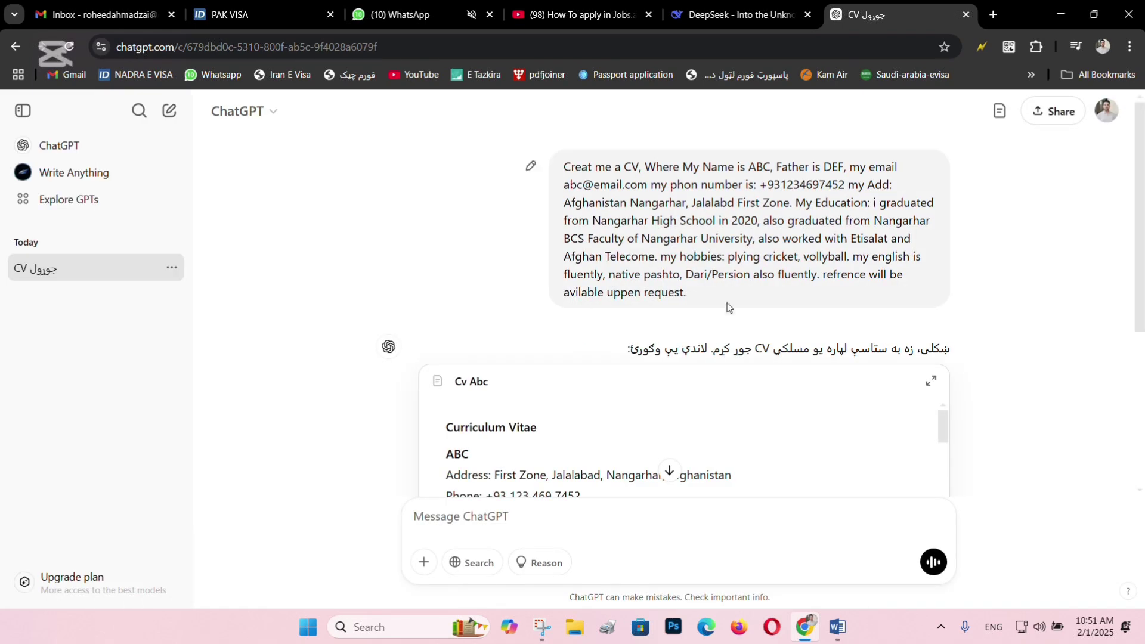
{"action": "triple_click", "coordinate": [806, 275]}
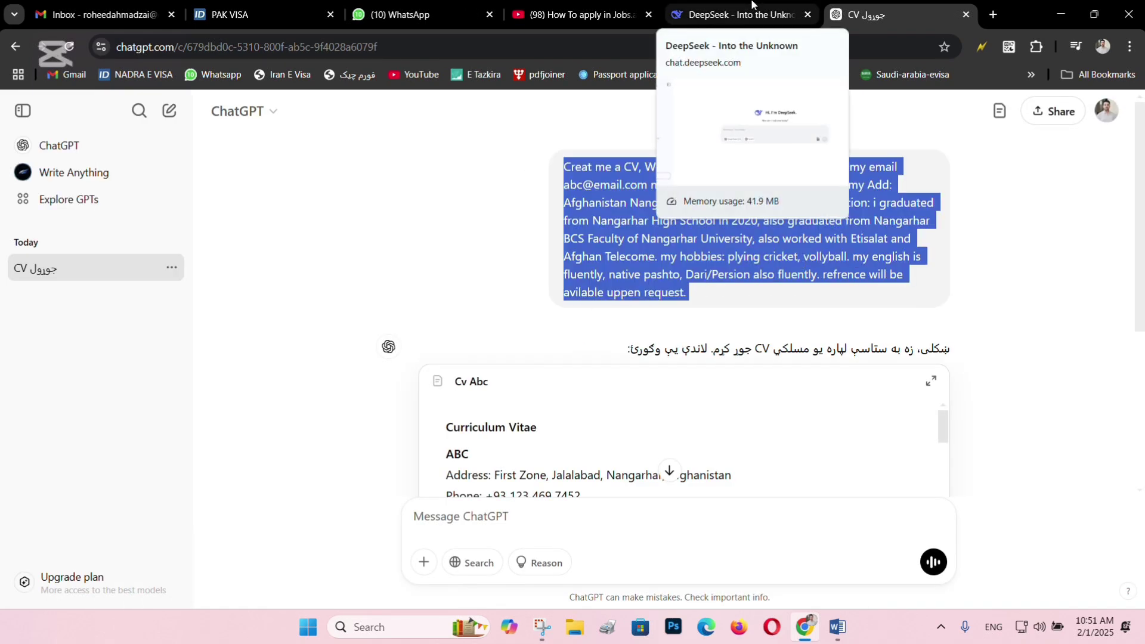
{"action": "left_click", "coordinate": [752, 4]}
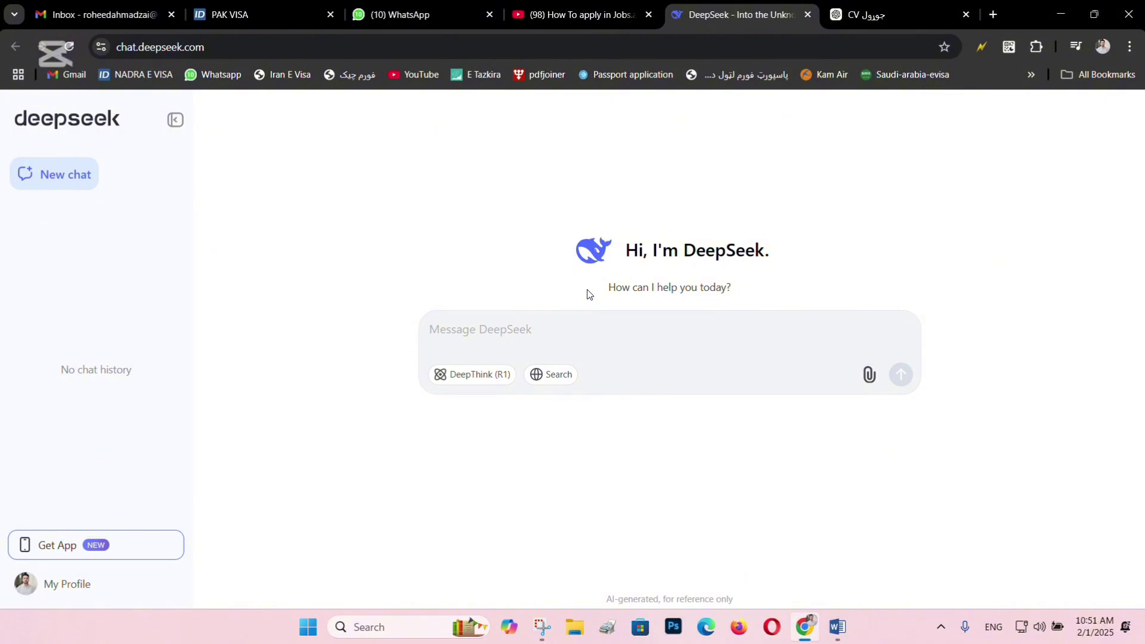
{"action": "left_click", "coordinate": [599, 321]}
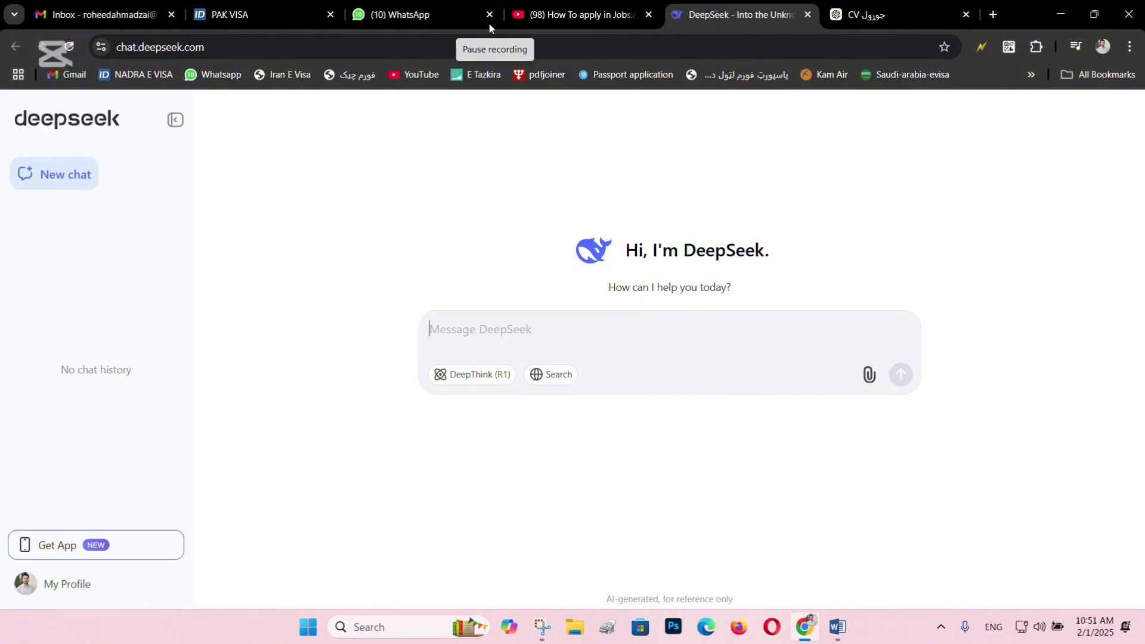
Glance at the opening lines of Document1 in Word, minimize it, and return to DeepSeek's message box.
{"action": "mouse_move", "coordinate": [837, 626]}
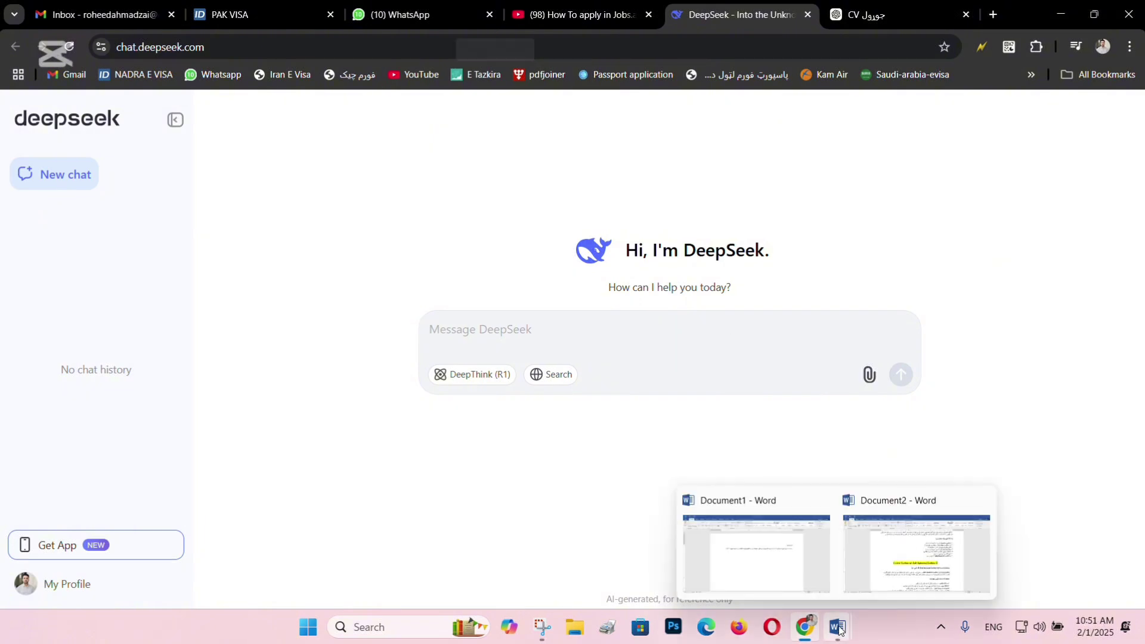
{"action": "left_click", "coordinate": [725, 514]}
{"action": "left_click_drag", "start_coordinate": [697, 265], "coordinate": [874, 237]}
{"action": "left_click", "coordinate": [1060, 11]}
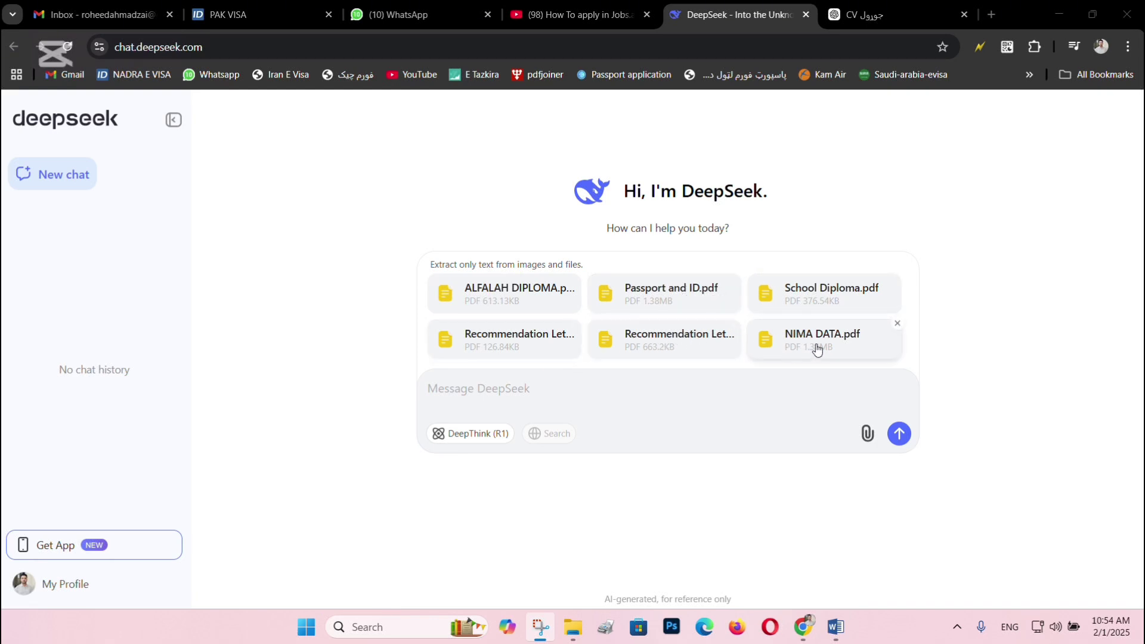
{"action": "left_click", "coordinate": [687, 392]}
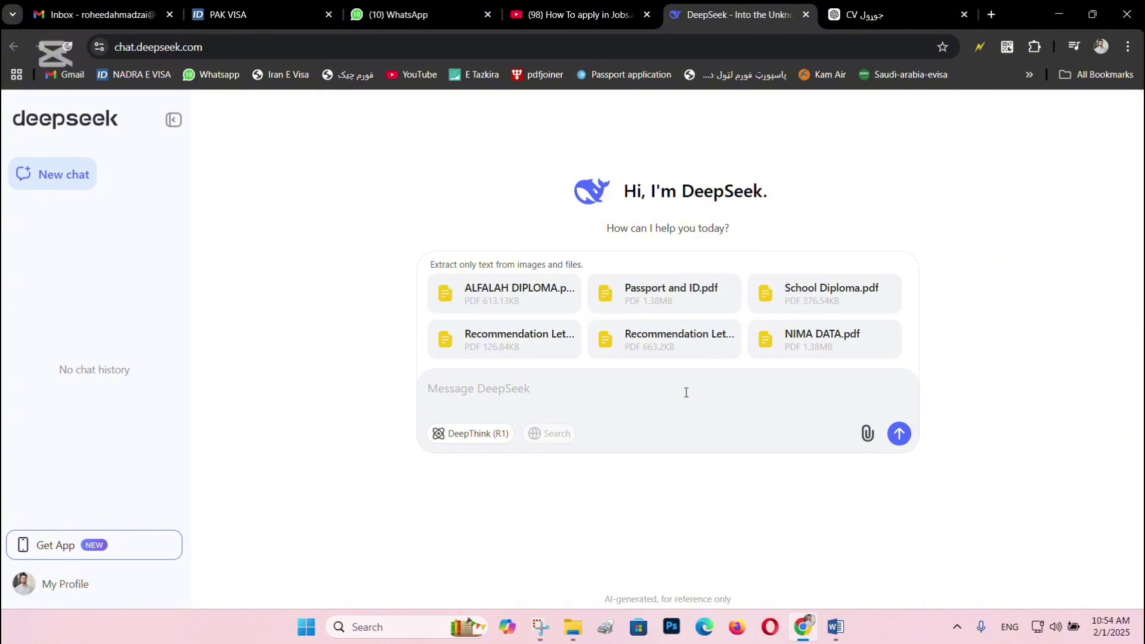
Send the attached PDFs with the prompt 'use above details or documents and make me a cv:'.
{"action": "type", "text": "use above details or d"}
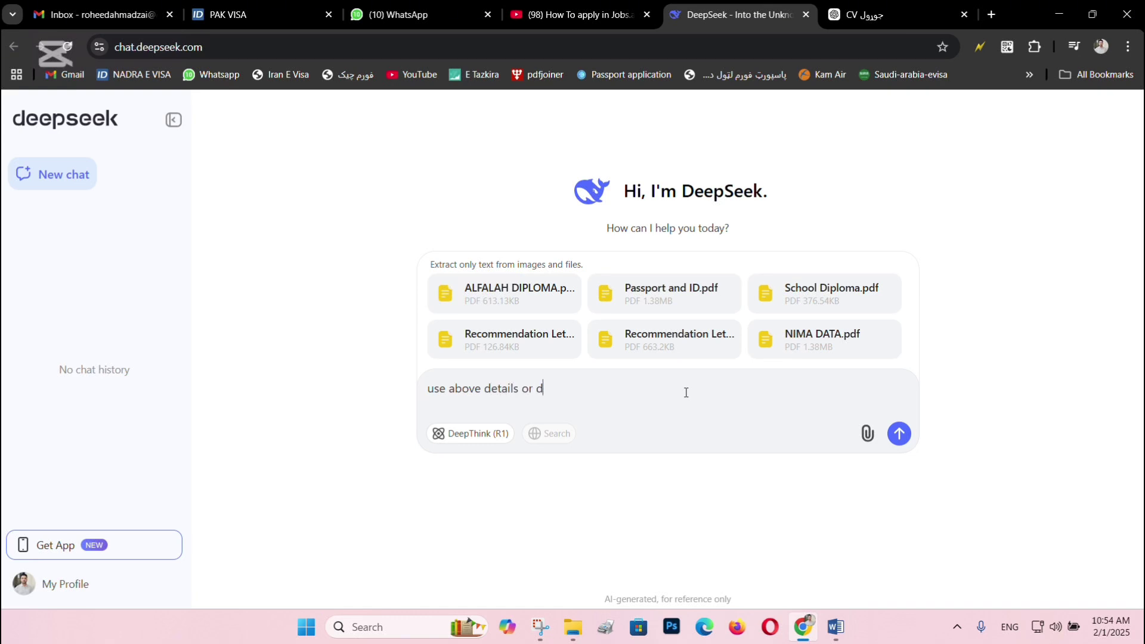
{"action": "type", "text": "ocuments and make me a cv:"}
{"action": "left_click", "coordinate": [898, 433]}
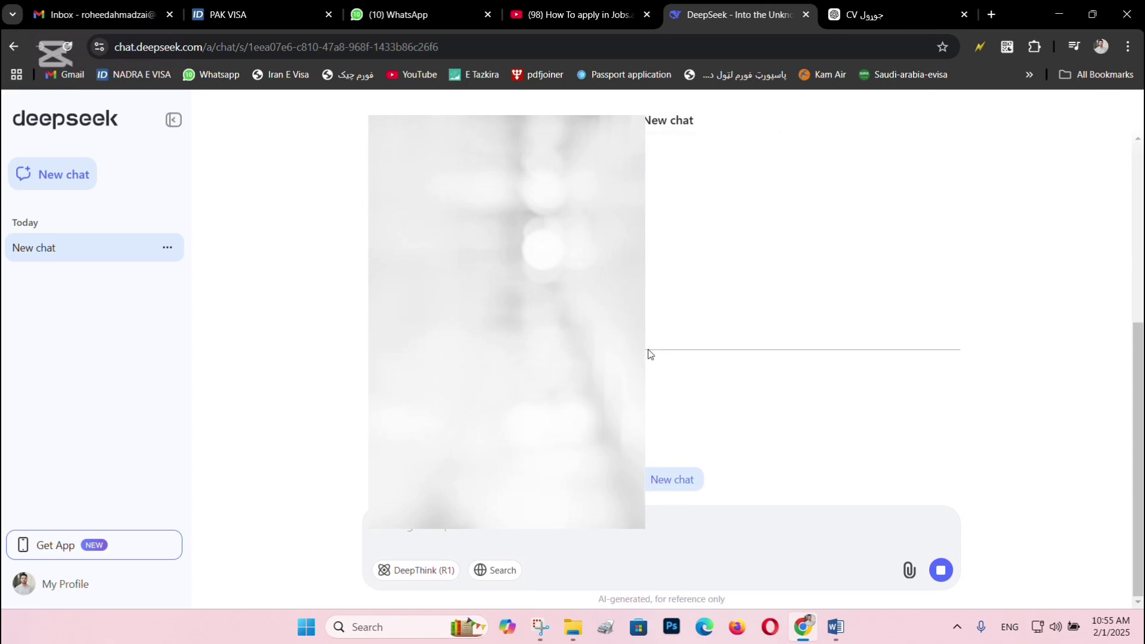
Scroll back and forth through the generated CV to read its sections.
{"action": "scroll", "coordinate": [662, 298], "scroll_direction": "up", "scroll_amount": 5}
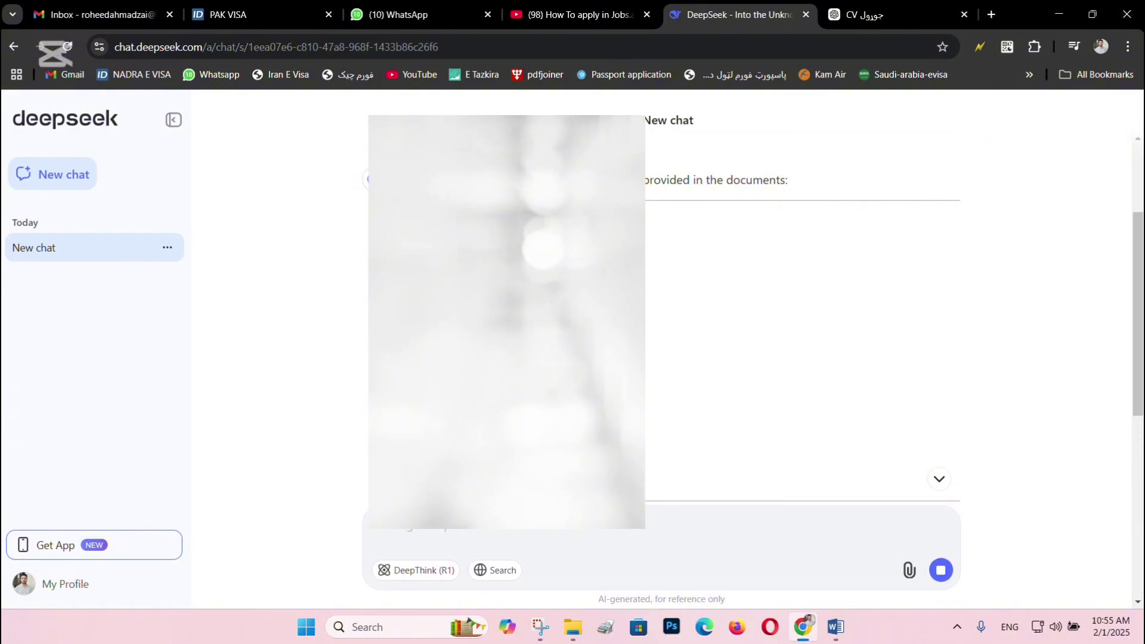
{"action": "scroll", "coordinate": [662, 298], "scroll_direction": "down", "scroll_amount": 8}
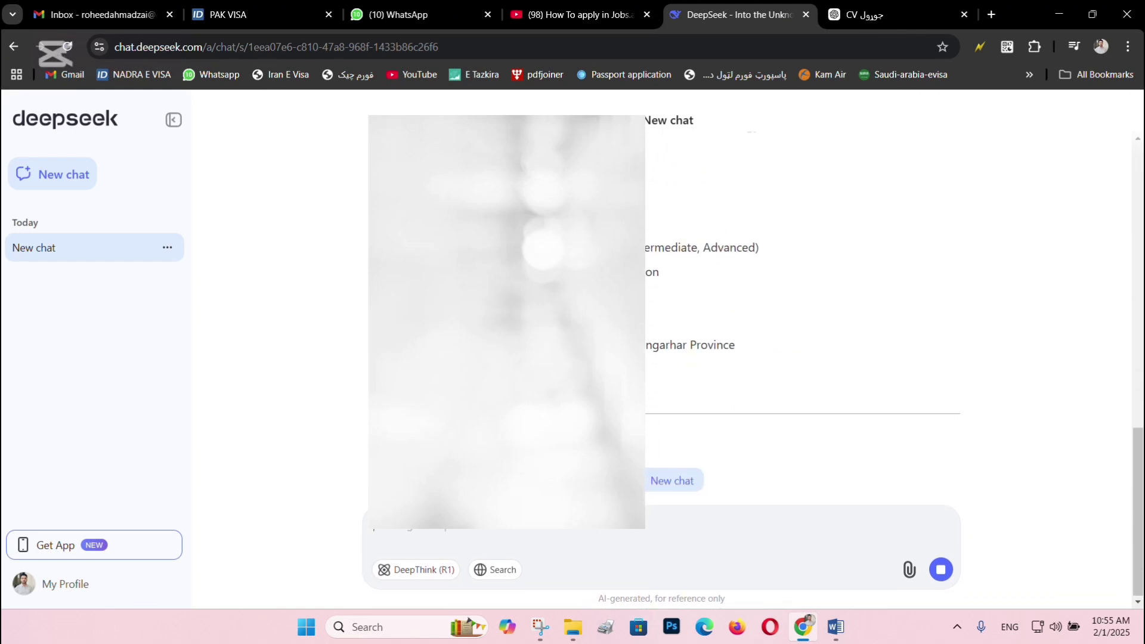
{"action": "scroll", "coordinate": [662, 298], "scroll_direction": "up", "scroll_amount": 6}
{"action": "scroll", "coordinate": [662, 298], "scroll_direction": "up", "scroll_amount": 5}
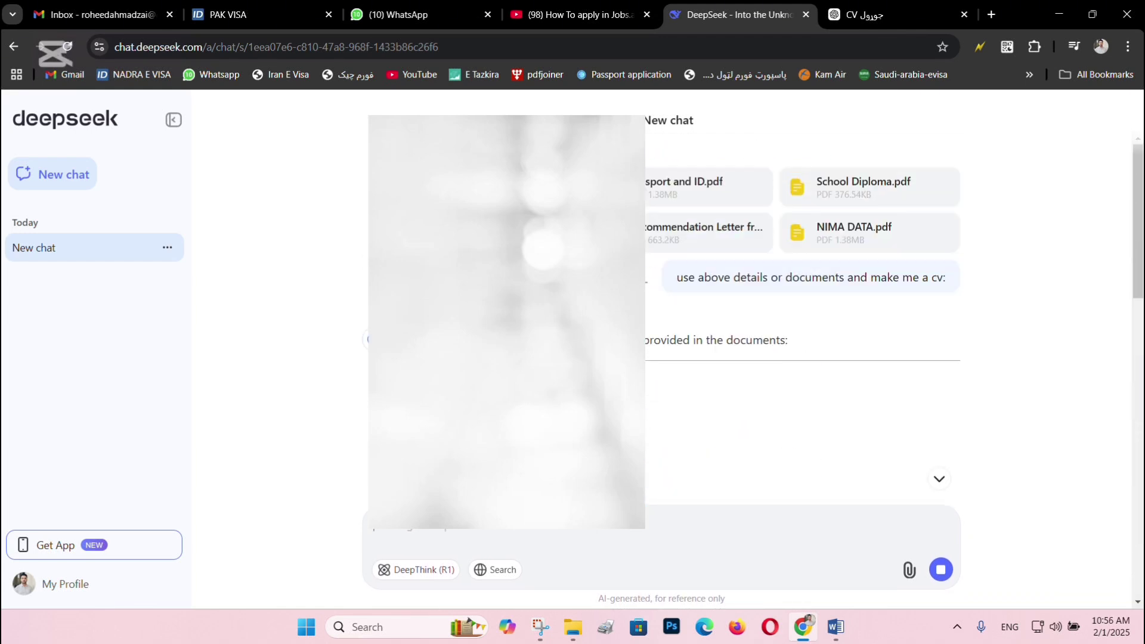
{"action": "scroll", "coordinate": [646, 356], "scroll_direction": "down", "scroll_amount": 2}
{"action": "scroll", "coordinate": [645, 356], "scroll_direction": "up", "scroll_amount": 2}
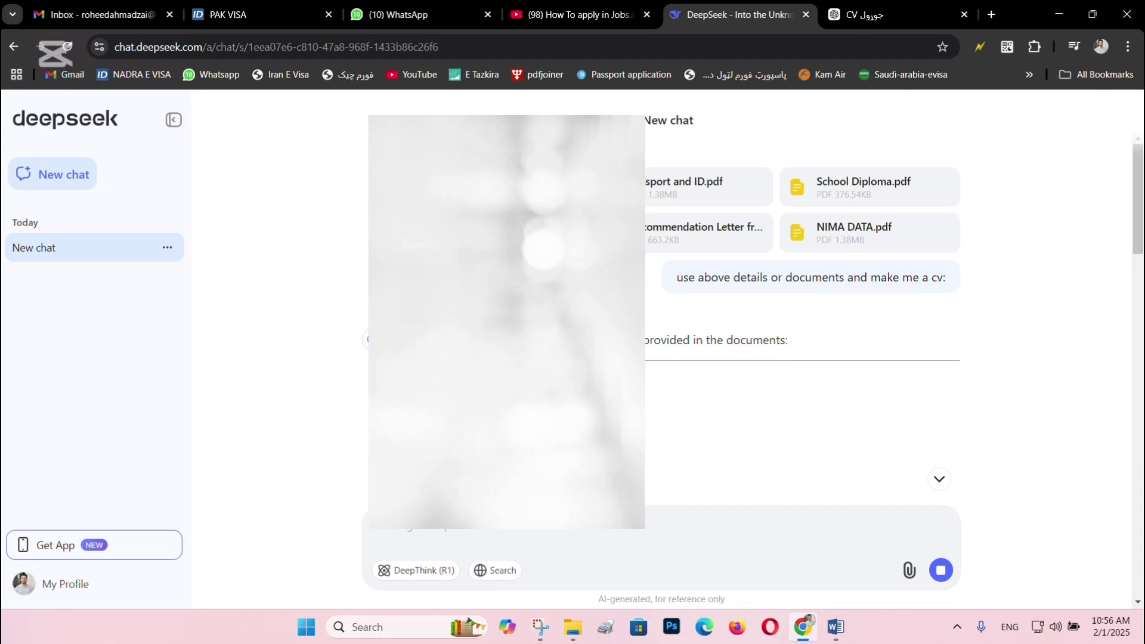
{"action": "scroll", "coordinate": [802, 298], "scroll_direction": "down", "scroll_amount": 3}
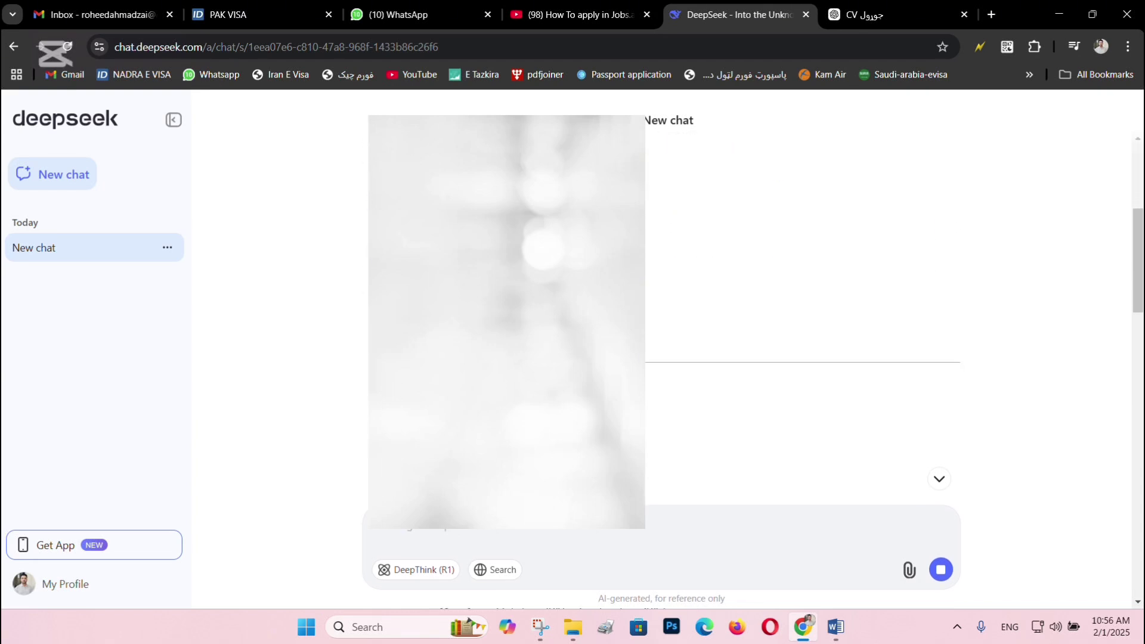
{"action": "scroll", "coordinate": [802, 299], "scroll_direction": "down", "scroll_amount": 6}
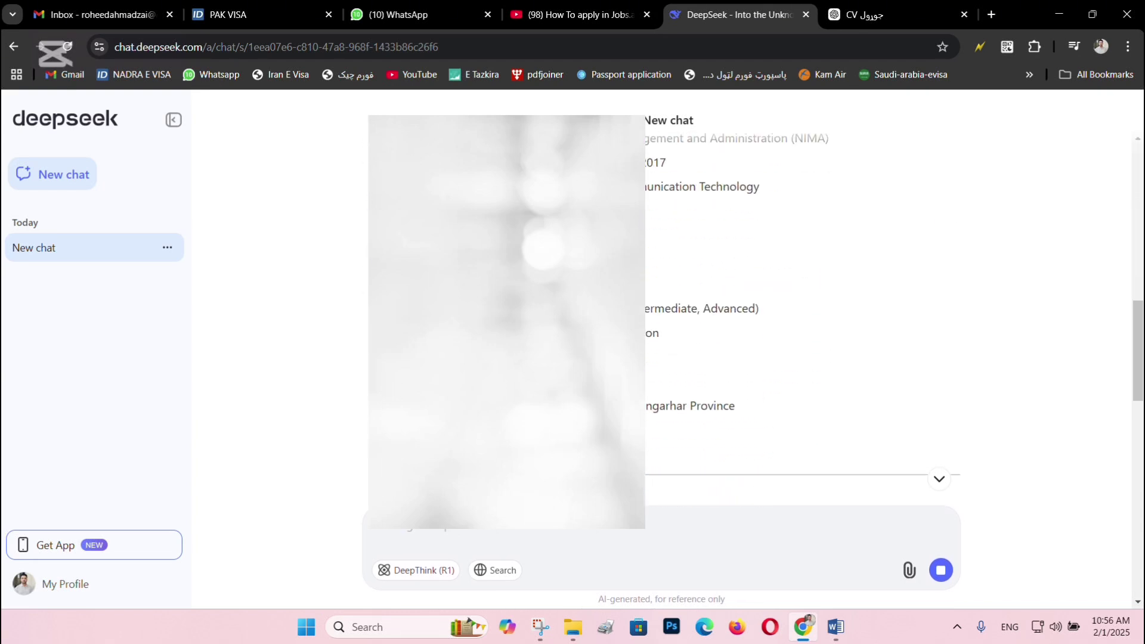
{"action": "scroll", "coordinate": [802, 298], "scroll_direction": "up", "scroll_amount": 10}
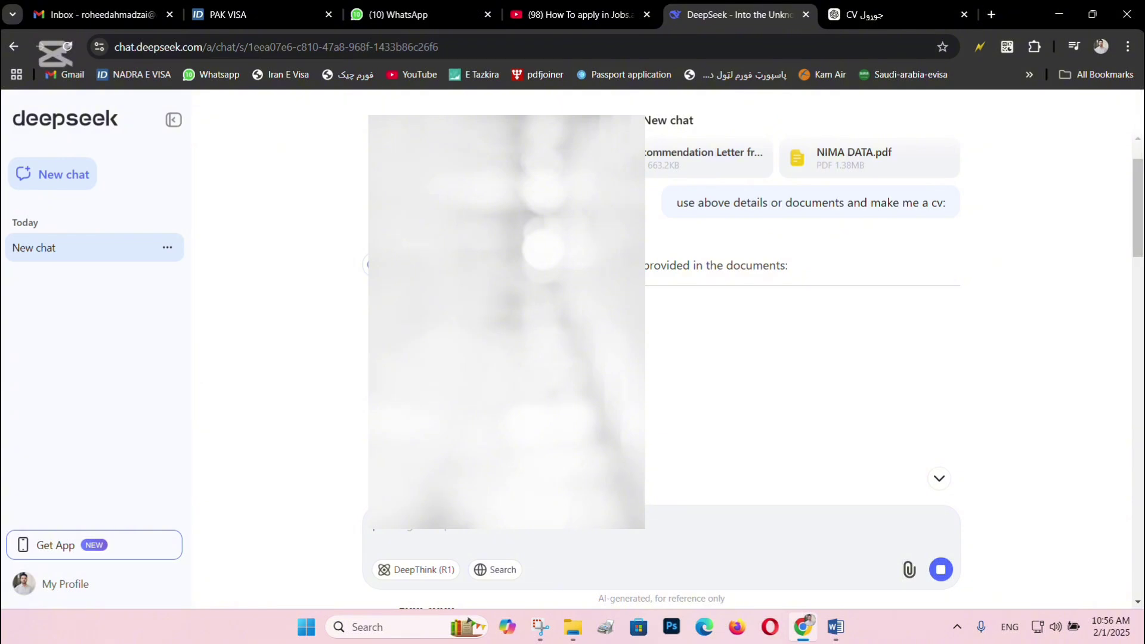
{"action": "scroll", "coordinate": [802, 298], "scroll_direction": "down", "scroll_amount": 2}
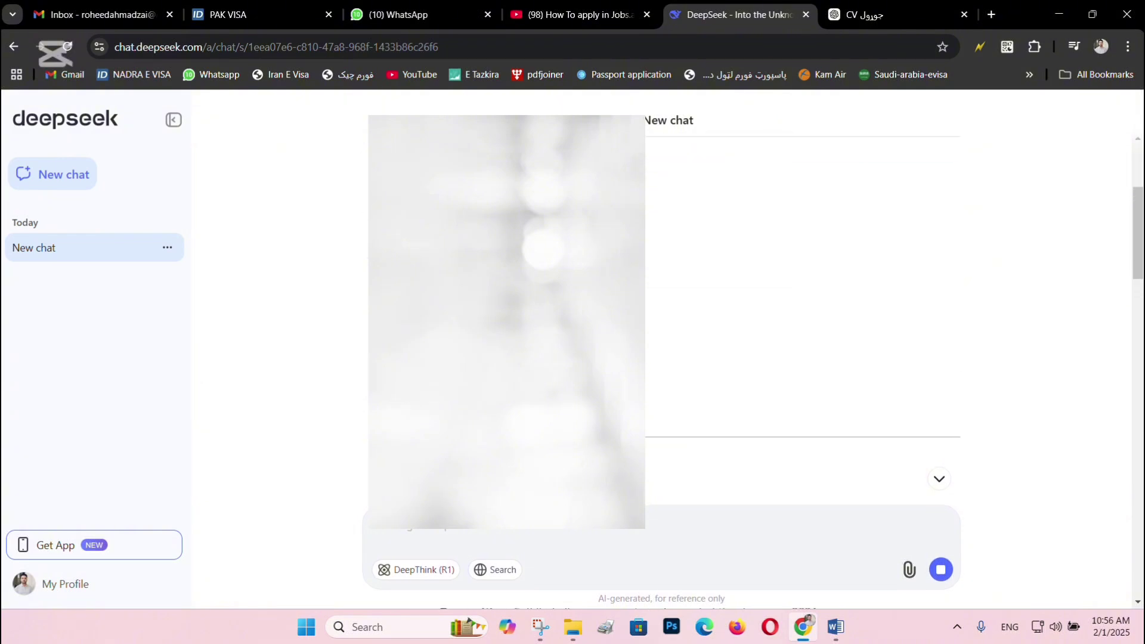
{"action": "scroll", "coordinate": [802, 299], "scroll_direction": "down", "scroll_amount": 4}
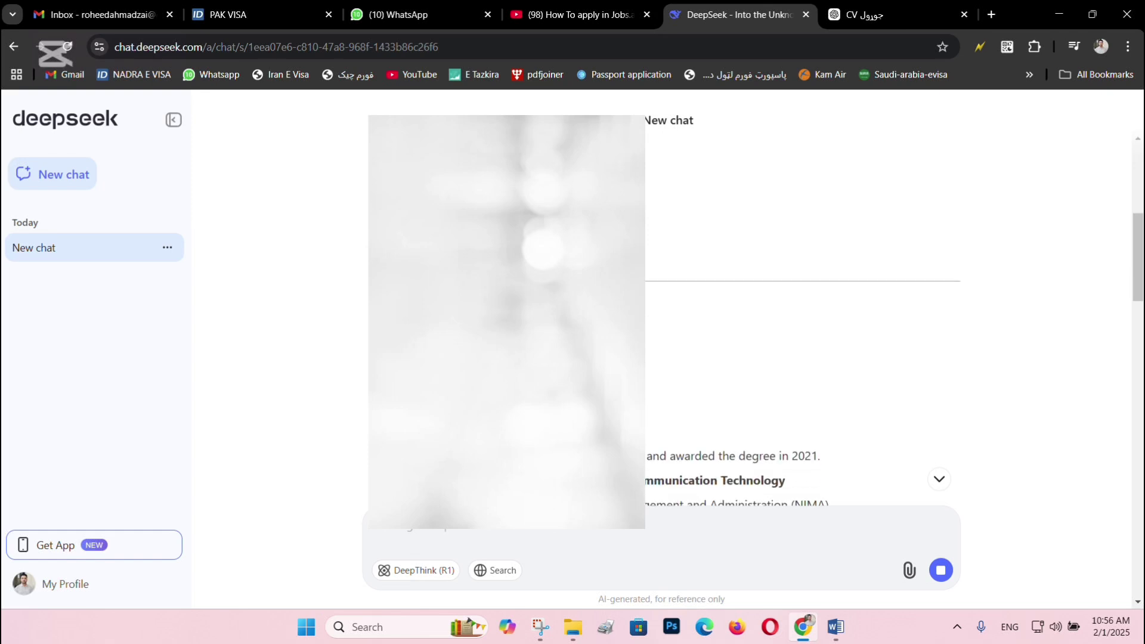
{"action": "scroll", "coordinate": [532, 353], "scroll_direction": "down", "scroll_amount": 6}
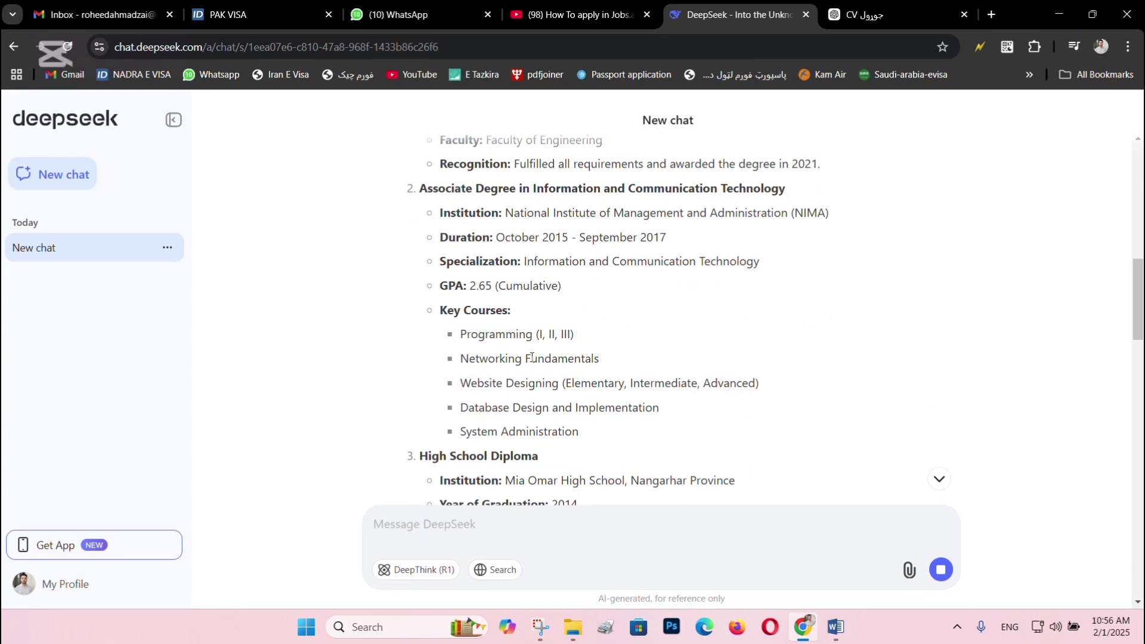
{"action": "scroll", "coordinate": [508, 325], "scroll_direction": "down", "scroll_amount": 1}
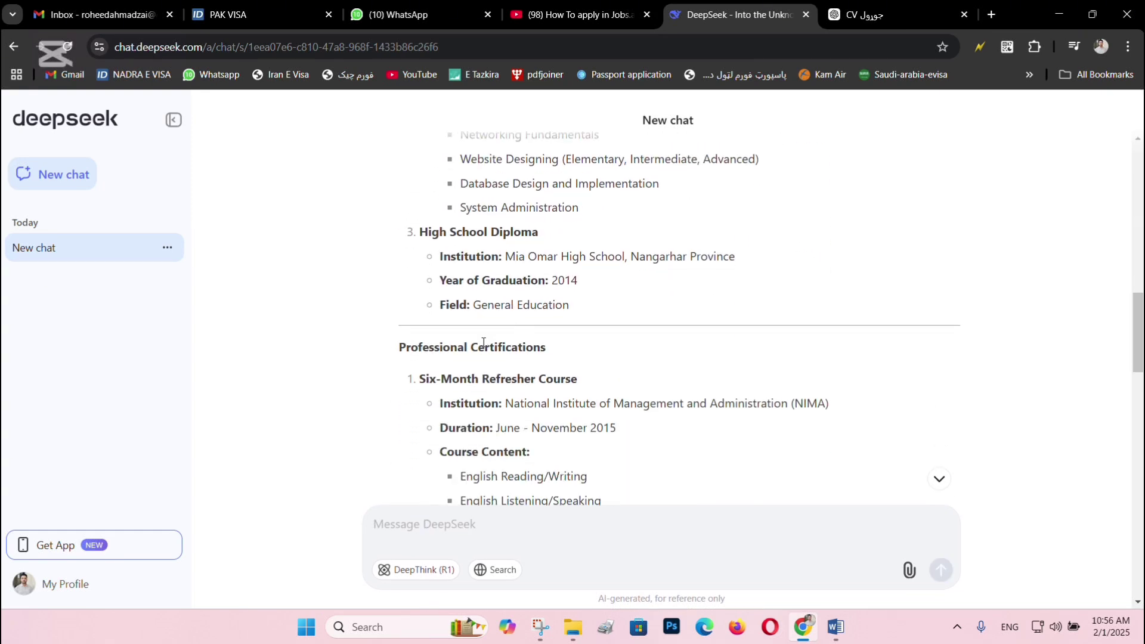
{"action": "scroll", "coordinate": [538, 374], "scroll_direction": "down", "scroll_amount": 2}
{"action": "scroll", "coordinate": [461, 312], "scroll_direction": "down", "scroll_amount": 3}
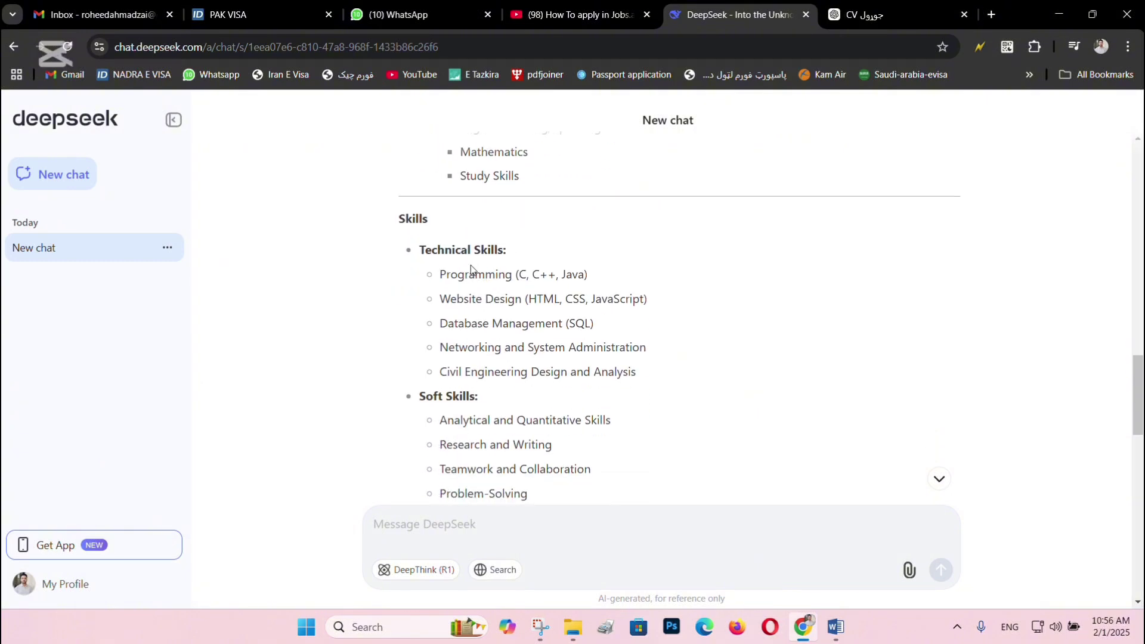
{"action": "scroll", "coordinate": [532, 359], "scroll_direction": "down", "scroll_amount": 2}
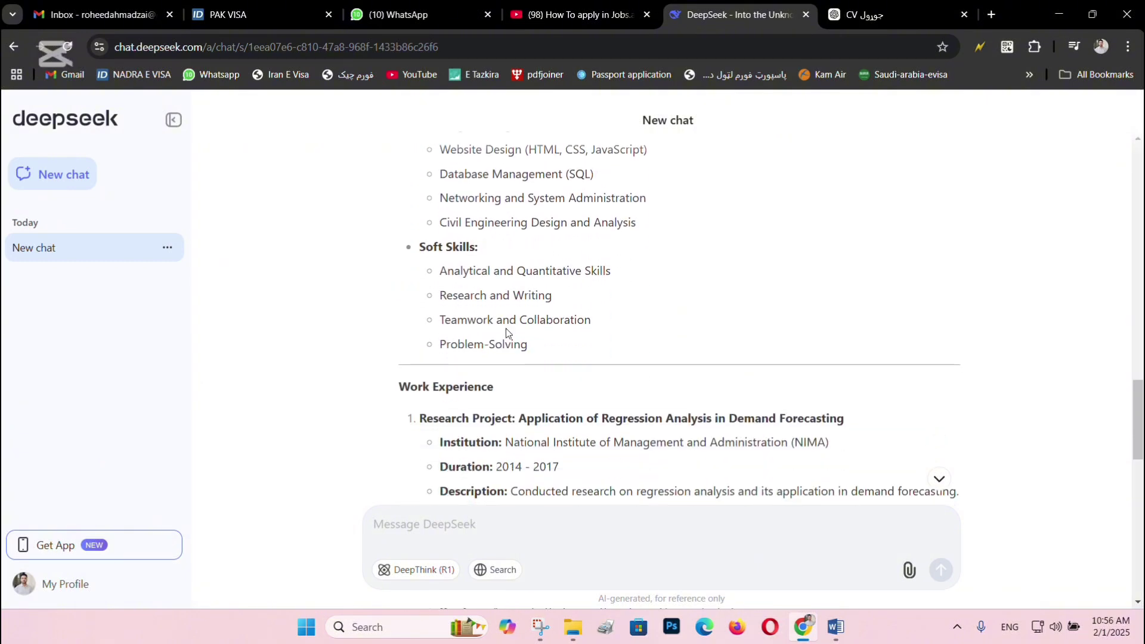
{"action": "scroll", "coordinate": [543, 355], "scroll_direction": "down", "scroll_amount": 1}
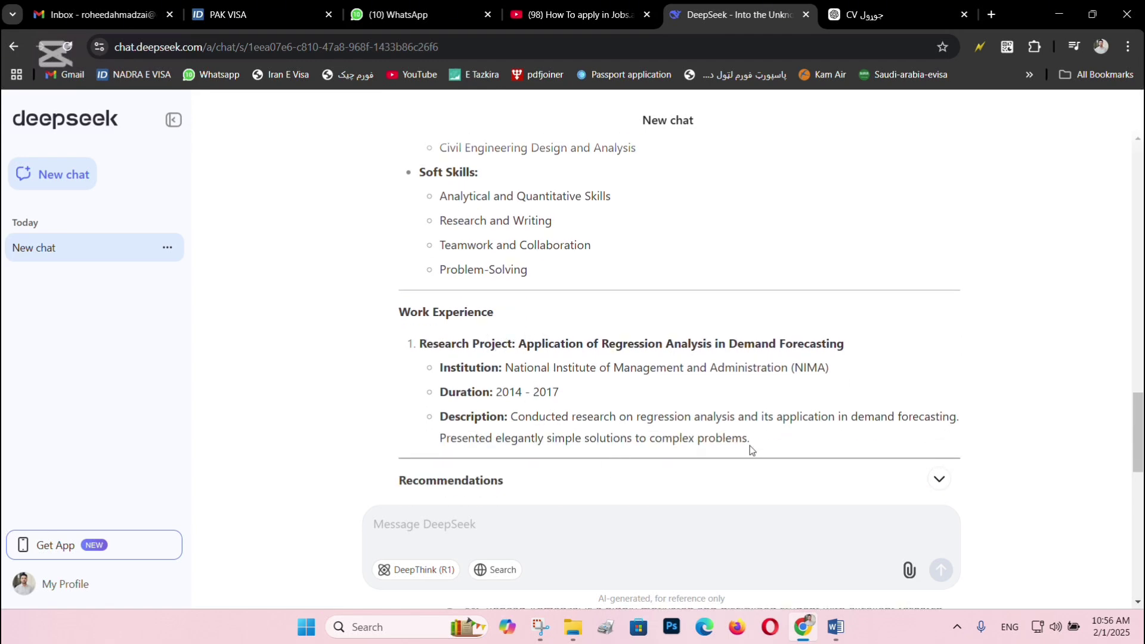
Read through Work Experience to the References 'Available upon request' line, then focus the message box.
{"action": "left_click_drag", "start_coordinate": [712, 437], "coordinate": [409, 312]}
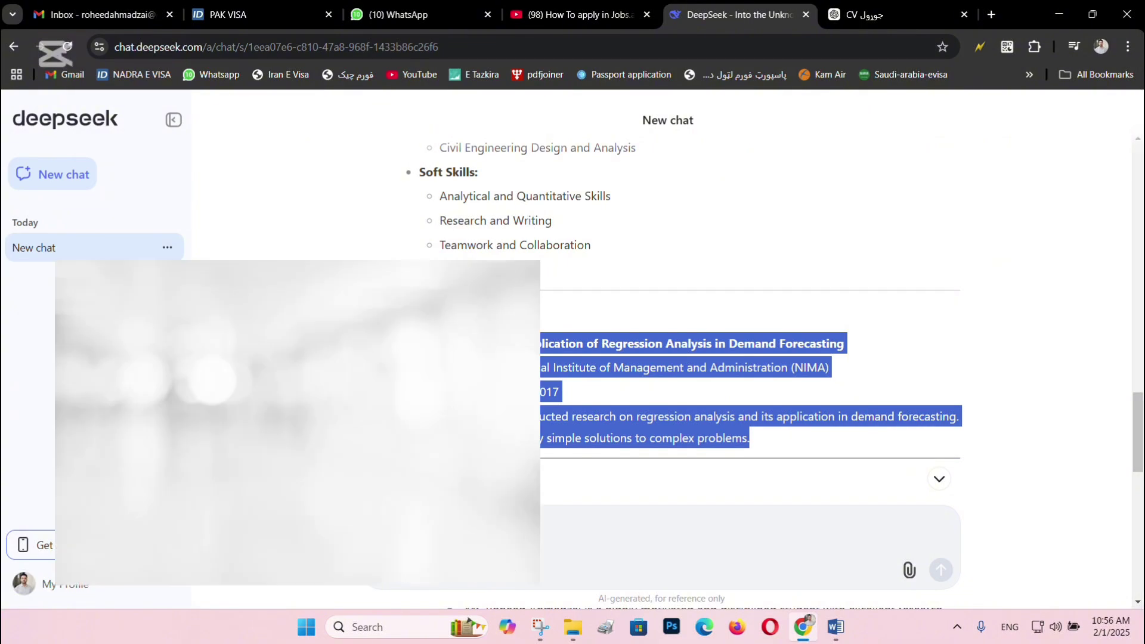
{"action": "scroll", "coordinate": [409, 312], "scroll_direction": "down", "scroll_amount": 4}
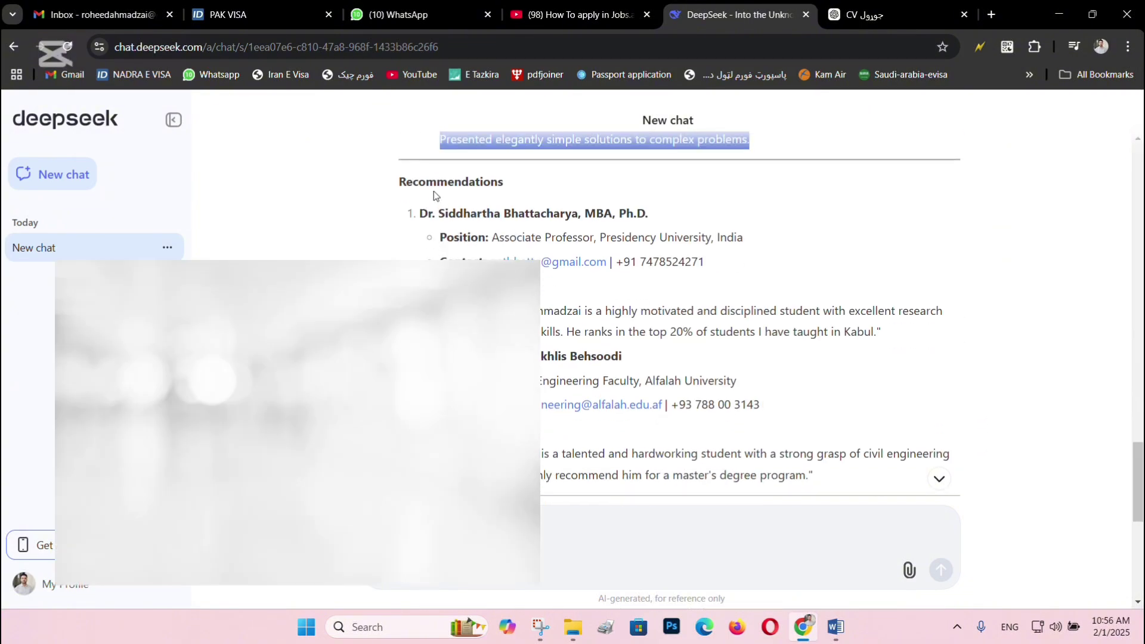
{"action": "scroll", "coordinate": [491, 214], "scroll_direction": "down", "scroll_amount": 4}
{"action": "scroll", "coordinate": [491, 215], "scroll_direction": "up", "scroll_amount": 5}
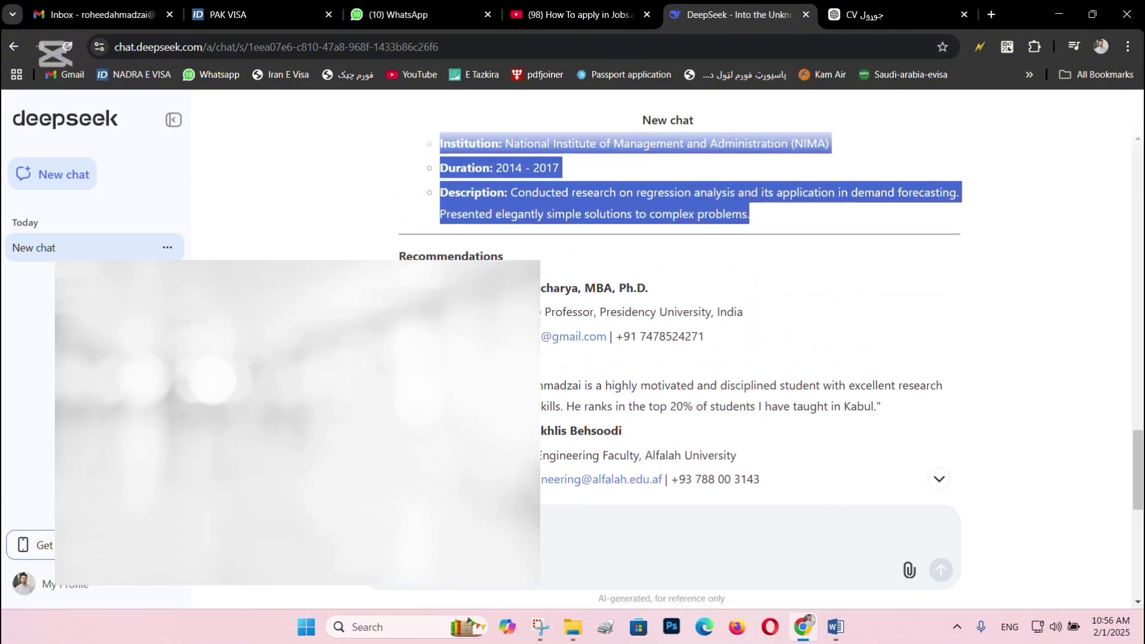
{"action": "scroll", "coordinate": [564, 257], "scroll_direction": "down", "scroll_amount": 4}
{"action": "scroll", "coordinate": [564, 256], "scroll_direction": "up", "scroll_amount": 5}
{"action": "scroll", "coordinate": [564, 257], "scroll_direction": "down", "scroll_amount": 2}
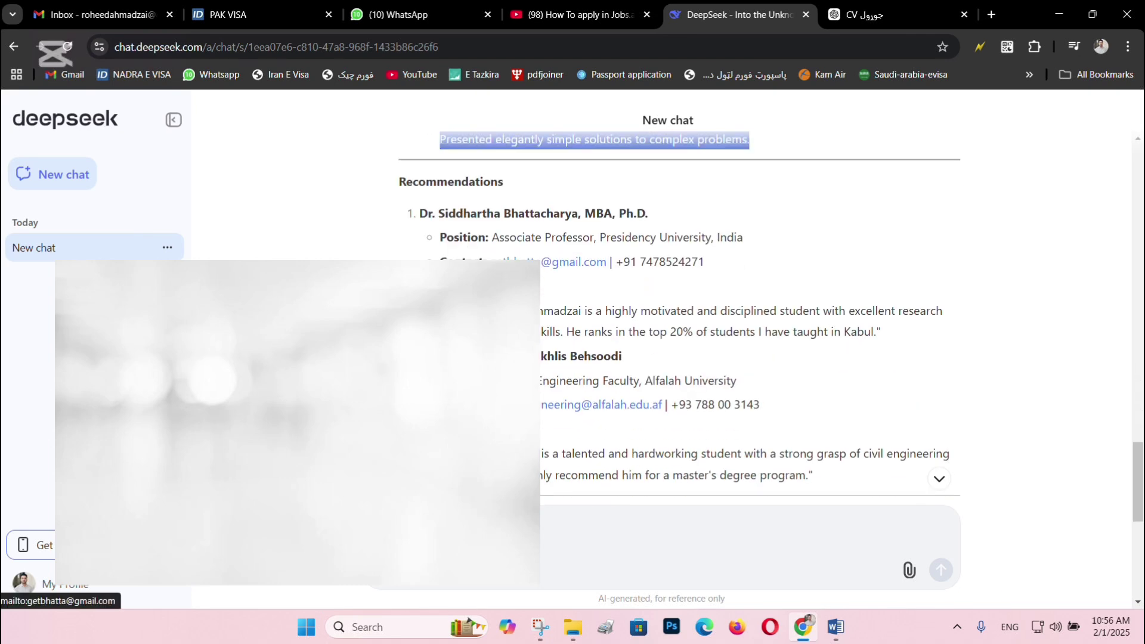
{"action": "scroll", "coordinate": [710, 367], "scroll_direction": "down", "scroll_amount": 4}
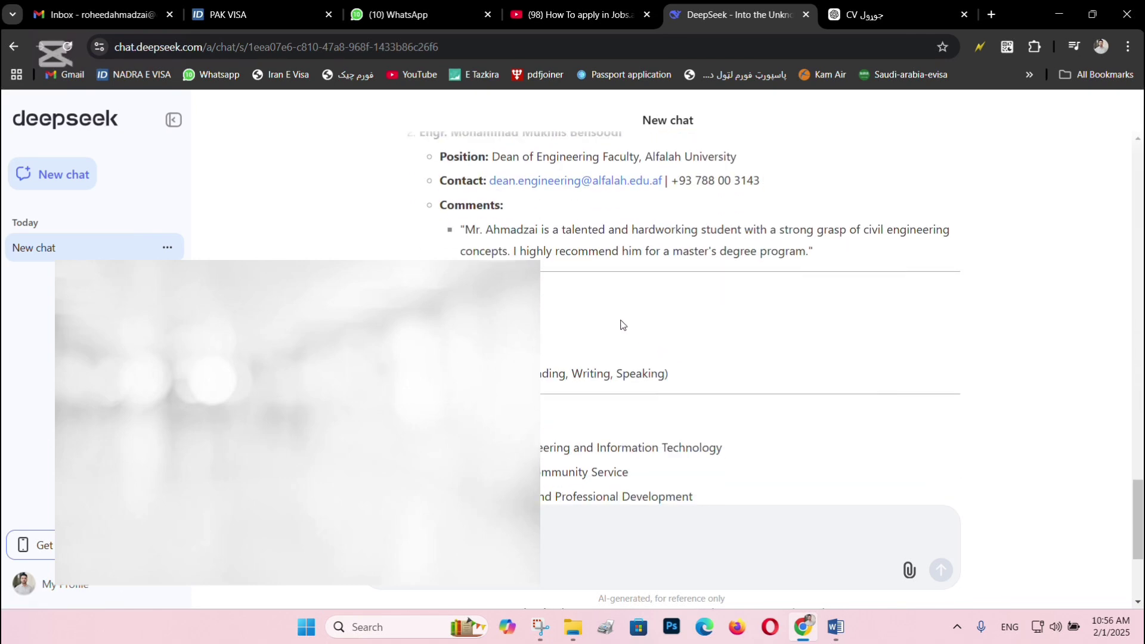
{"action": "scroll", "coordinate": [443, 269], "scroll_direction": "down", "scroll_amount": 3}
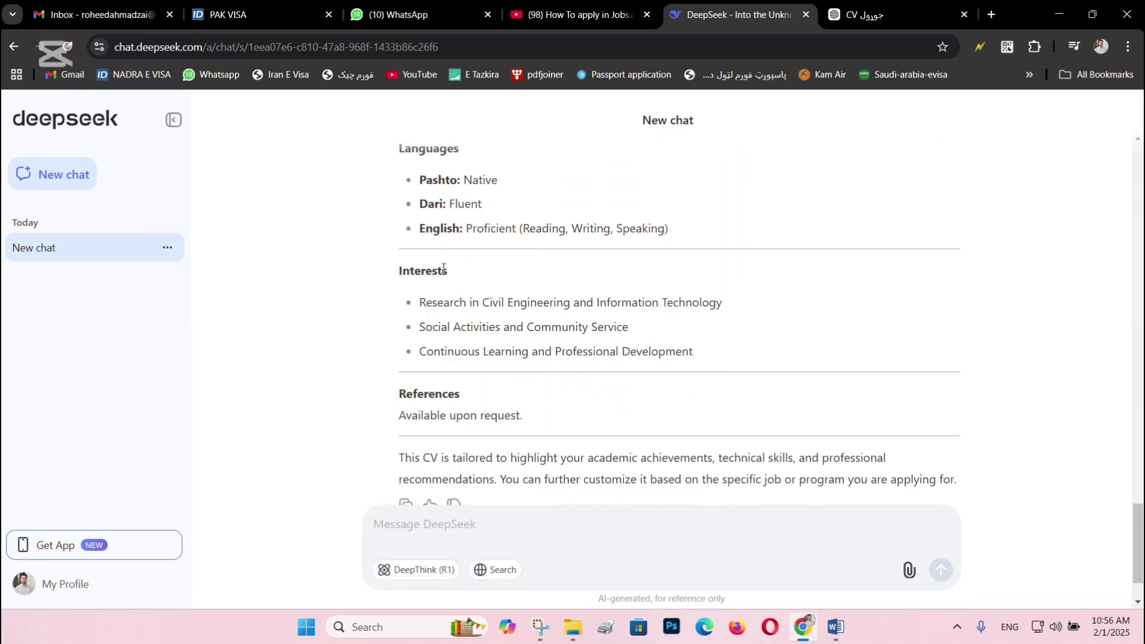
{"action": "scroll", "coordinate": [443, 268], "scroll_direction": "up", "scroll_amount": 1}
{"action": "scroll", "coordinate": [501, 294], "scroll_direction": "down", "scroll_amount": 3}
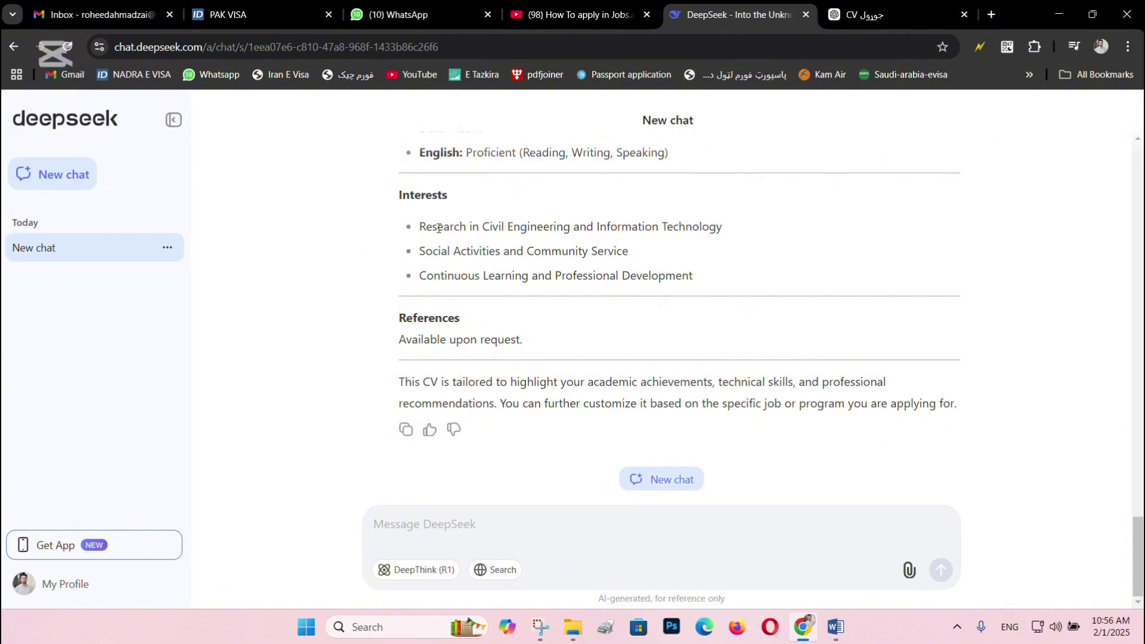
{"action": "scroll", "coordinate": [484, 275], "scroll_direction": "up", "scroll_amount": 1}
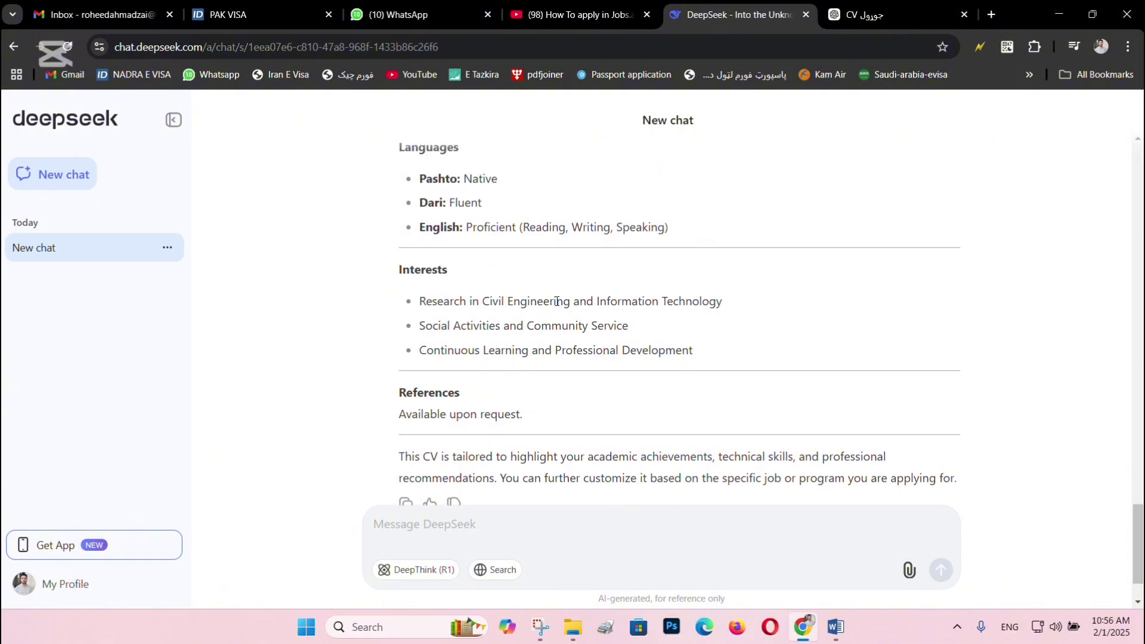
{"action": "left_click_drag", "start_coordinate": [557, 300], "coordinate": [570, 342]}
{"action": "scroll", "coordinate": [551, 349], "scroll_direction": "down", "scroll_amount": 1}
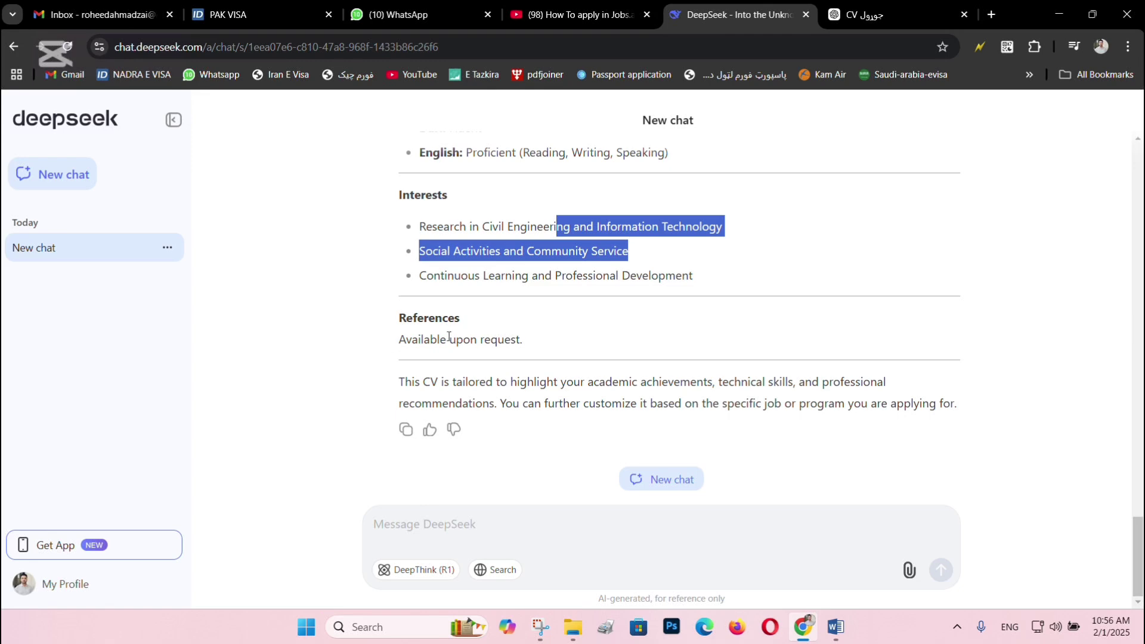
{"action": "triple_click", "coordinate": [486, 341]}
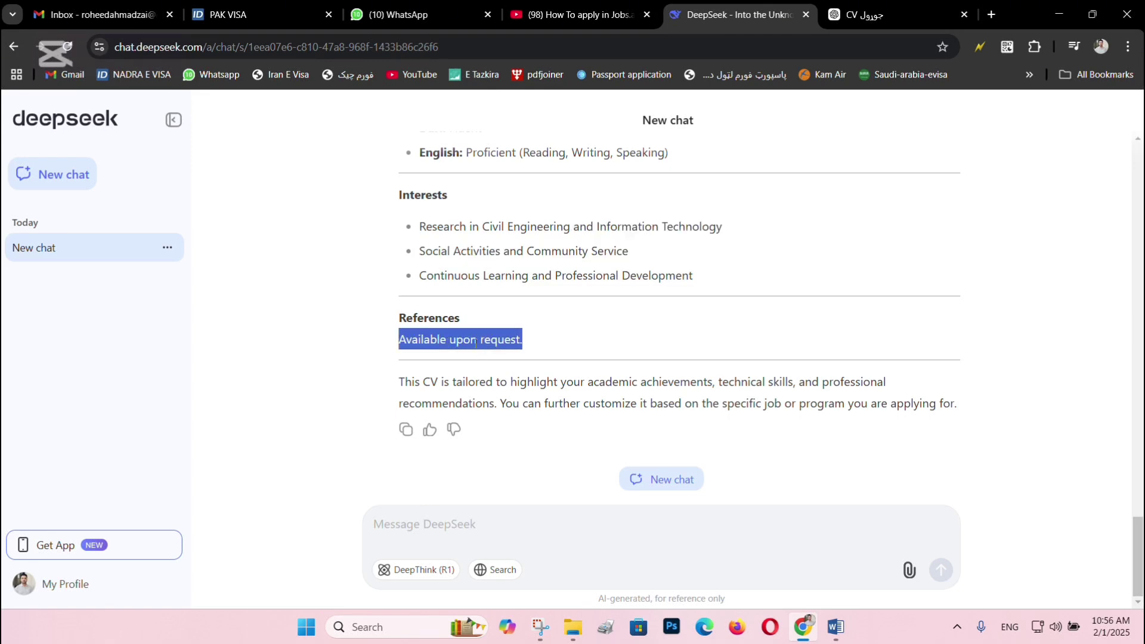
{"action": "left_click", "coordinate": [650, 533]}
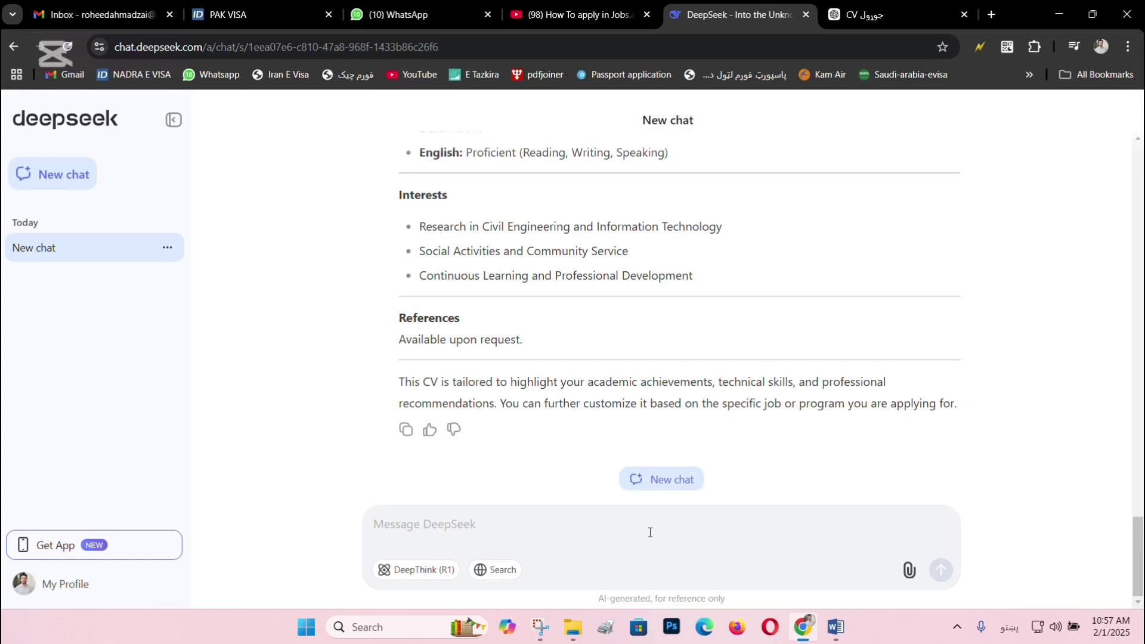
Ask in Pashto to add the 2020–2023 MTN call-center agent job to the CV, written in English.
{"action": "type", "text": "م"}
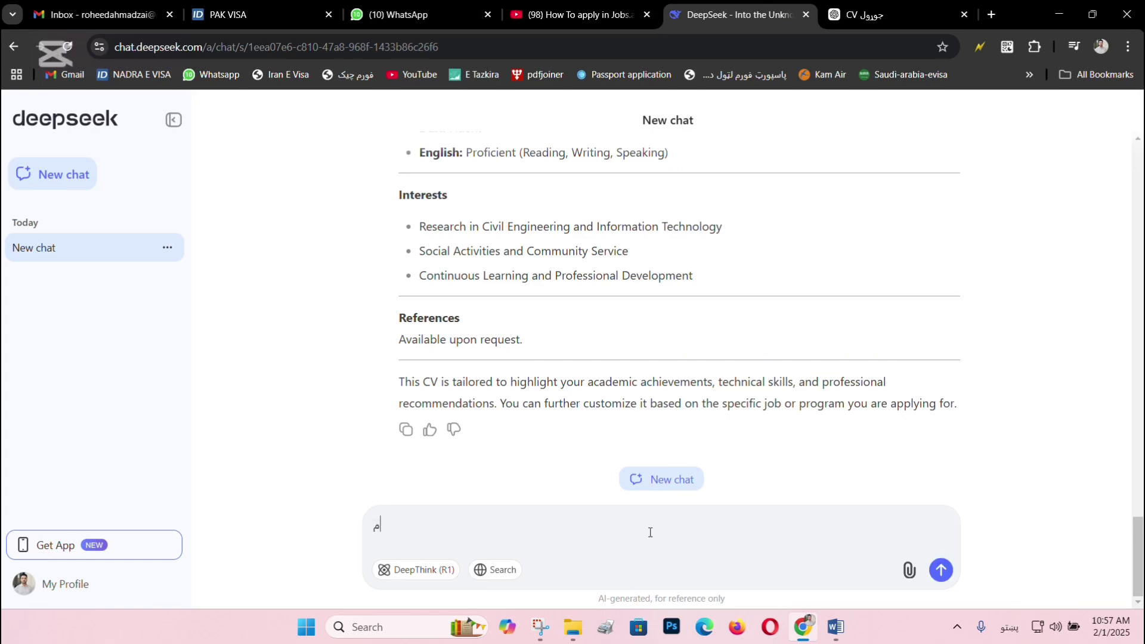
{"action": "type", "text": "ا په MTN شرکت کې د ۲۰۲۰ کال خ"}
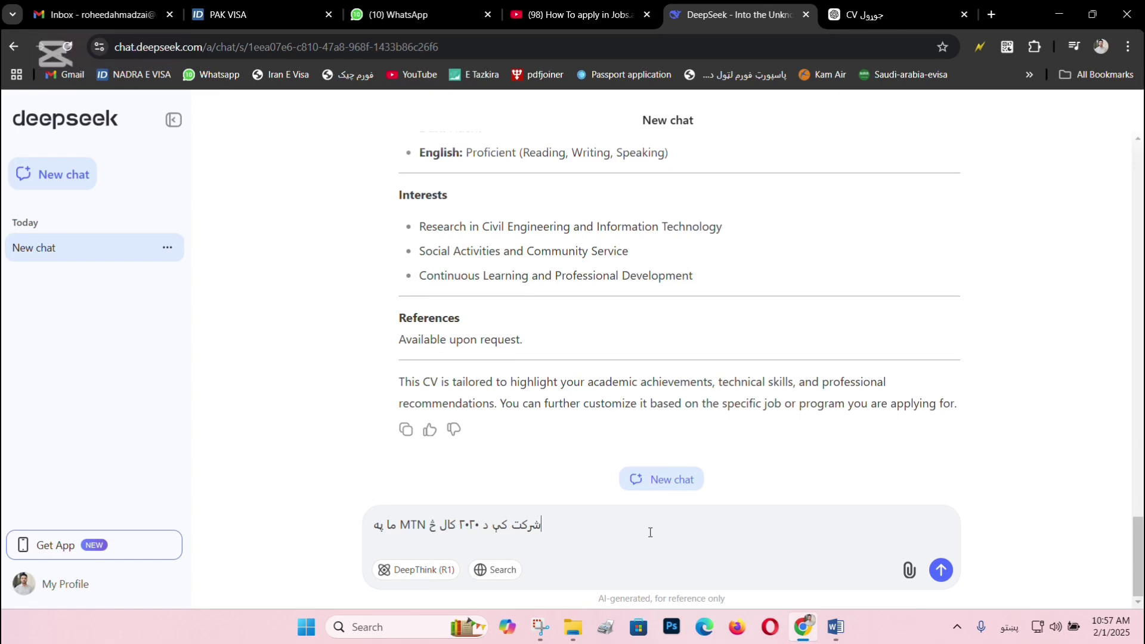
{"action": "type", "text": "خه تر ۲۰۲۳"}
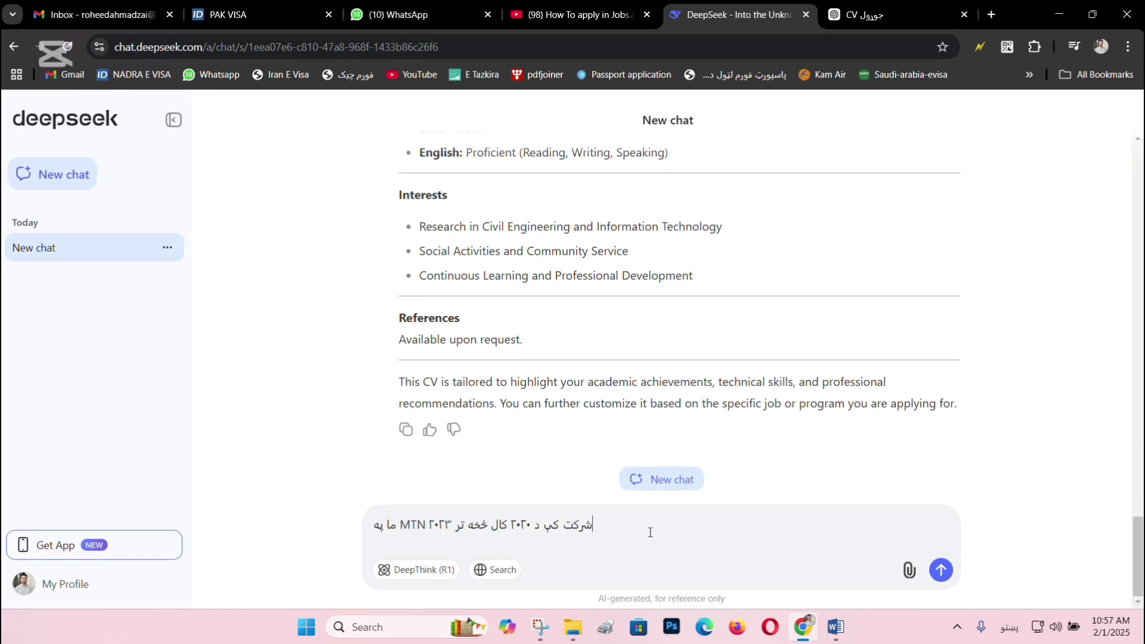
{"action": "type", "text": " کال پوری د کا"}
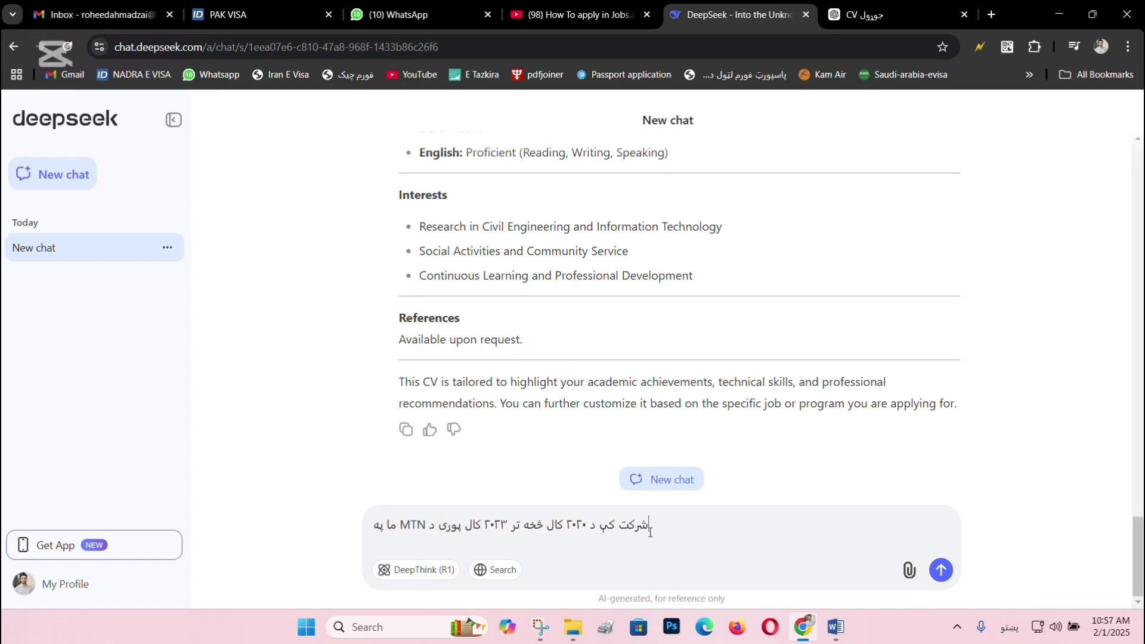
{"action": "type", "text": "ل سینتر"}
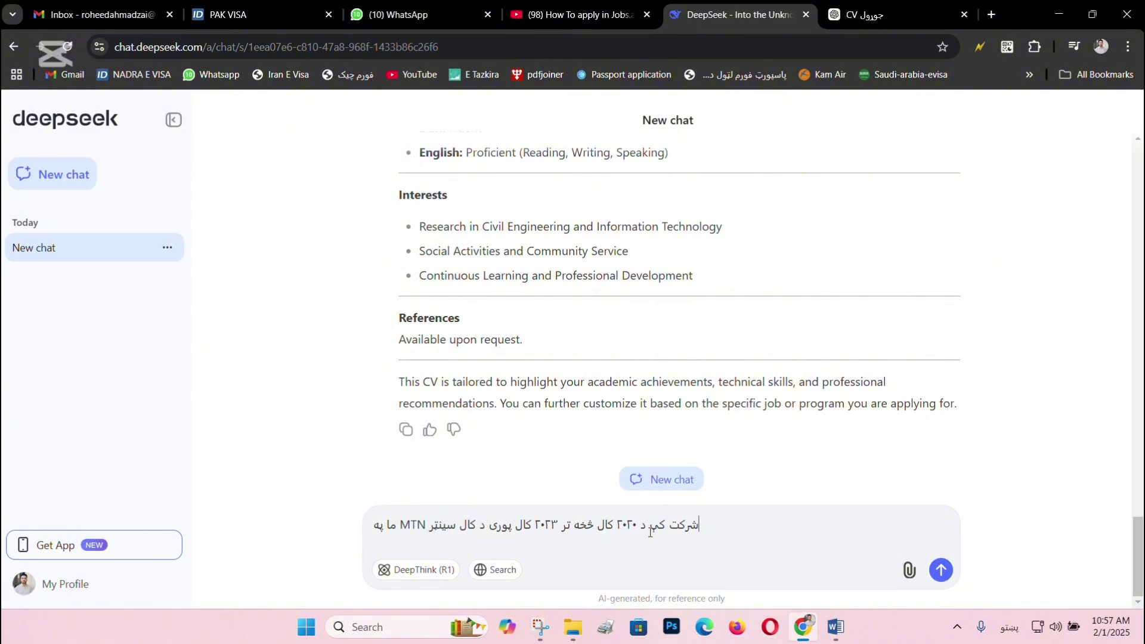
{"action": "type", "text": " اجینت"}
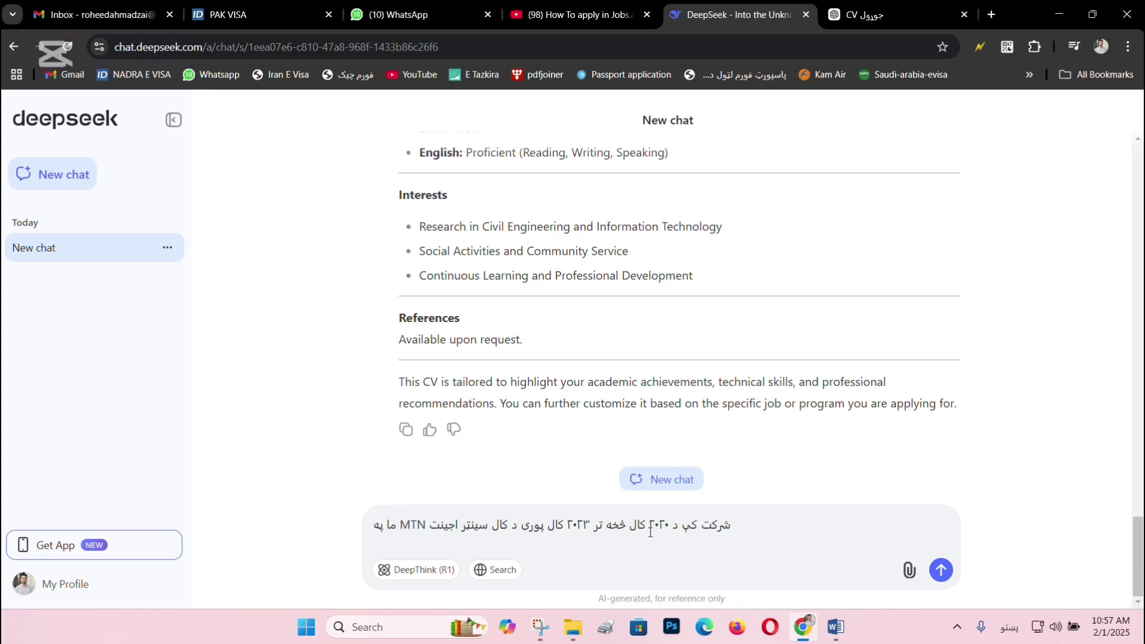
{"action": "type", "text": "دنده"}
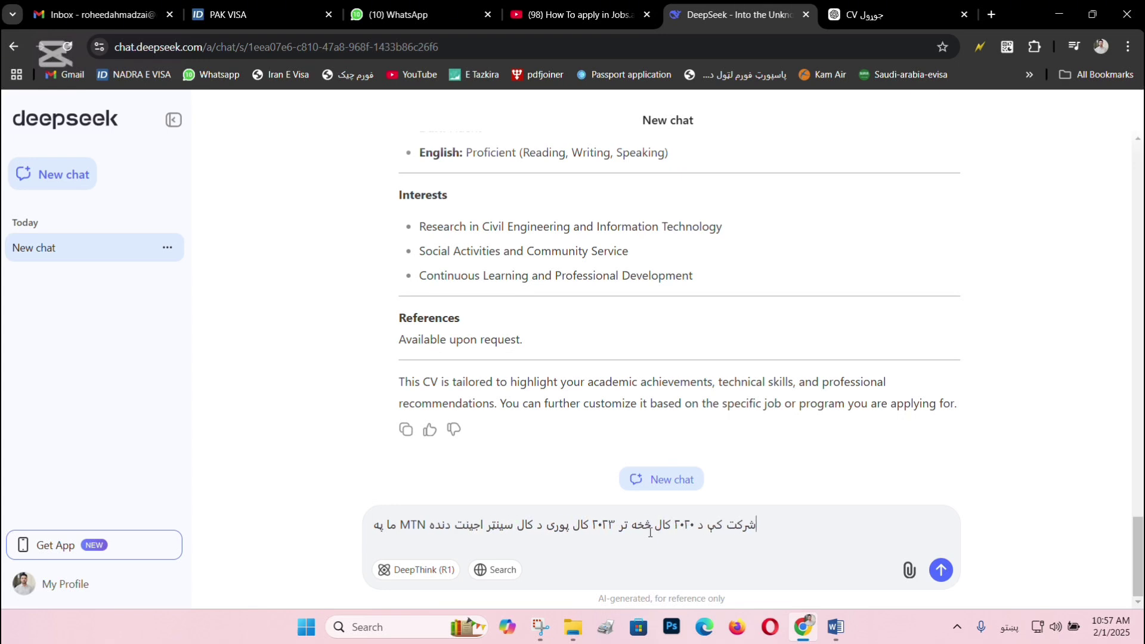
{"action": "type", "text": " اجرا کری د"}
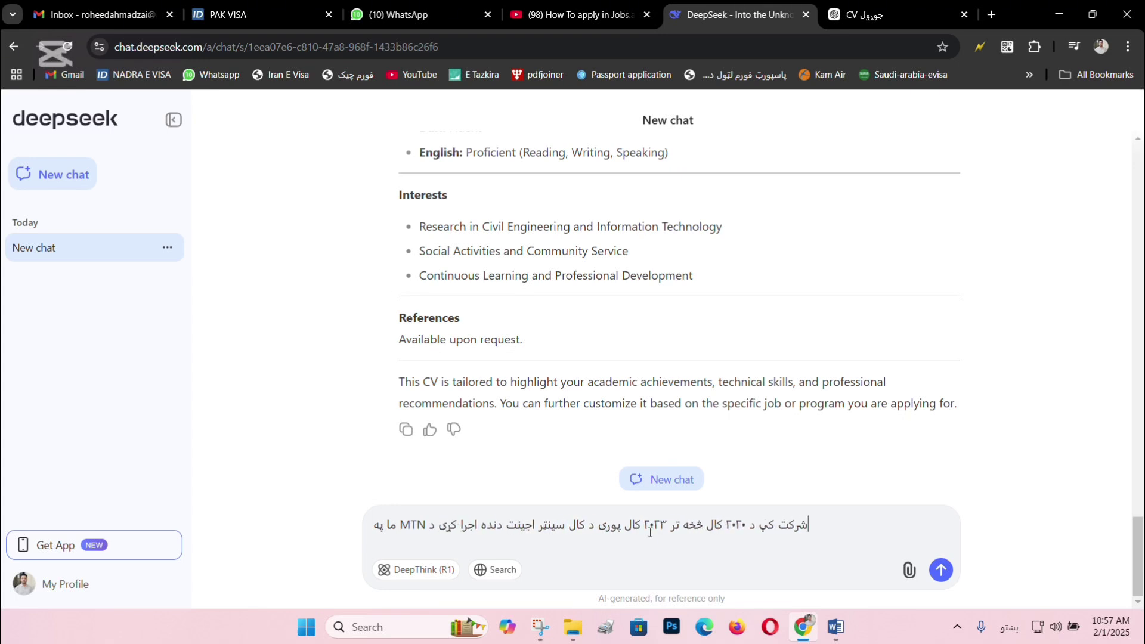
{"action": "type", "text": "ا راته هم په "}
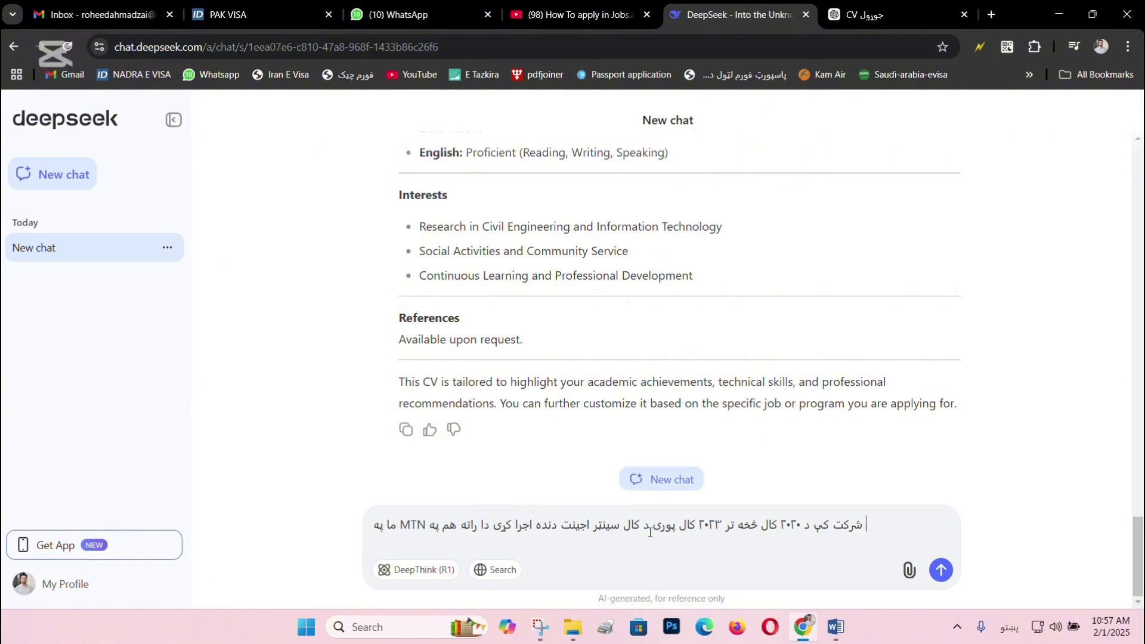
{"action": "type", "text": "پورته سی وی ک"}
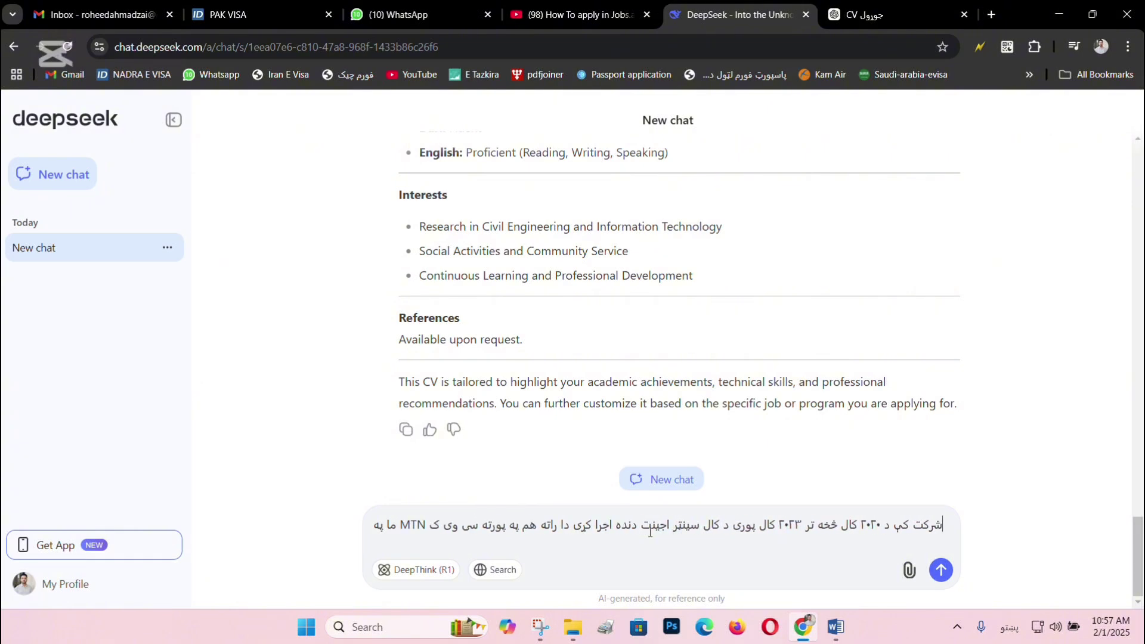
{"action": "type", "text": "ی اضافه کره"}
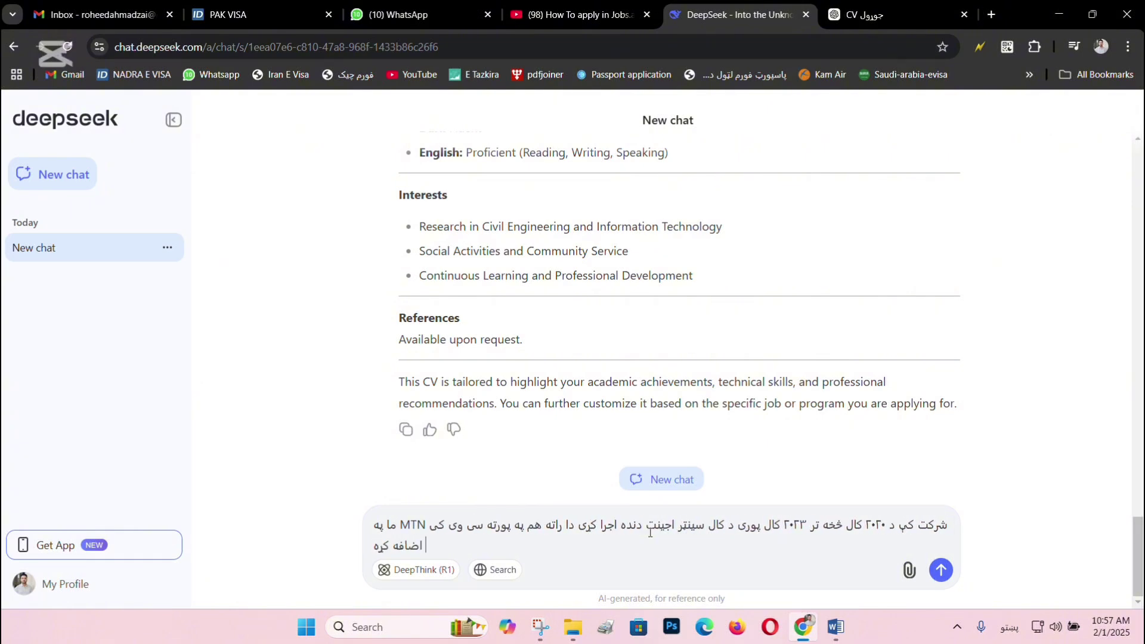
{"action": "type", "text": " خو په انگلی"}
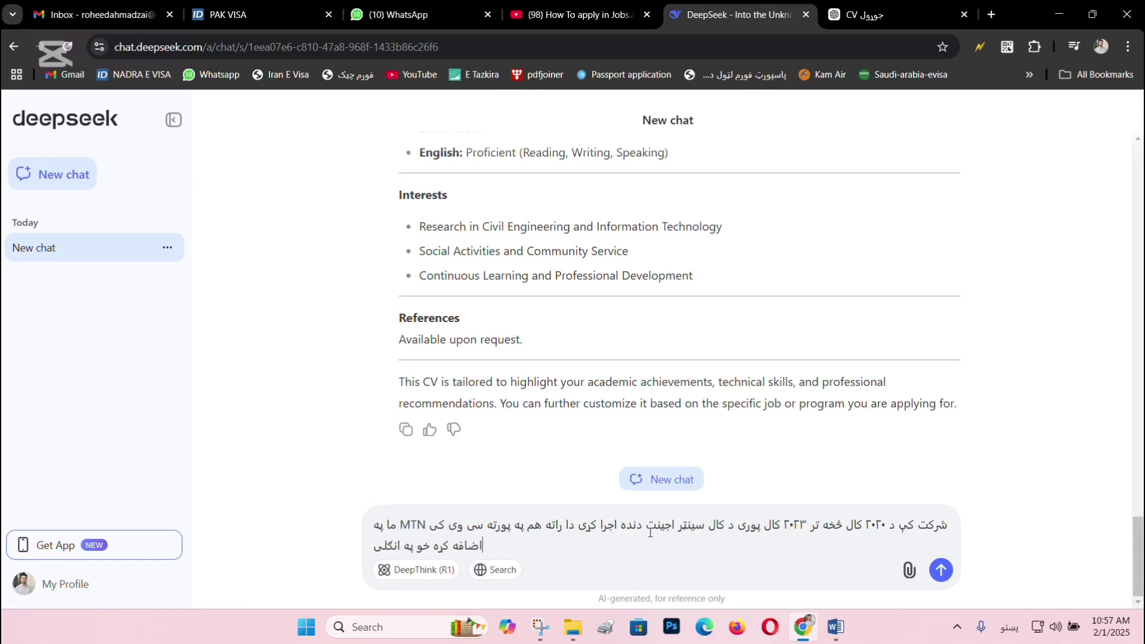
{"action": "type", "text": "سی ی"}
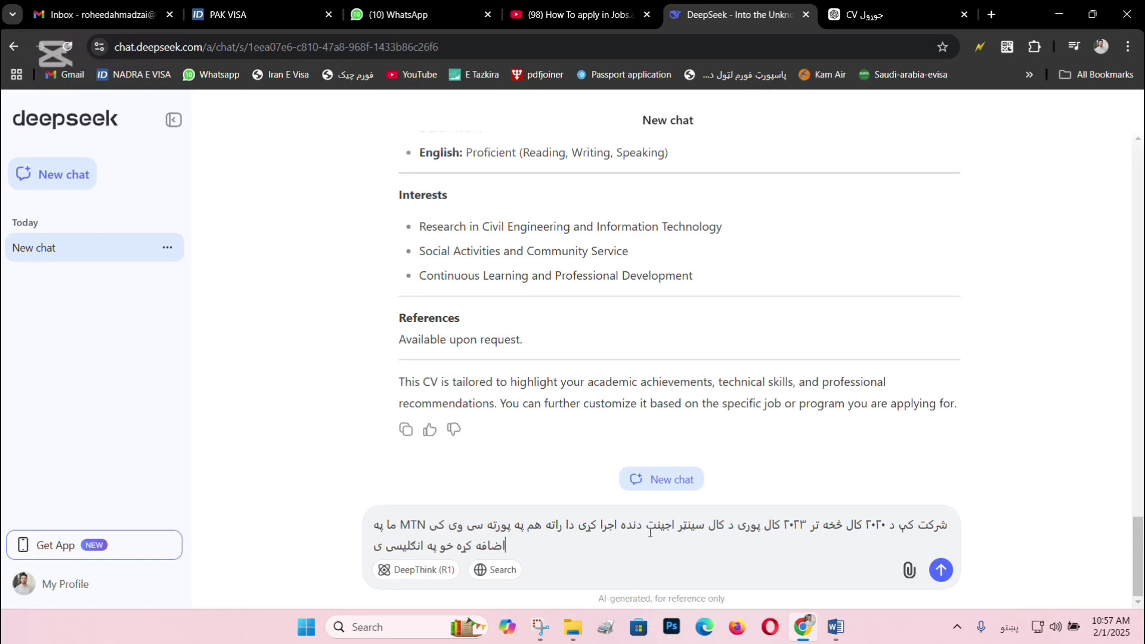
{"action": "type", "text": "ی ولیکه"}
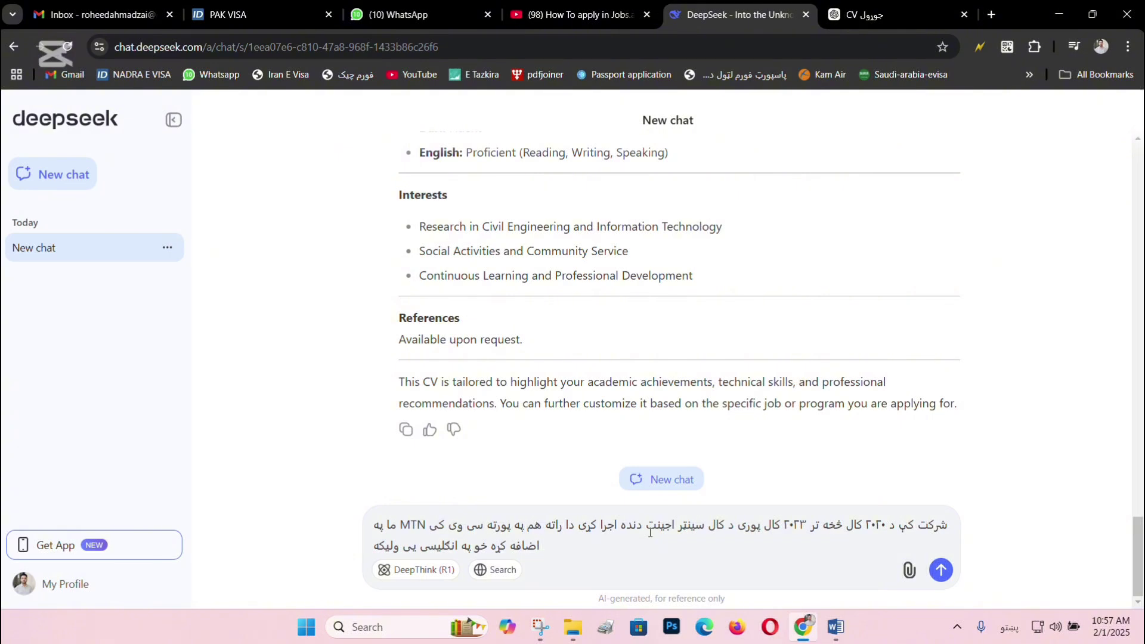
{"action": "key", "text": "Return"}
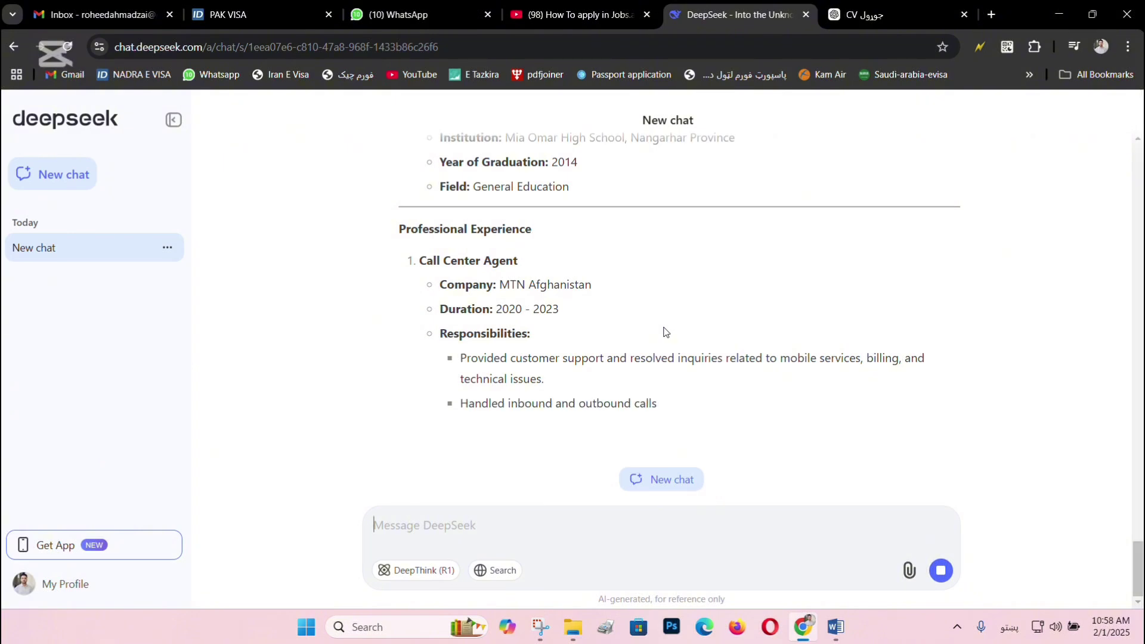
Check the new Call Center Agent title, MTN Afghanistan company line and 2020 start year in the reply.
{"action": "scroll", "coordinate": [490, 347], "scroll_direction": "up", "scroll_amount": 1}
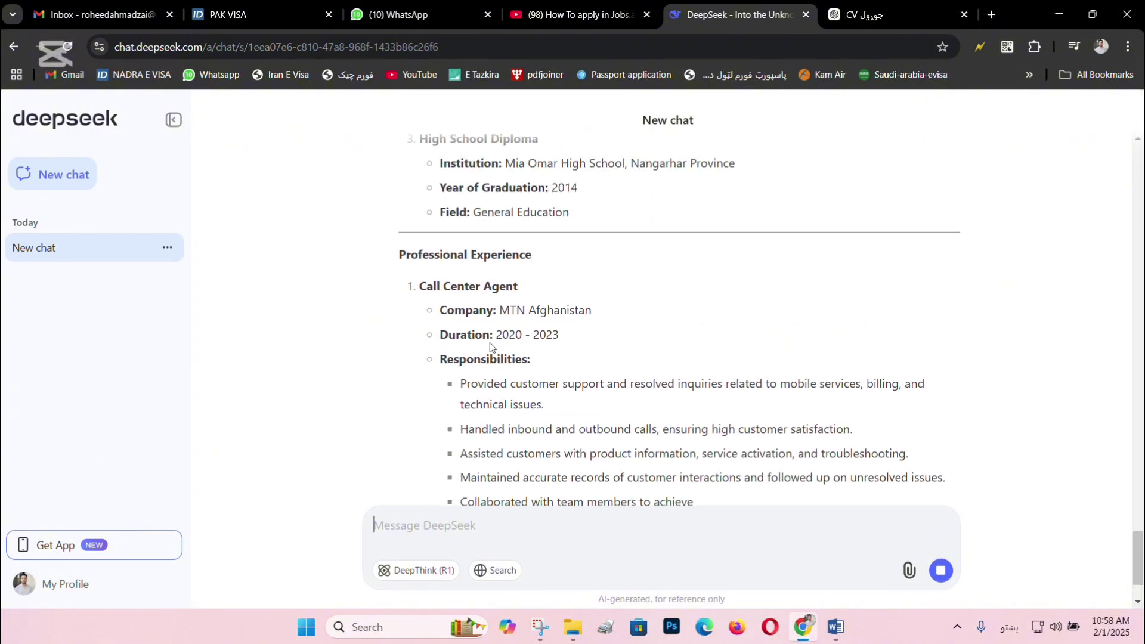
{"action": "left_click_drag", "start_coordinate": [416, 291], "coordinate": [518, 288]}
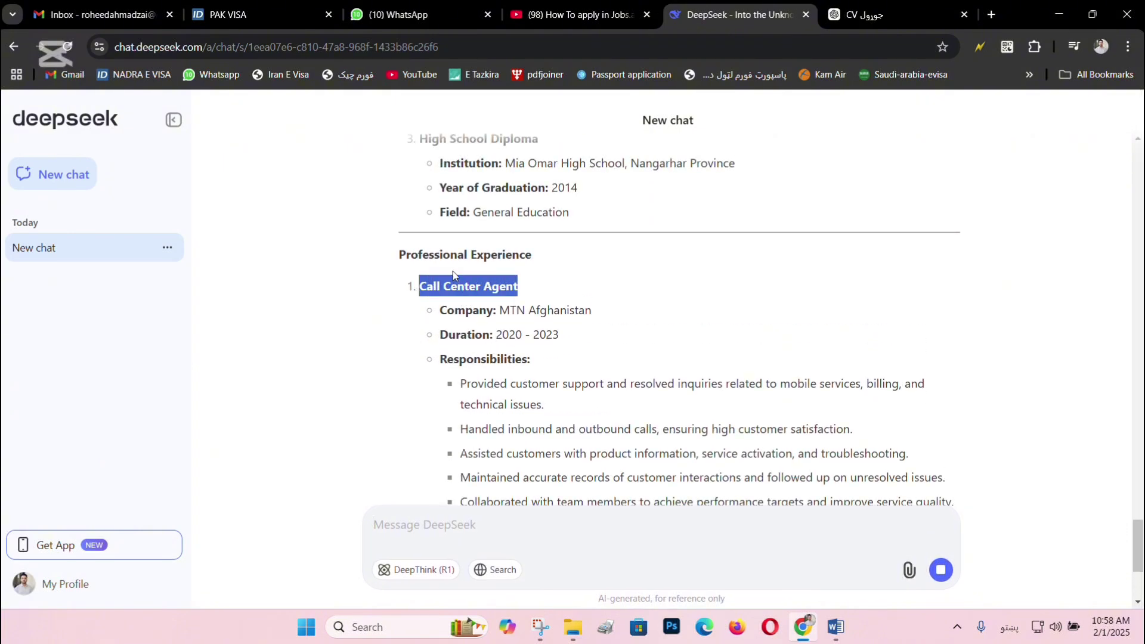
{"action": "left_click", "coordinate": [444, 255]}
{"action": "triple_click", "coordinate": [444, 255]}
{"action": "left_click", "coordinate": [451, 305]}
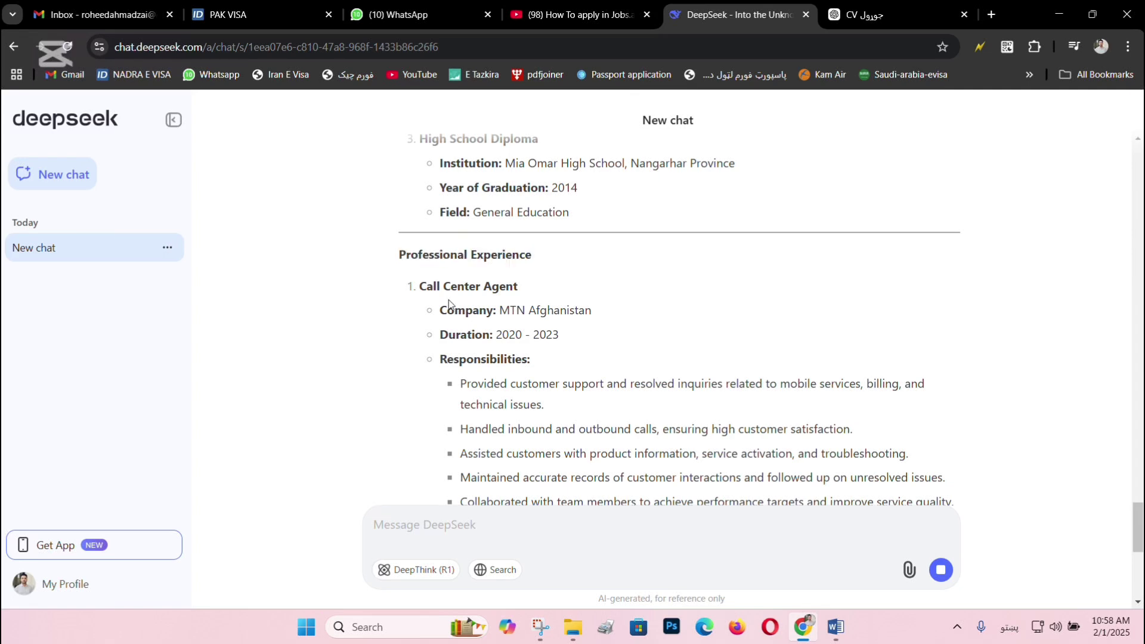
{"action": "left_click_drag", "start_coordinate": [420, 287], "coordinate": [580, 311]}
{"action": "left_click", "coordinate": [580, 311]}
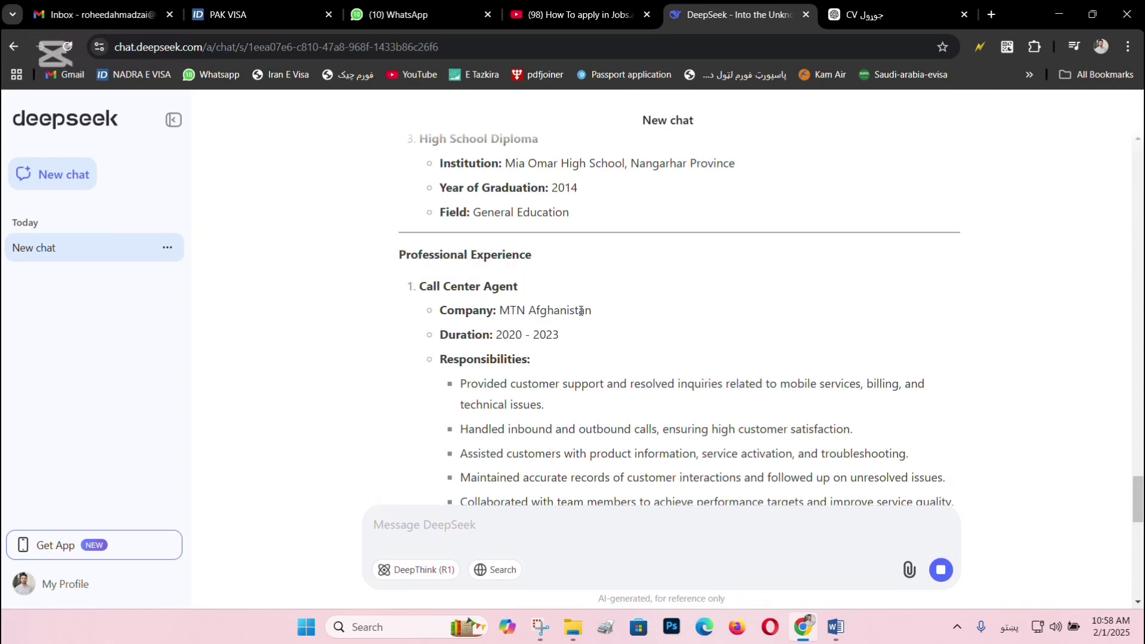
{"action": "double_click", "coordinate": [511, 336]}
{"action": "left_click", "coordinate": [535, 341]}
{"action": "scroll", "coordinate": [535, 341], "scroll_direction": "down", "scroll_amount": 4}
{"action": "scroll", "coordinate": [513, 324], "scroll_direction": "up", "scroll_amount": 1}
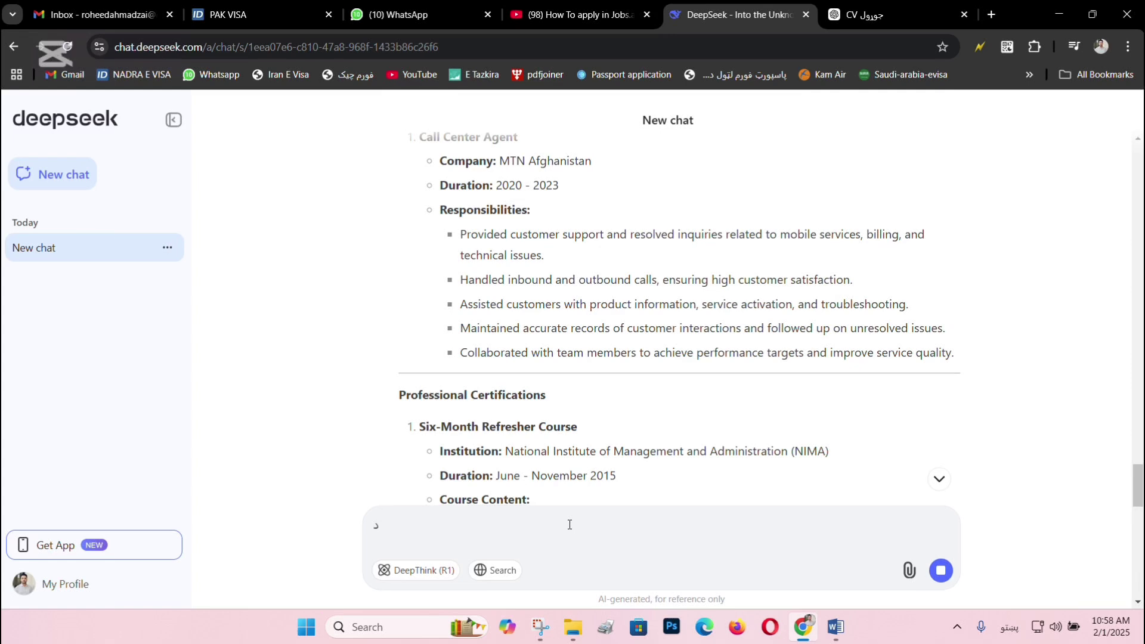
Request in Pashto that 2023–2025 work at a private trading company be added to the CV.
{"action": "type", "text": "۲۰۲"}
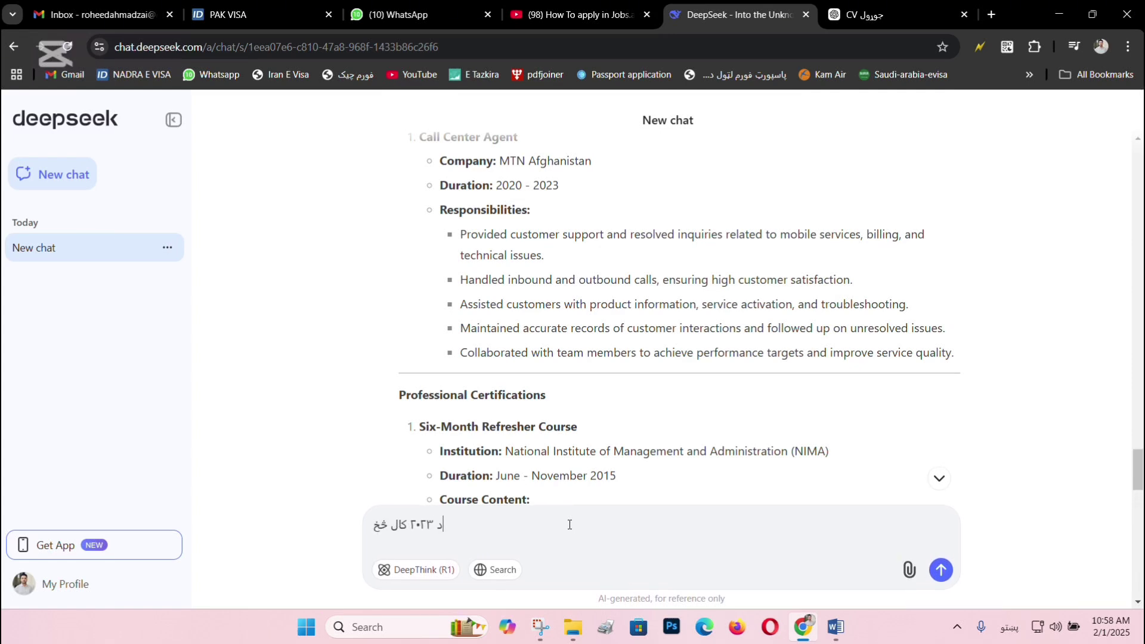
{"action": "type", "text": "۳ کال خخه بیا تر ۲"}
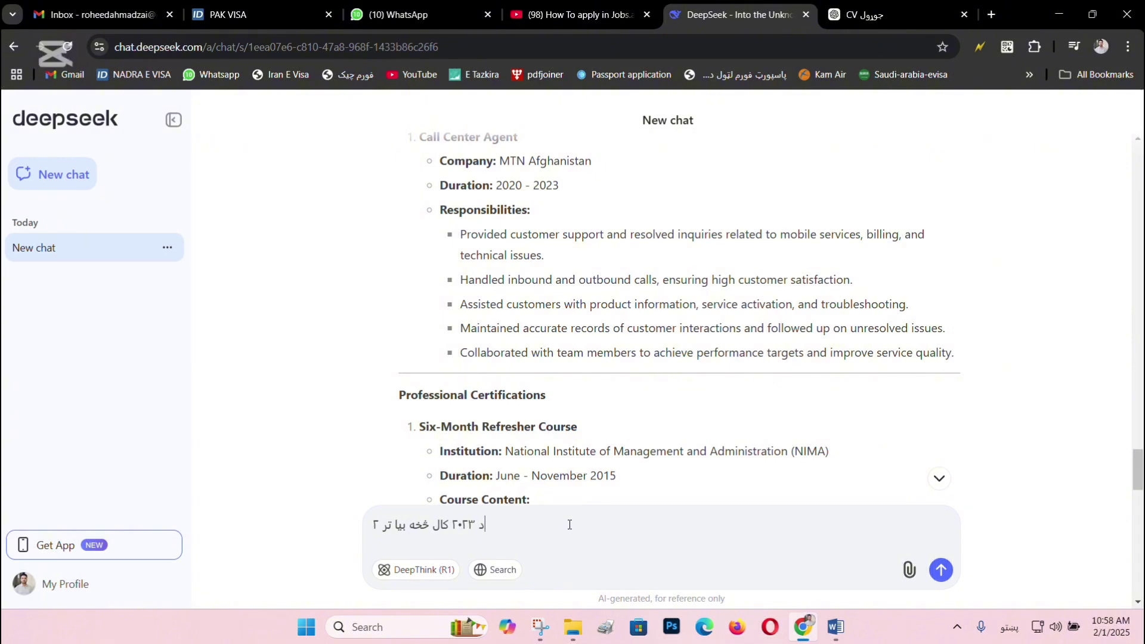
{"action": "type", "text": "۰۲۵ کال پ"}
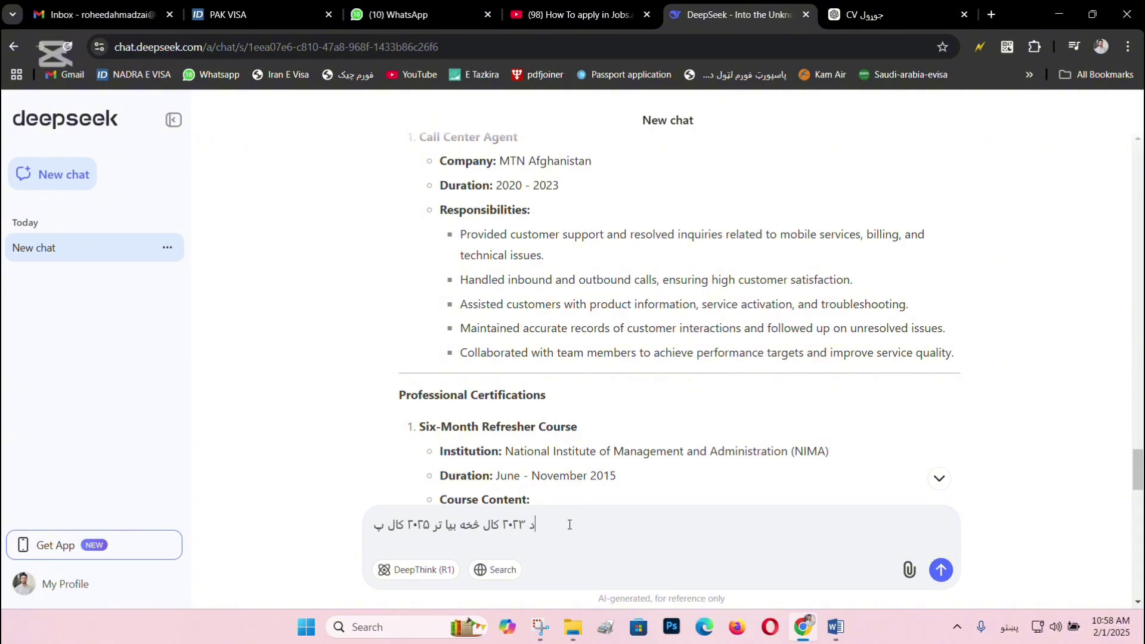
{"action": "type", "text": "وری ما په ی"}
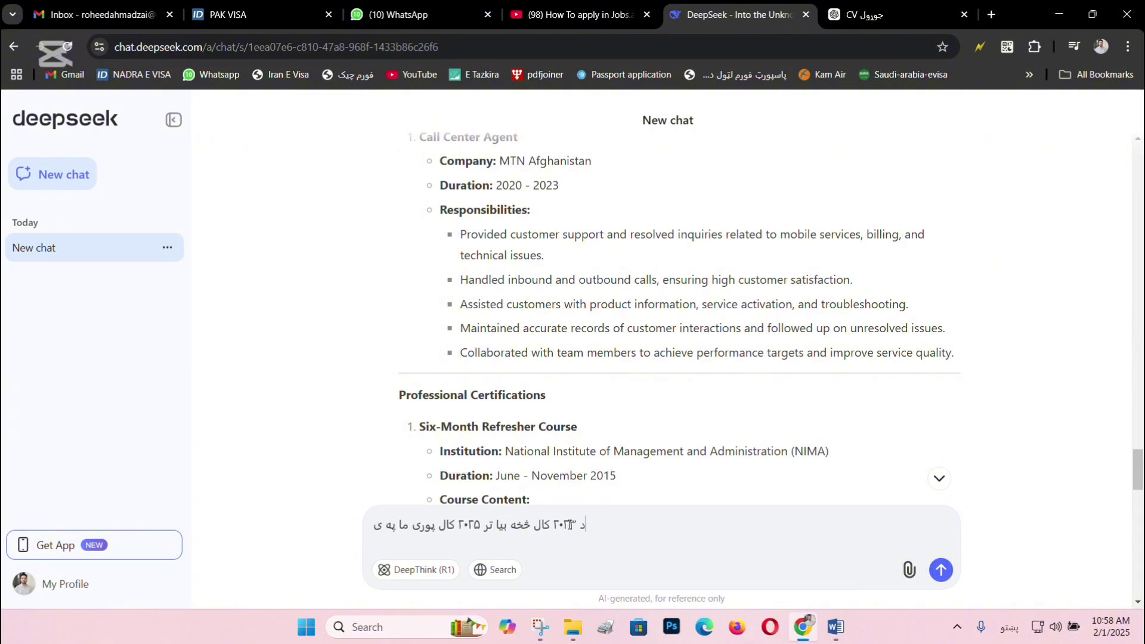
{"action": "type", "text": "و شخصی"}
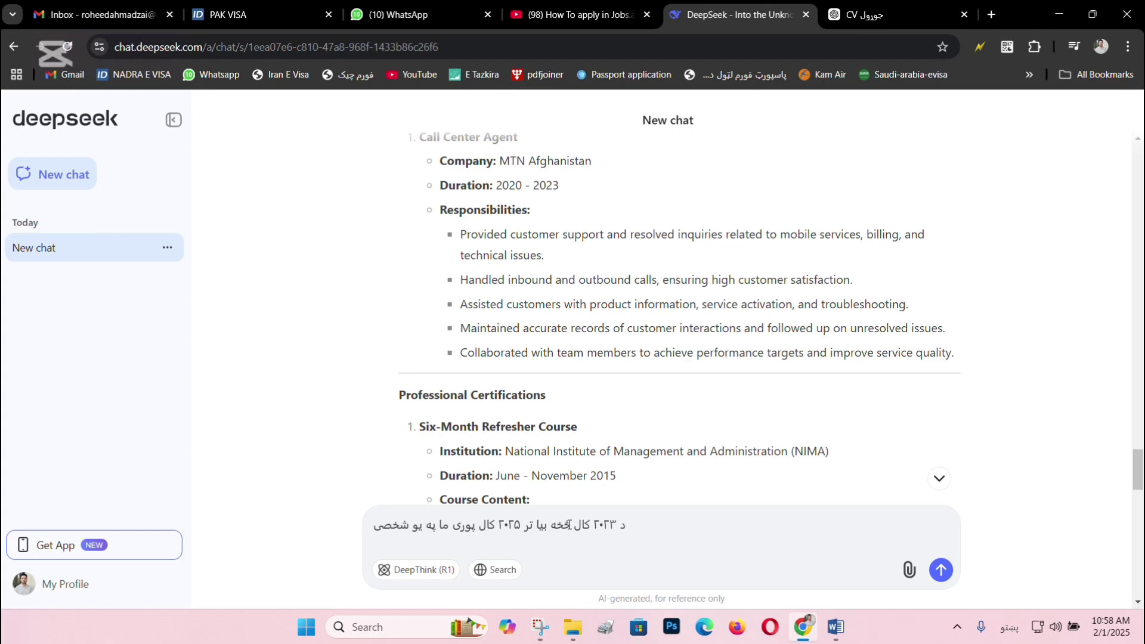
{"action": "type", "text": "شرک"}
{"action": "key", "text": "BackSpace"}
{"action": "key", "text": "BackSpace"}
{"action": "key", "text": "BackSpace"}
{"action": "type", "text": "ت"}
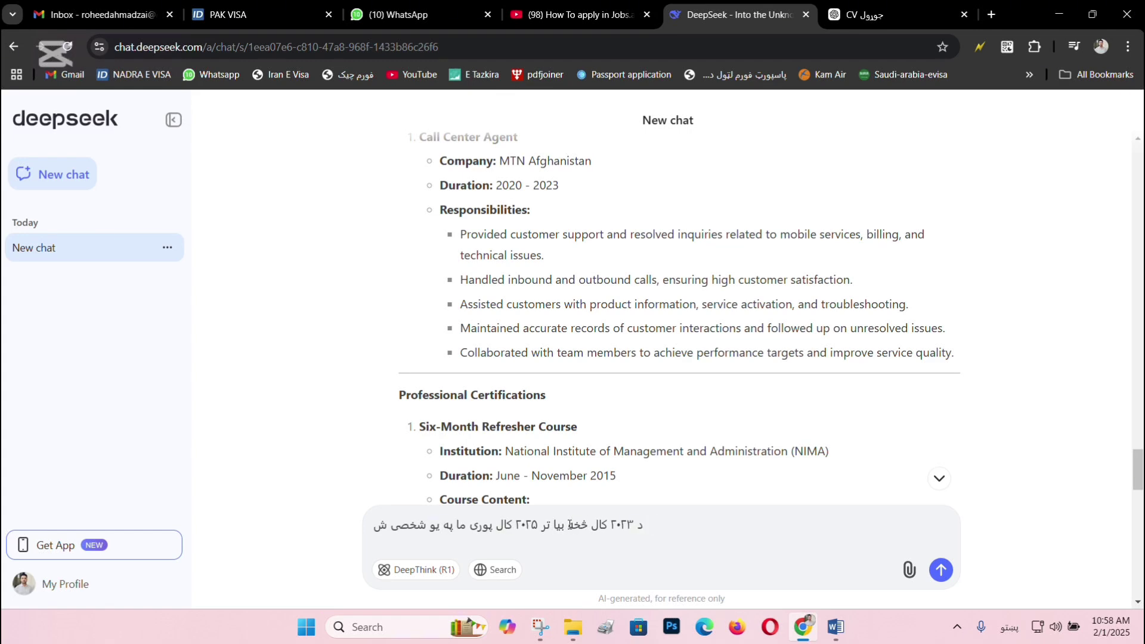
{"action": "type", "text": "جارتی ش"}
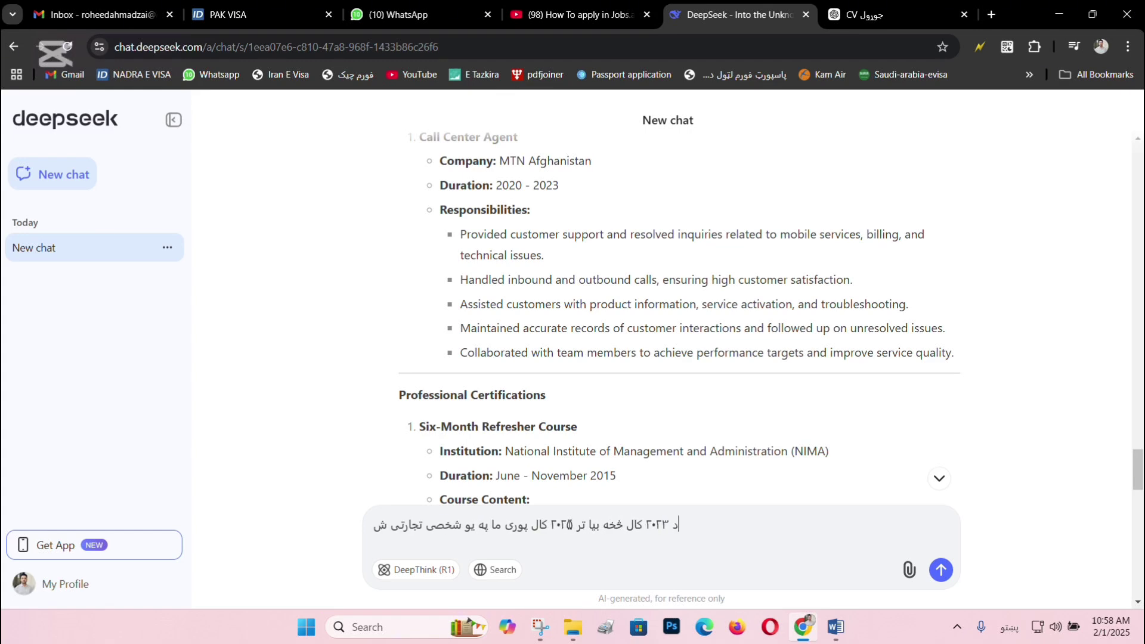
{"action": "type", "text": "رکت کی هم دند"}
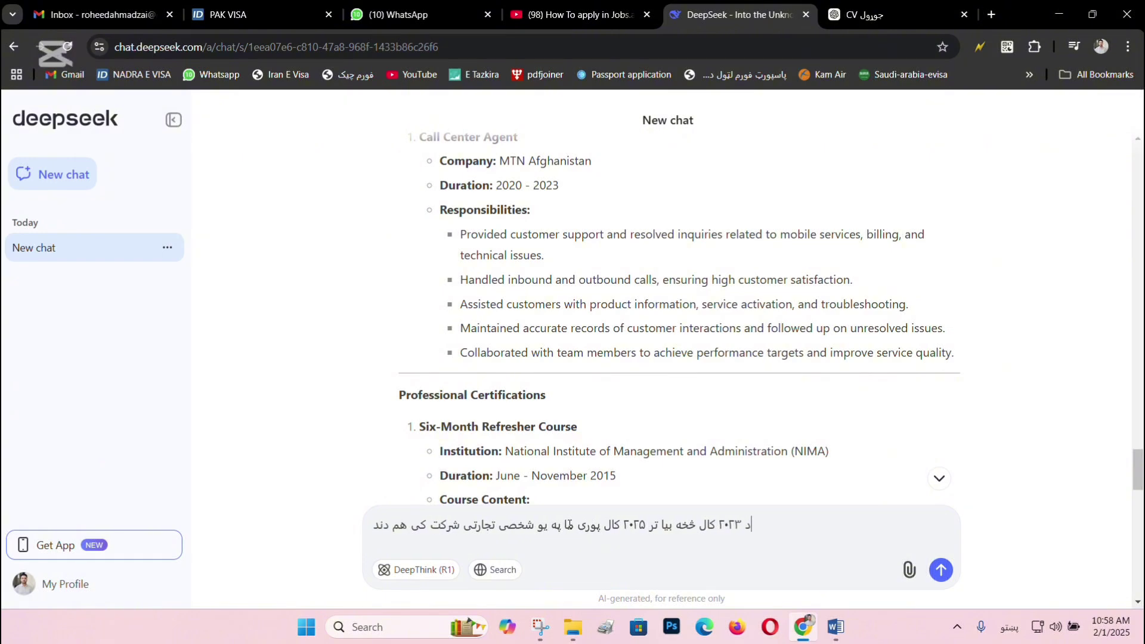
{"action": "type", "text": "ه اجرا کړی"}
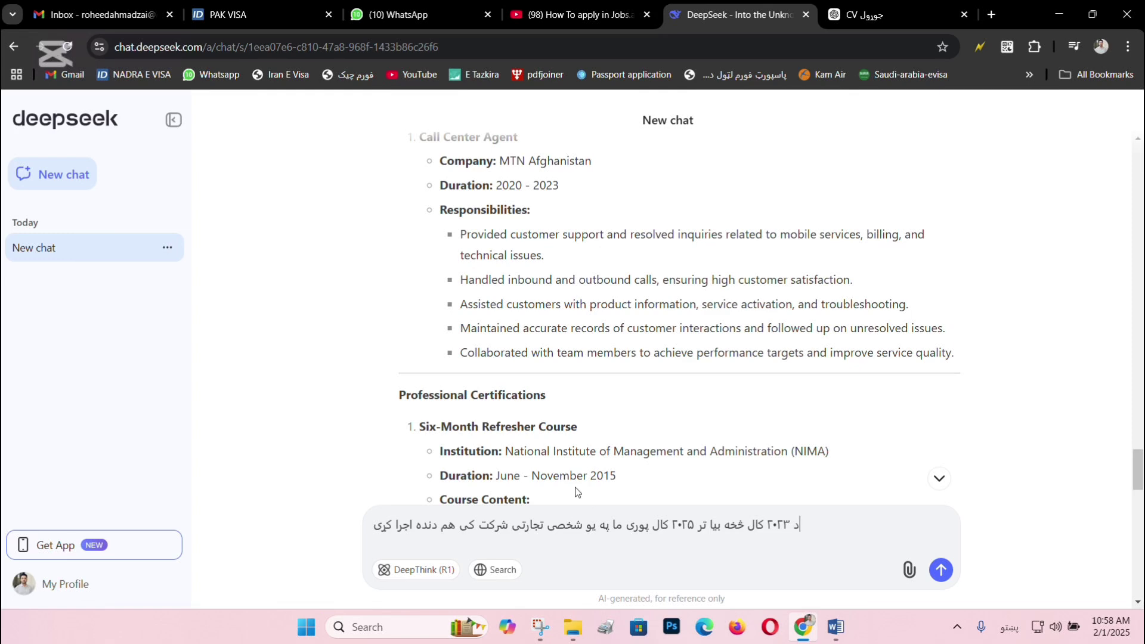
{"action": "key", "text": "Return"}
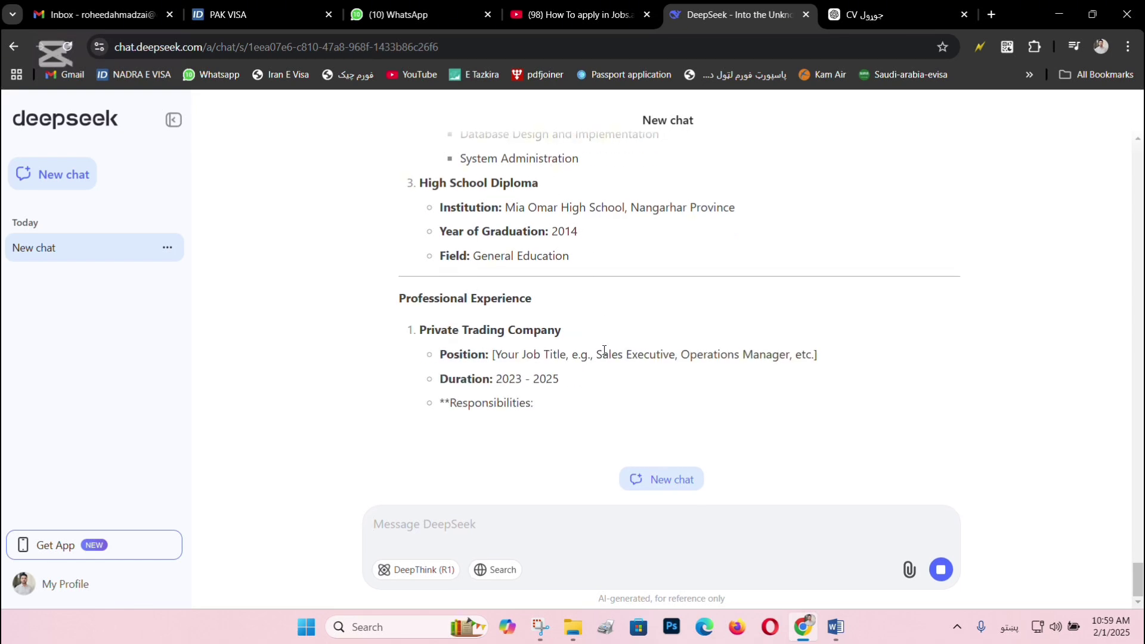
Select the Private Trading Company, Position and Duration 2023 - 2025 lines for pasting into the message box.
{"action": "scroll", "coordinate": [473, 337], "scroll_direction": "up", "scroll_amount": 2}
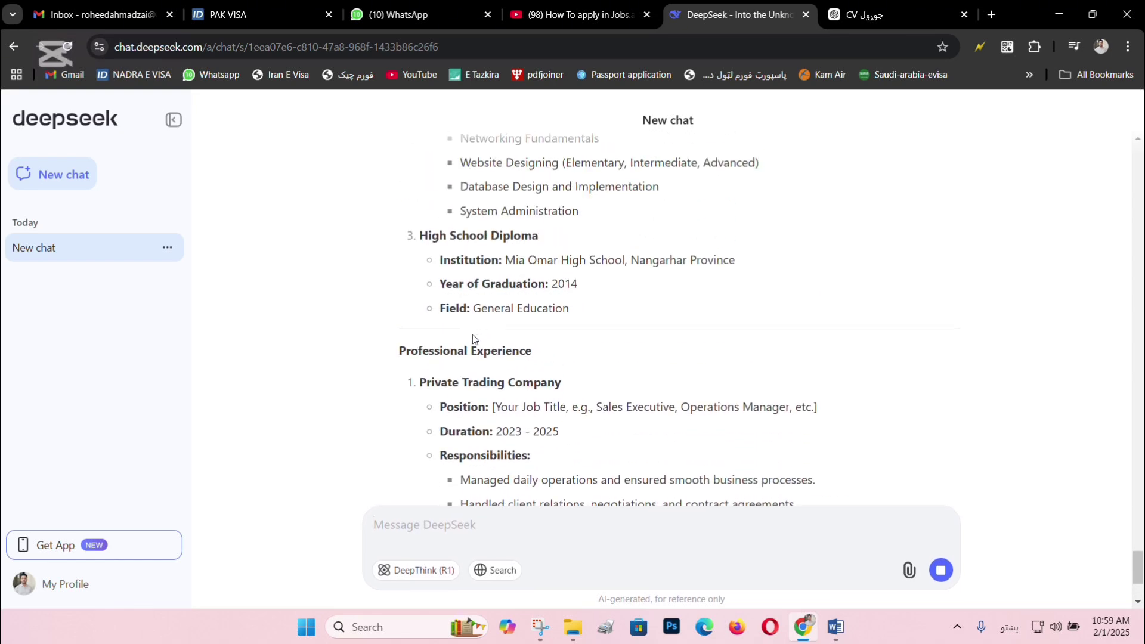
{"action": "scroll", "coordinate": [507, 299], "scroll_direction": "down", "scroll_amount": 3}
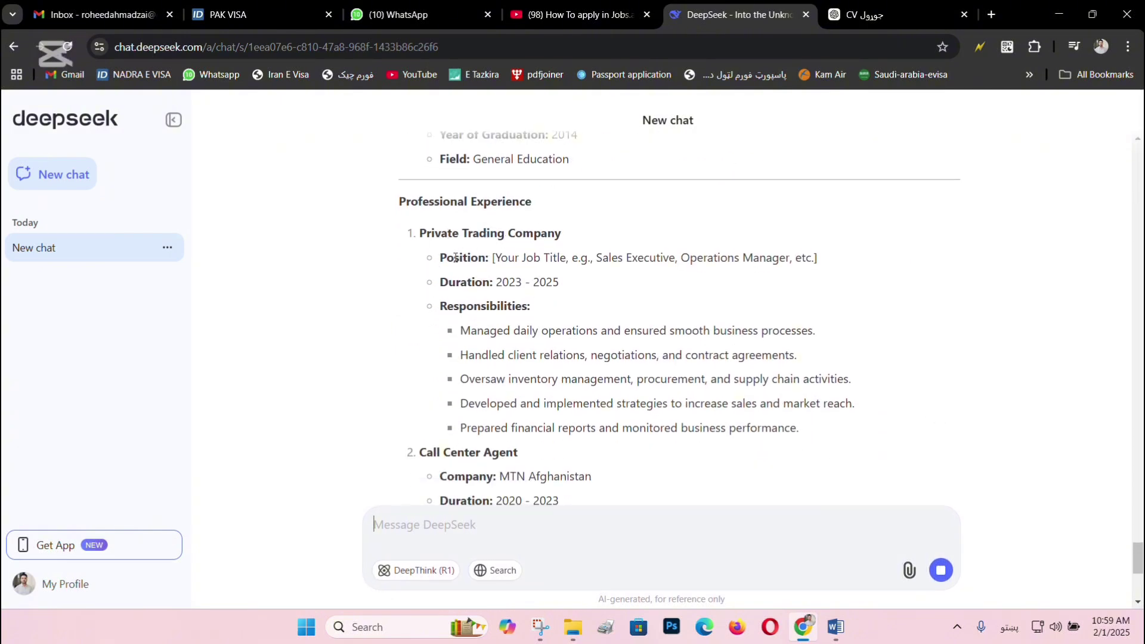
{"action": "left_click_drag", "start_coordinate": [491, 258], "coordinate": [821, 256]}
{"action": "triple_click", "coordinate": [615, 263]}
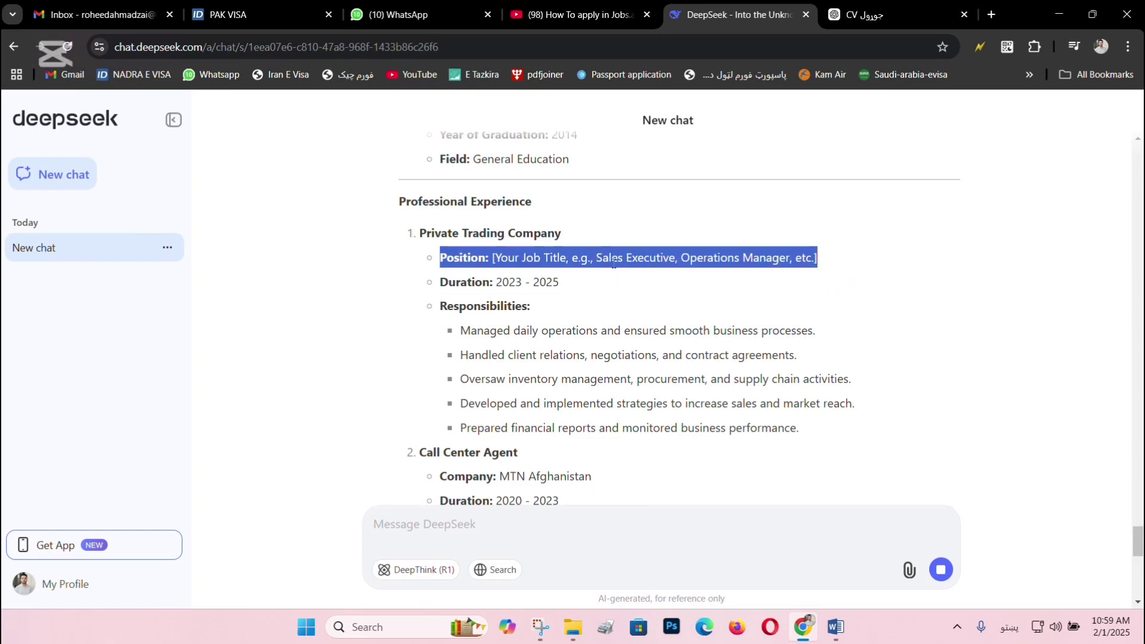
{"action": "left_click_drag", "start_coordinate": [525, 258], "coordinate": [704, 261]}
{"action": "left_click", "coordinate": [618, 270]}
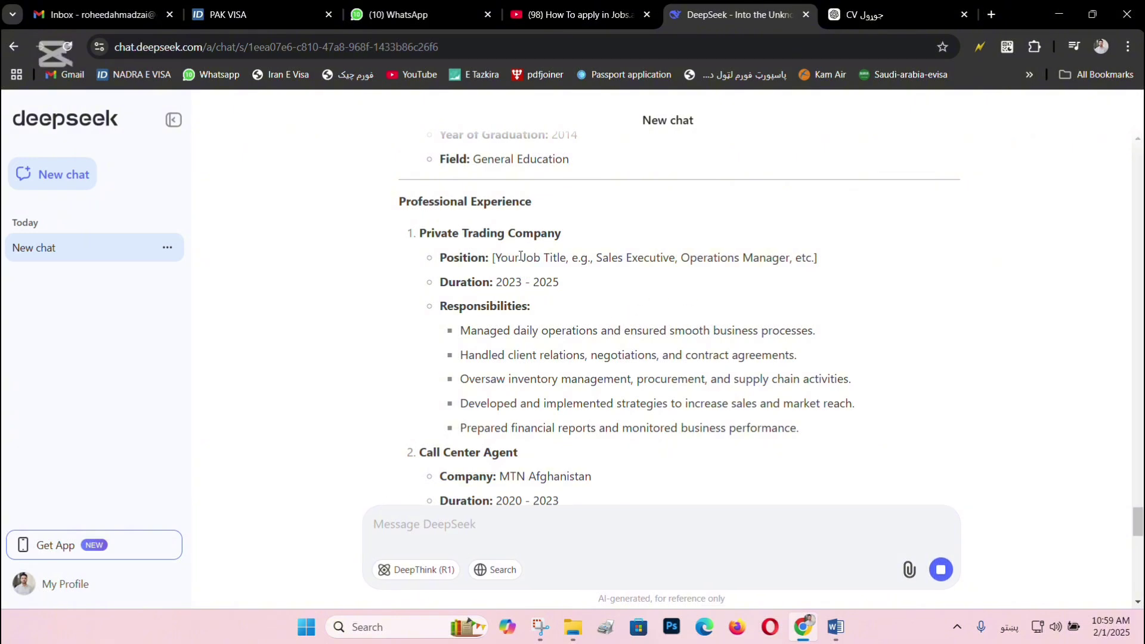
{"action": "left_click_drag", "start_coordinate": [520, 256], "coordinate": [603, 258]}
{"action": "left_click", "coordinate": [607, 256]}
{"action": "triple_click", "coordinate": [513, 258]}
{"action": "left_click", "coordinate": [512, 280]}
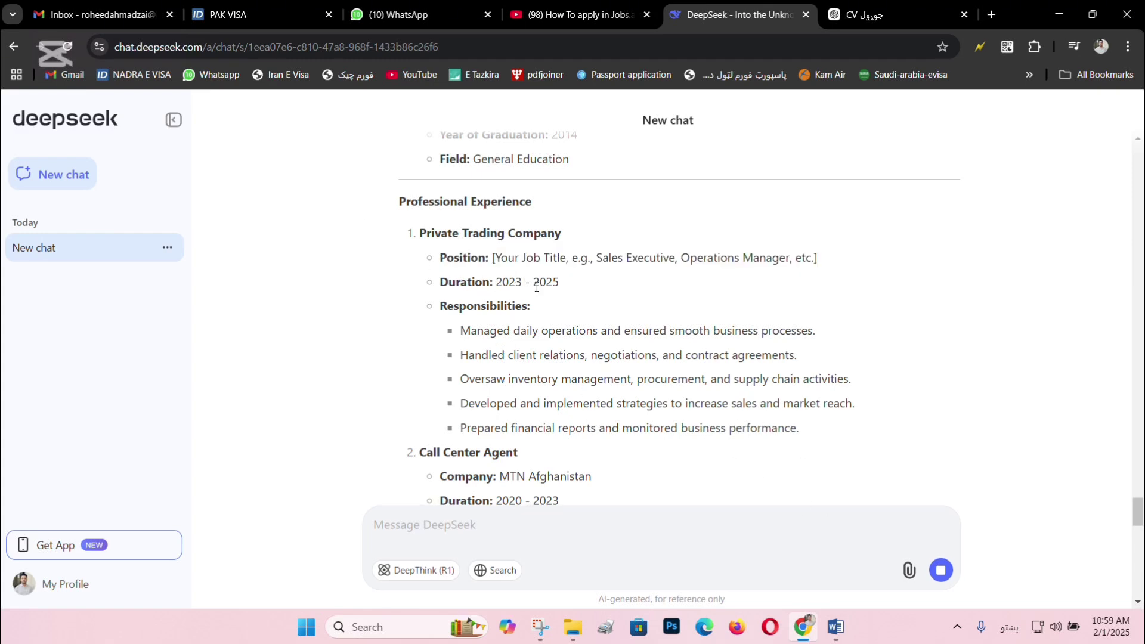
{"action": "left_click_drag", "start_coordinate": [560, 290], "coordinate": [411, 231]}
{"action": "key", "text": "ctrl+c"}
{"action": "left_click", "coordinate": [486, 522]}
Paste the entry, replace the job-title placeholder with د خرڅلاو مدیر (Sales Manager), and send.
{"action": "key", "text": "ctrl+v"}
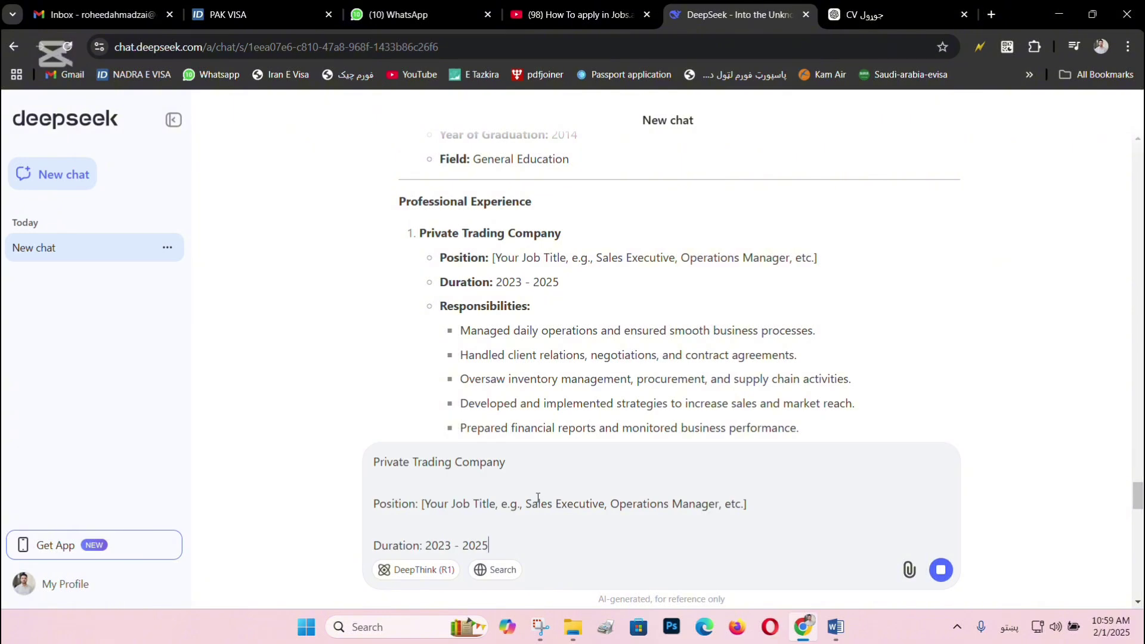
{"action": "left_click_drag", "start_coordinate": [422, 504], "coordinate": [759, 500]}
{"action": "type", "text": "شی"}
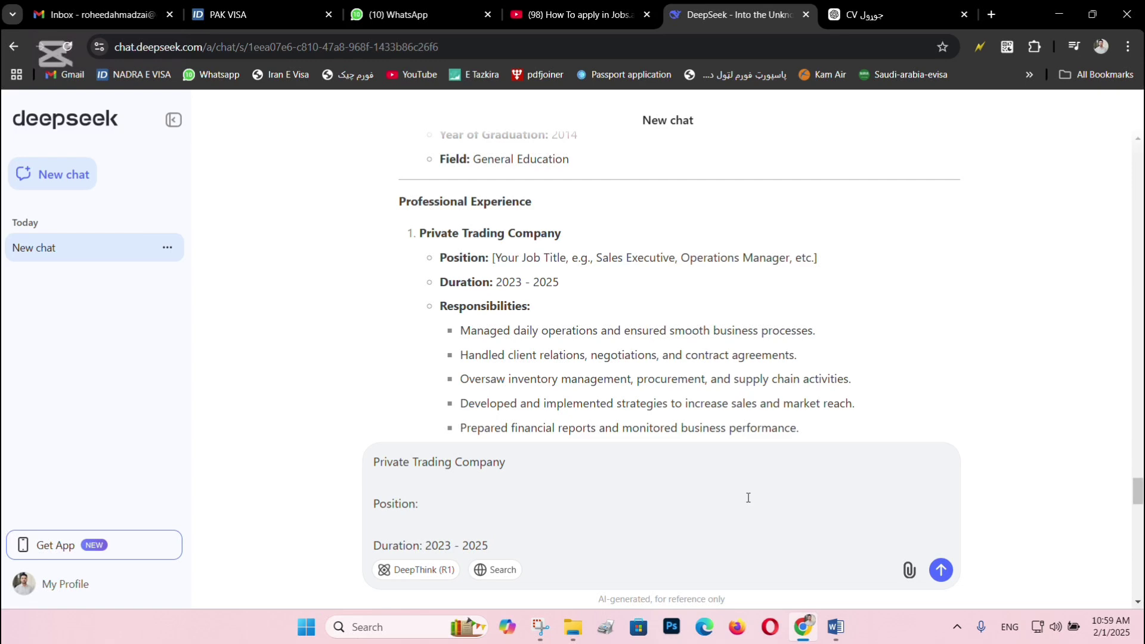
{"action": "type", "text": "Sales Mana"}
{"action": "key", "text": "BackSpace"}
{"action": "key", "text": "BackSpace"}
{"action": "key", "text": "BackSpace"}
{"action": "key", "text": "BackSpace"}
{"action": "key", "text": "BackSpace"}
{"action": "key", "text": "BackSpace"}
{"action": "type", "text": "د خرڅلاو مدیر"}
{"action": "key", "text": "Return"}
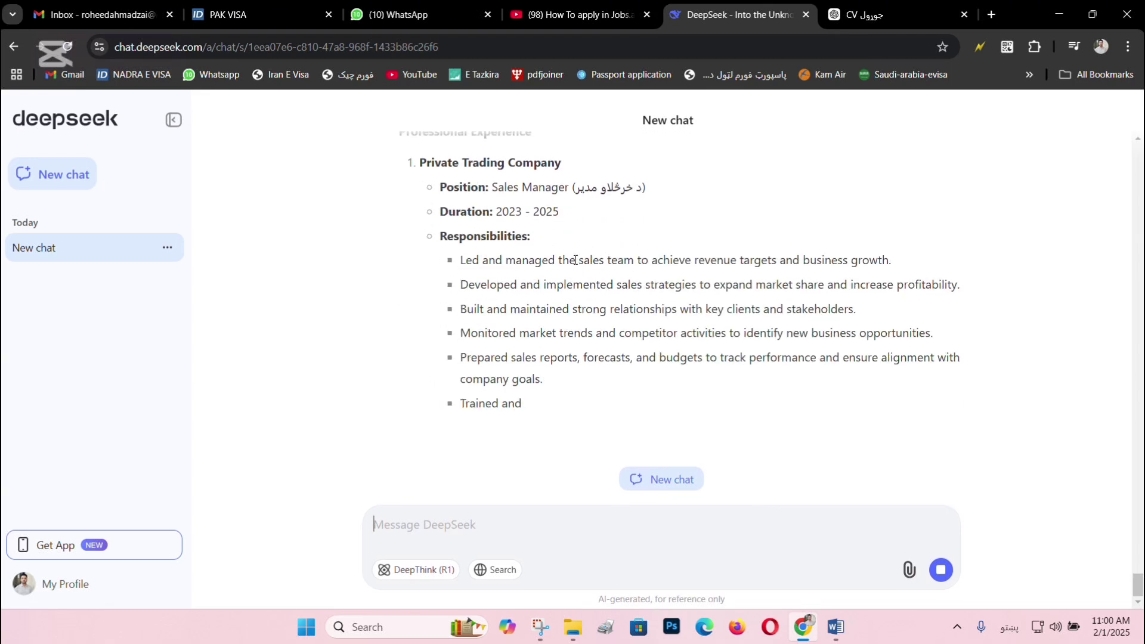
Select the new Sales Manager position line in the reply.
{"action": "scroll", "coordinate": [551, 232], "scroll_direction": "up", "scroll_amount": 2}
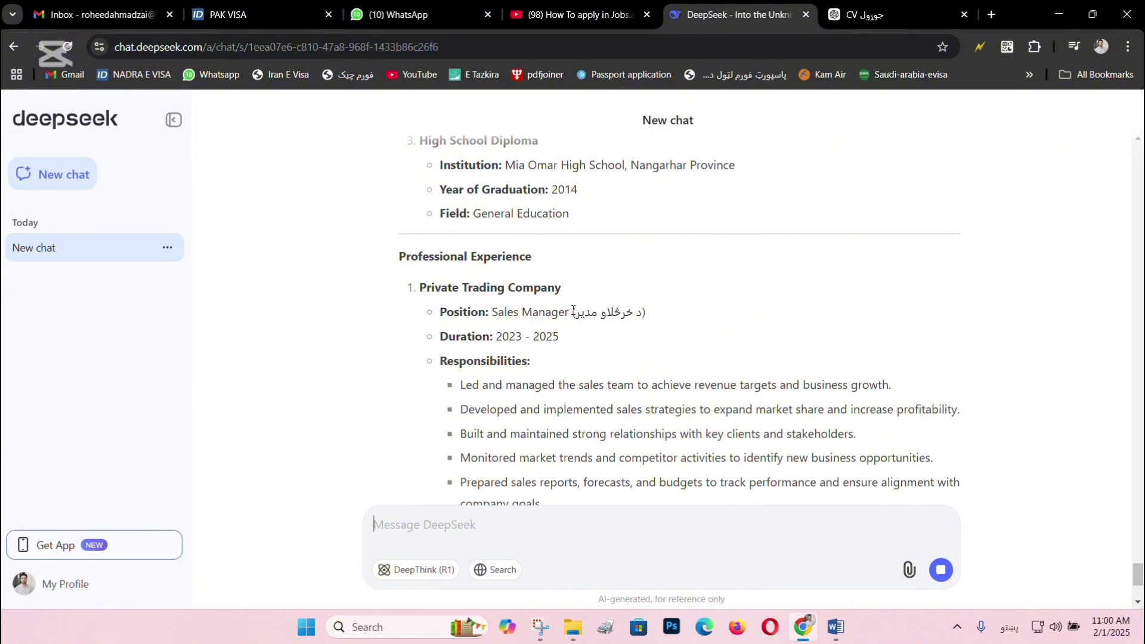
{"action": "mouse_move", "coordinate": [572, 312]}
{"action": "left_mouse_down"}
{"action": "mouse_move", "coordinate": [621, 325]}
{"action": "mouse_move", "coordinate": [583, 326]}
{"action": "left_mouse_up"}
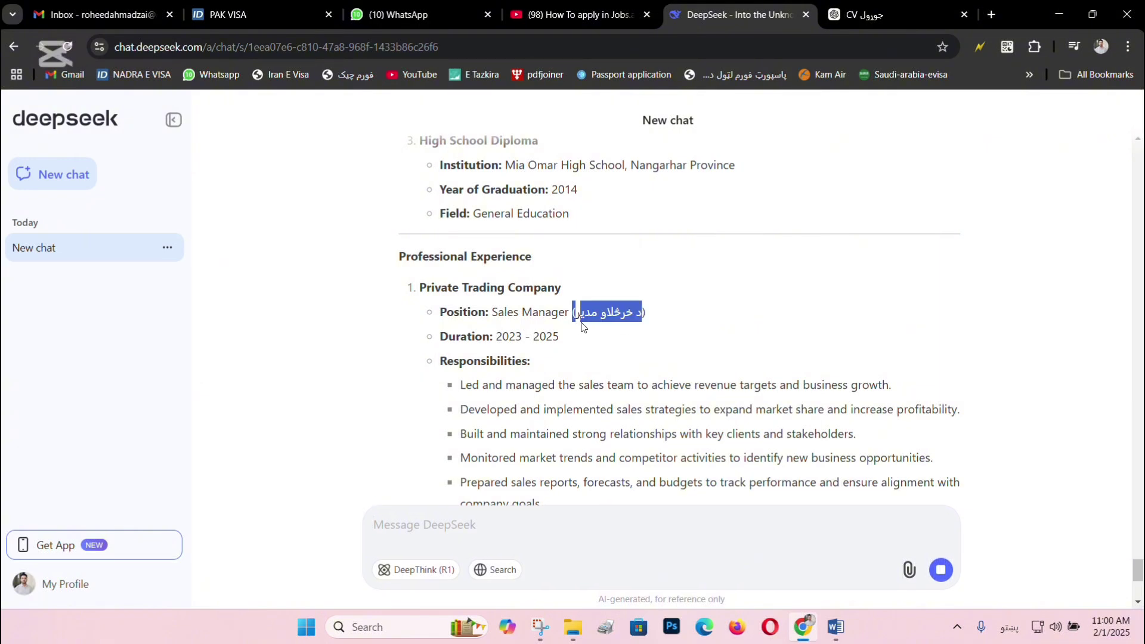
{"action": "triple_click", "coordinate": [578, 310]}
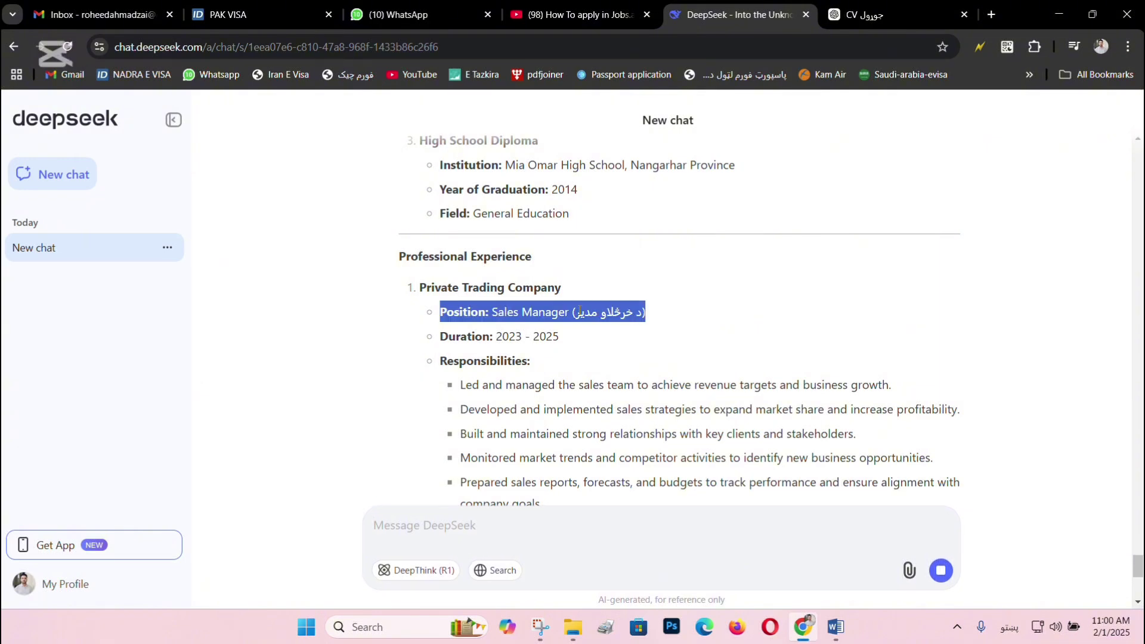
Load deepseek.com in a new tab and start a new DeepSeek chat from the homepage.
{"action": "left_click", "coordinate": [991, 14]}
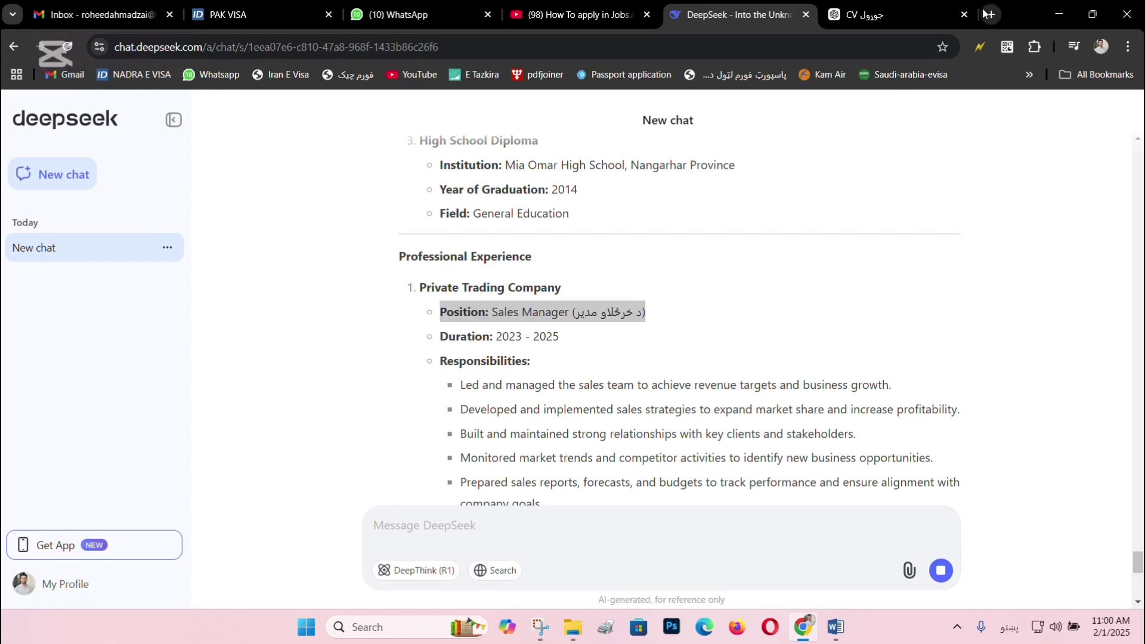
{"action": "type", "text": "ی"}
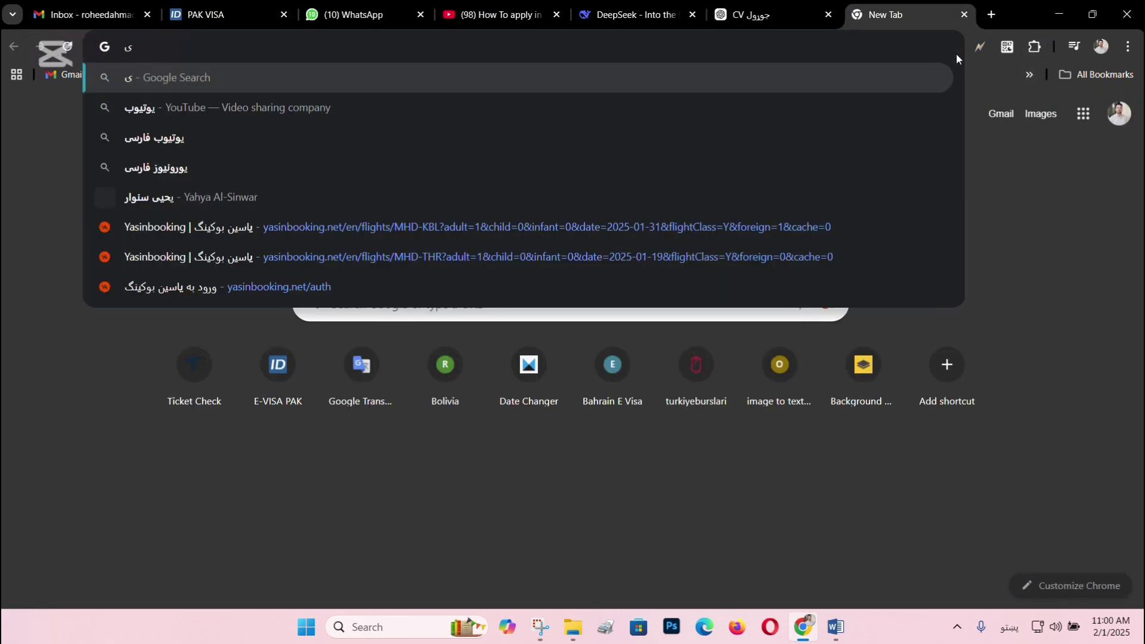
{"action": "key", "text": "BackSpace"}
{"action": "key", "text": "alt+shift"}
{"action": "type", "text": "d"}
{"action": "key", "text": "Return"}
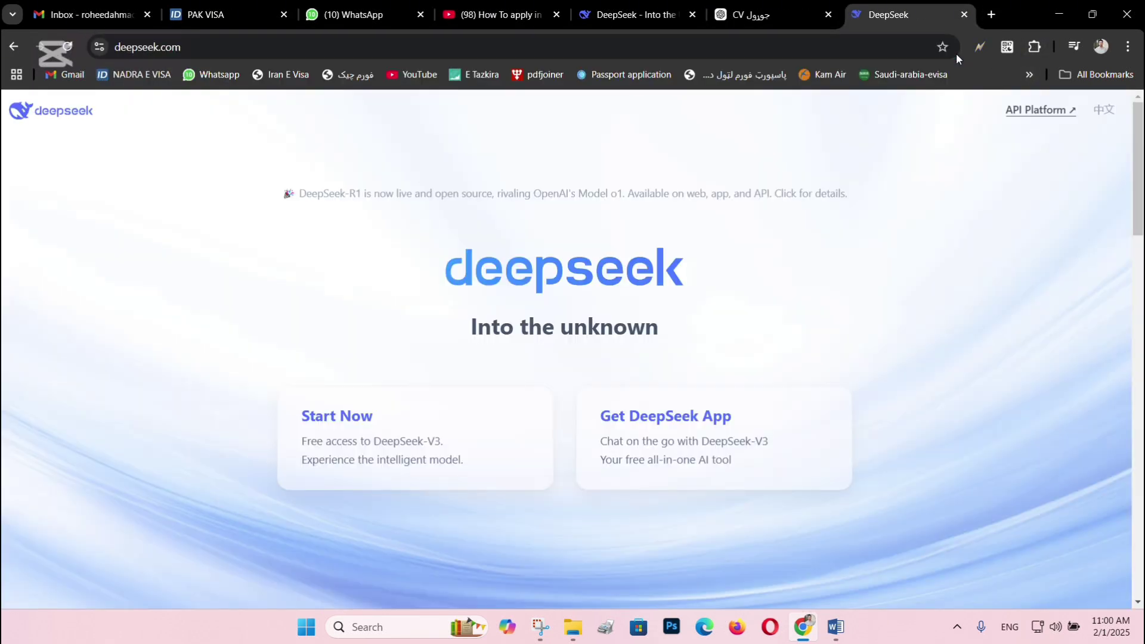
{"action": "left_click", "coordinate": [426, 430]}
Cycle through the tabs, close the file browser, and return to the maximized original CV chat.
{"action": "left_click", "coordinate": [680, 14]}
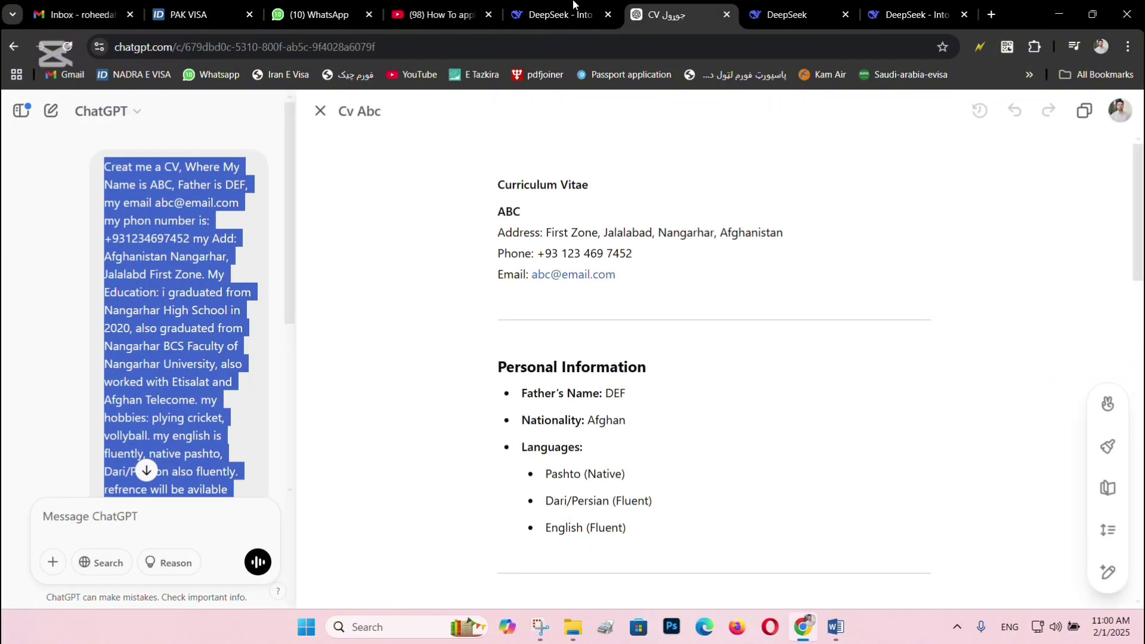
{"action": "key", "text": "ctrl+Tab"}
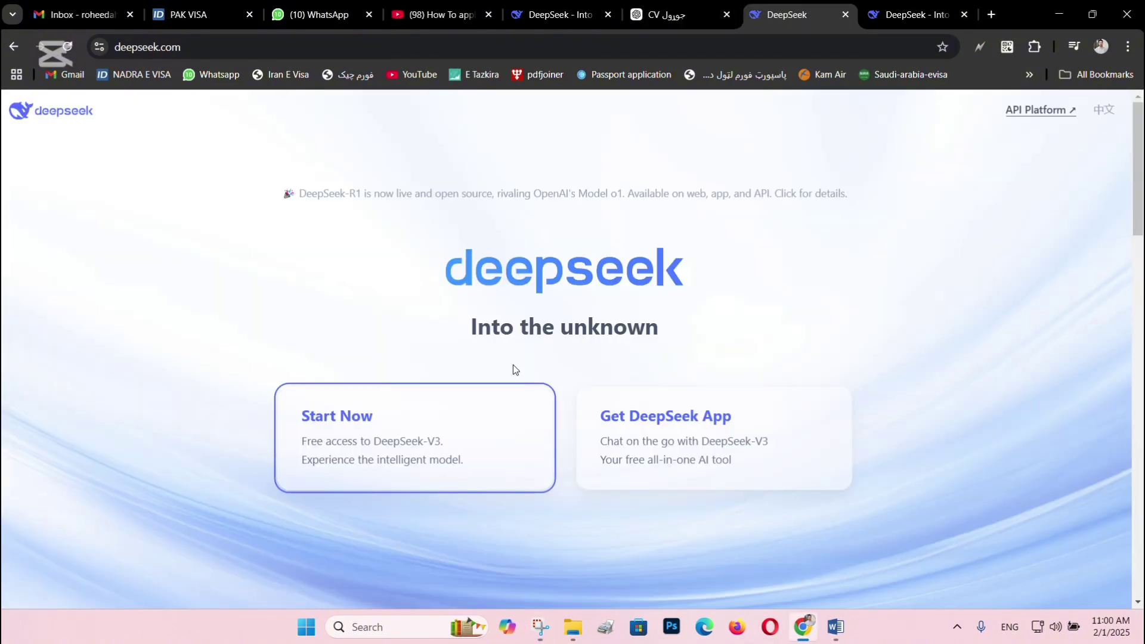
{"action": "key", "text": "ctrl+Tab"}
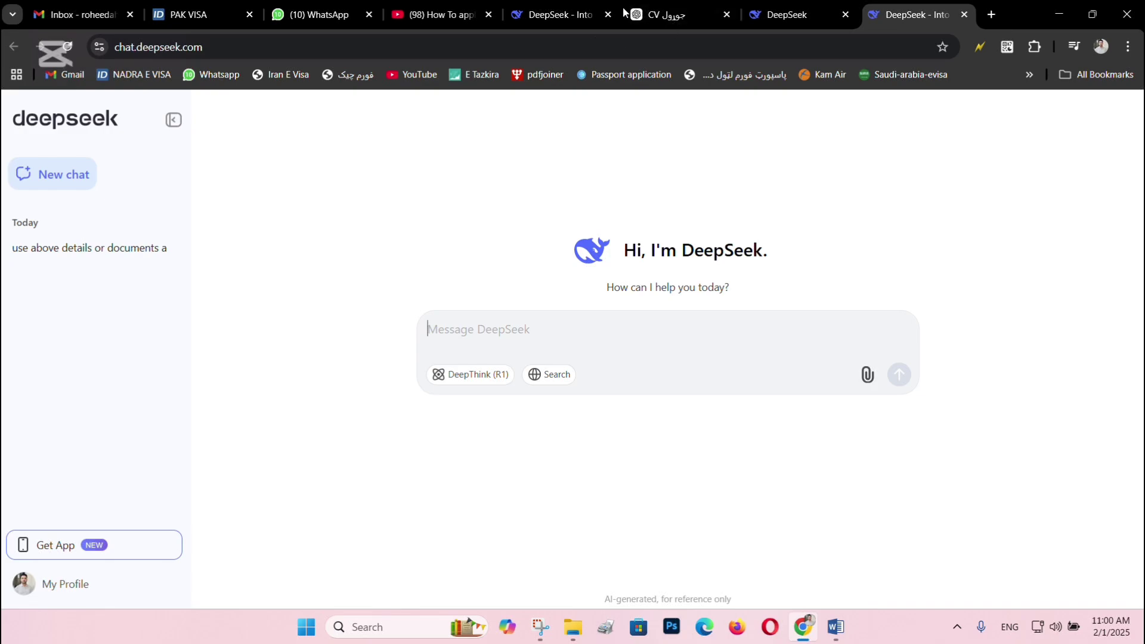
{"action": "left_click_drag", "start_coordinate": [1034, 18], "coordinate": [1033, 72]}
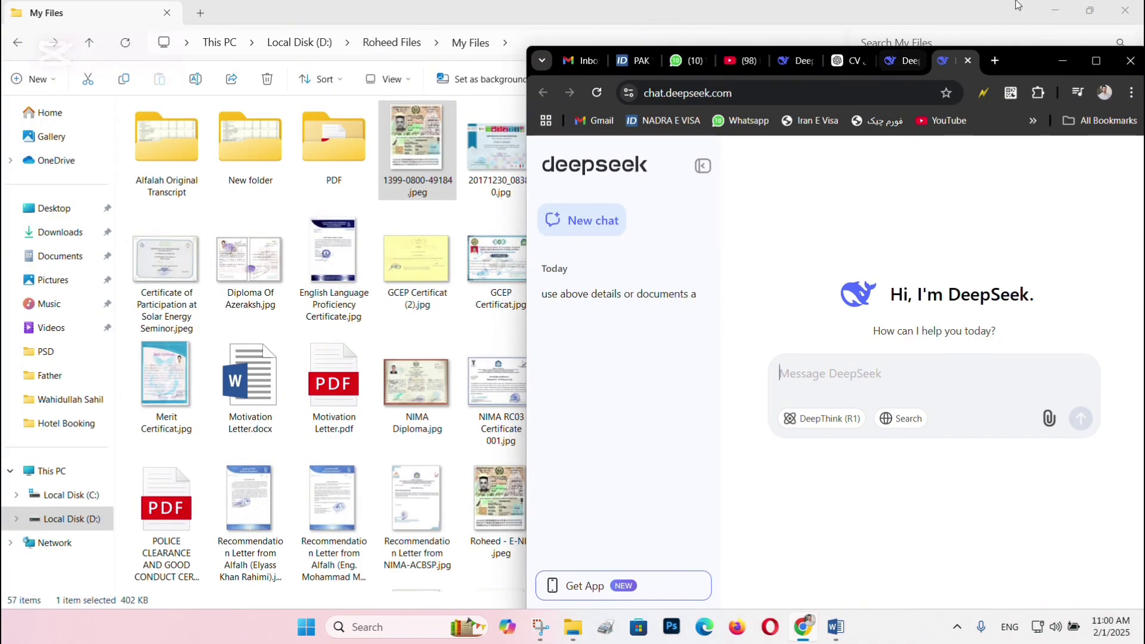
{"action": "left_click", "coordinate": [1124, 10]}
{"action": "left_click", "coordinate": [792, 61]}
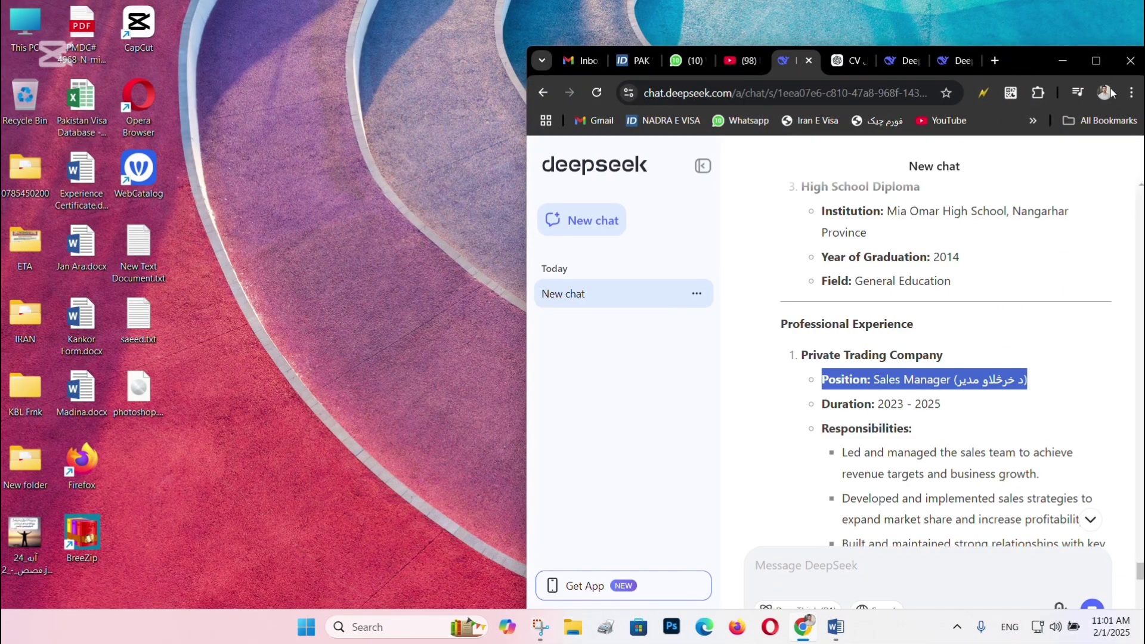
{"action": "left_click", "coordinate": [1094, 61]}
Scroll through the finished Sales Manager CV reply, then start a new empty chat.
{"action": "scroll", "coordinate": [603, 392], "scroll_direction": "down", "scroll_amount": 8}
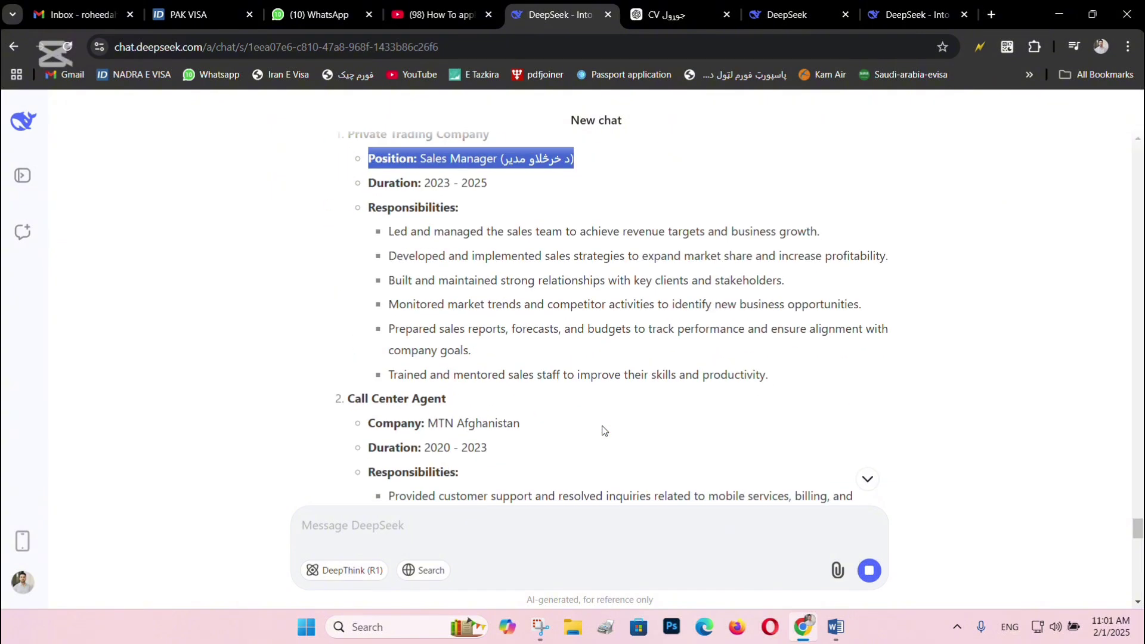
{"action": "scroll", "coordinate": [602, 392], "scroll_direction": "down", "scroll_amount": 10}
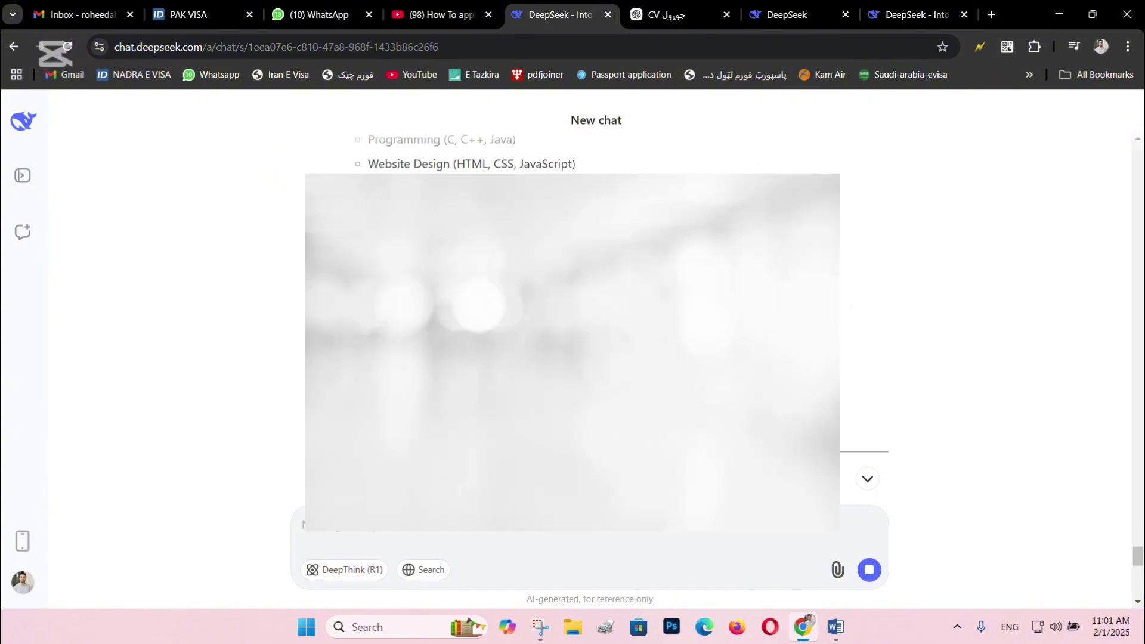
{"action": "scroll", "coordinate": [581, 171], "scroll_direction": "up", "scroll_amount": 3}
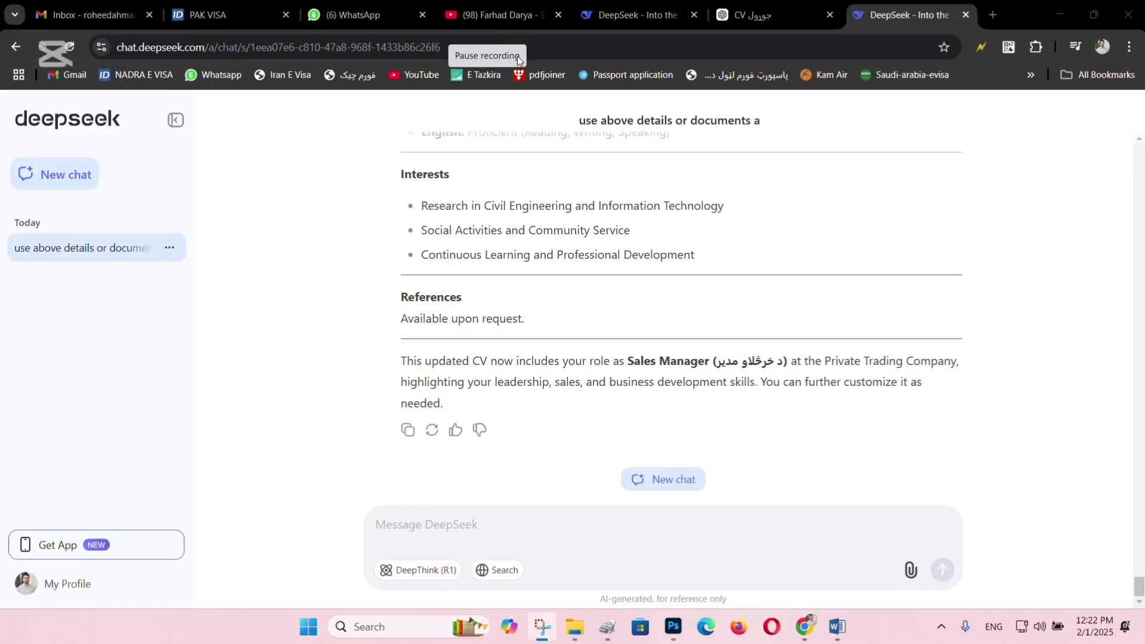
{"action": "scroll", "coordinate": [738, 424], "scroll_direction": "up", "scroll_amount": 15}
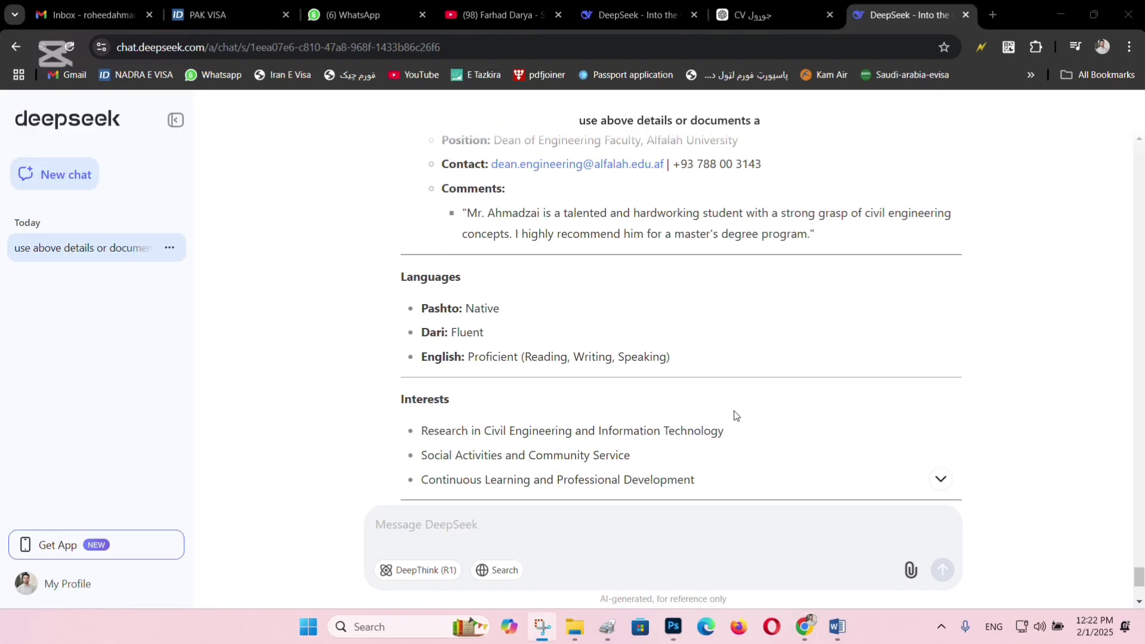
{"action": "scroll", "coordinate": [644, 361], "scroll_direction": "up", "scroll_amount": 15}
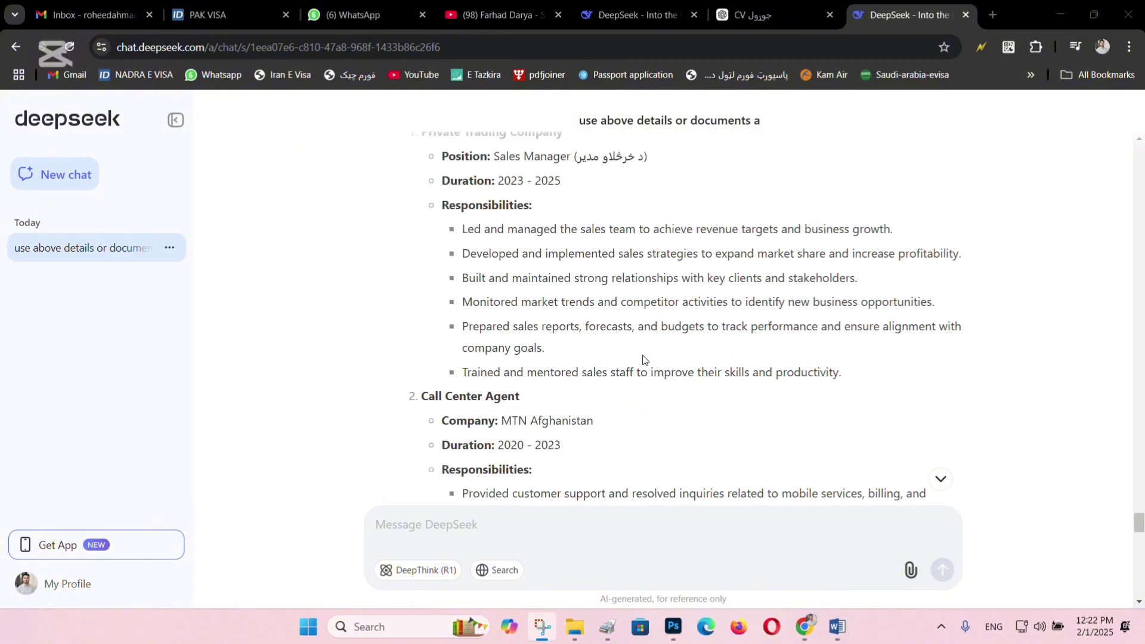
{"action": "scroll", "coordinate": [638, 353], "scroll_direction": "up", "scroll_amount": 3}
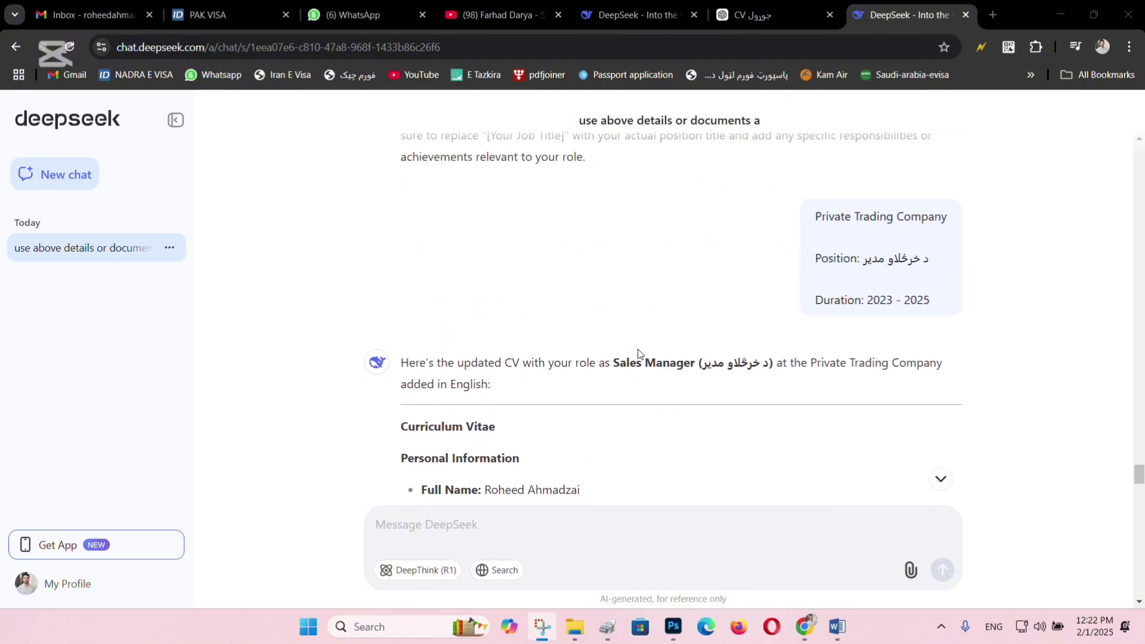
{"action": "scroll", "coordinate": [637, 352], "scroll_direction": "down", "scroll_amount": 20}
{"action": "scroll", "coordinate": [637, 351], "scroll_direction": "down", "scroll_amount": 20}
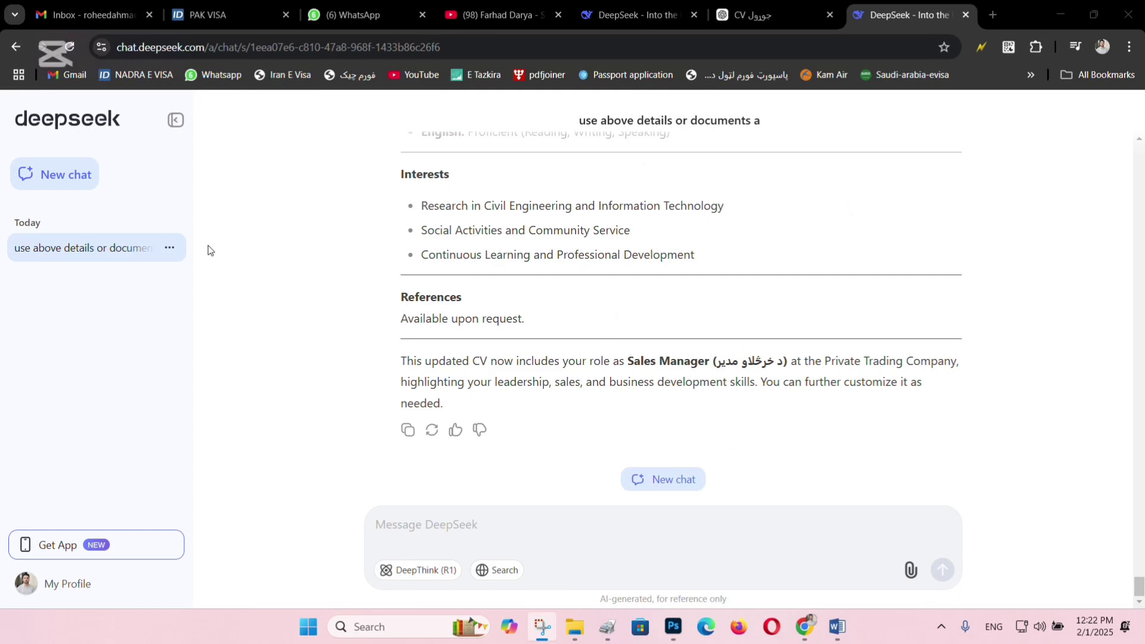
{"action": "left_click", "coordinate": [655, 479]}
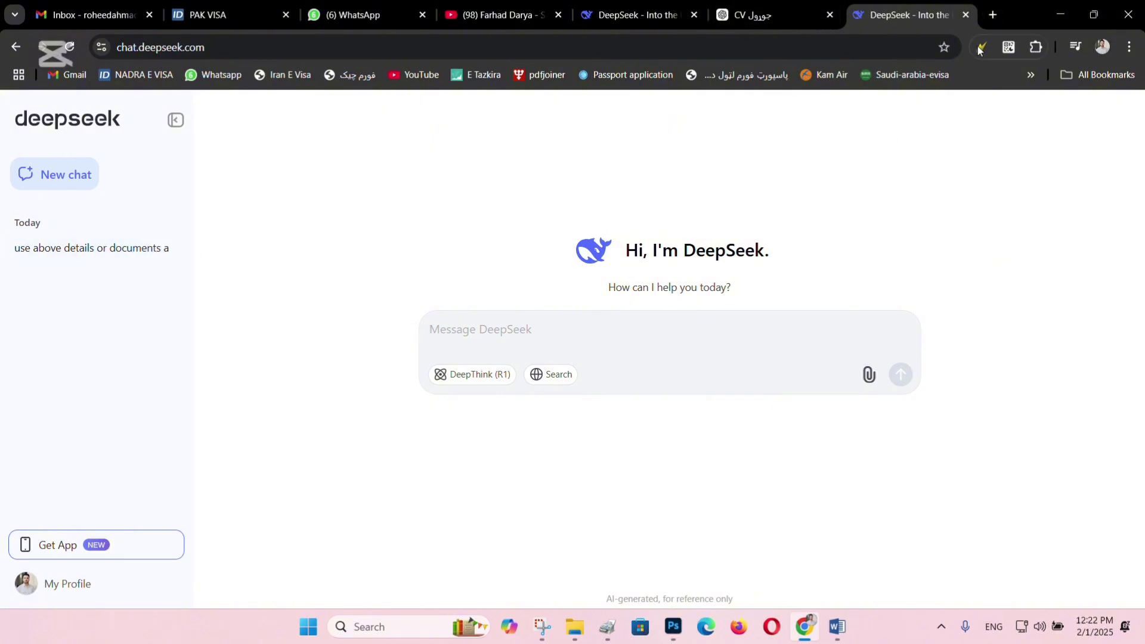
Load the jobs.af website in a new browser tab.
{"action": "left_click", "coordinate": [992, 15]}
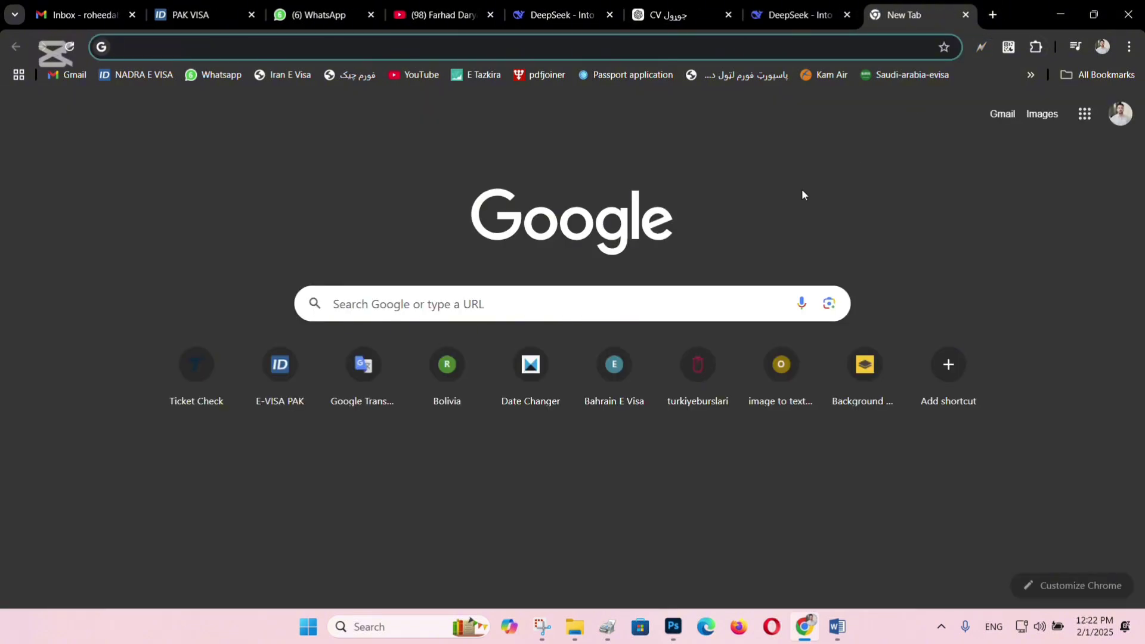
{"action": "type", "text": "jobs."}
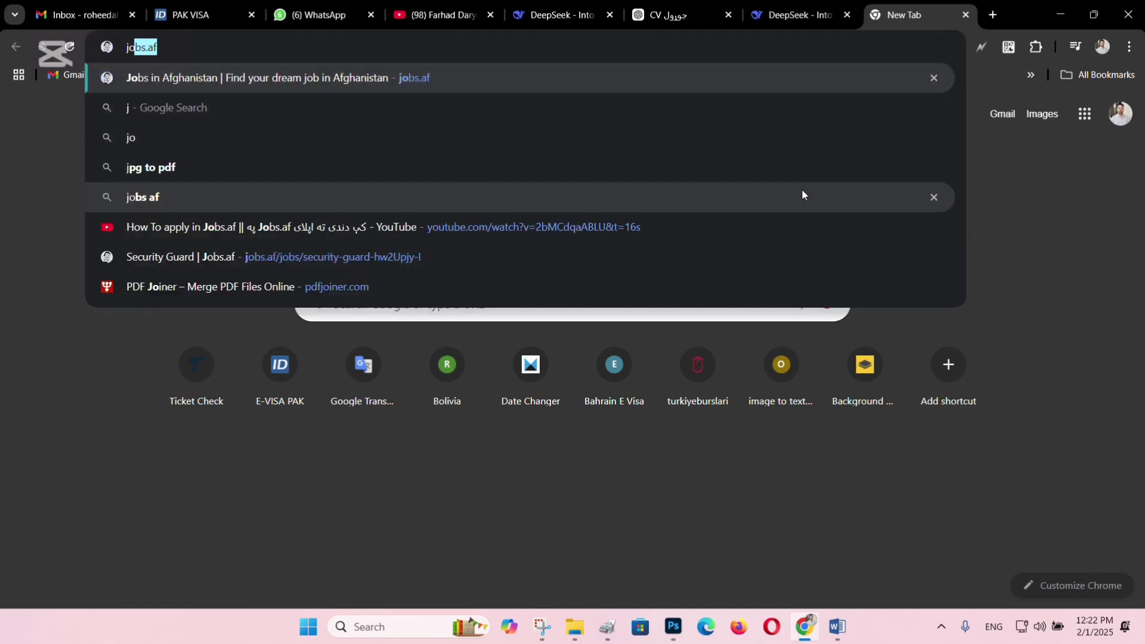
{"action": "type", "text": "af"}
{"action": "key", "text": "Return"}
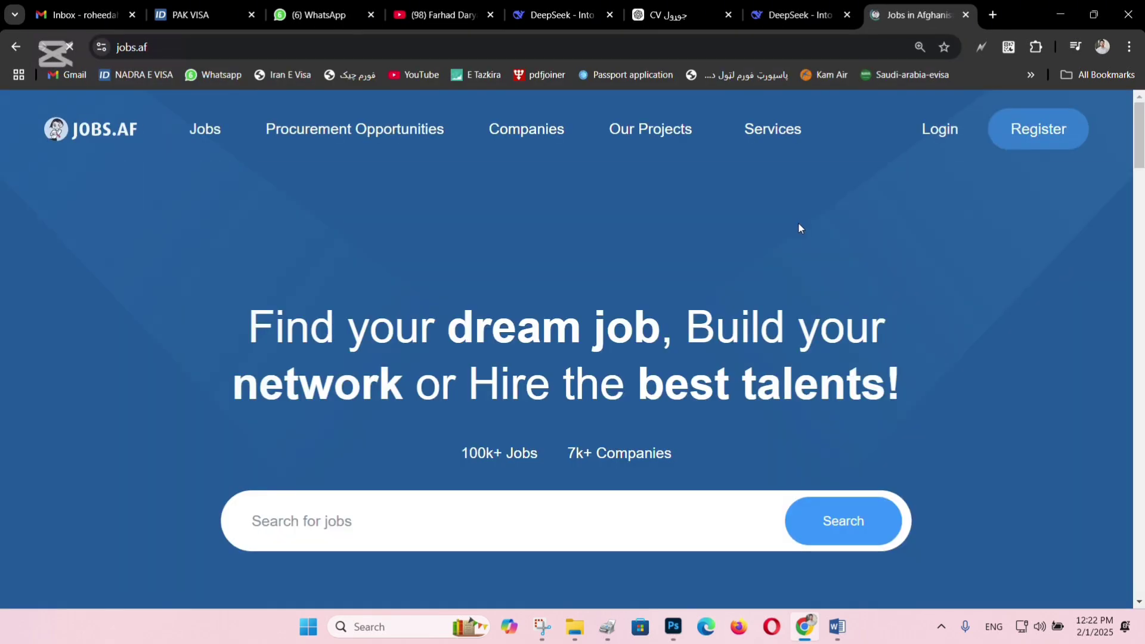
{"action": "scroll", "coordinate": [800, 227], "scroll_direction": "down", "scroll_amount": 3}
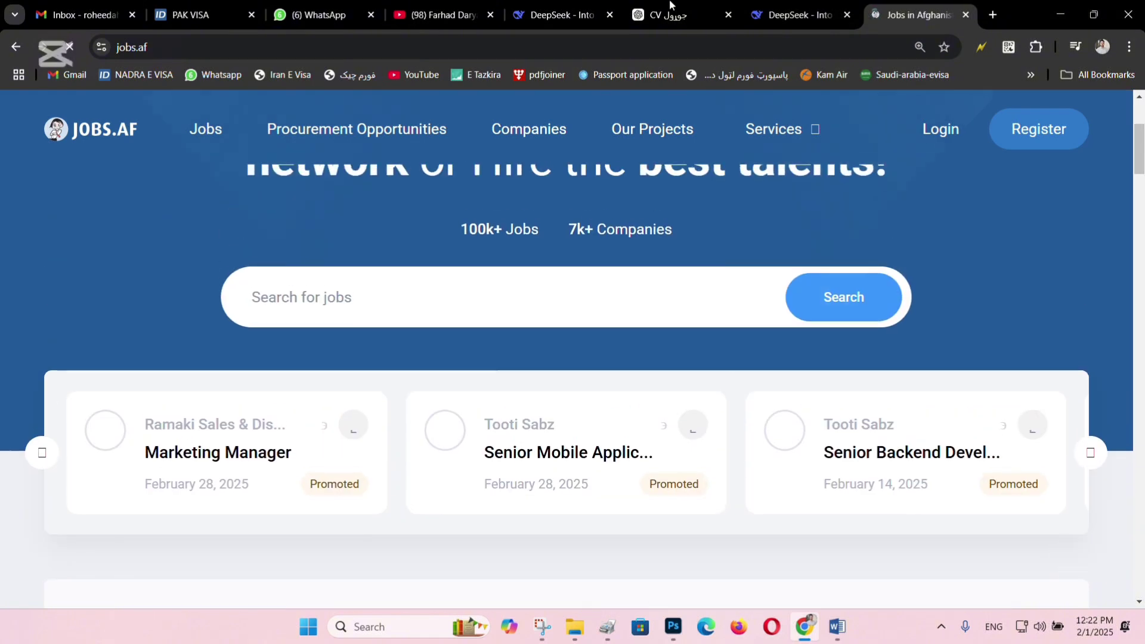
Replace it with acbar.org, then go back to the other DeepSeek chat.
{"action": "left_click", "coordinate": [705, 53]}
{"action": "type", "text": "ac"}
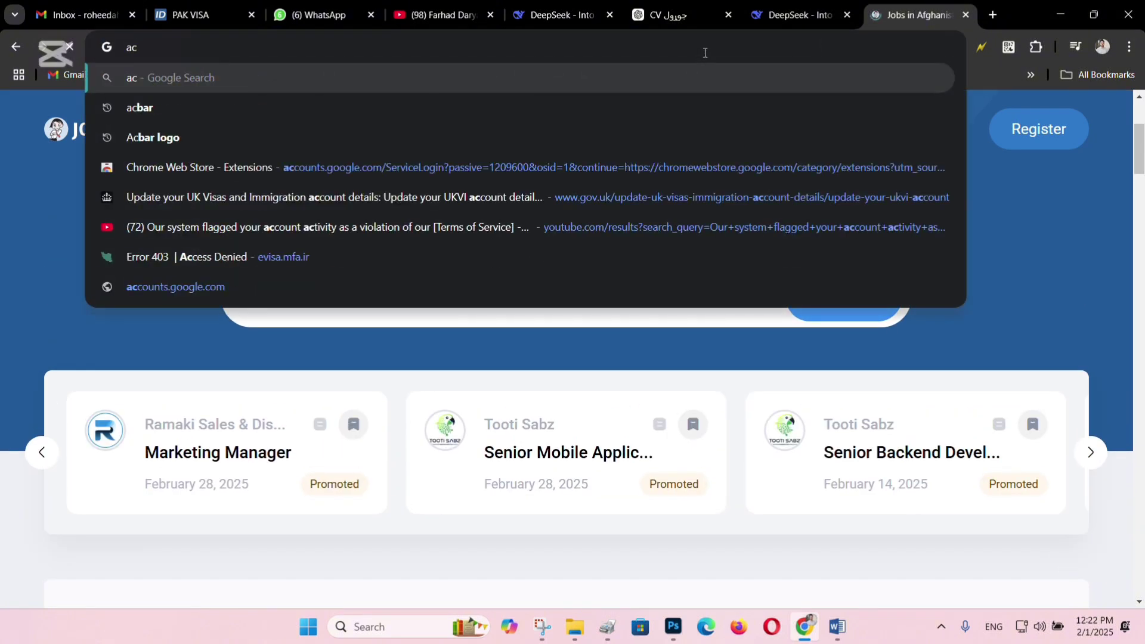
{"action": "type", "text": "bar"}
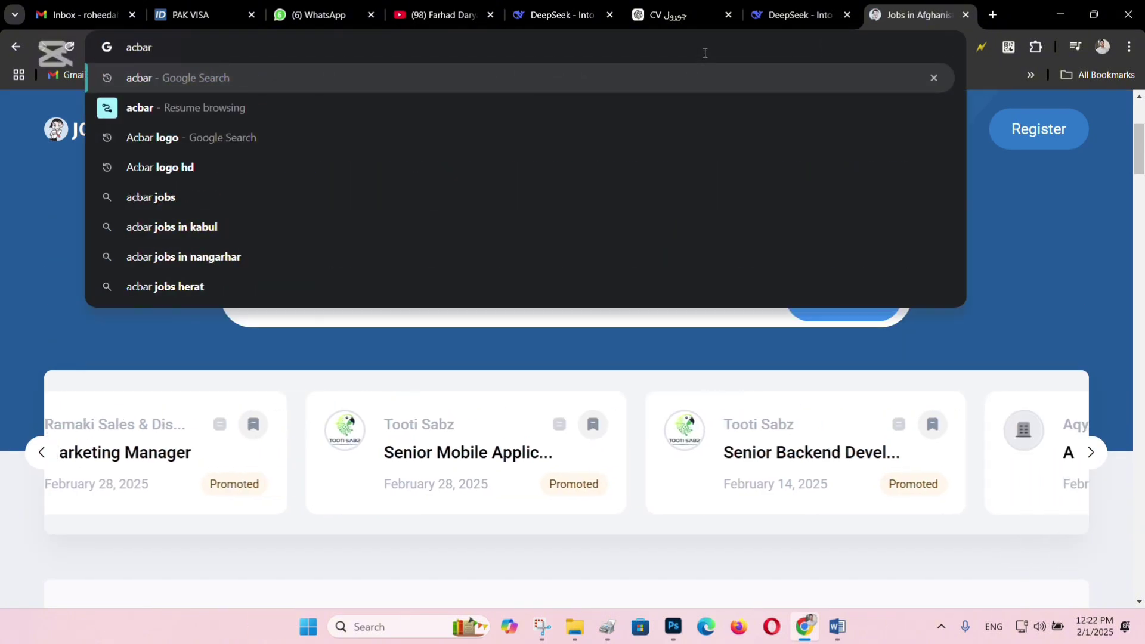
{"action": "type", "text": ".org"}
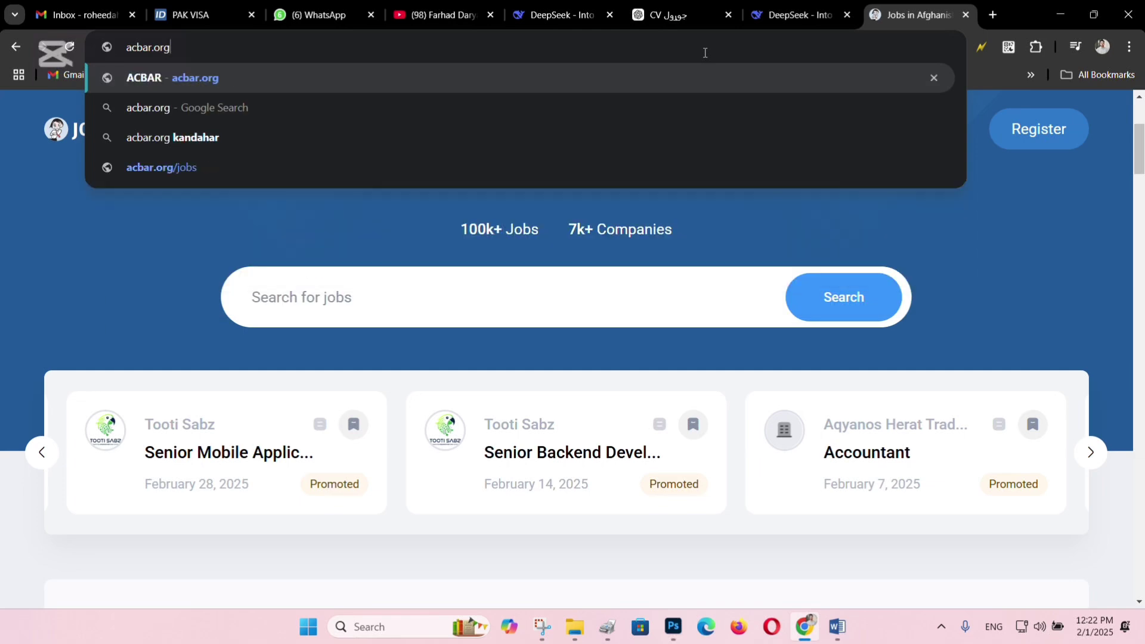
{"action": "key", "text": "Return"}
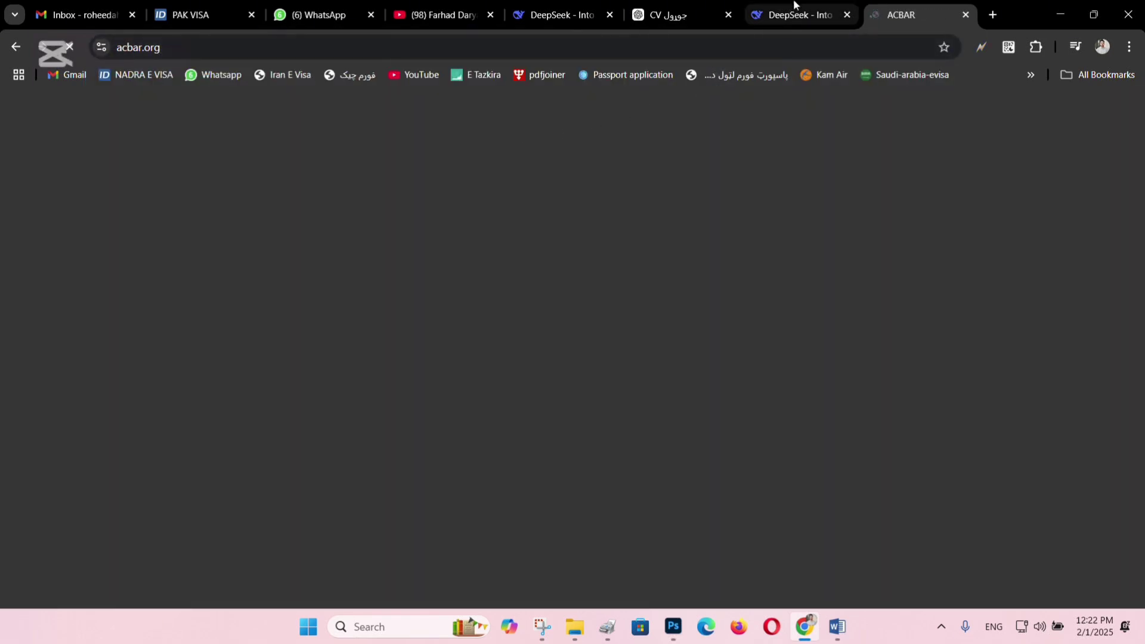
{"action": "left_click", "coordinate": [793, 5]}
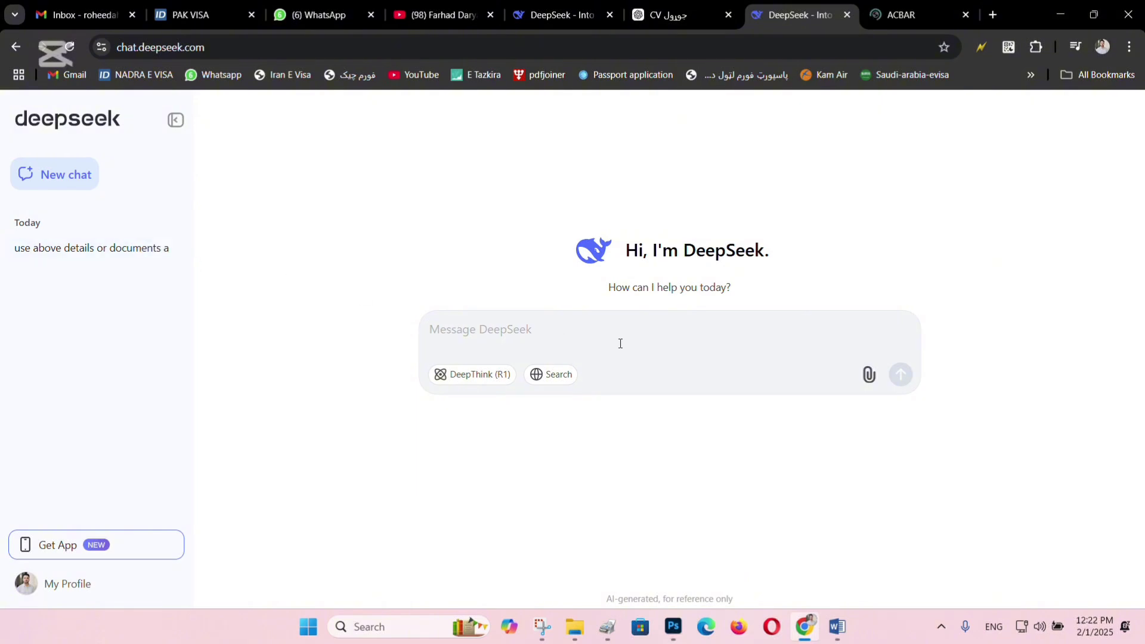
Open the earlier CV conversation and copy the revised Sales Manager CV reply.
{"action": "left_click", "coordinate": [38, 247]}
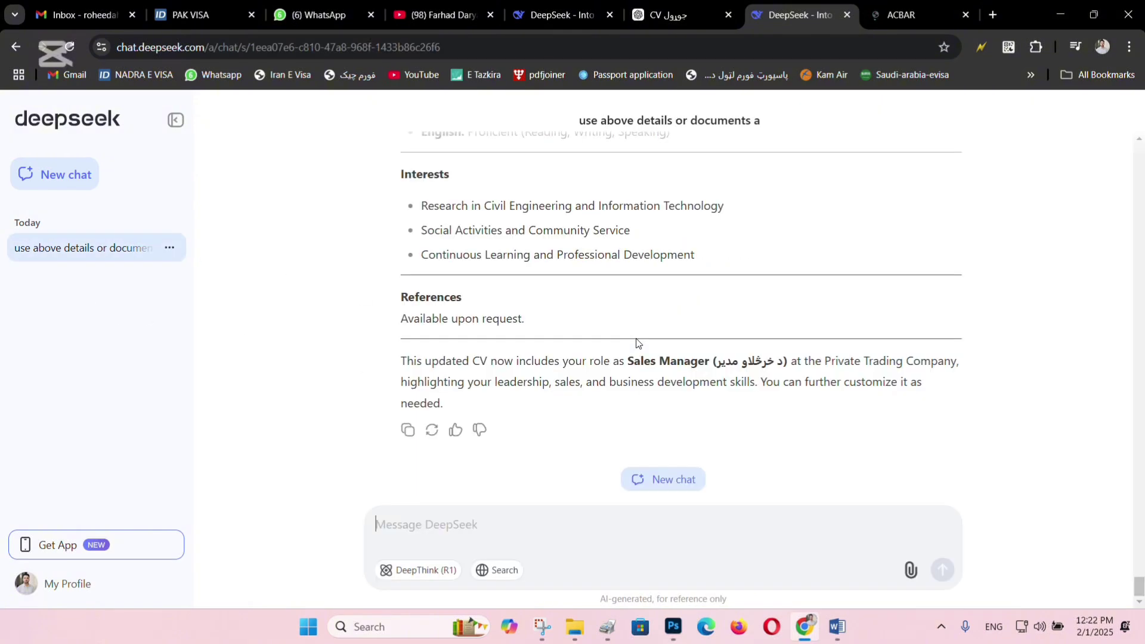
{"action": "scroll", "coordinate": [493, 417], "scroll_direction": "up", "scroll_amount": 4}
{"action": "scroll", "coordinate": [477, 427], "scroll_direction": "down", "scroll_amount": 4}
{"action": "scroll", "coordinate": [393, 427], "scroll_direction": "up", "scroll_amount": 7}
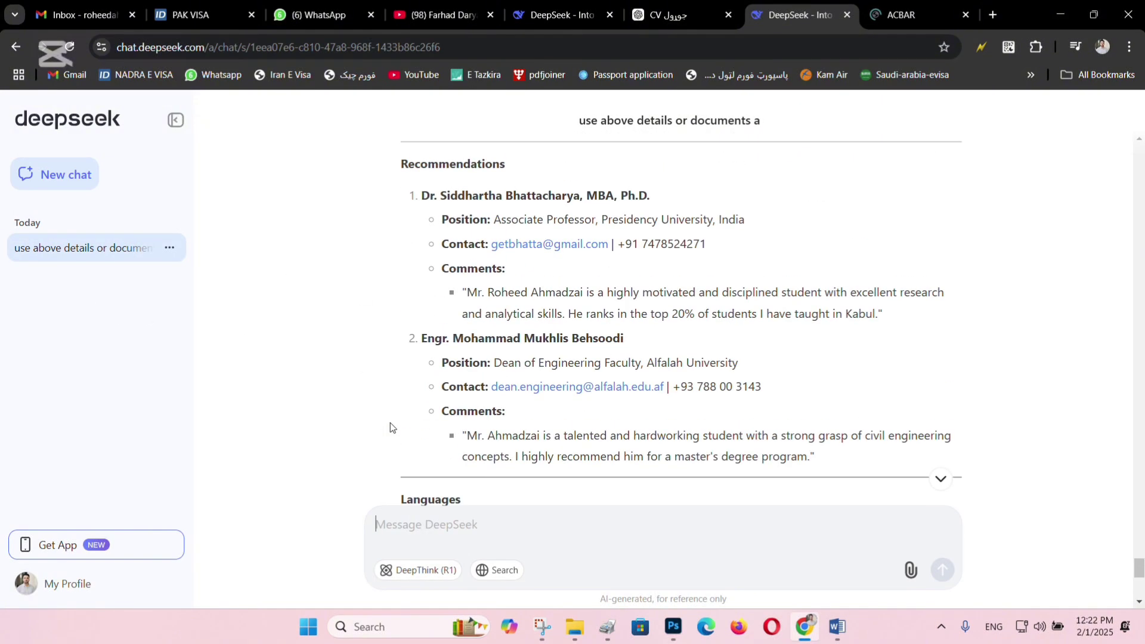
{"action": "scroll", "coordinate": [386, 420], "scroll_direction": "down", "scroll_amount": 5}
{"action": "scroll", "coordinate": [386, 424], "scroll_direction": "down", "scroll_amount": 2}
{"action": "left_click", "coordinate": [408, 429]}
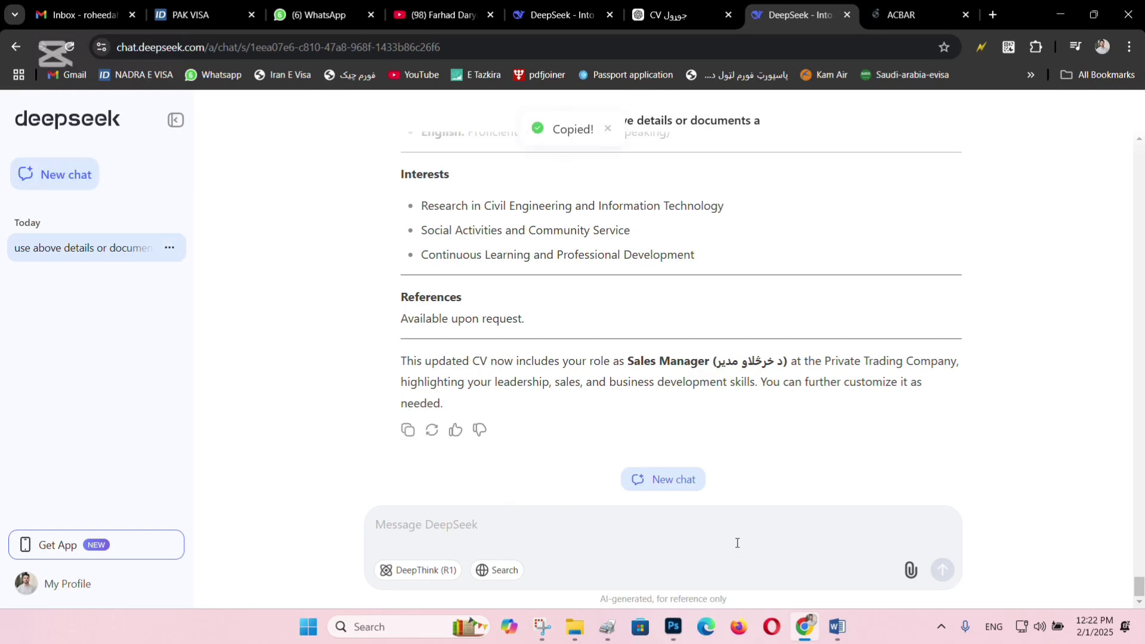
Paste the CV into a fresh chat's message, then switch to the ACBAR site.
{"action": "left_click", "coordinate": [680, 483]}
{"action": "key", "text": "ctrl+v"}
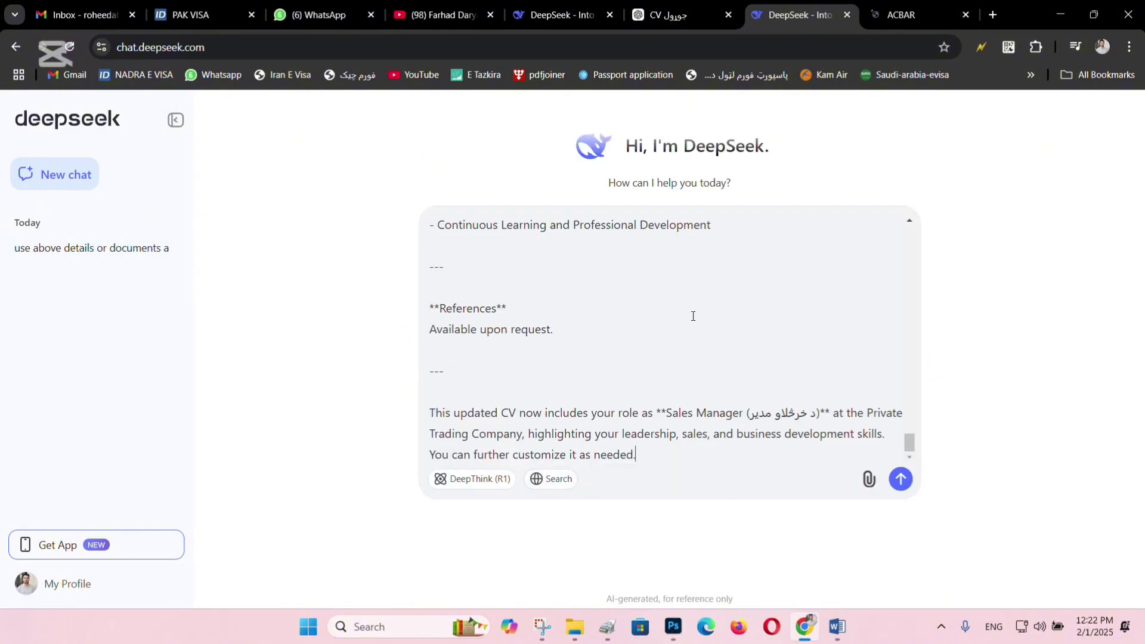
{"action": "left_click", "coordinate": [918, 14]}
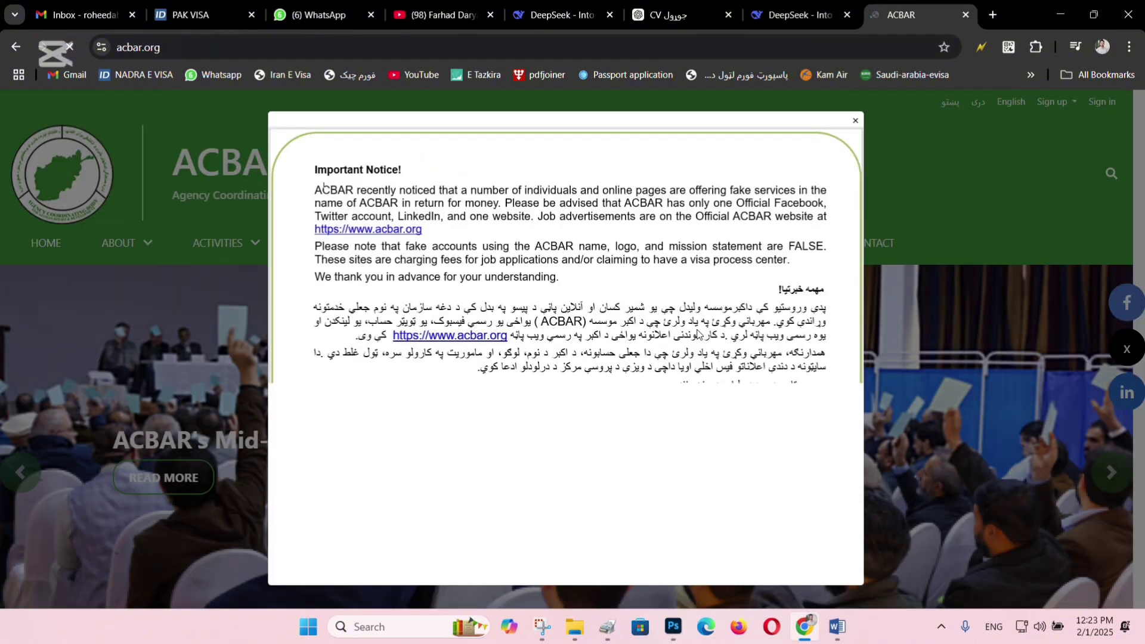
Dismiss the ACBAR notice and filter the Job Centre listings by location to Nangarhar.
{"action": "left_click", "coordinate": [854, 123]}
{"action": "mouse_move", "coordinate": [790, 251]}
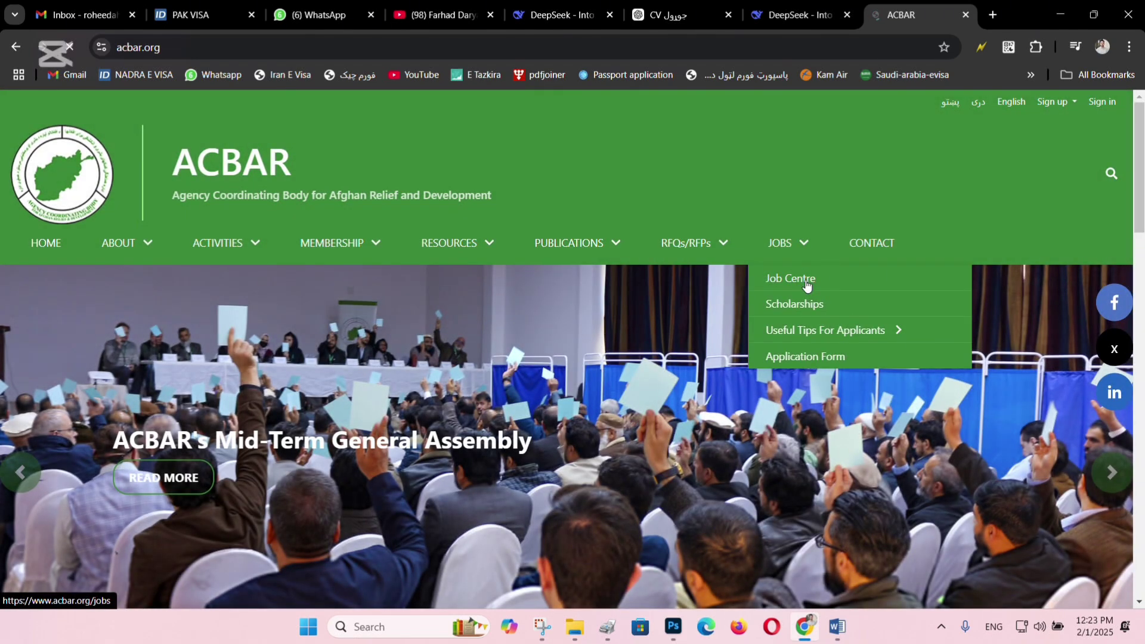
{"action": "left_click", "coordinate": [806, 281]}
{"action": "scroll", "coordinate": [289, 356], "scroll_direction": "down", "scroll_amount": 1}
{"action": "scroll", "coordinate": [204, 460], "scroll_direction": "down", "scroll_amount": 1}
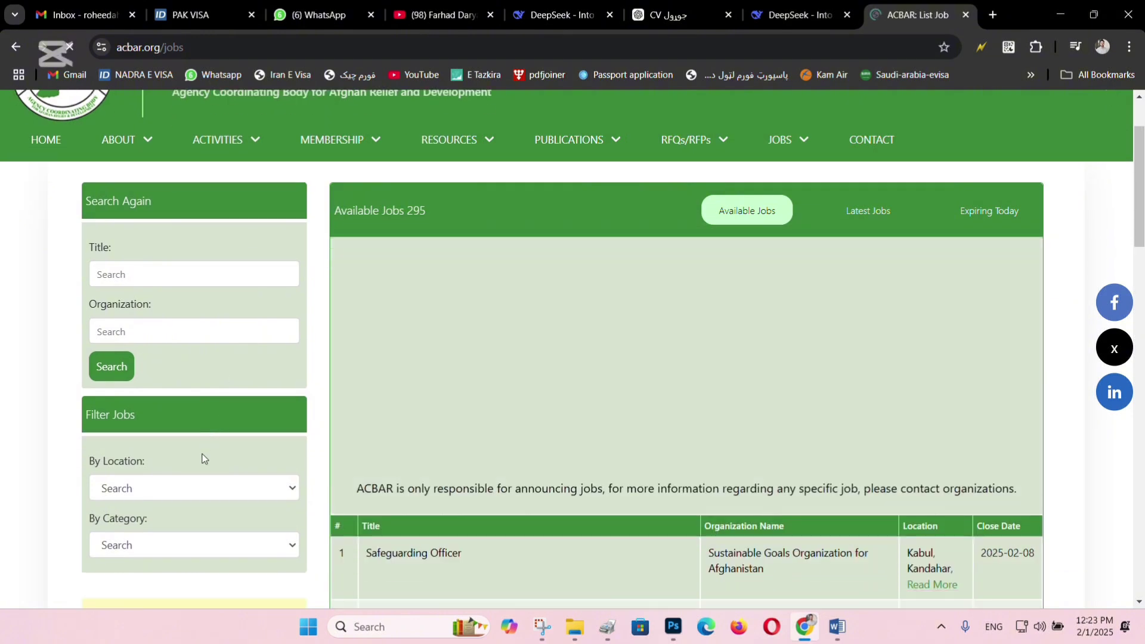
{"action": "left_click", "coordinate": [154, 440]}
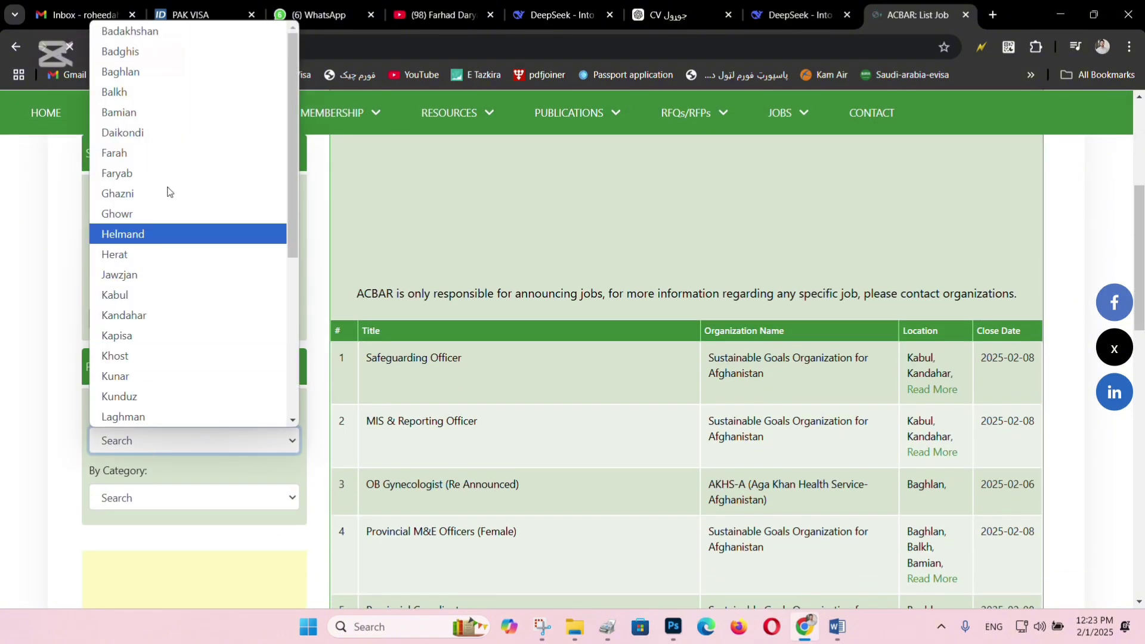
{"action": "scroll", "coordinate": [170, 197], "scroll_direction": "down", "scroll_amount": 5}
{"action": "left_click", "coordinate": [179, 177]}
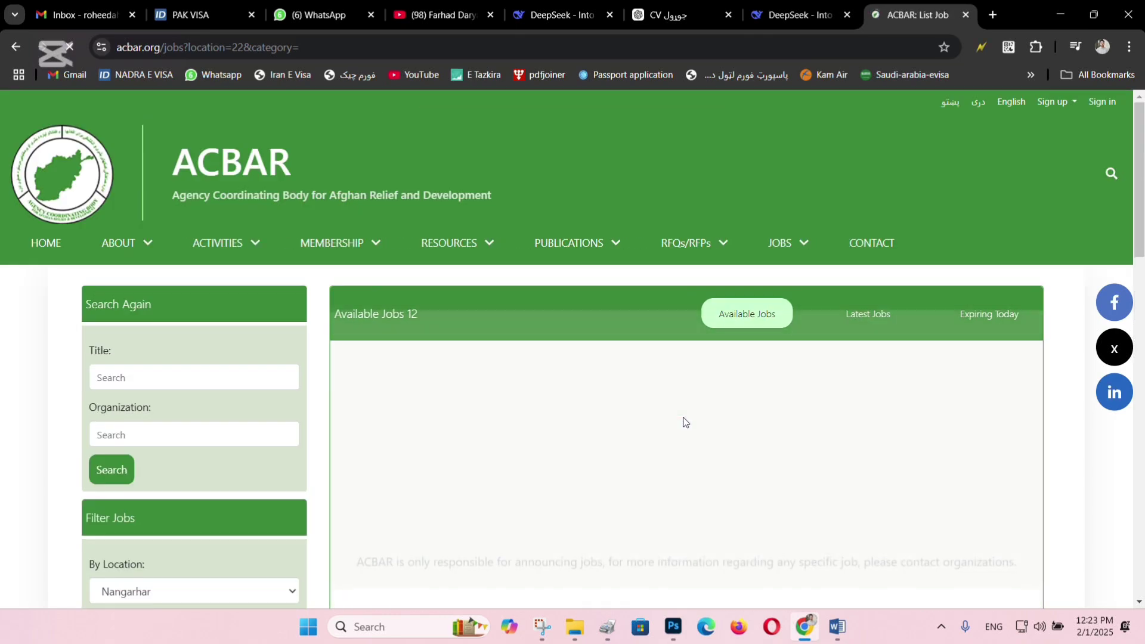
{"action": "scroll", "coordinate": [659, 413], "scroll_direction": "down", "scroll_amount": 1}
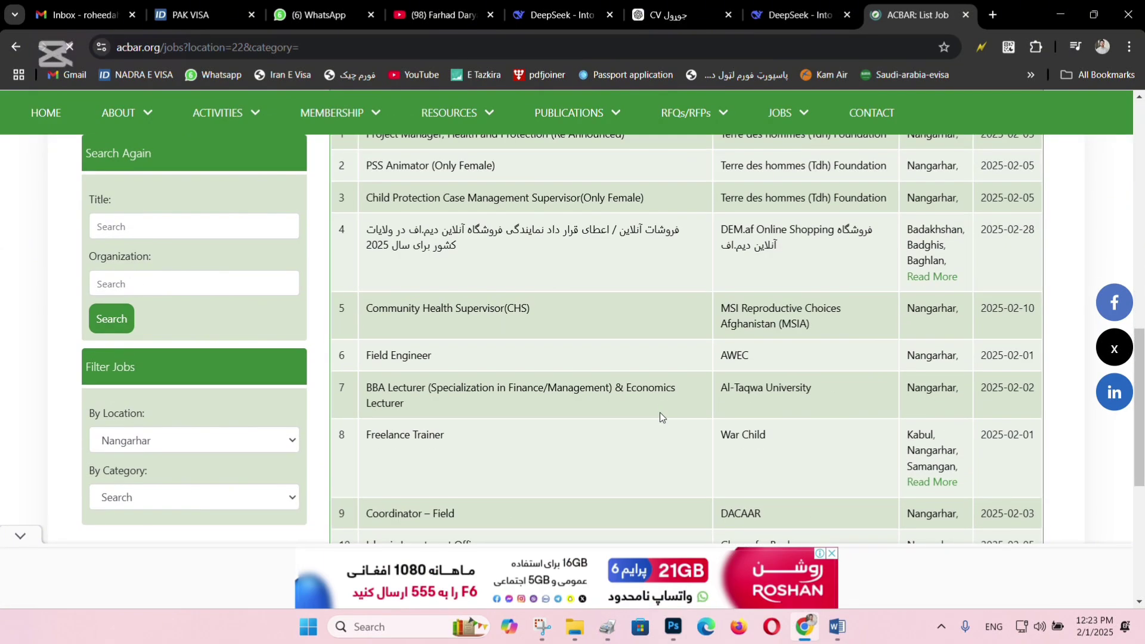
{"action": "scroll", "coordinate": [629, 413], "scroll_direction": "down", "scroll_amount": 6}
{"action": "scroll", "coordinate": [600, 405], "scroll_direction": "up", "scroll_amount": 2}
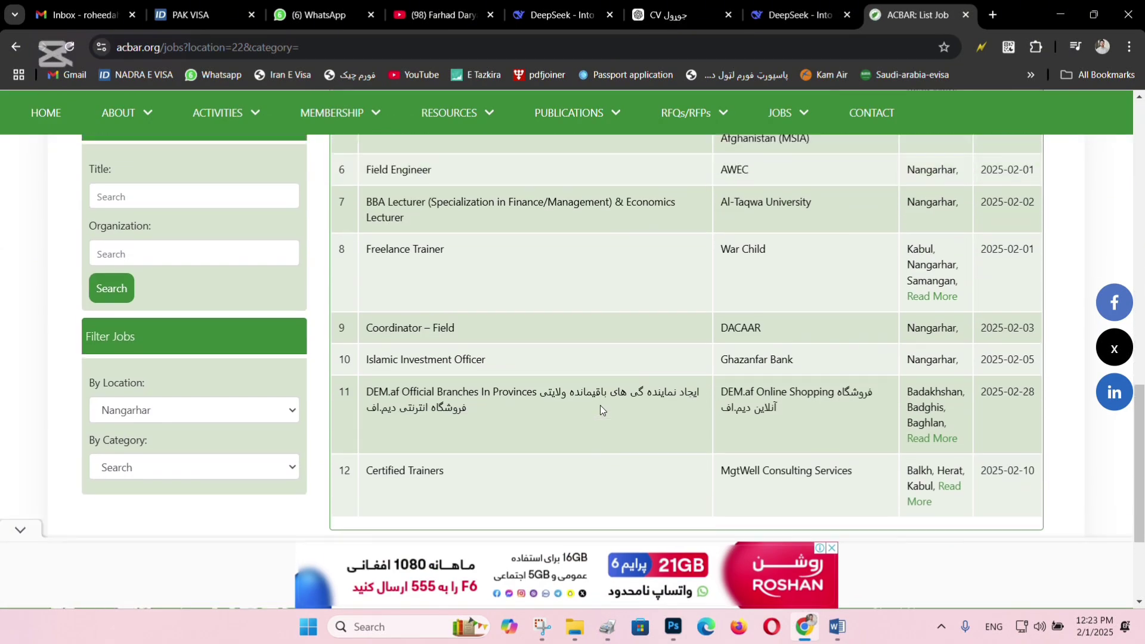
{"action": "scroll", "coordinate": [427, 429], "scroll_direction": "up", "scroll_amount": 4}
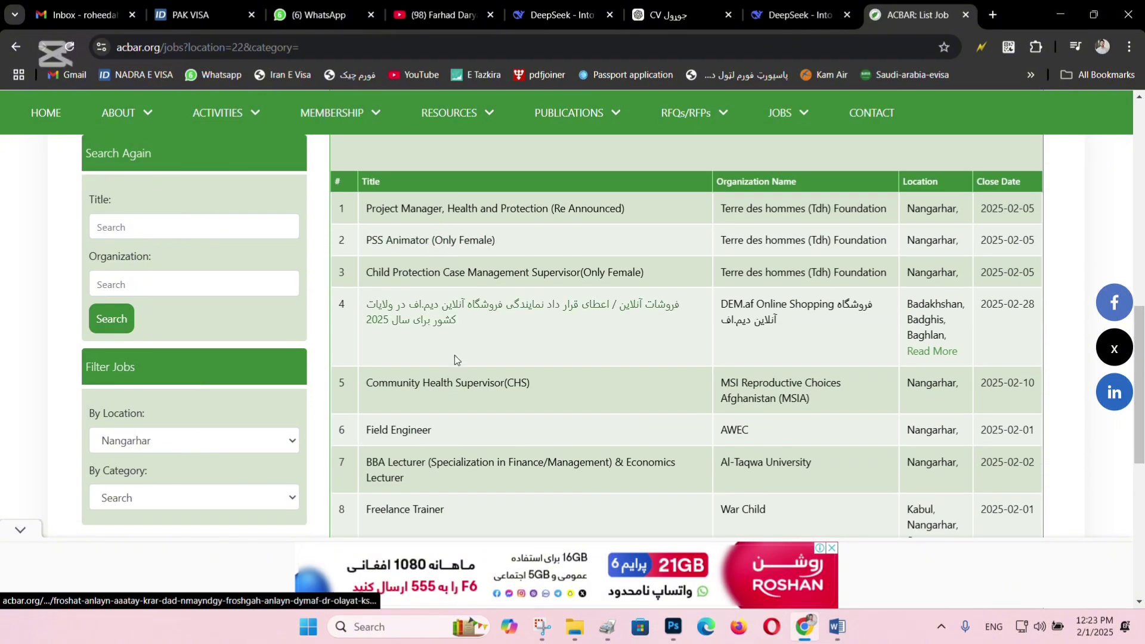
Open the Community Health Supervisor (CHS) posting, select its full ad text, and return to DeepSeek.
{"action": "left_click", "coordinate": [453, 393]}
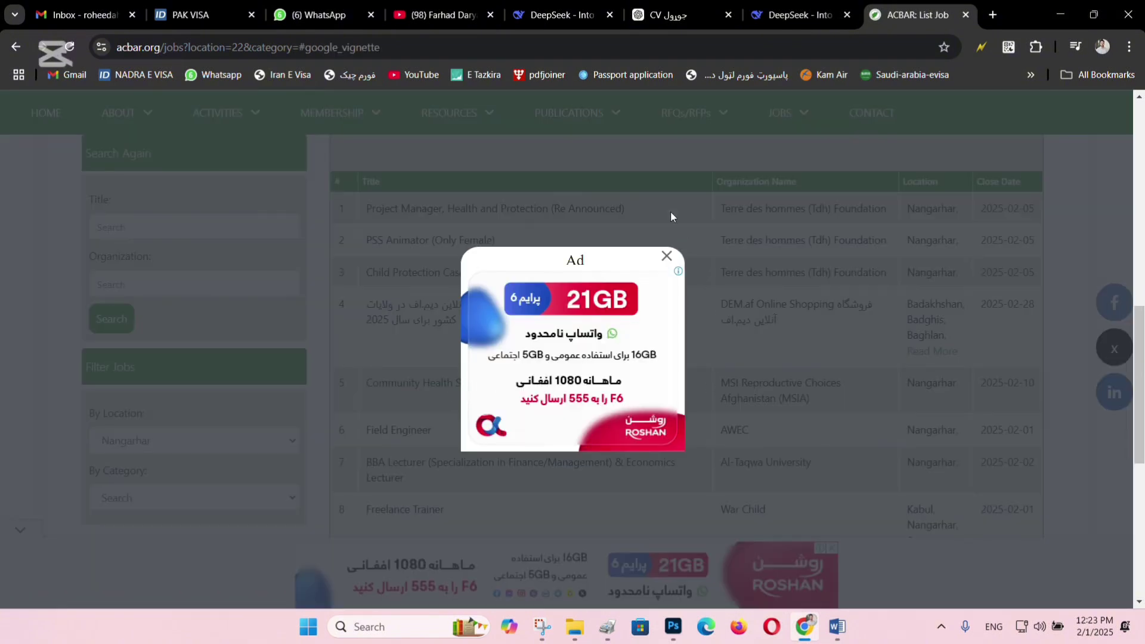
{"action": "left_click", "coordinate": [671, 252]}
{"action": "scroll", "coordinate": [609, 370], "scroll_direction": "down", "scroll_amount": 4}
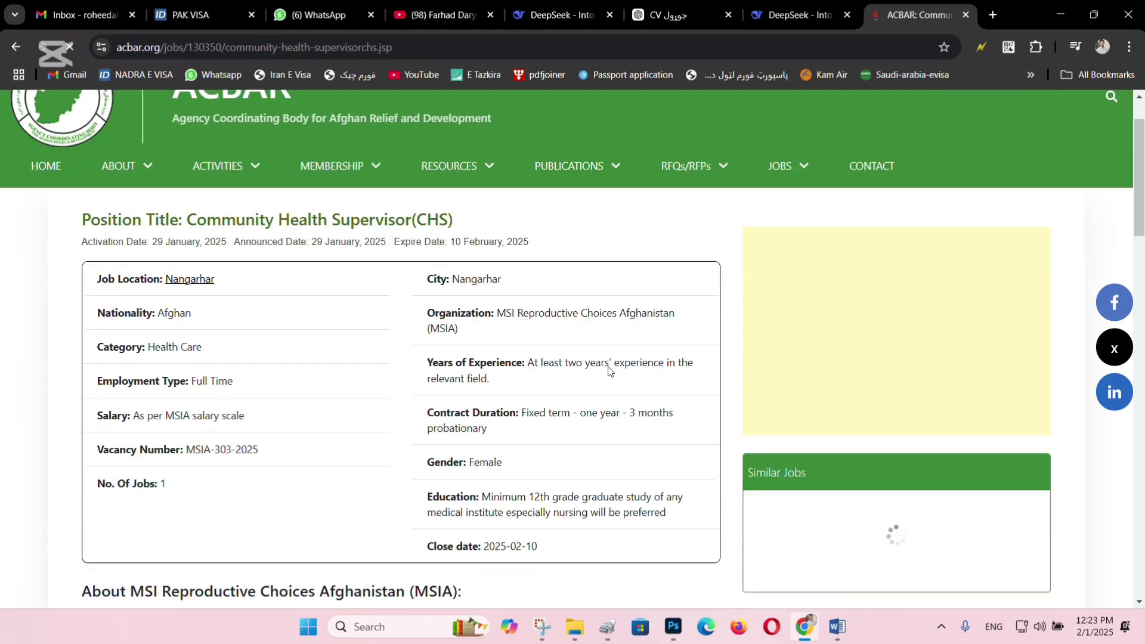
{"action": "scroll", "coordinate": [608, 371], "scroll_direction": "up", "scroll_amount": 4}
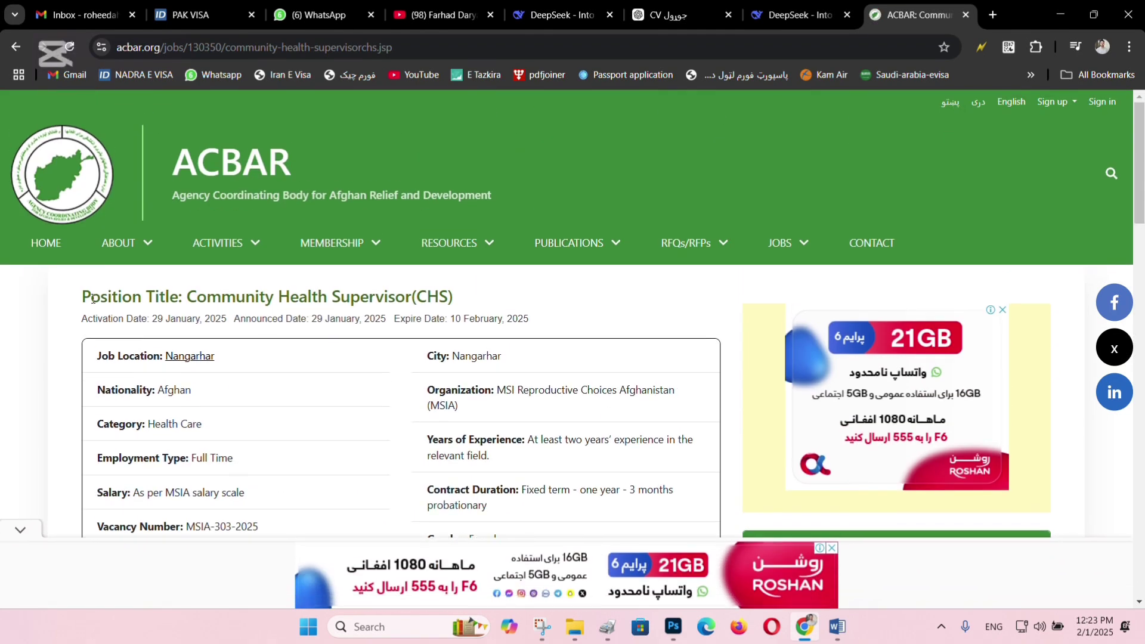
{"action": "left_click_drag", "start_coordinate": [82, 298], "coordinate": [620, 189]}
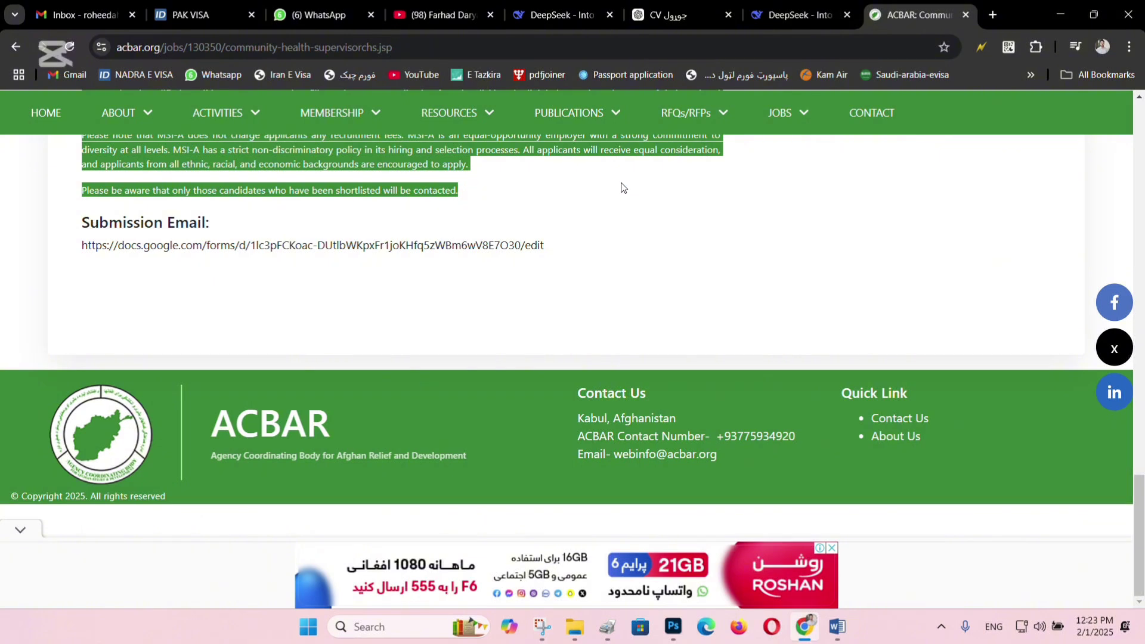
{"action": "left_click", "coordinate": [799, 14]}
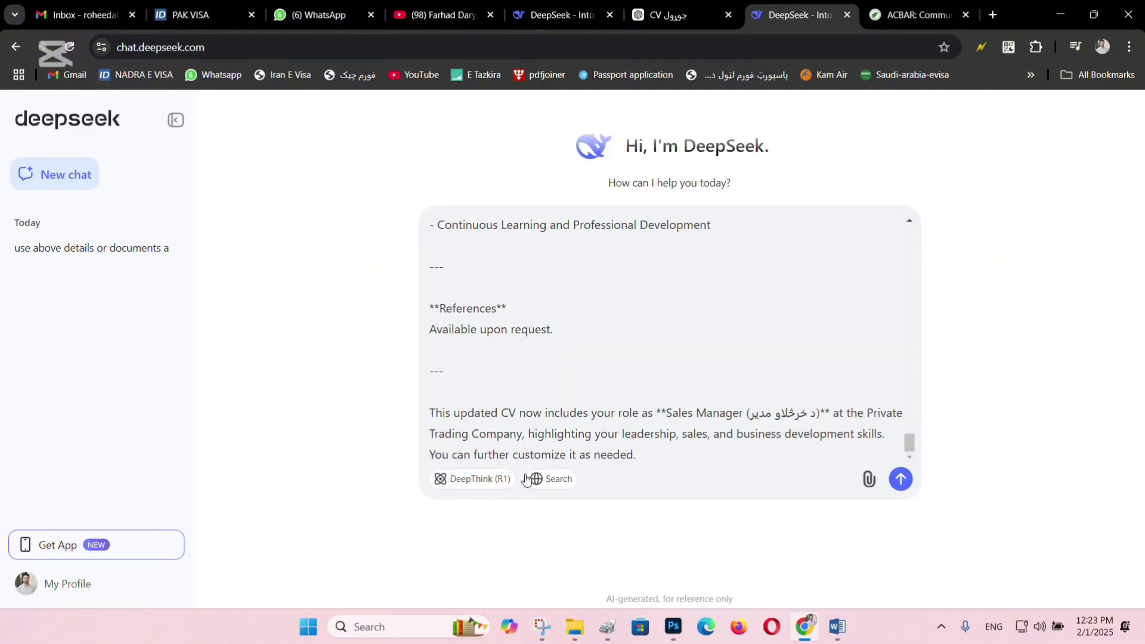
Paste the Community Health Supervisor ad below the CV and begin a new line with 'use'.
{"action": "key", "text": "ctrl+v"}
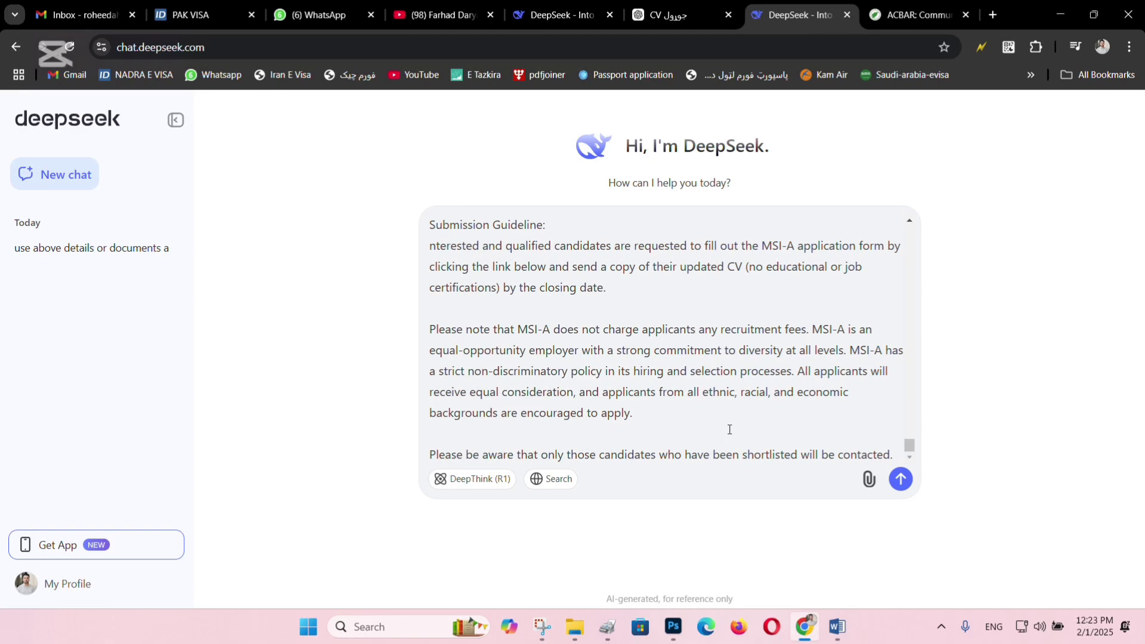
{"action": "key", "text": "shift+Return"}
{"action": "type", "text": "w"}
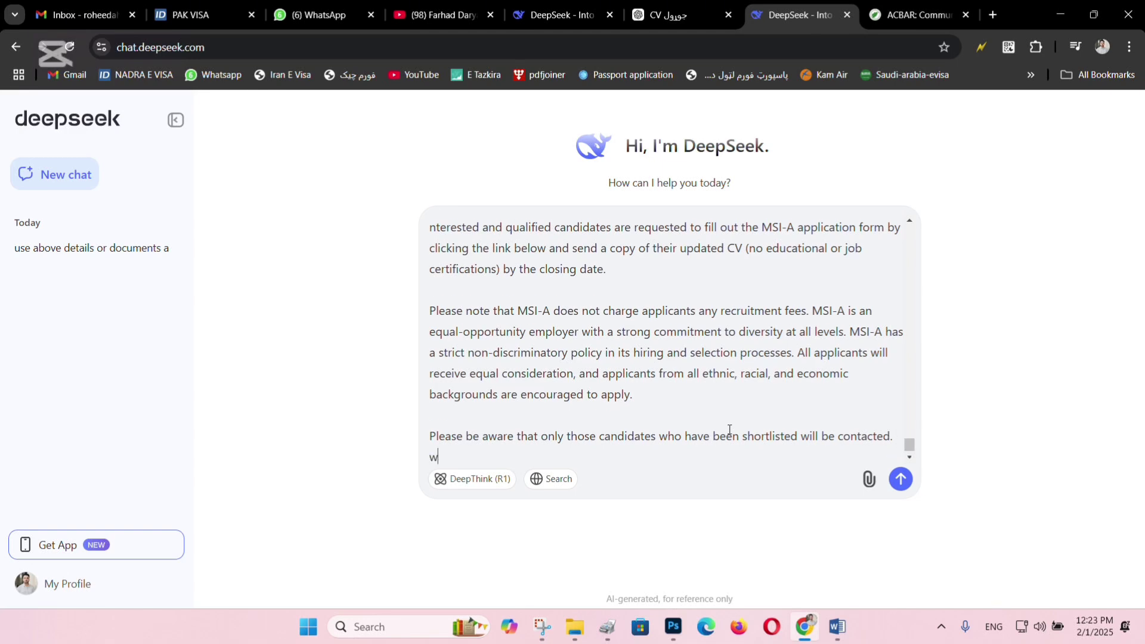
{"action": "key", "text": "BackSpace"}
{"action": "key", "text": "BackSpace"}
{"action": "key", "text": "shift+Return"}
{"action": "type", "text": "use my"}
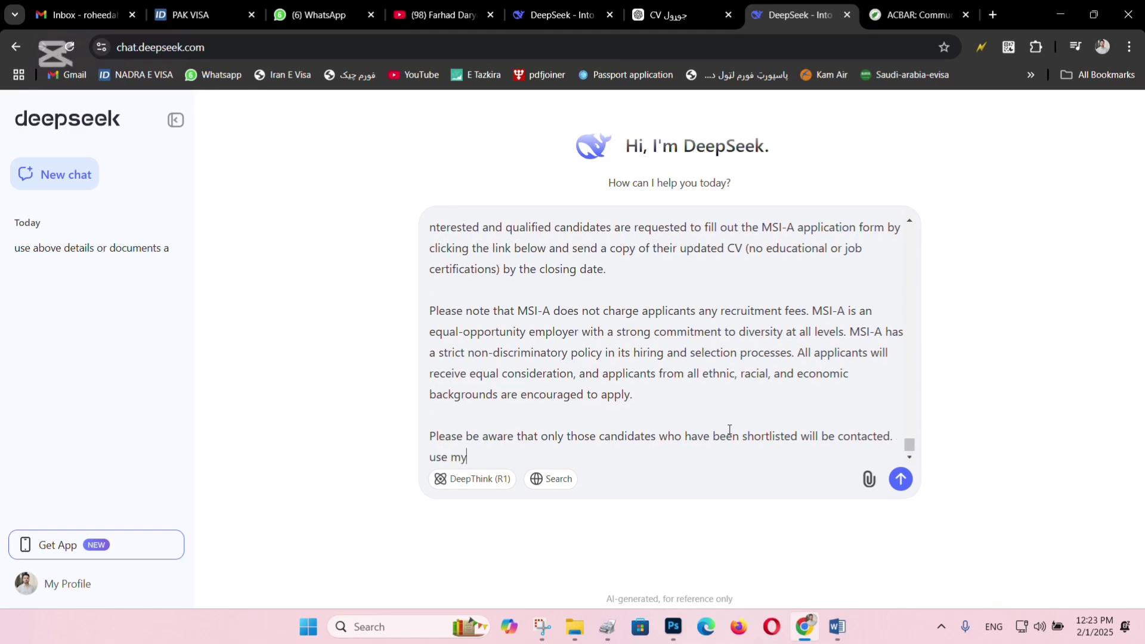
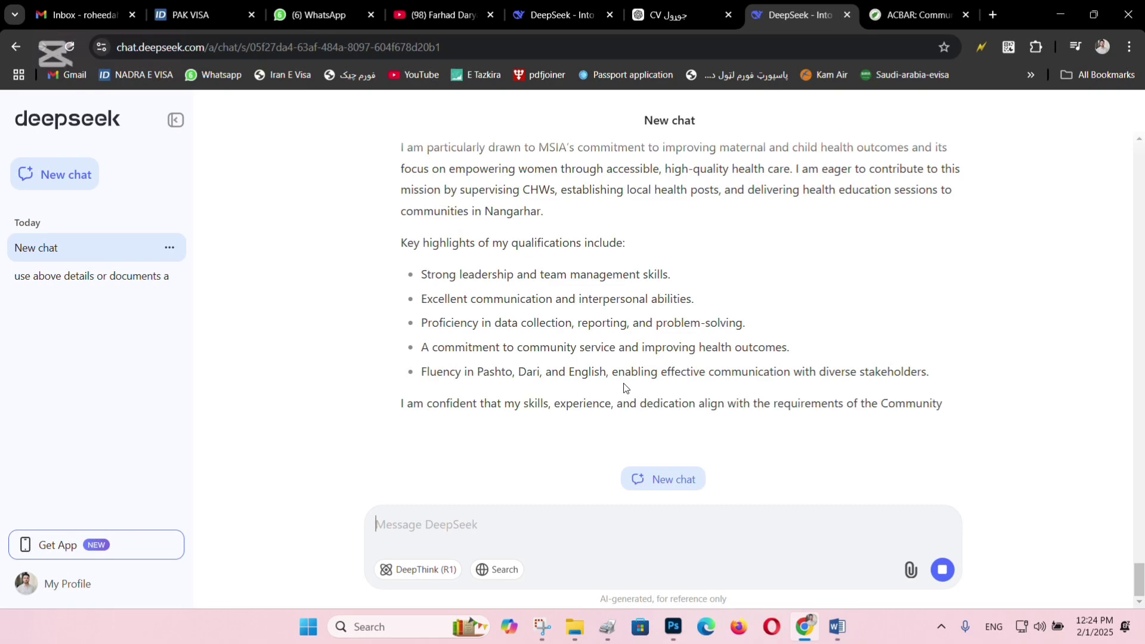
Copy DeepSeek's cover-letter reply and launch Word from the Run prompt.
{"action": "scroll", "coordinate": [521, 325], "scroll_direction": "up", "scroll_amount": 10}
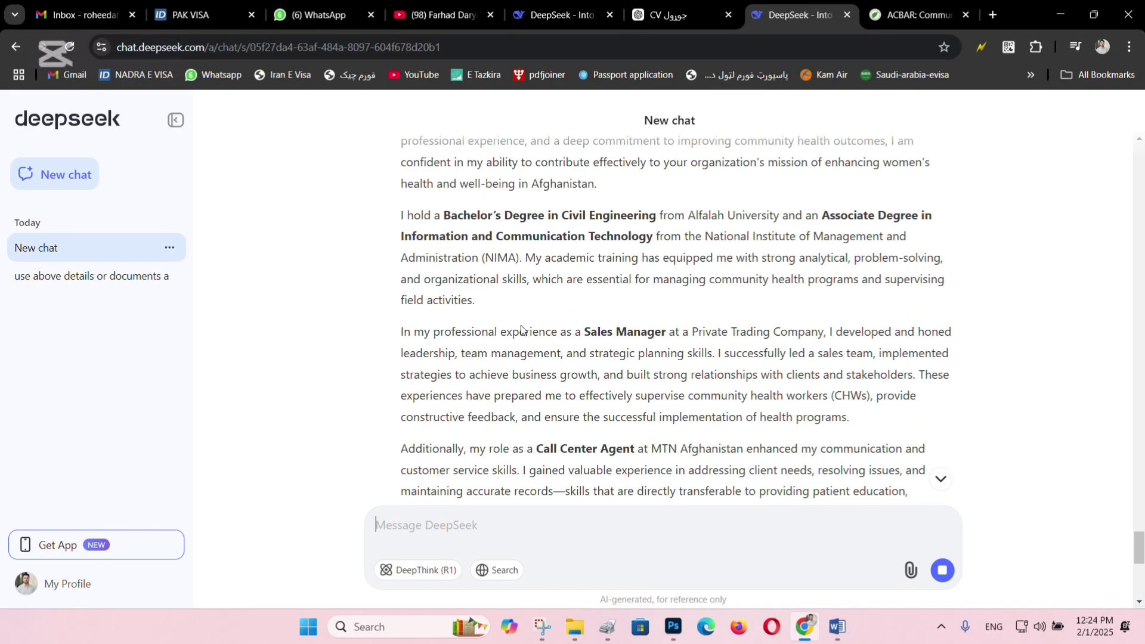
{"action": "scroll", "coordinate": [521, 326], "scroll_direction": "up", "scroll_amount": 3}
{"action": "scroll", "coordinate": [522, 328], "scroll_direction": "down", "scroll_amount": 15}
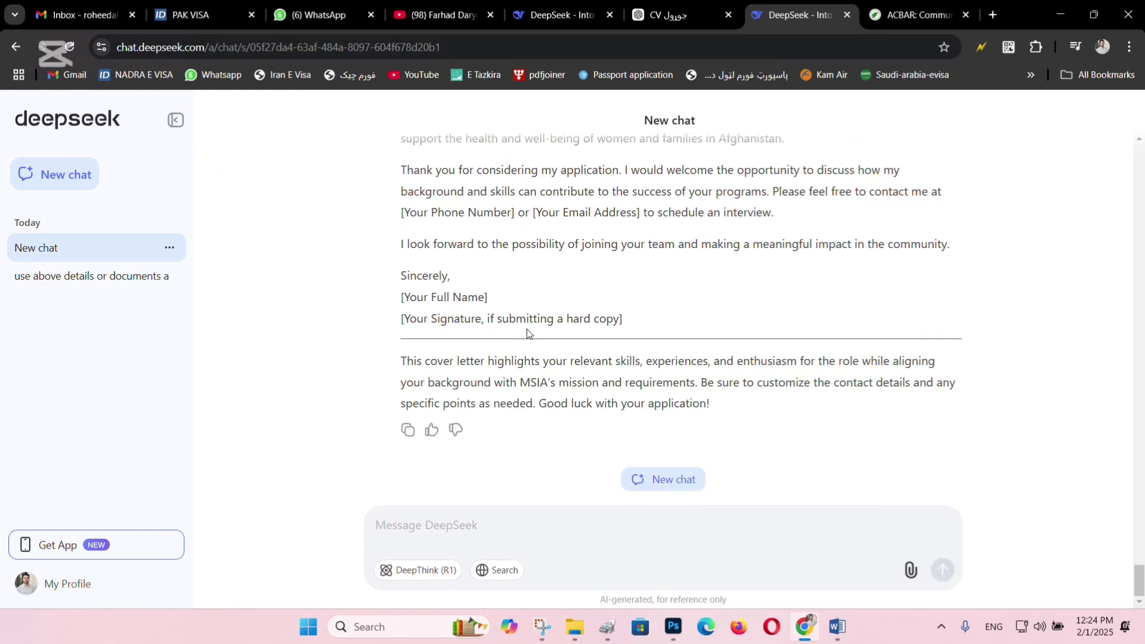
{"action": "left_click", "coordinate": [408, 429]}
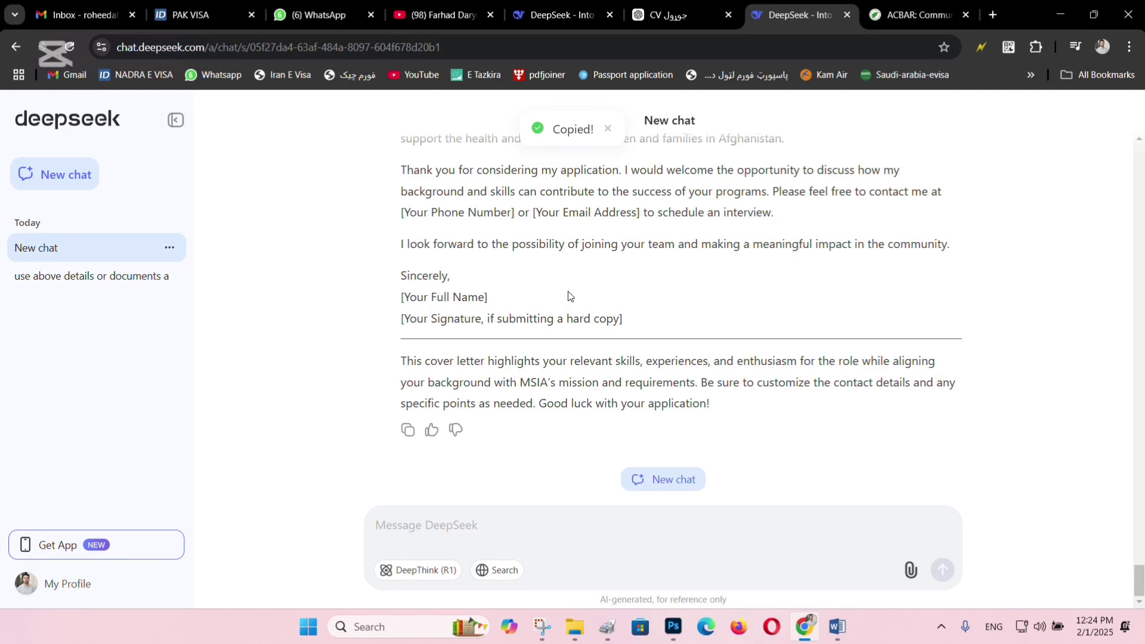
{"action": "key", "text": "super+r"}
{"action": "key", "text": "Return"}
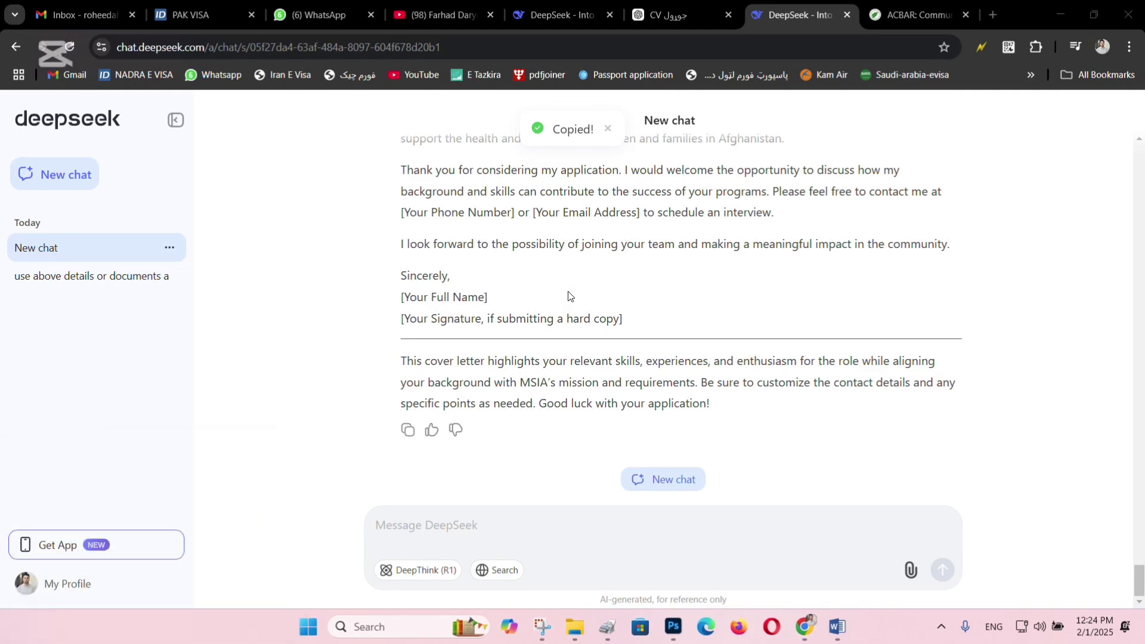
Create a blank document, maximize the window and paste in the cover letter.
{"action": "key", "text": "Return"}
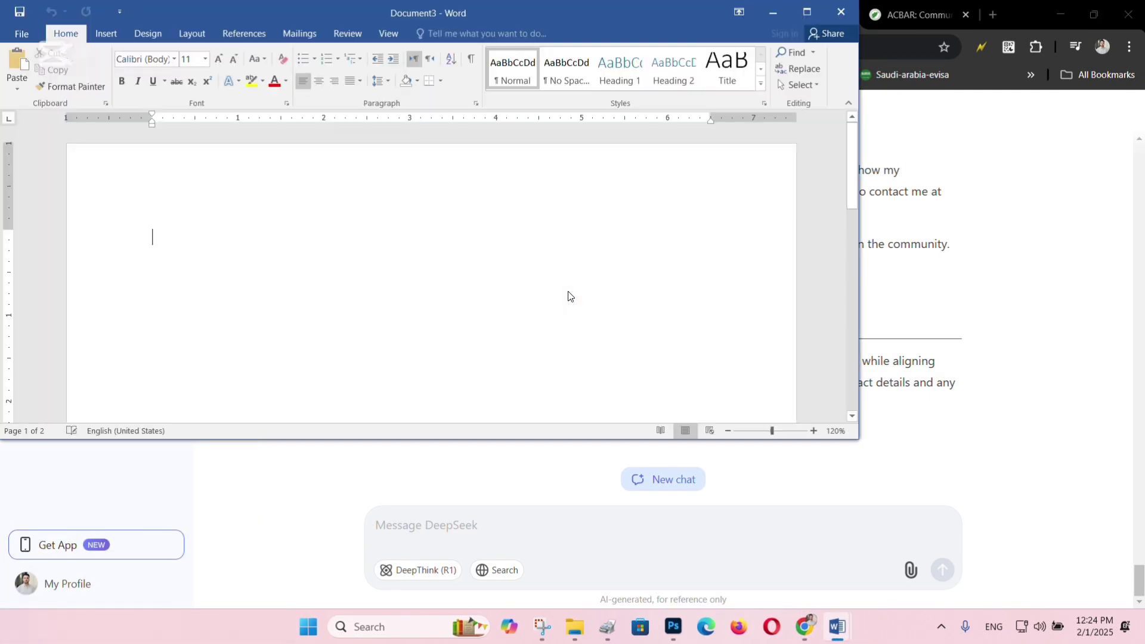
{"action": "left_click", "coordinate": [806, 12]}
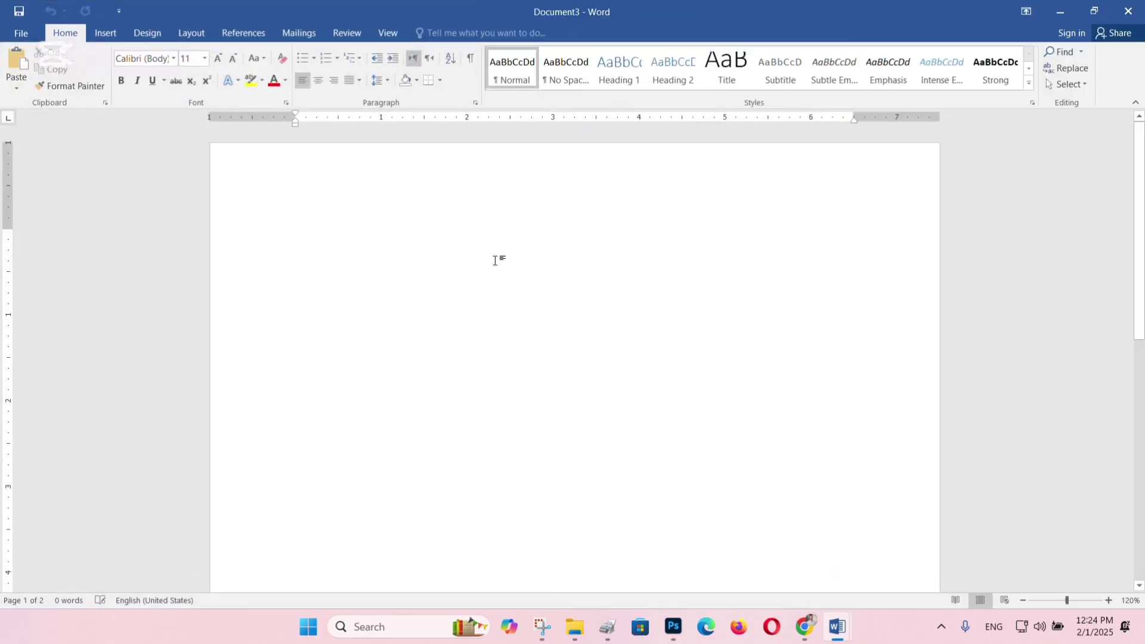
{"action": "key", "text": "ctrl+v"}
{"action": "scroll", "coordinate": [501, 388], "scroll_direction": "up", "scroll_amount": 8}
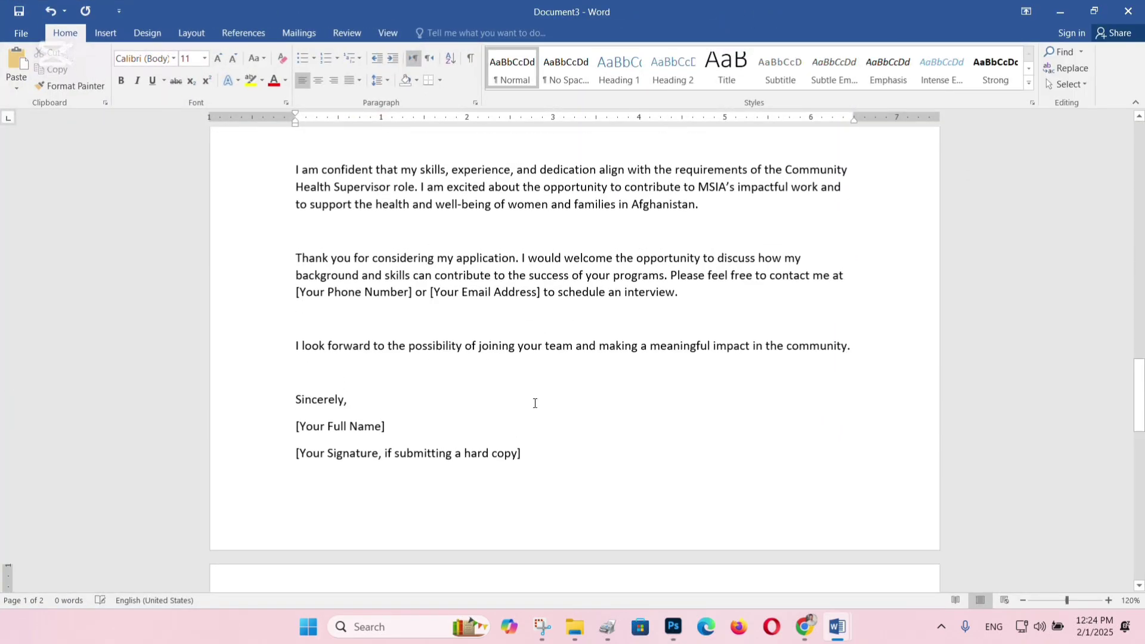
{"action": "scroll", "coordinate": [534, 403], "scroll_direction": "up", "scroll_amount": 15}
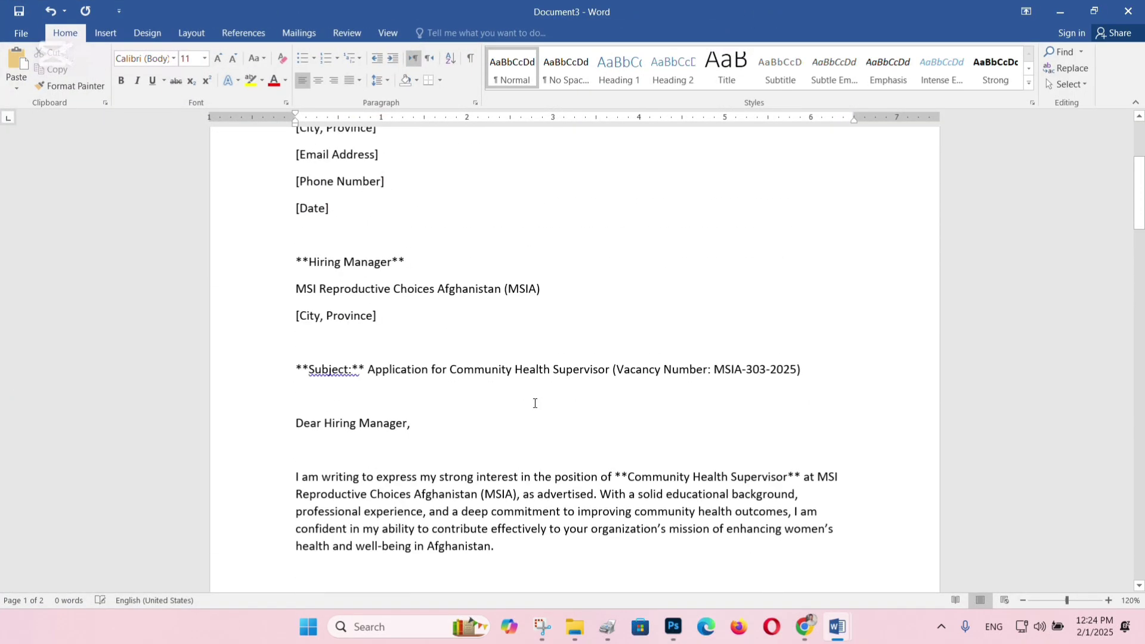
Delete the Key highlights qualifications list and its leftover empty line.
{"action": "scroll", "coordinate": [535, 403], "scroll_direction": "down", "scroll_amount": 5}
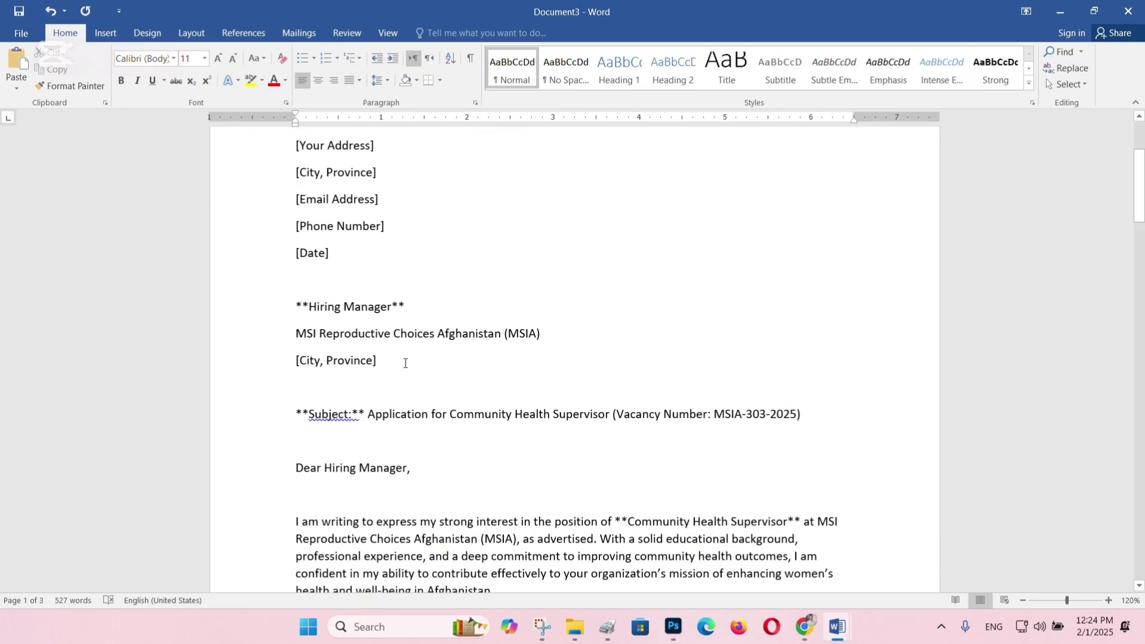
{"action": "scroll", "coordinate": [394, 396], "scroll_direction": "down", "scroll_amount": 20}
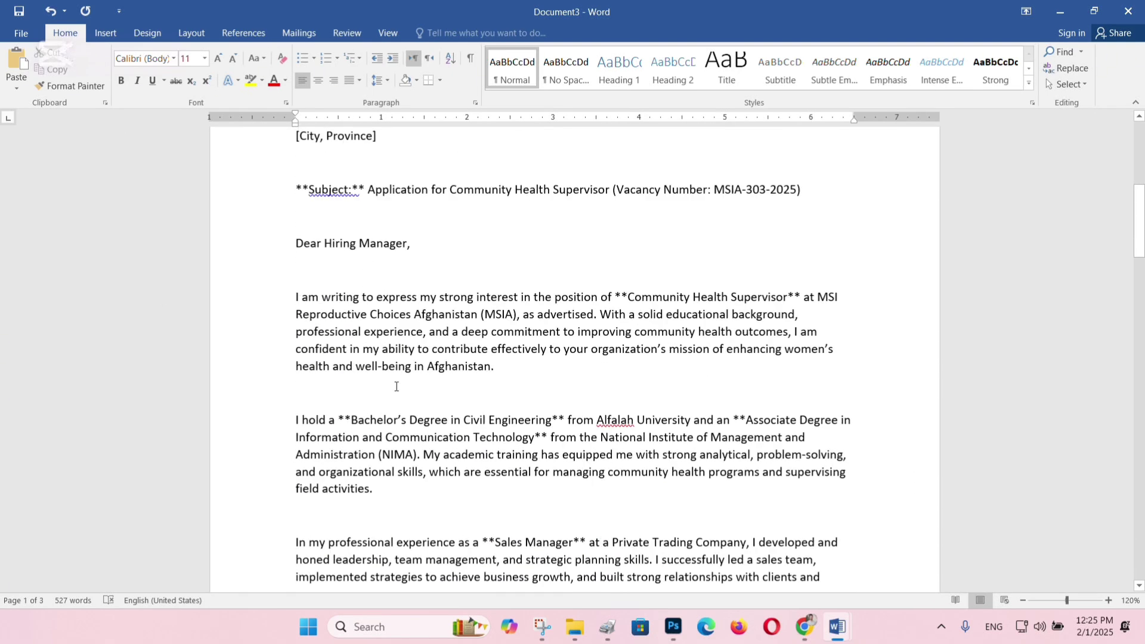
{"action": "scroll", "coordinate": [403, 378], "scroll_direction": "down", "scroll_amount": 1}
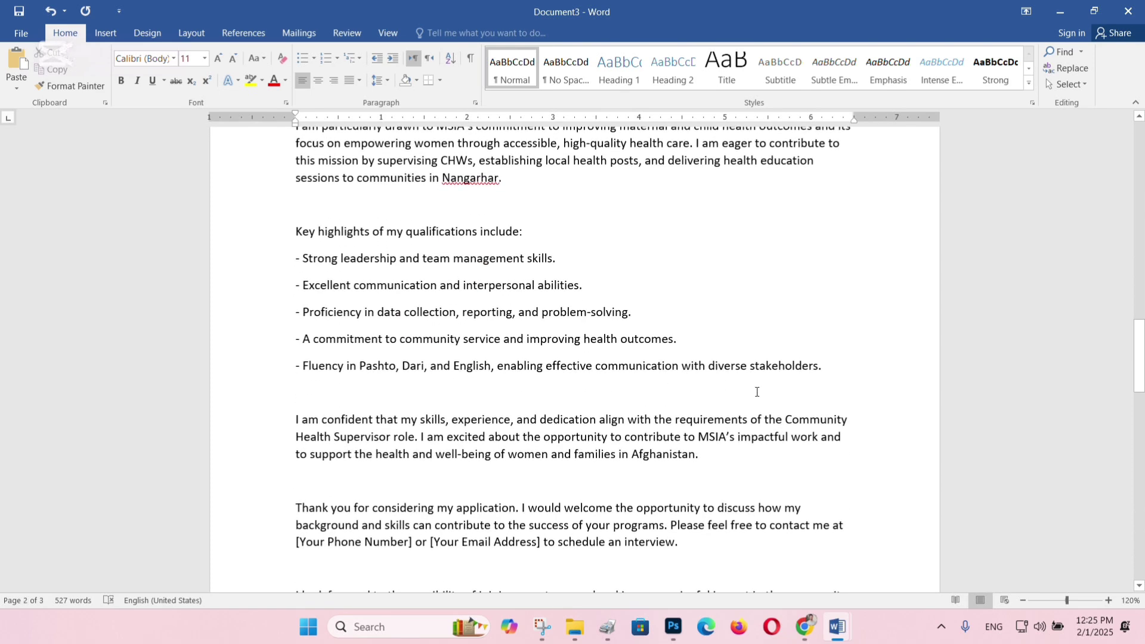
{"action": "left_click_drag", "start_coordinate": [714, 353], "coordinate": [237, 226]}
{"action": "key", "text": "BackSpace"}
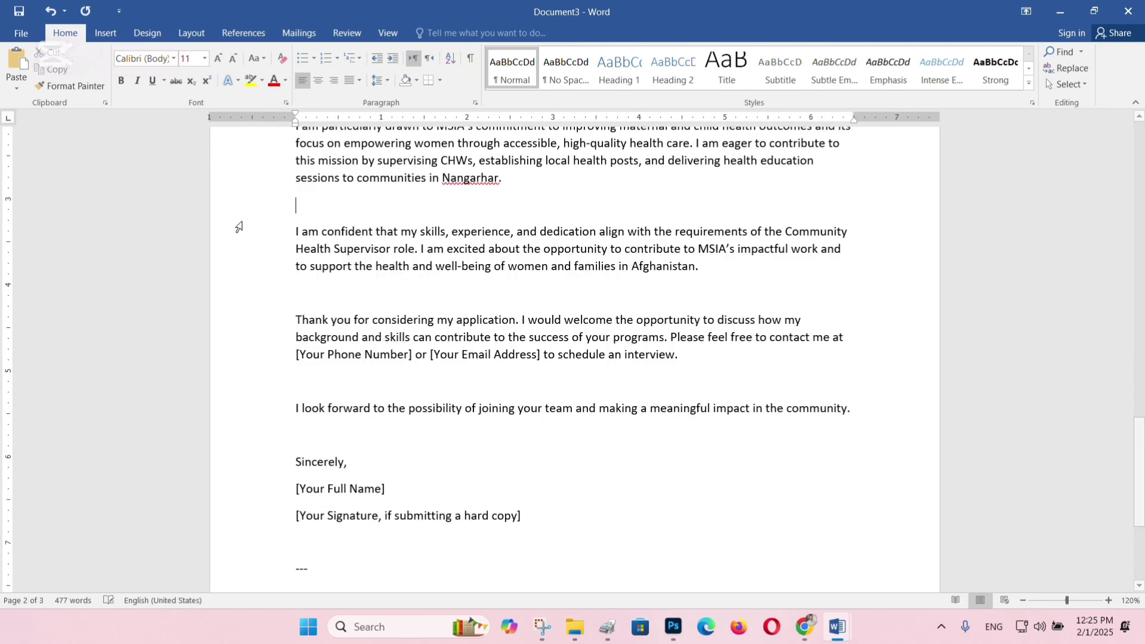
{"action": "key", "text": "BackSpace"}
{"action": "scroll", "coordinate": [238, 227], "scroll_direction": "up", "scroll_amount": 15}
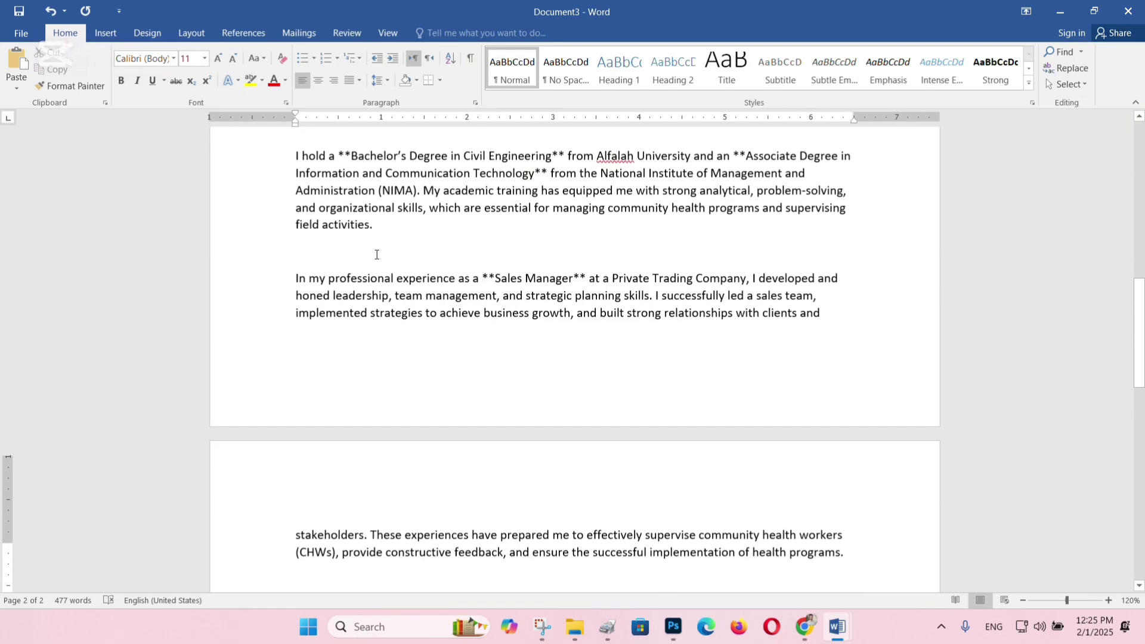
{"action": "scroll", "coordinate": [410, 319], "scroll_direction": "up", "scroll_amount": 5}
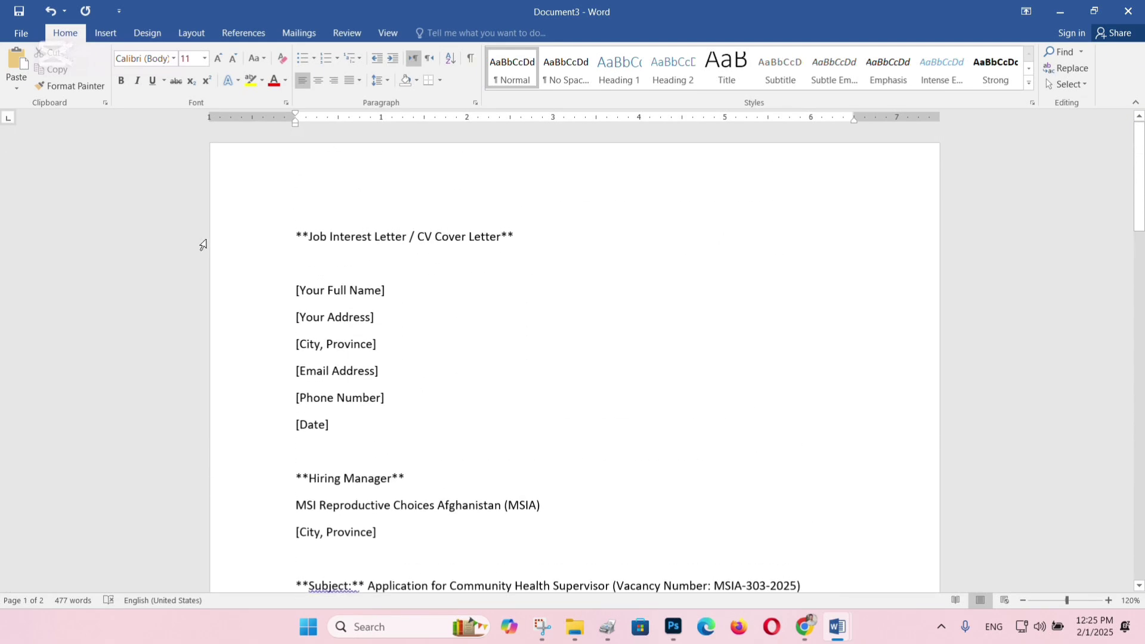
Delete the sender placeholder lines from [Your Full Name] to [Date].
{"action": "left_click_drag", "start_coordinate": [343, 424], "coordinate": [256, 162]}
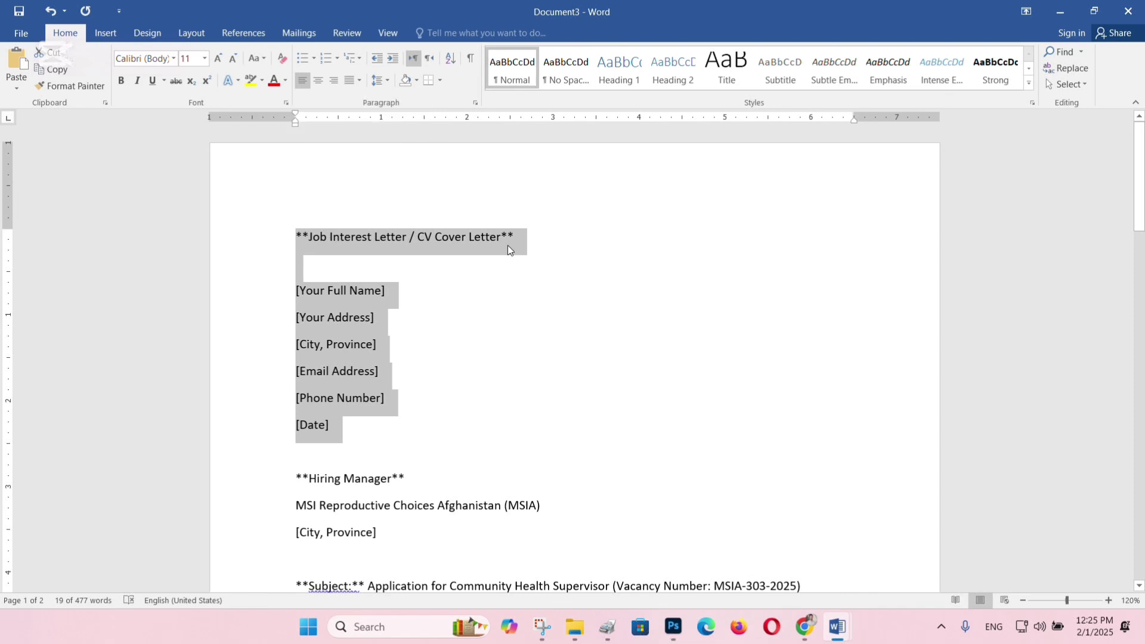
{"action": "left_click", "coordinate": [519, 292]}
{"action": "left_click", "coordinate": [209, 398]}
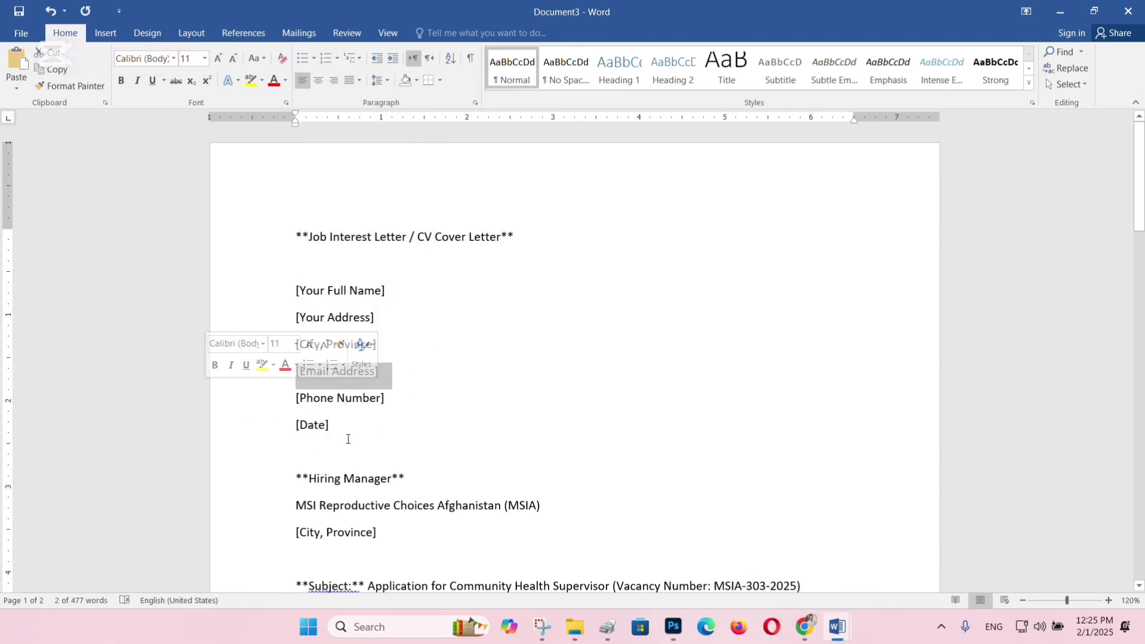
{"action": "left_click_drag", "start_coordinate": [348, 437], "coordinate": [305, 273]}
{"action": "key", "text": "Delete"}
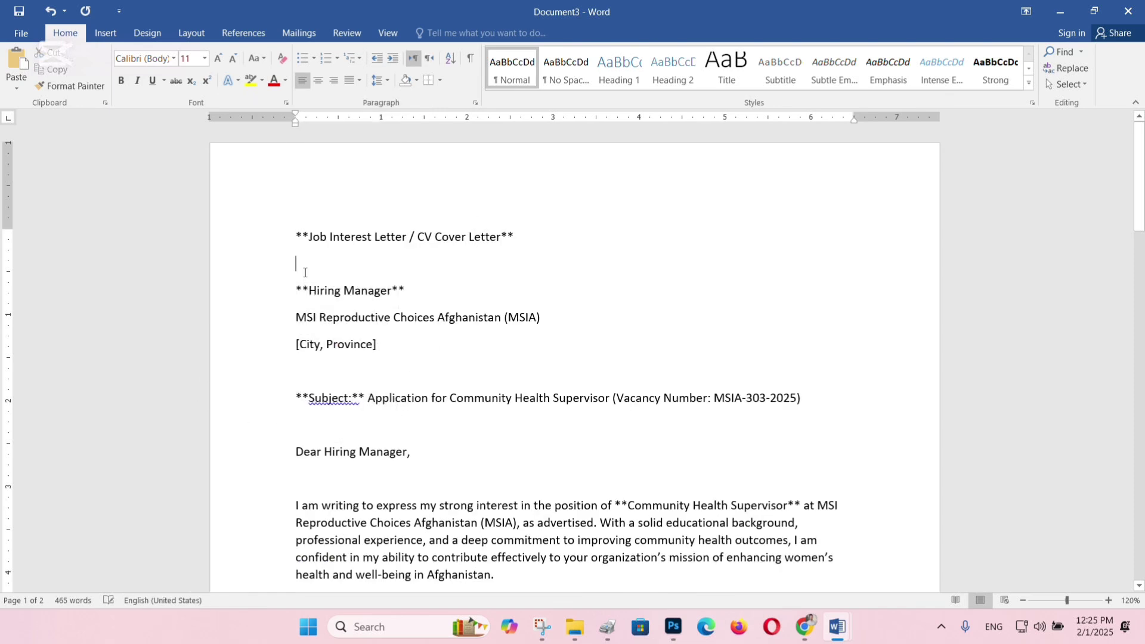
{"action": "key", "text": "BackSpace"}
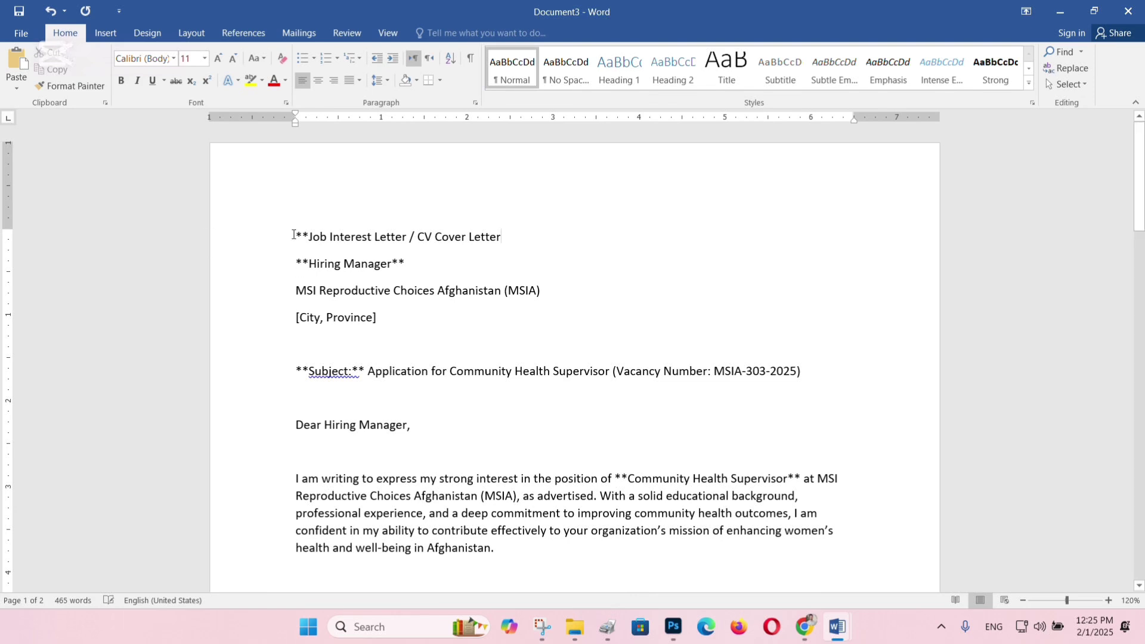
Strip the title's asterisks, make it centred, bold 14 pt, and delete the [City, Province] line.
{"action": "left_click_drag", "start_coordinate": [303, 230], "coordinate": [289, 231]}
{"action": "key", "text": "Delete"}
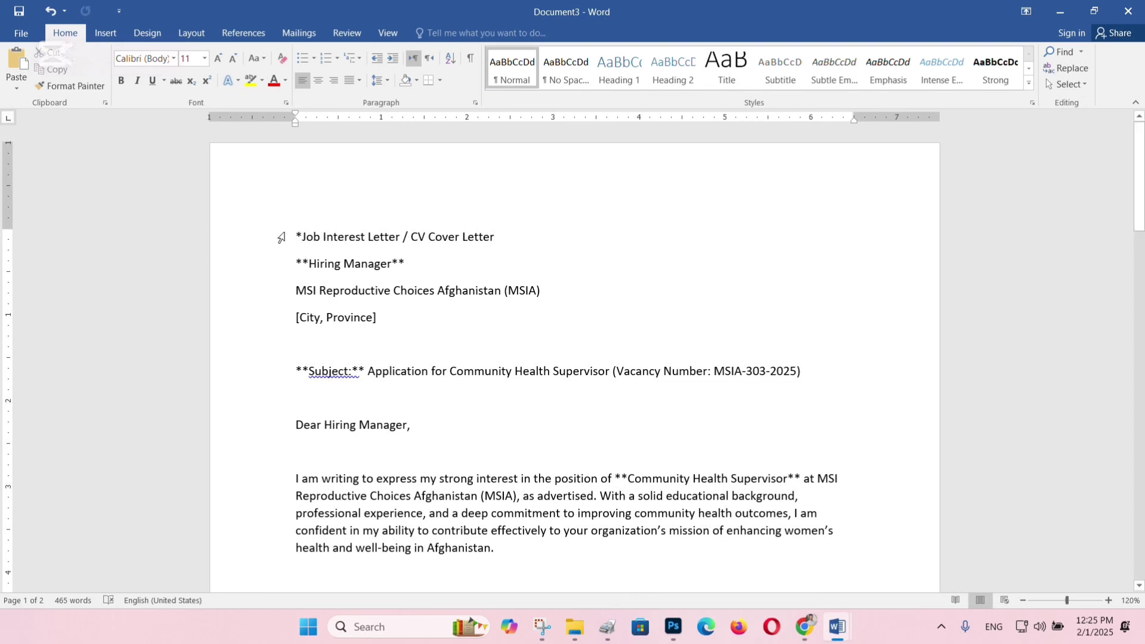
{"action": "key", "text": "Delete"}
{"action": "left_click", "coordinate": [329, 236]}
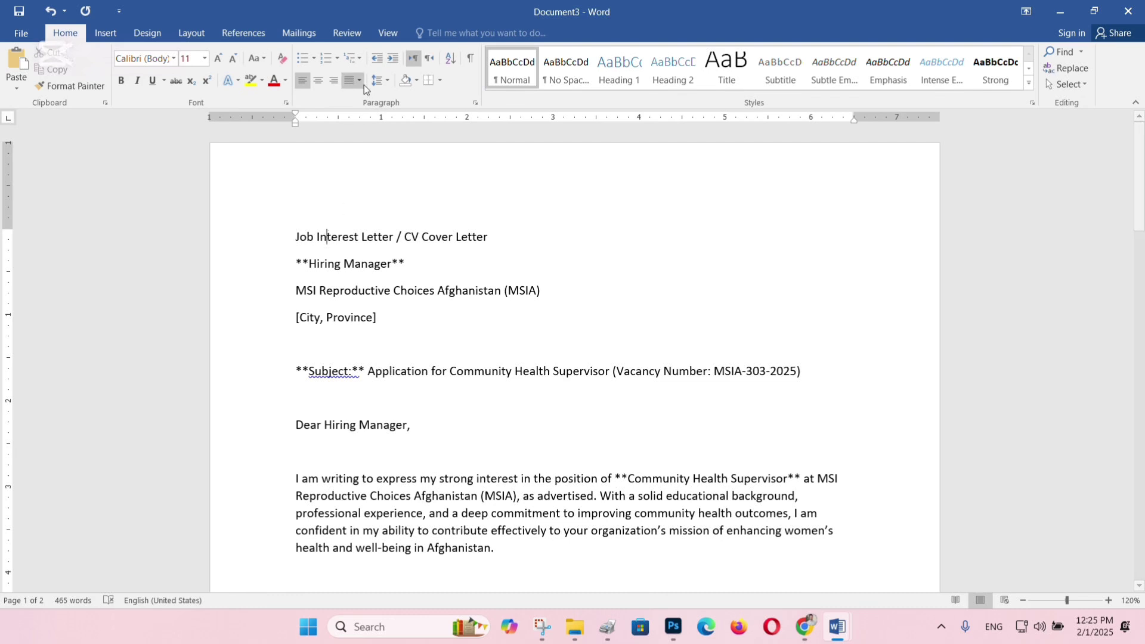
{"action": "left_click", "coordinate": [318, 80]}
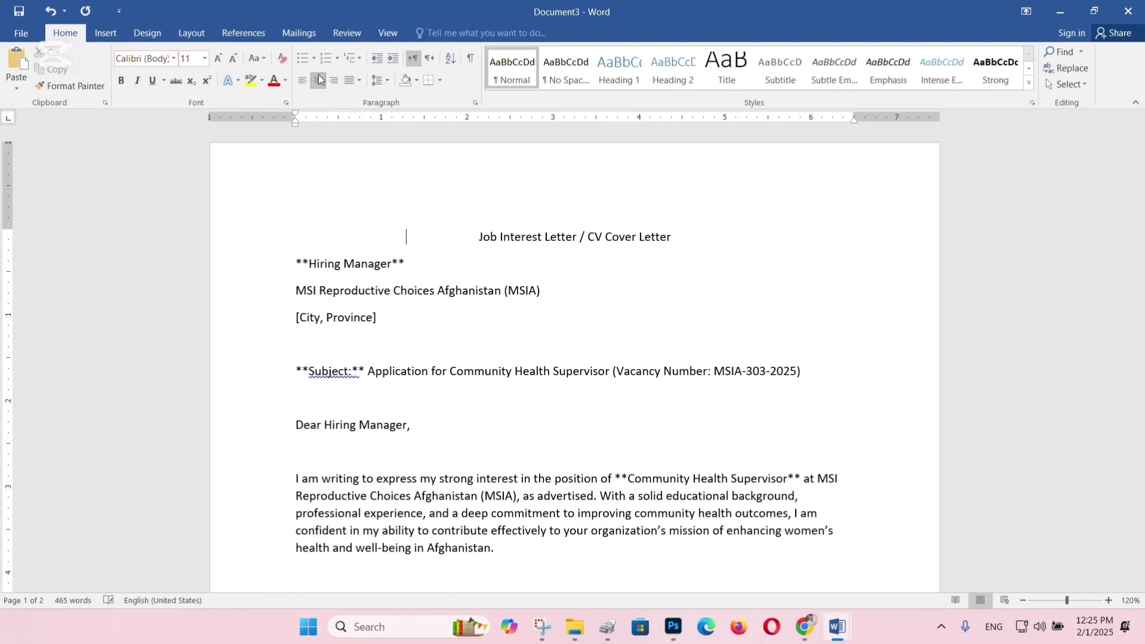
{"action": "triple_click", "coordinate": [546, 236]}
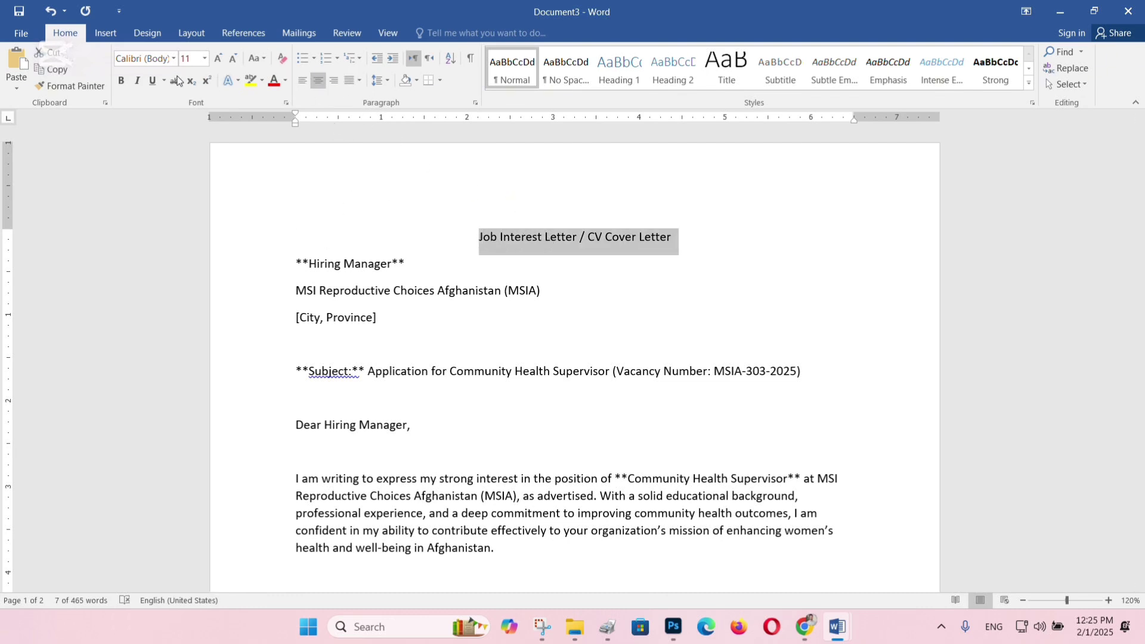
{"action": "left_click", "coordinate": [120, 79]}
{"action": "left_click", "coordinate": [219, 60]}
{"action": "left_click", "coordinate": [219, 61]}
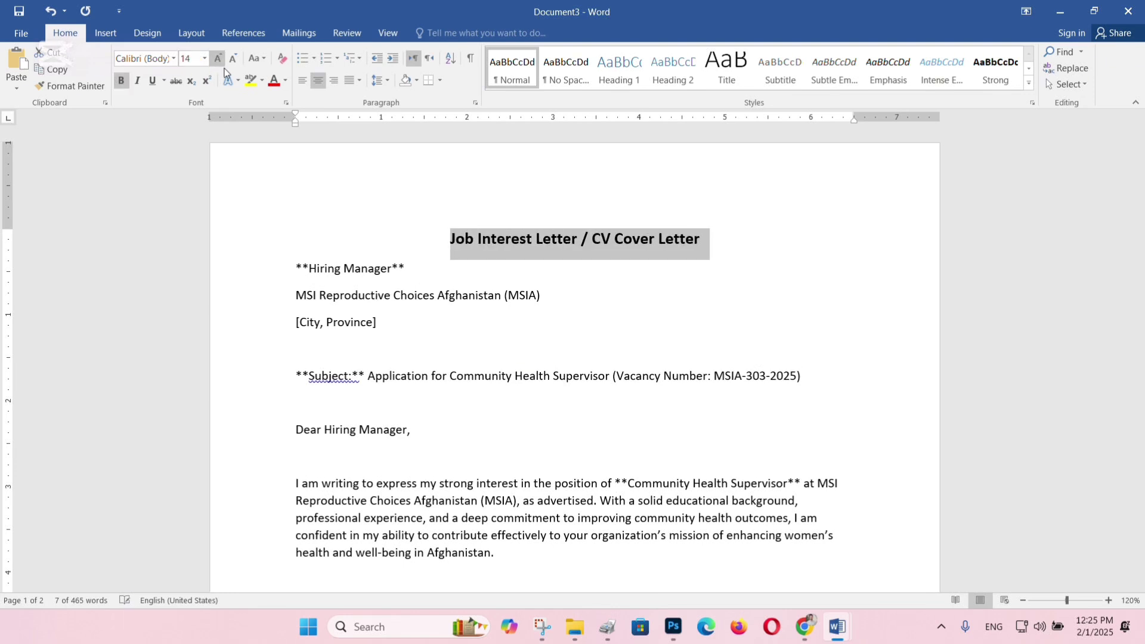
{"action": "left_click", "coordinate": [382, 314]}
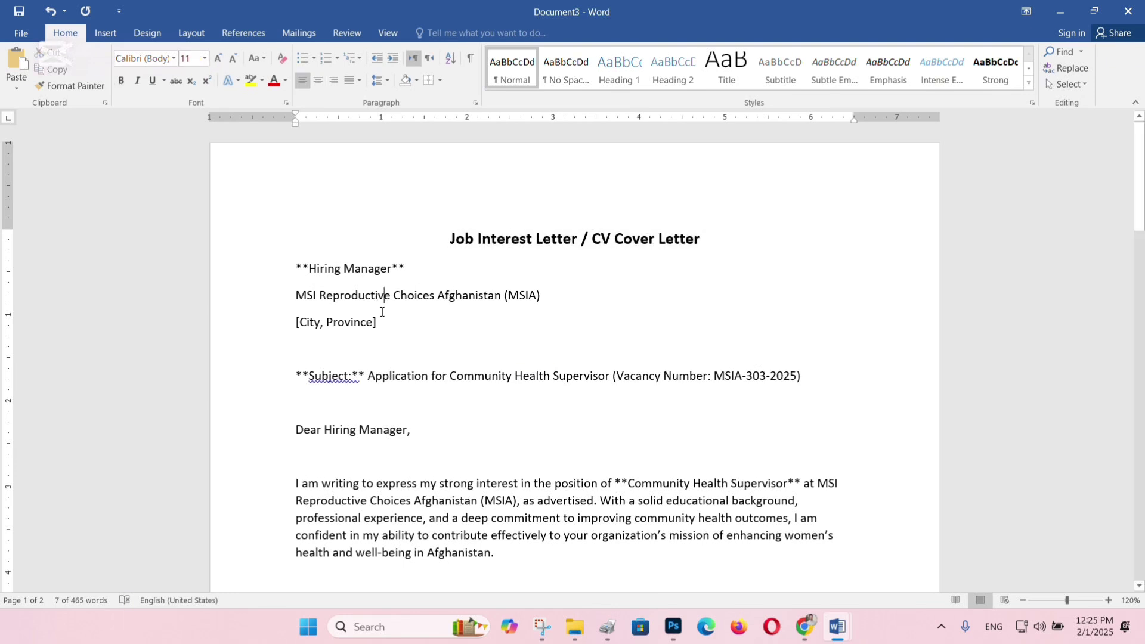
{"action": "triple_click", "coordinate": [348, 321]}
{"action": "key", "text": "BackSpace"}
{"action": "key", "text": "BackSpace"}
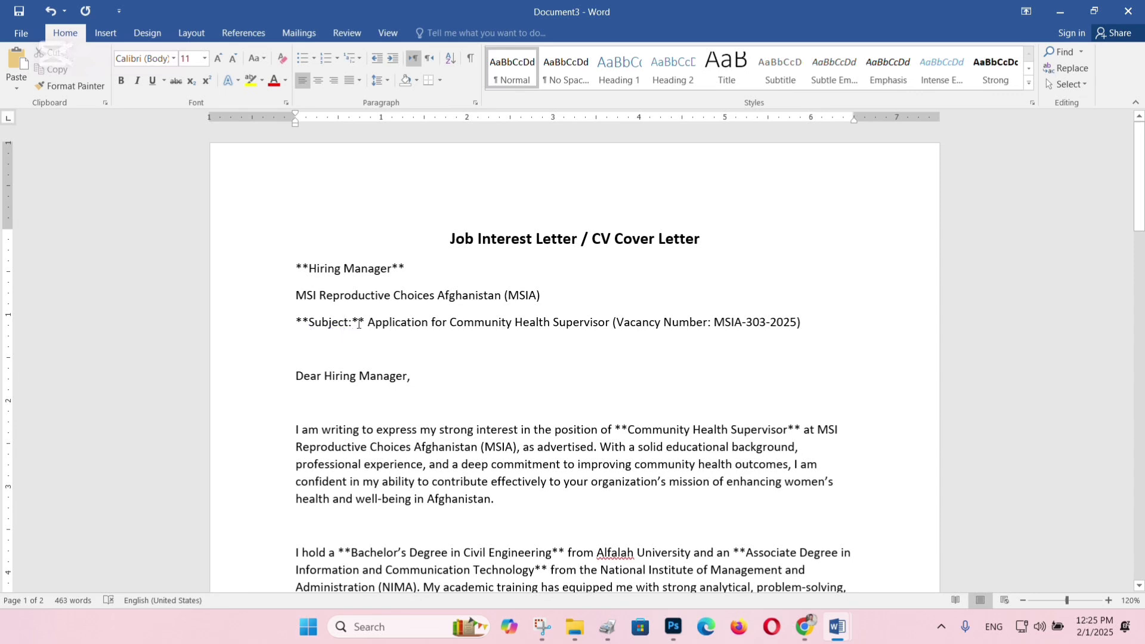
Remove the asterisks around Subject: and the empty line after the greeting.
{"action": "left_click", "coordinate": [360, 323]}
{"action": "key", "text": "Delete"}
{"action": "key", "text": "BackSpace"}
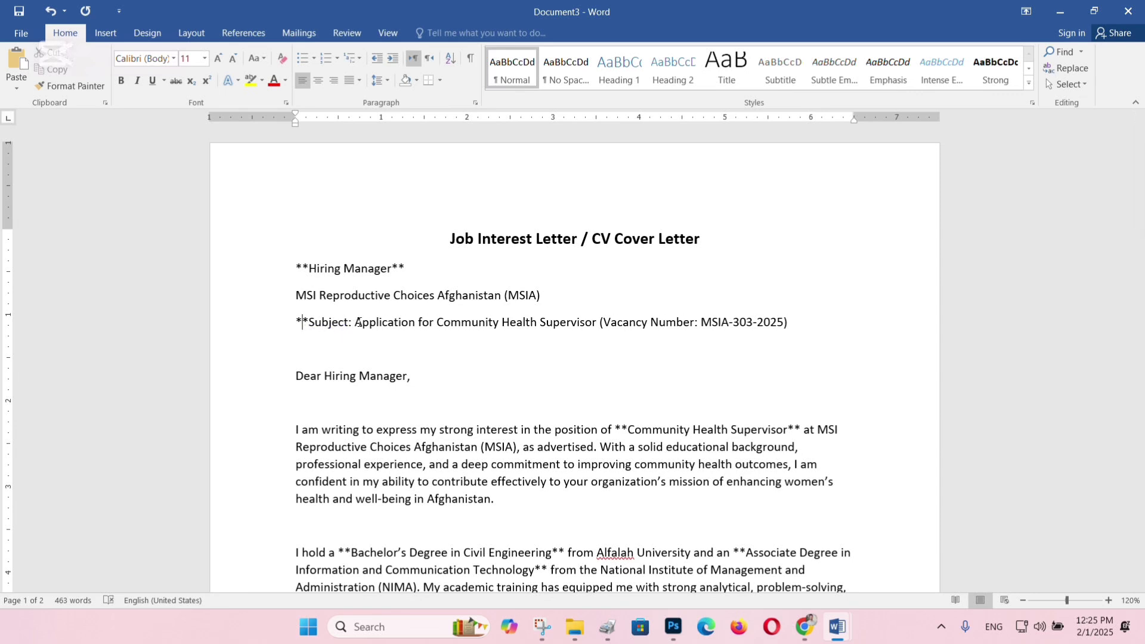
{"action": "key", "text": "BackSpace"}
{"action": "key", "text": "Delete"}
{"action": "key", "text": "Delete"}
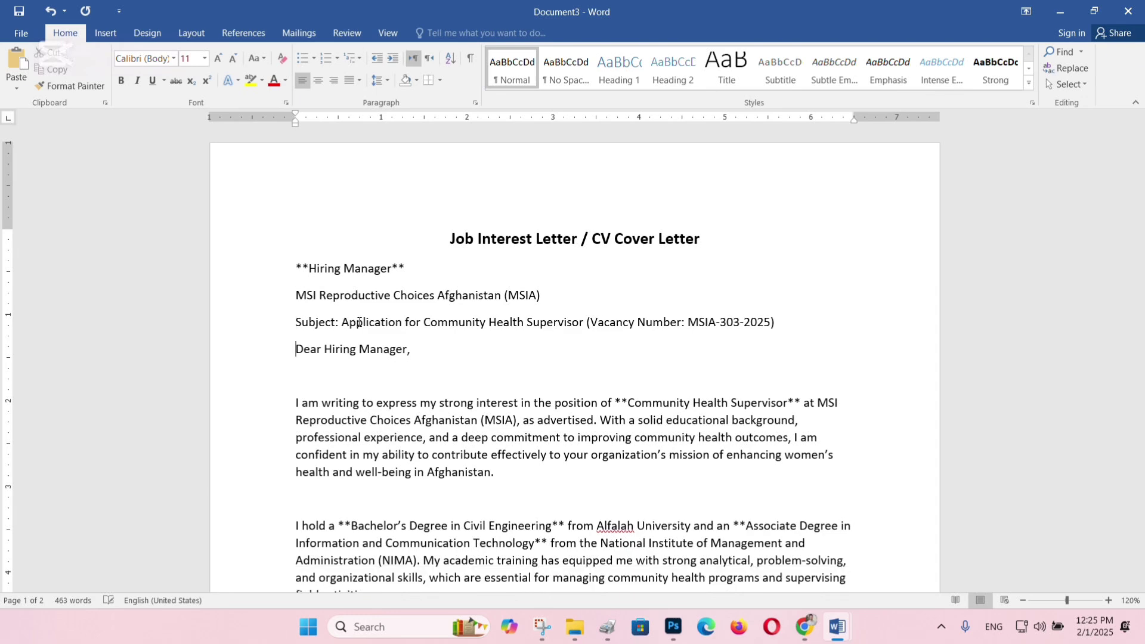
{"action": "key", "text": "BackSpace"}
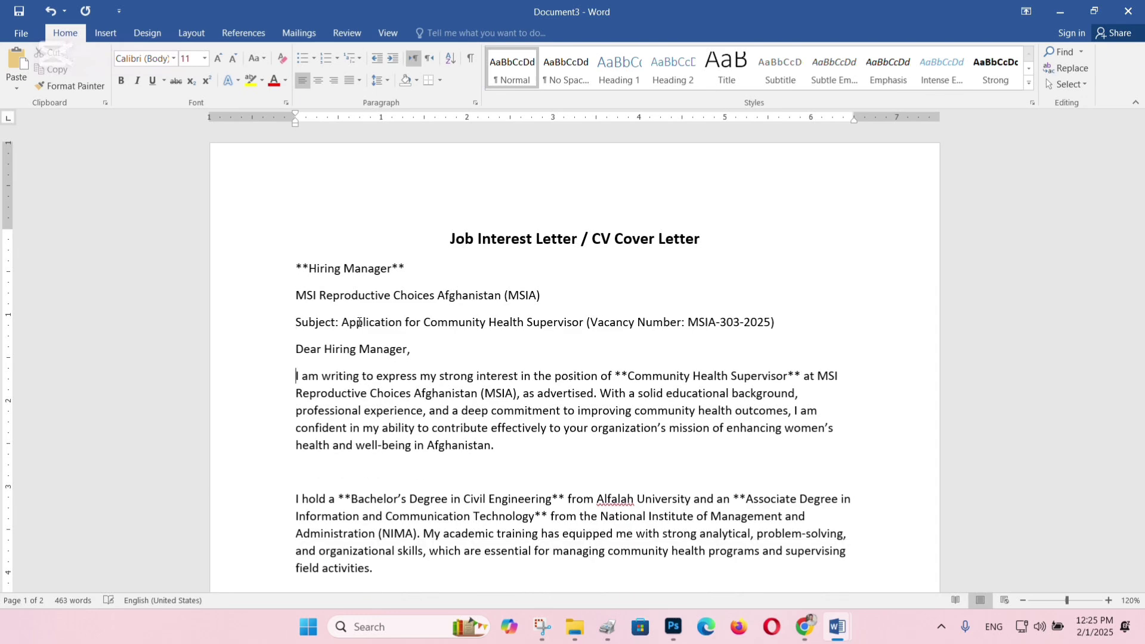
Delete the trailing advice note and the signature placeholder line.
{"action": "scroll", "coordinate": [359, 323], "scroll_direction": "down", "scroll_amount": 6}
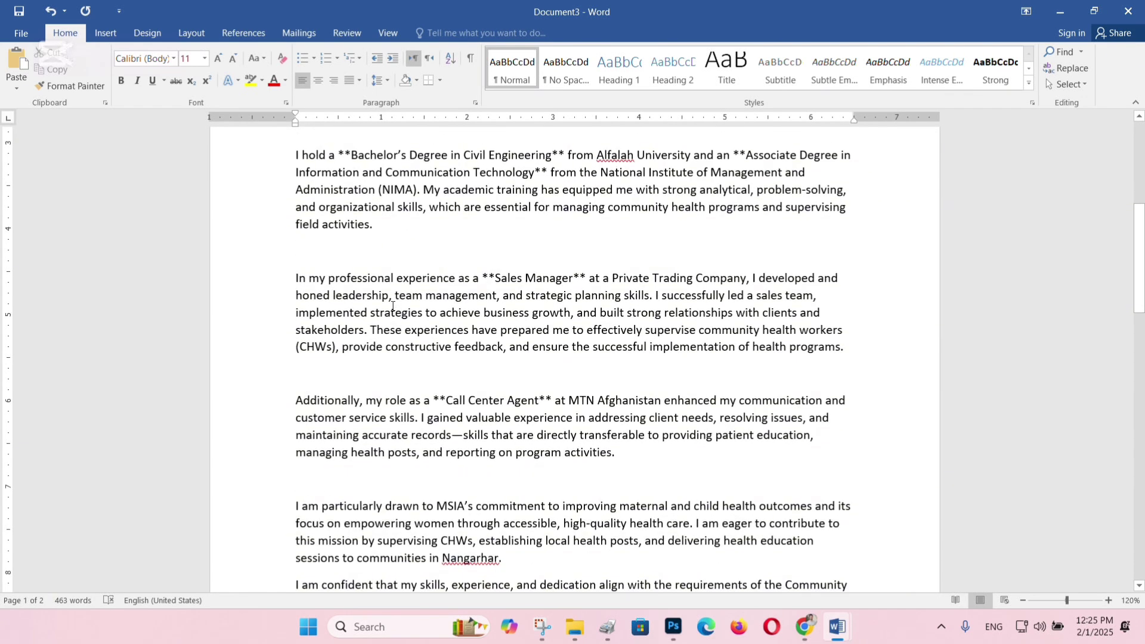
{"action": "scroll", "coordinate": [392, 306], "scroll_direction": "down", "scroll_amount": 9}
{"action": "scroll", "coordinate": [552, 312], "scroll_direction": "up", "scroll_amount": 2}
{"action": "scroll", "coordinate": [548, 310], "scroll_direction": "down", "scroll_amount": 1}
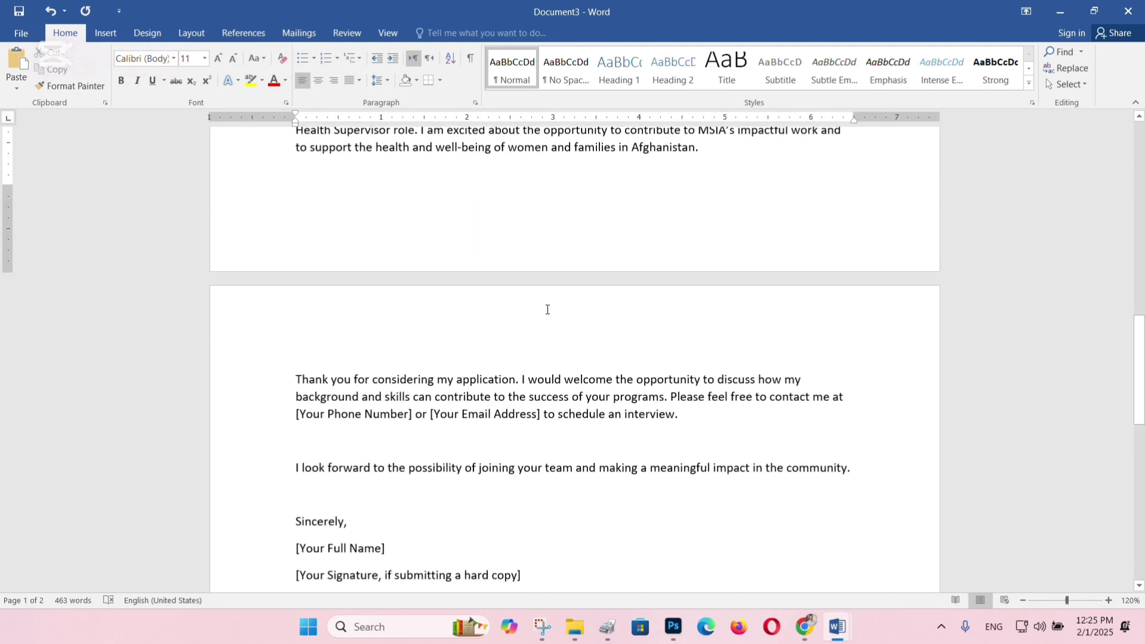
{"action": "scroll", "coordinate": [547, 309], "scroll_direction": "down", "scroll_amount": 7}
{"action": "left_click", "coordinate": [547, 330]}
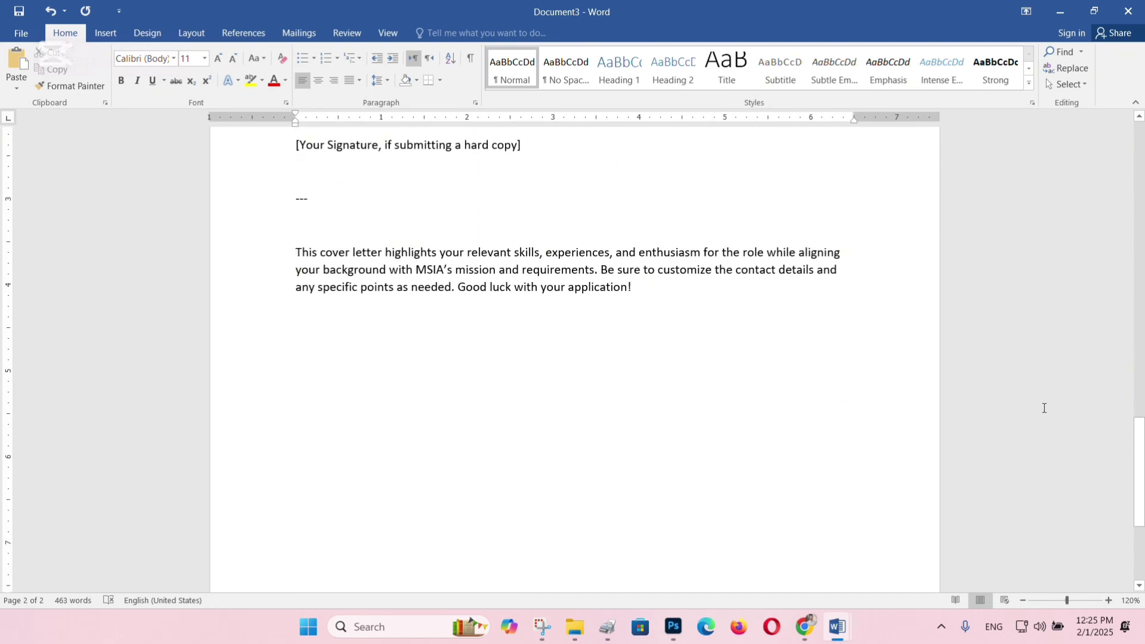
{"action": "left_click", "coordinate": [448, 172], "text": "shift"}
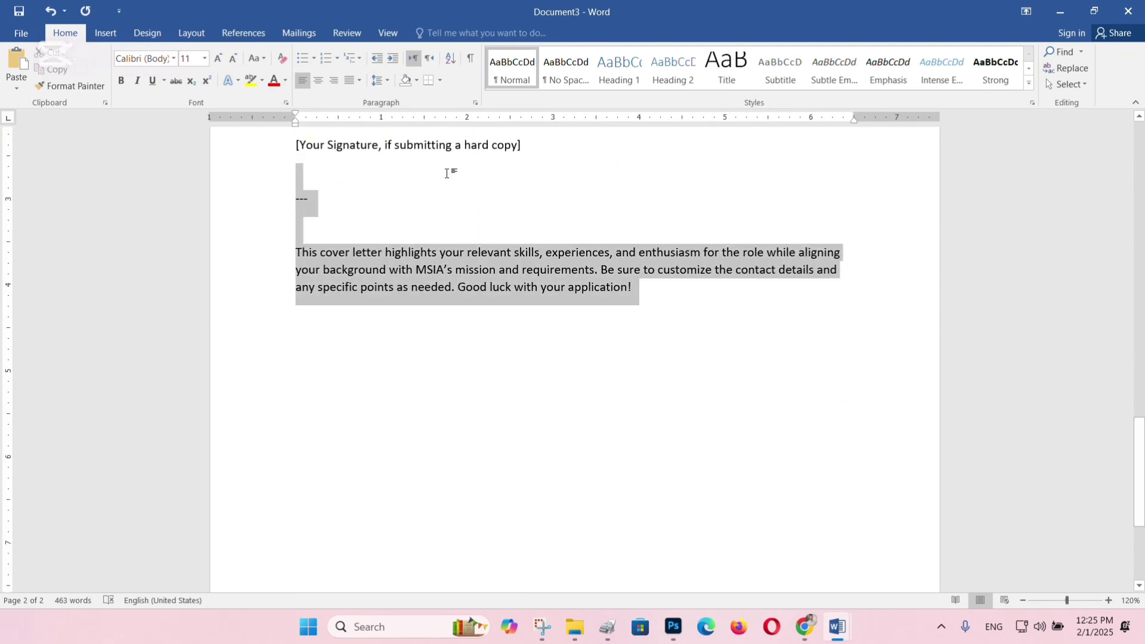
{"action": "key", "text": "BackSpace"}
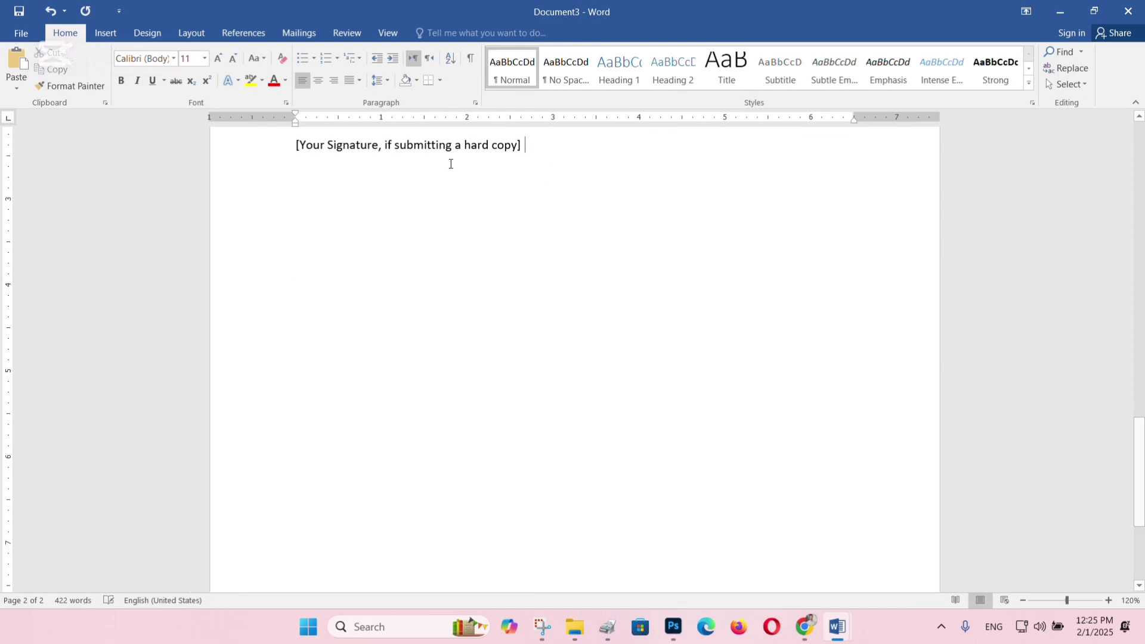
{"action": "scroll", "coordinate": [450, 164], "scroll_direction": "up", "scroll_amount": 3}
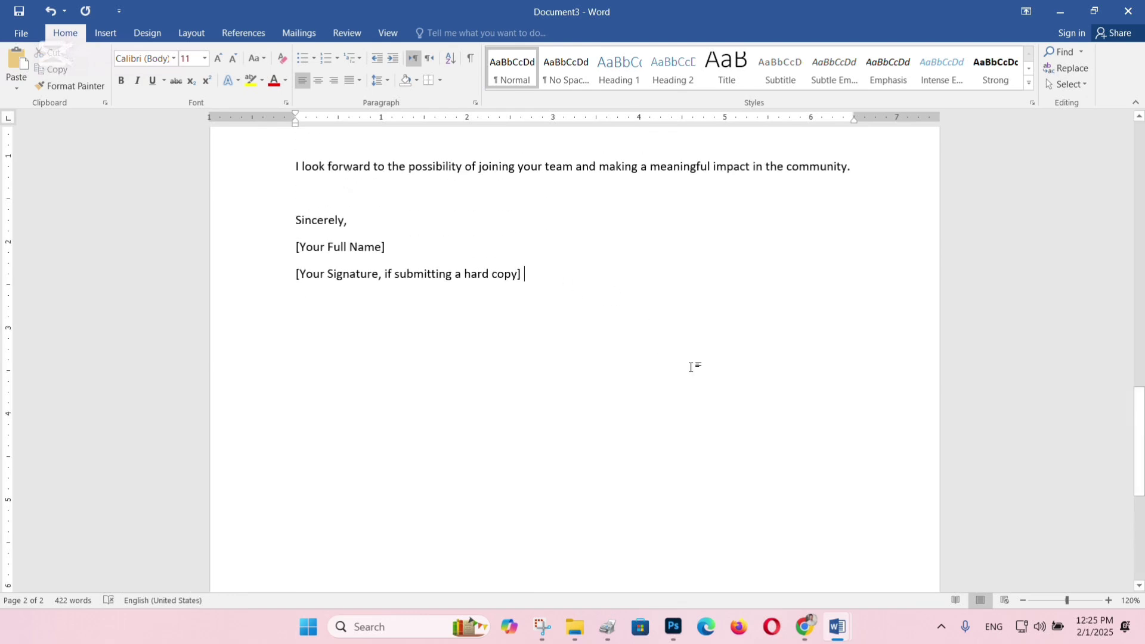
{"action": "triple_click", "coordinate": [752, 409]}
{"action": "key", "text": "BackSpace"}
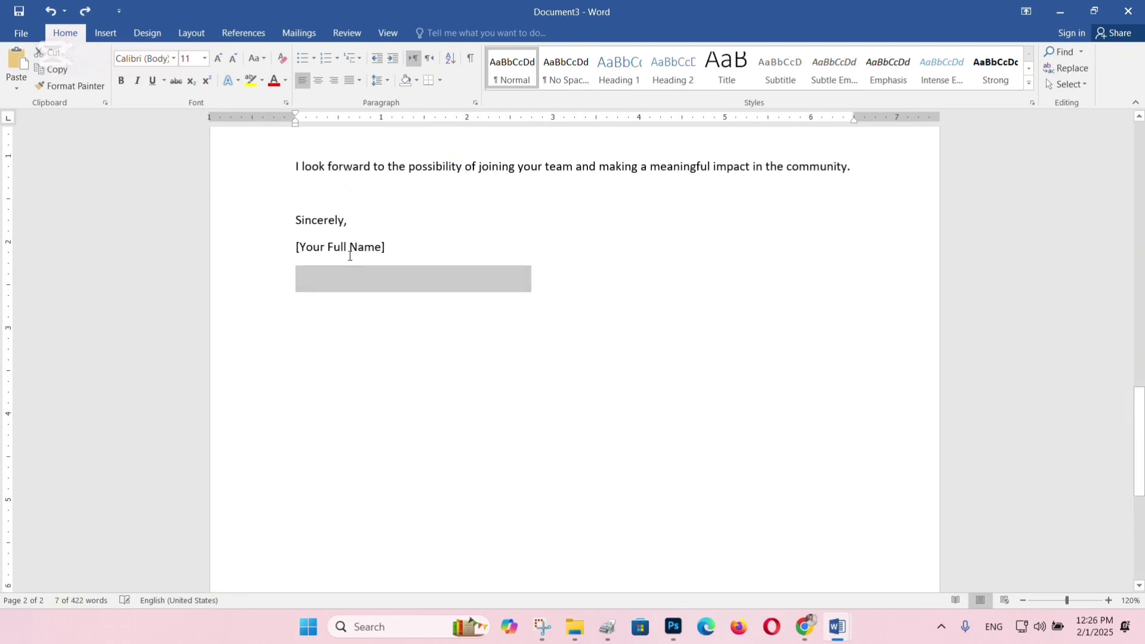
{"action": "key", "text": "BackSpace"}
{"action": "key", "text": "BackSpace"}
Delete the blank lines between the body paragraphs, down to I look forward.
{"action": "scroll", "coordinate": [349, 255], "scroll_direction": "up", "scroll_amount": 15}
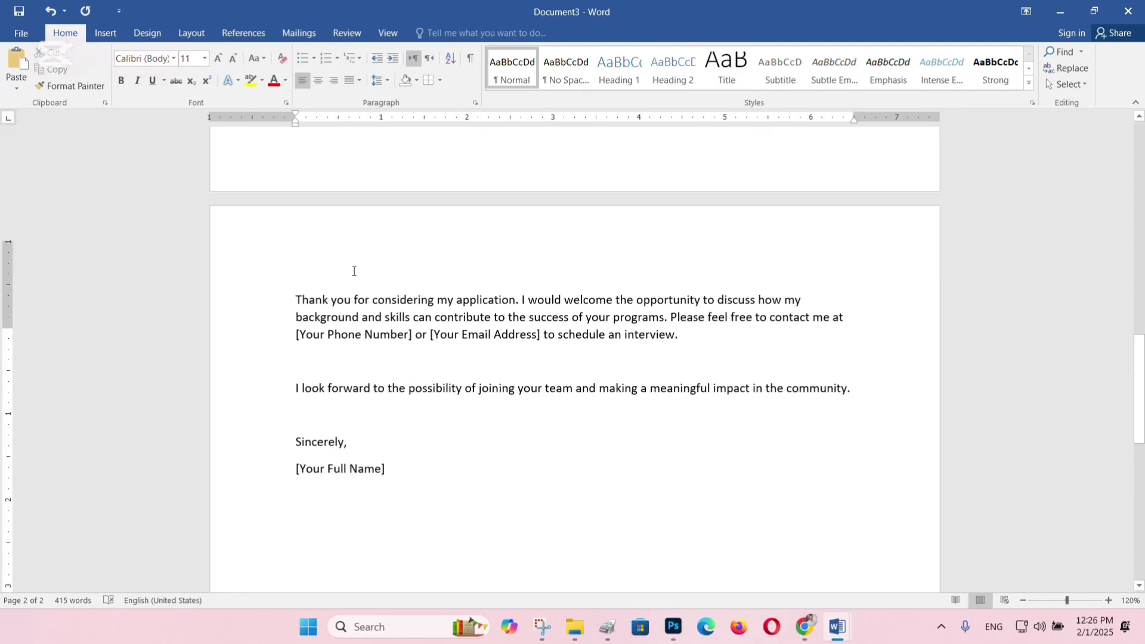
{"action": "scroll", "coordinate": [439, 332], "scroll_direction": "down", "scroll_amount": 2}
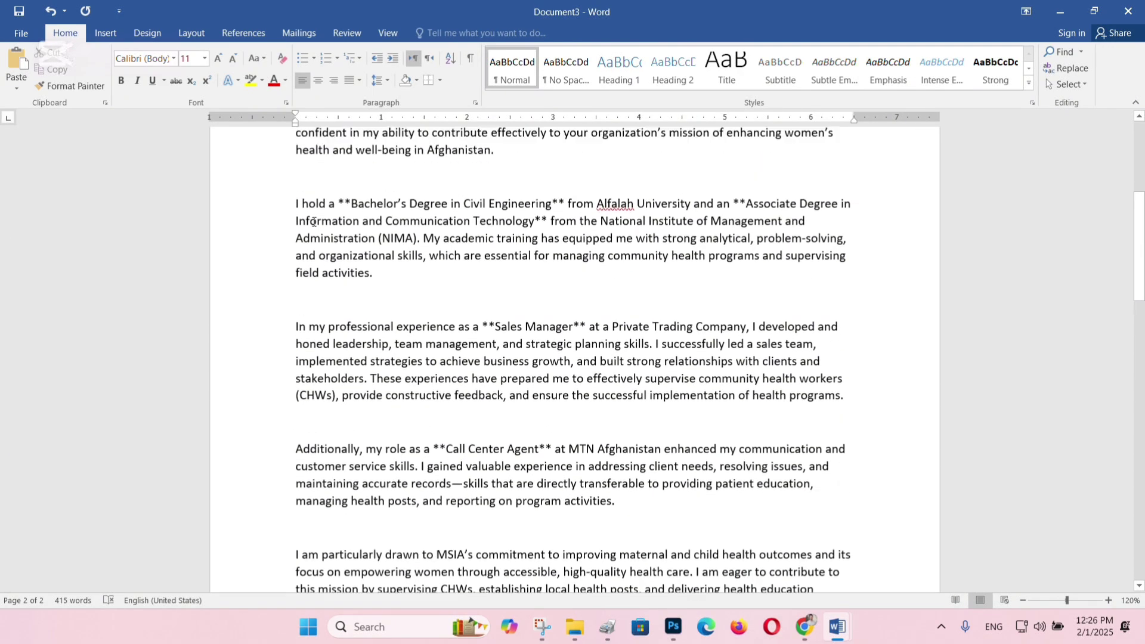
{"action": "scroll", "coordinate": [440, 332], "scroll_direction": "up", "scroll_amount": 3}
{"action": "left_click", "coordinate": [446, 297]}
{"action": "key", "text": "Delete"}
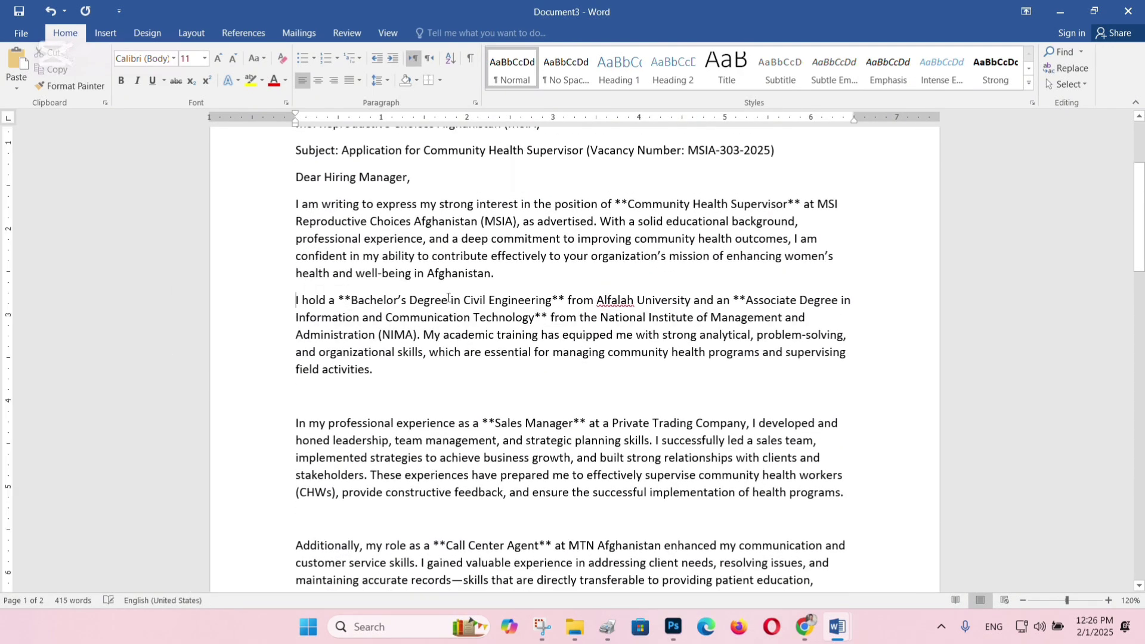
{"action": "key", "text": "Down"}
{"action": "key", "text": "Delete"}
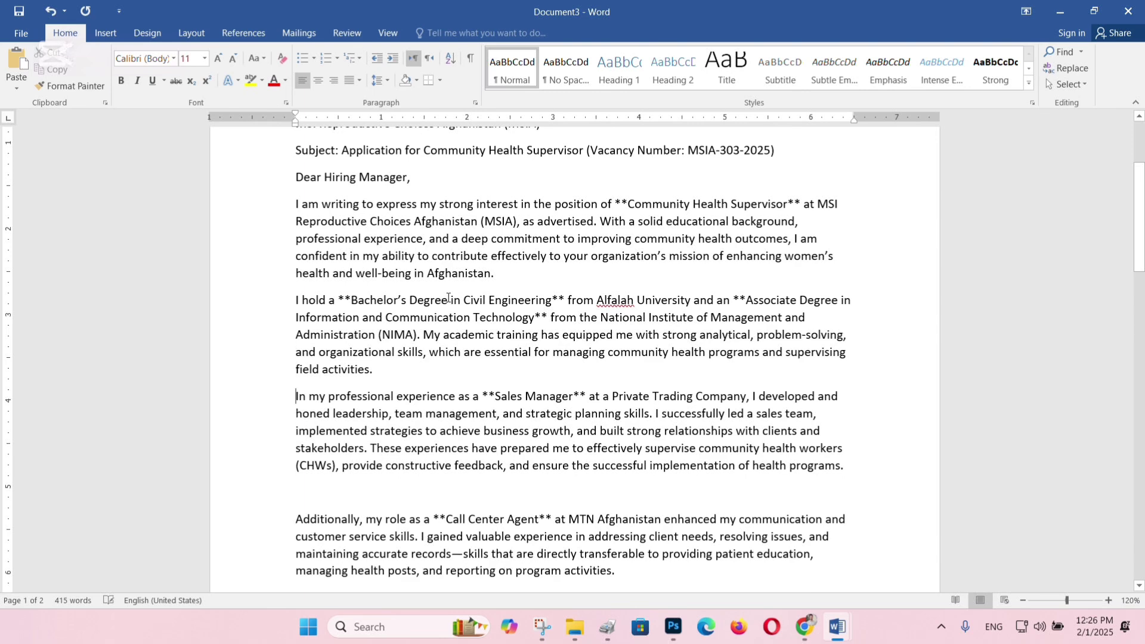
{"action": "key", "text": "Down"}
{"action": "key", "text": "Delete"}
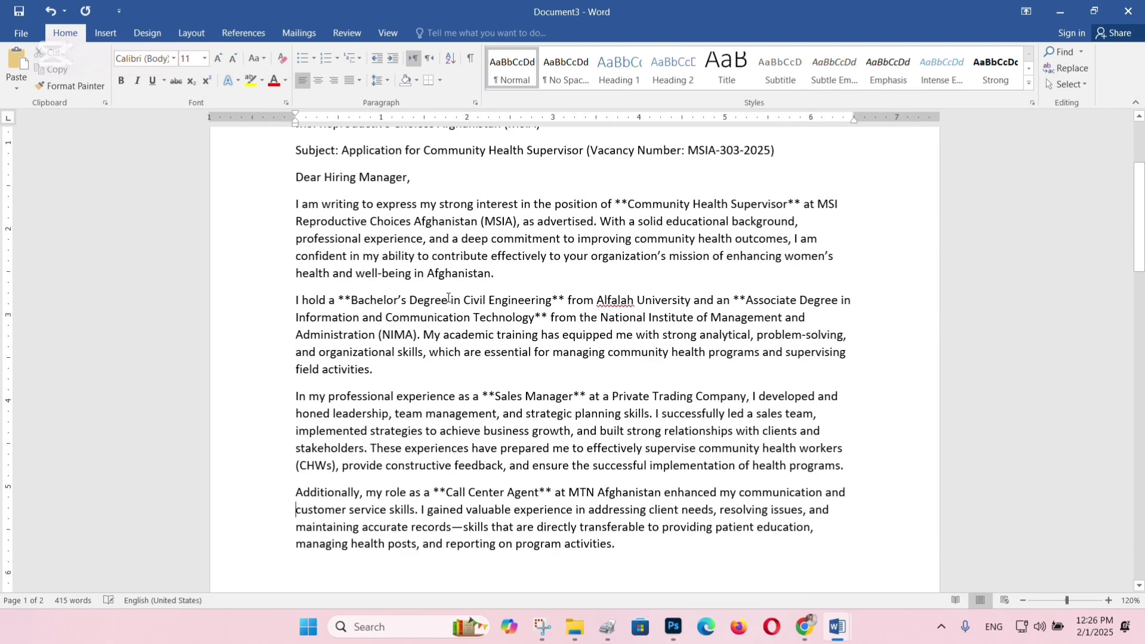
{"action": "key", "text": "Delete"}
{"action": "scroll", "coordinate": [448, 299], "scroll_direction": "down", "scroll_amount": 4}
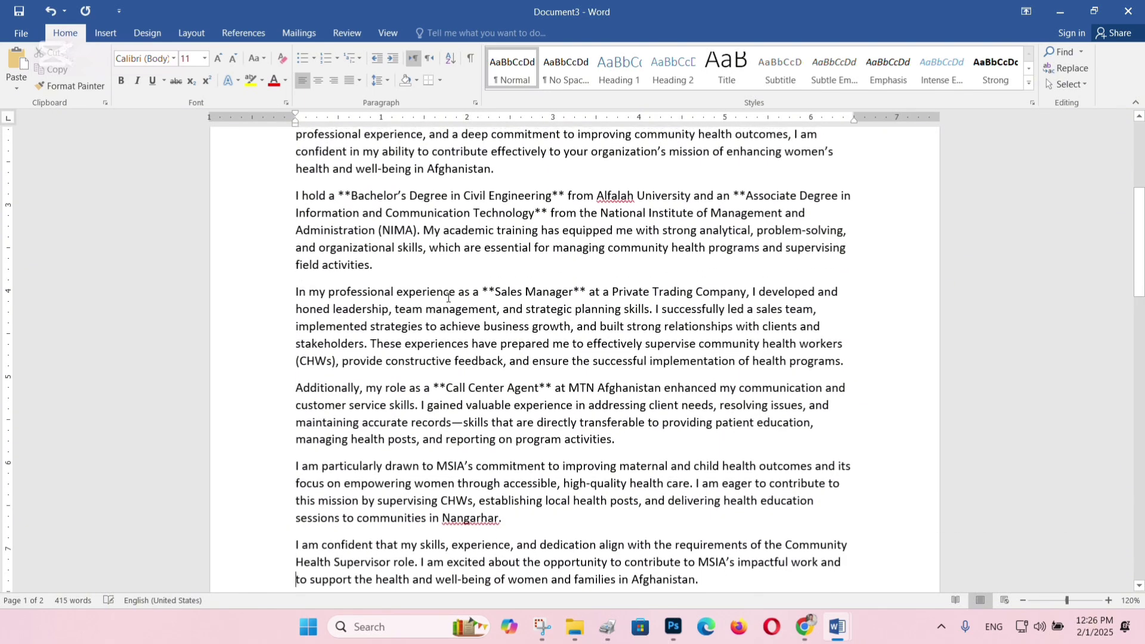
{"action": "scroll", "coordinate": [448, 298], "scroll_direction": "down", "scroll_amount": 1}
{"action": "key", "text": "BackSpace"}
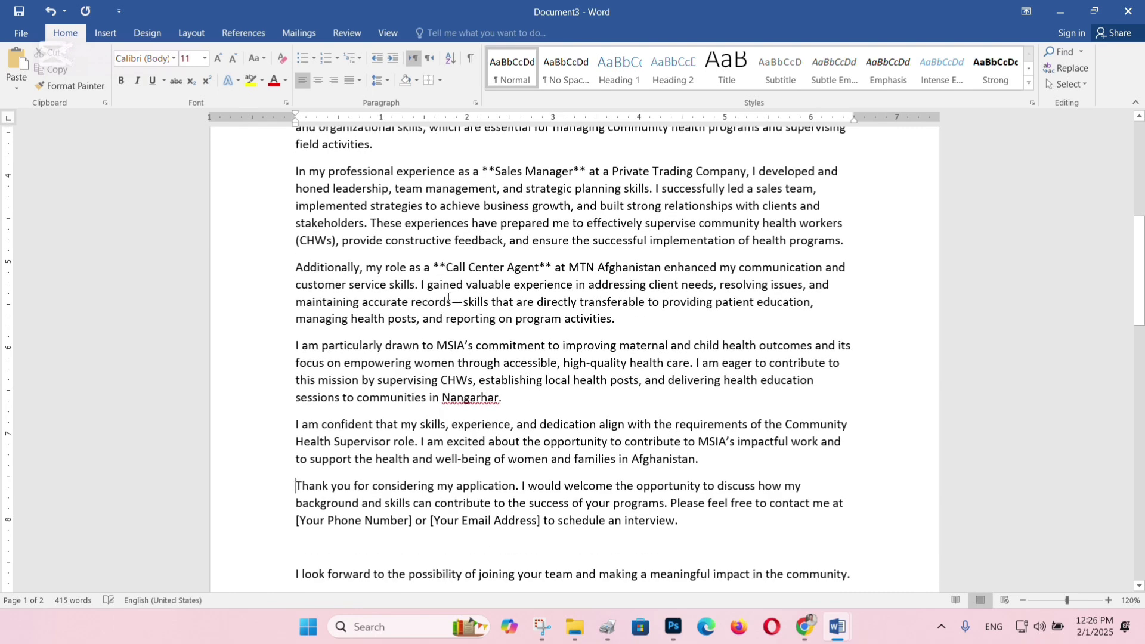
{"action": "key", "text": "BackSpace"}
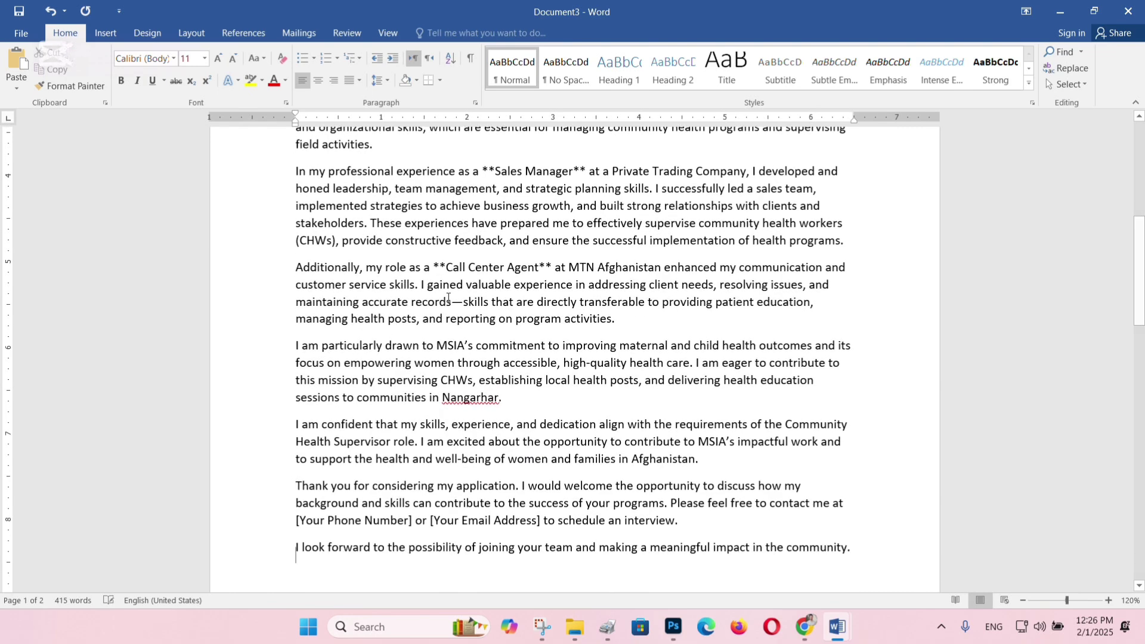
{"action": "scroll", "coordinate": [448, 298], "scroll_direction": "down", "scroll_amount": 5}
{"action": "scroll", "coordinate": [573, 297], "scroll_direction": "up", "scroll_amount": 14}
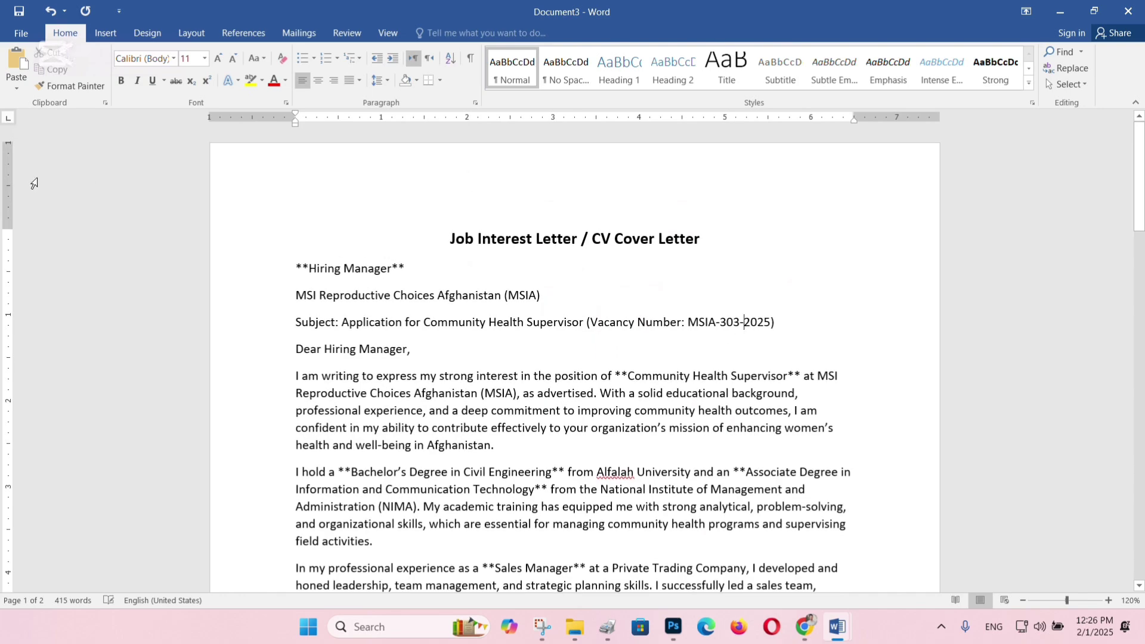
Justify the letter text from the Subject line through the closing with Ctrl+J.
{"action": "scroll", "coordinate": [355, 267], "scroll_direction": "down", "scroll_amount": 4}
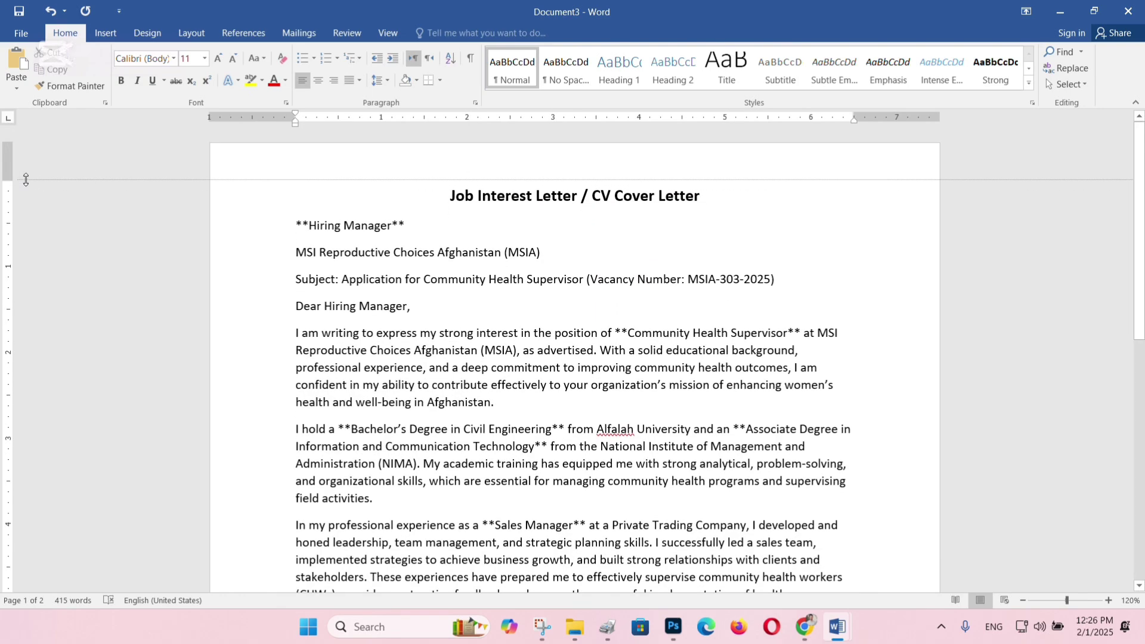
{"action": "scroll", "coordinate": [355, 266], "scroll_direction": "down", "scroll_amount": 6}
{"action": "scroll", "coordinate": [481, 438], "scroll_direction": "up", "scroll_amount": 8}
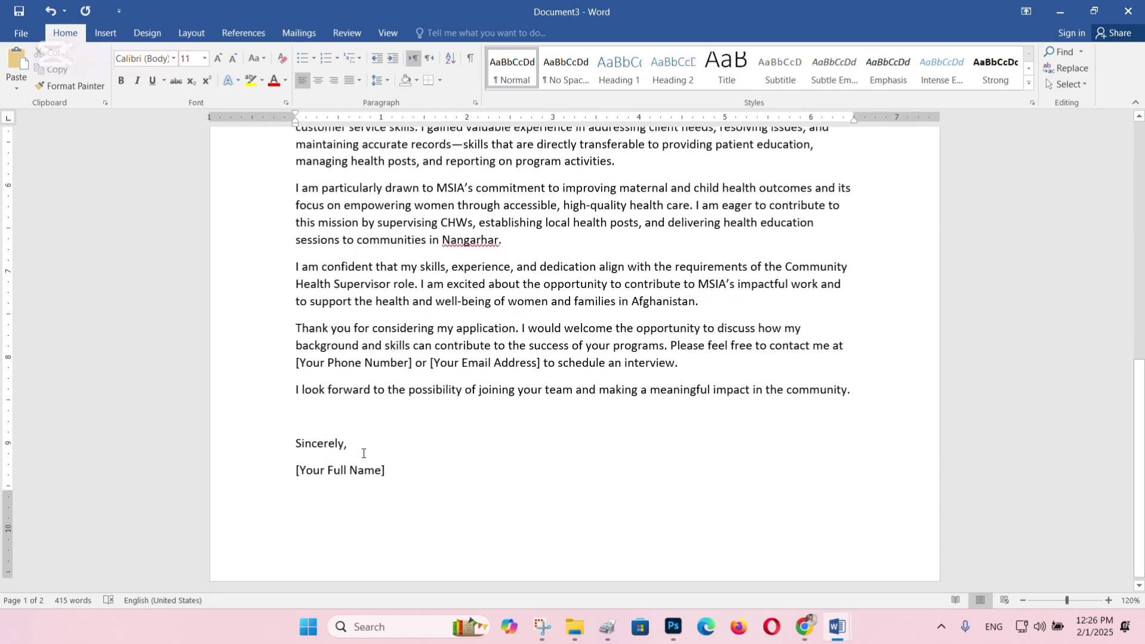
{"action": "scroll", "coordinate": [510, 421], "scroll_direction": "down", "scroll_amount": 7}
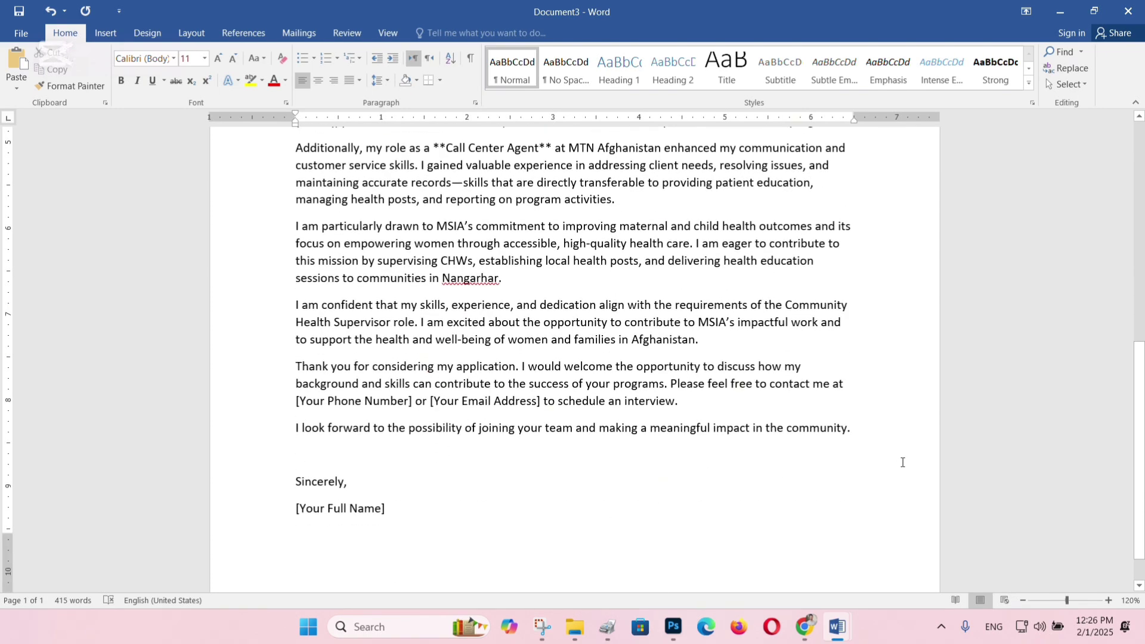
{"action": "left_click_drag", "start_coordinate": [902, 462], "coordinate": [529, 278]}
{"action": "key", "text": "ctrl+j"}
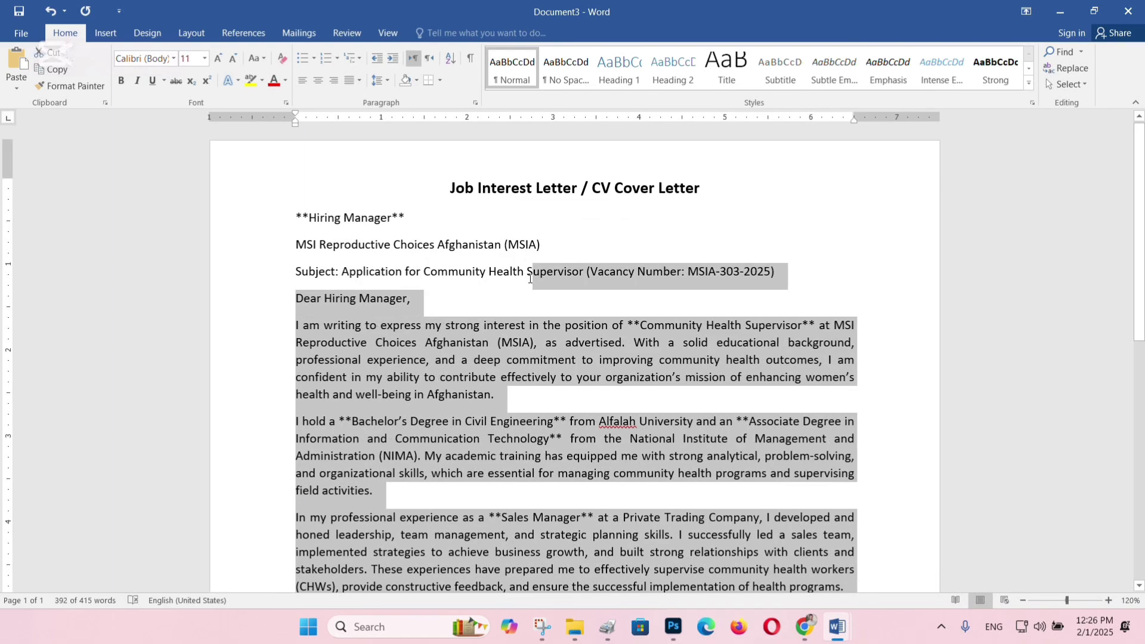
{"action": "scroll", "coordinate": [614, 379], "scroll_direction": "down", "scroll_amount": 3}
{"action": "left_click", "coordinate": [614, 377]}
{"action": "scroll", "coordinate": [621, 358], "scroll_direction": "down", "scroll_amount": 6}
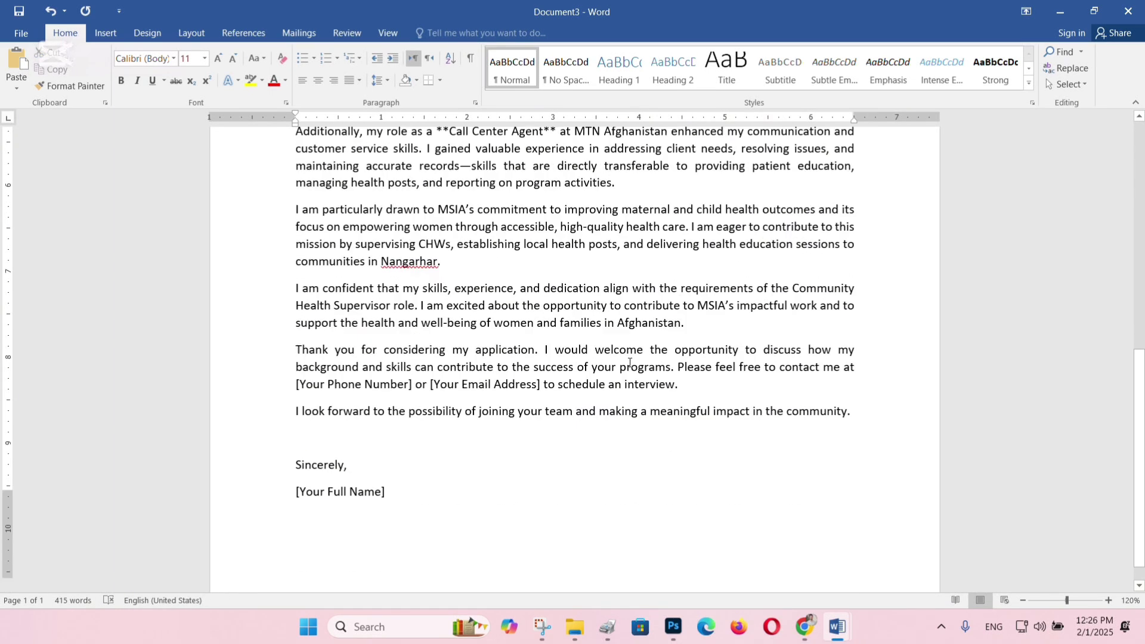
{"action": "left_click", "coordinate": [805, 626]}
Look through the open browser tabs and start a new Gmail message.
{"action": "left_click", "coordinate": [72, 7]}
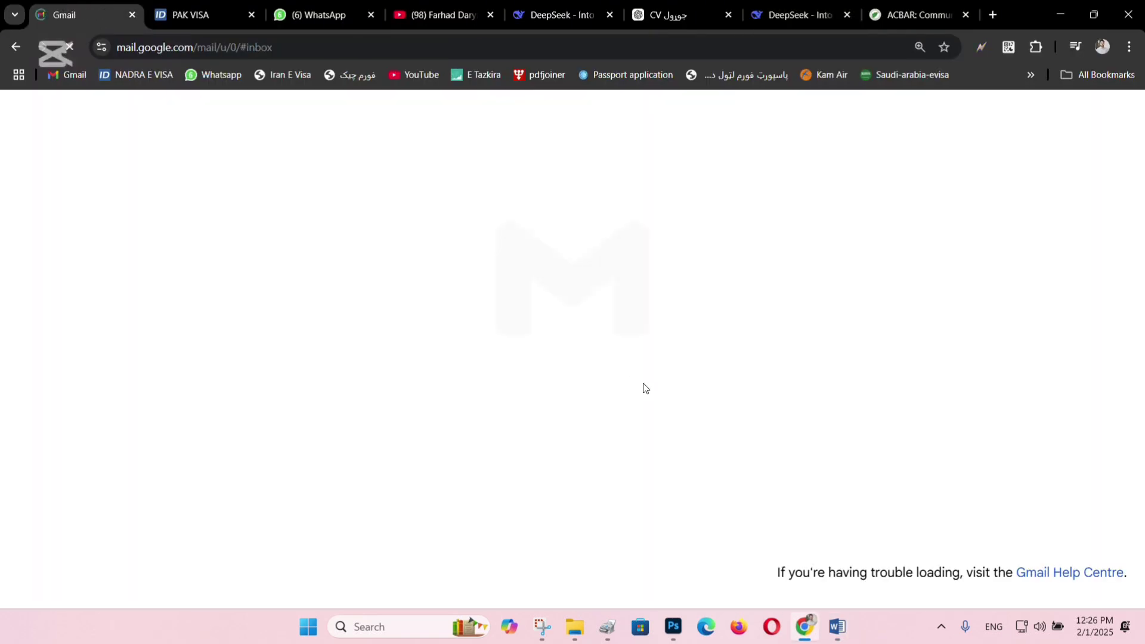
{"action": "left_click", "coordinate": [192, 13]}
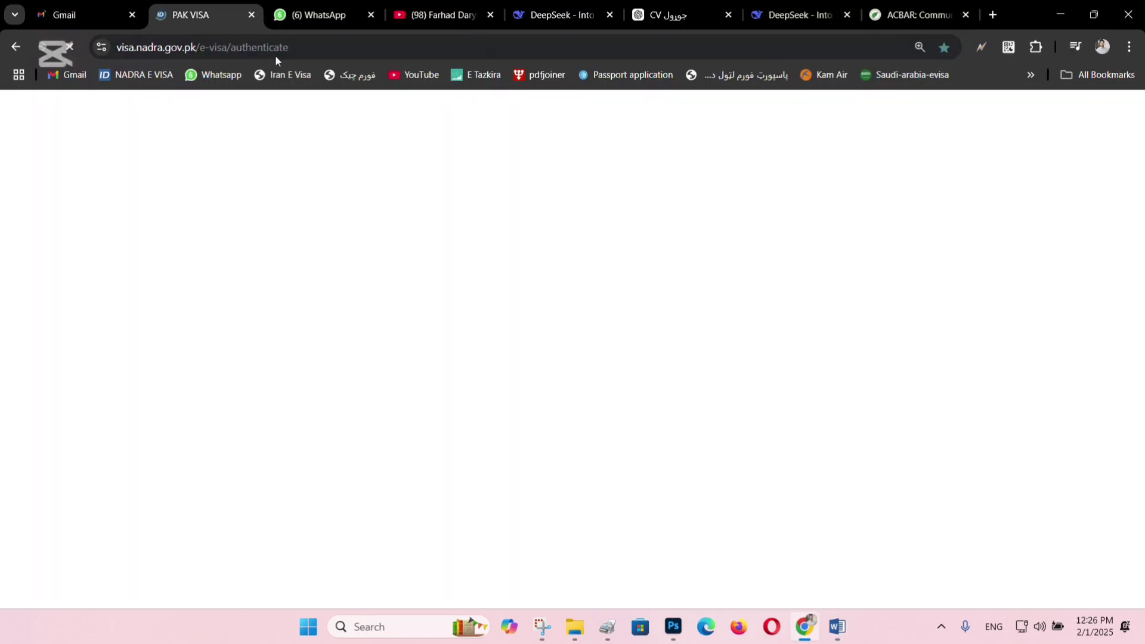
{"action": "left_click", "coordinate": [377, 15]}
{"action": "left_click", "coordinate": [432, 15]}
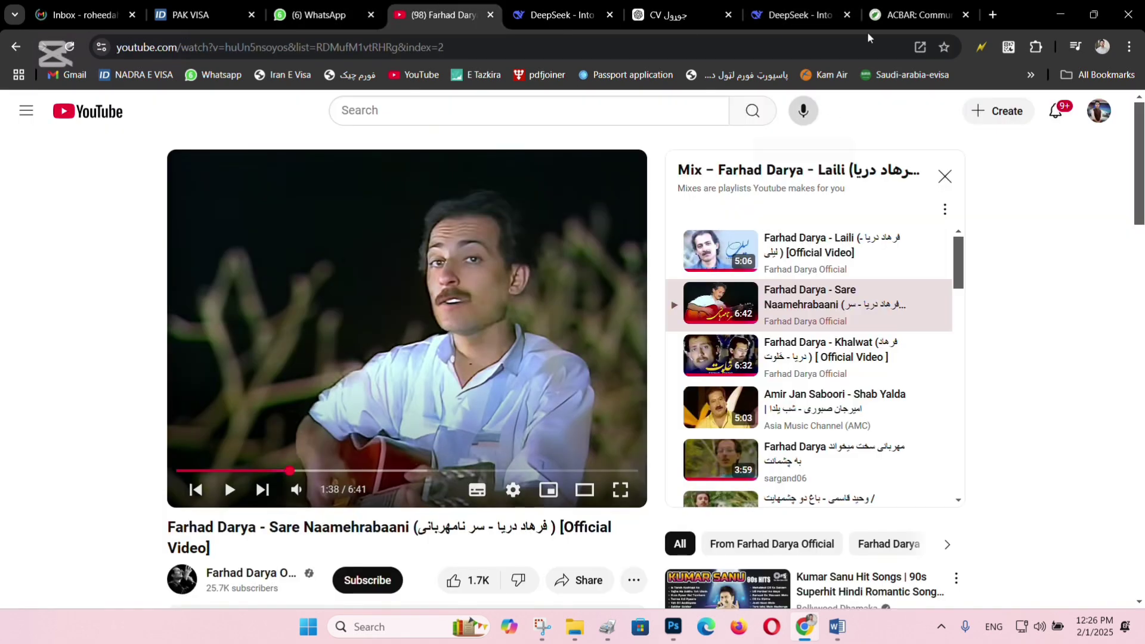
{"action": "left_click", "coordinate": [879, 7]}
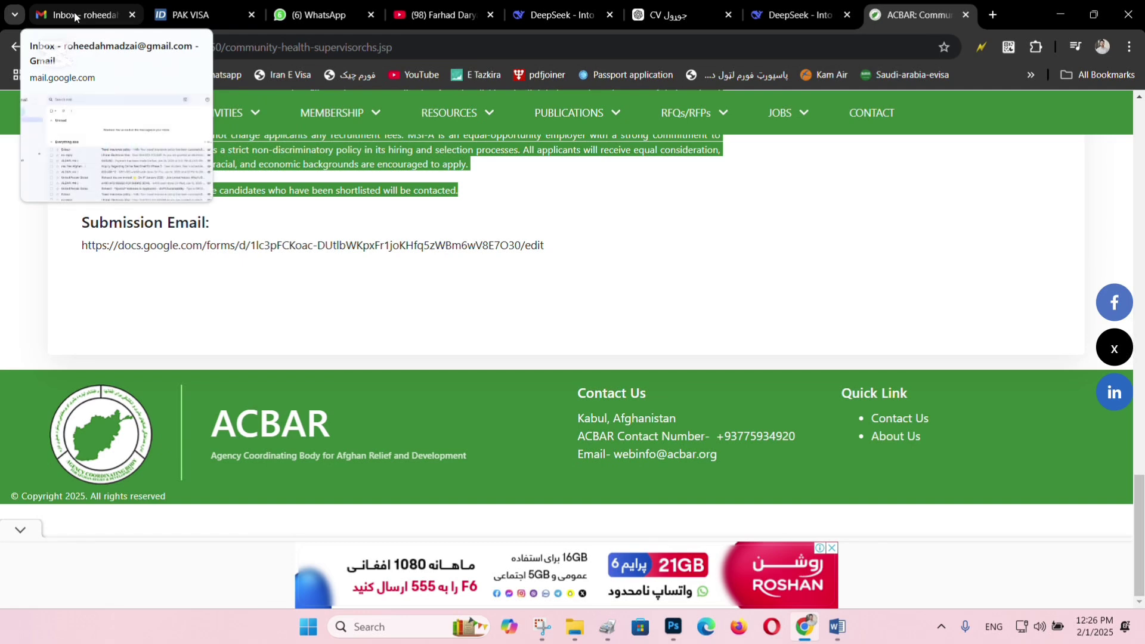
{"action": "left_click", "coordinate": [75, 16]}
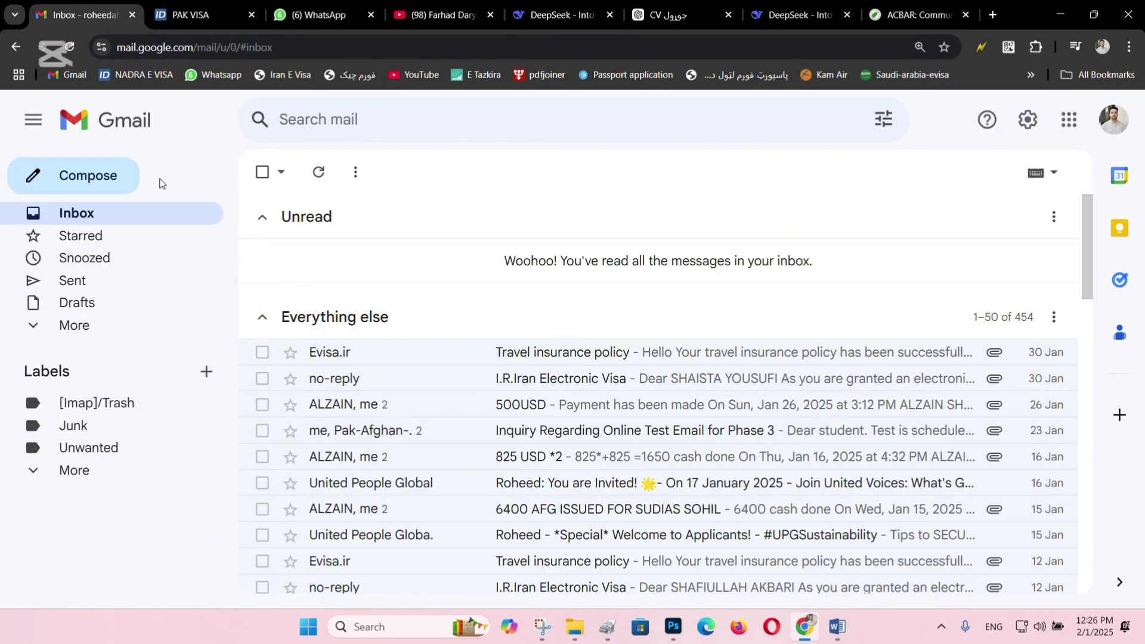
{"action": "left_click", "coordinate": [132, 178]}
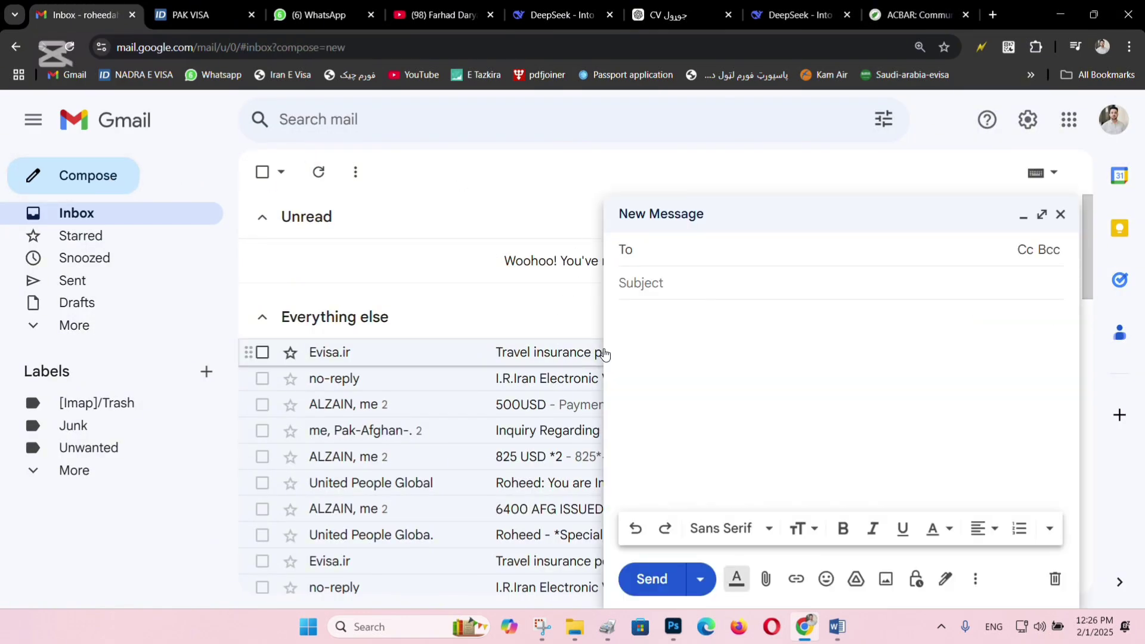
Clear the selection on the ACBAR job page and return to the new Gmail draft.
{"action": "left_click", "coordinate": [911, 6]}
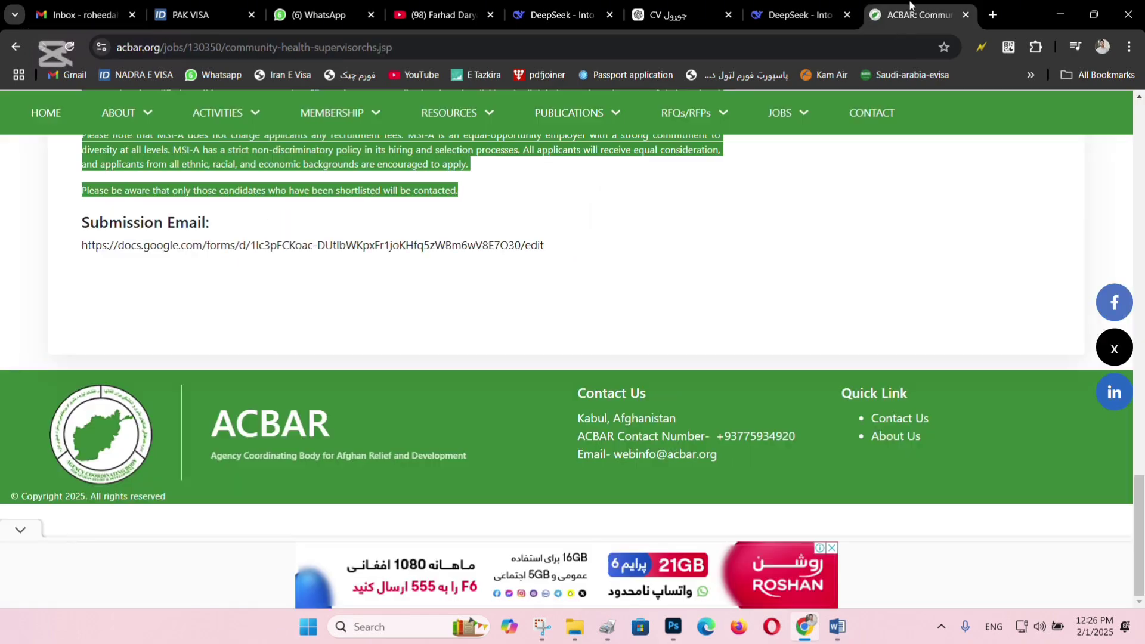
{"action": "left_click", "coordinate": [373, 286]}
{"action": "scroll", "coordinate": [365, 316], "scroll_direction": "up", "scroll_amount": 9}
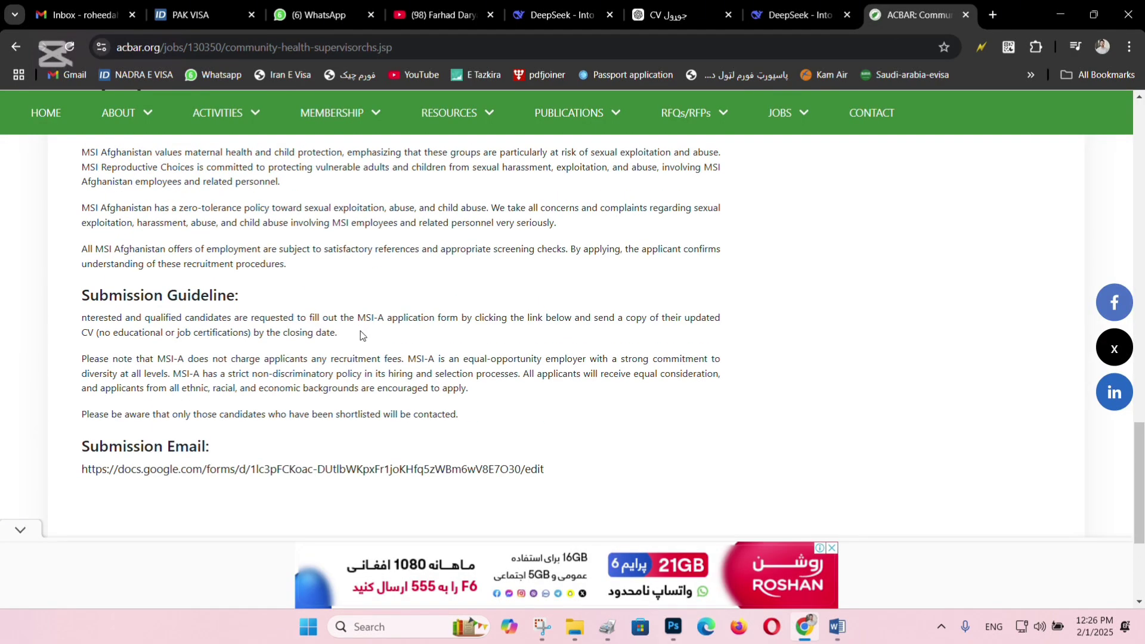
{"action": "scroll", "coordinate": [358, 339], "scroll_direction": "up", "scroll_amount": 15}
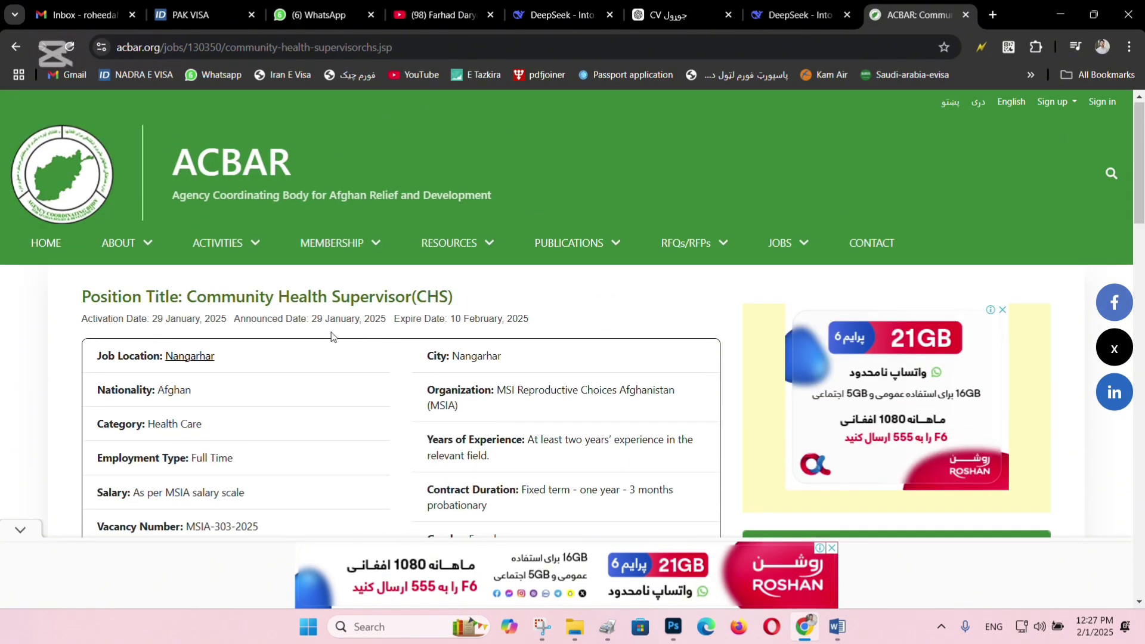
{"action": "mouse_move", "coordinate": [772, 246]}
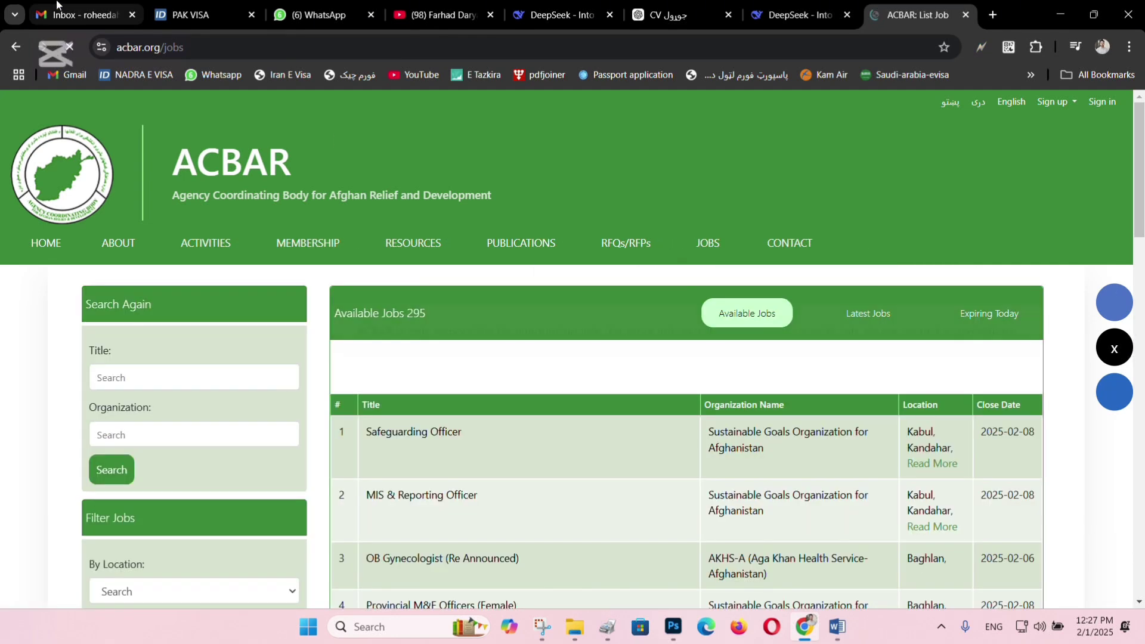
{"action": "left_click", "coordinate": [66, 9]}
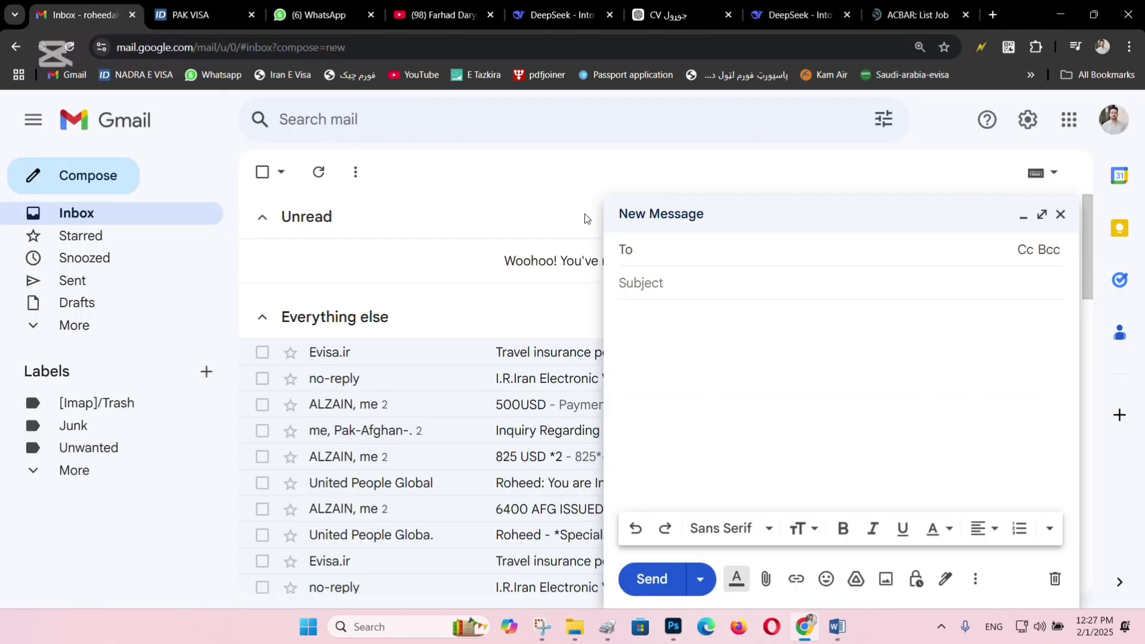
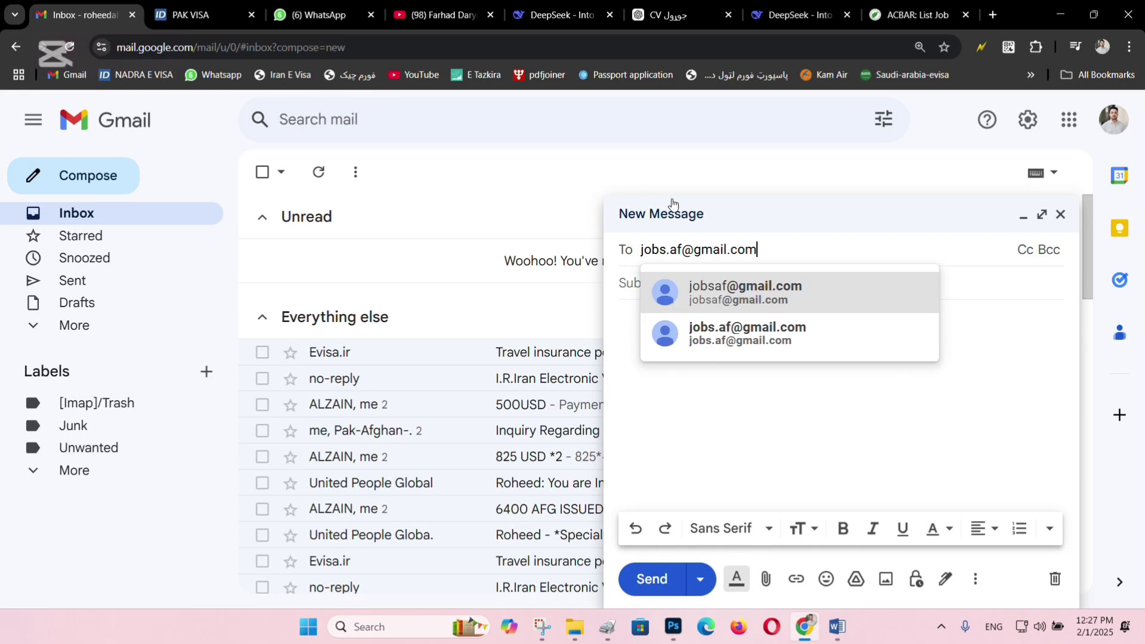
Enter the jobs recruitment e-mail address as the draft's recipient and move to Subject.
{"action": "left_click", "coordinate": [746, 375]}
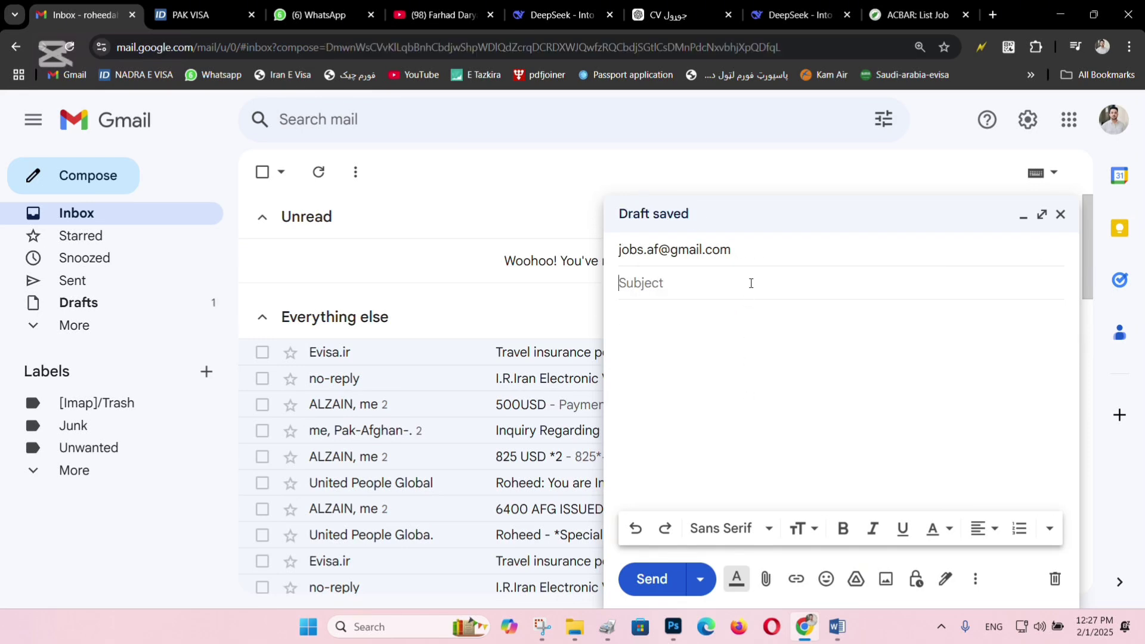
{"action": "left_click", "coordinate": [742, 248]}
{"action": "left_click", "coordinate": [1022, 423]}
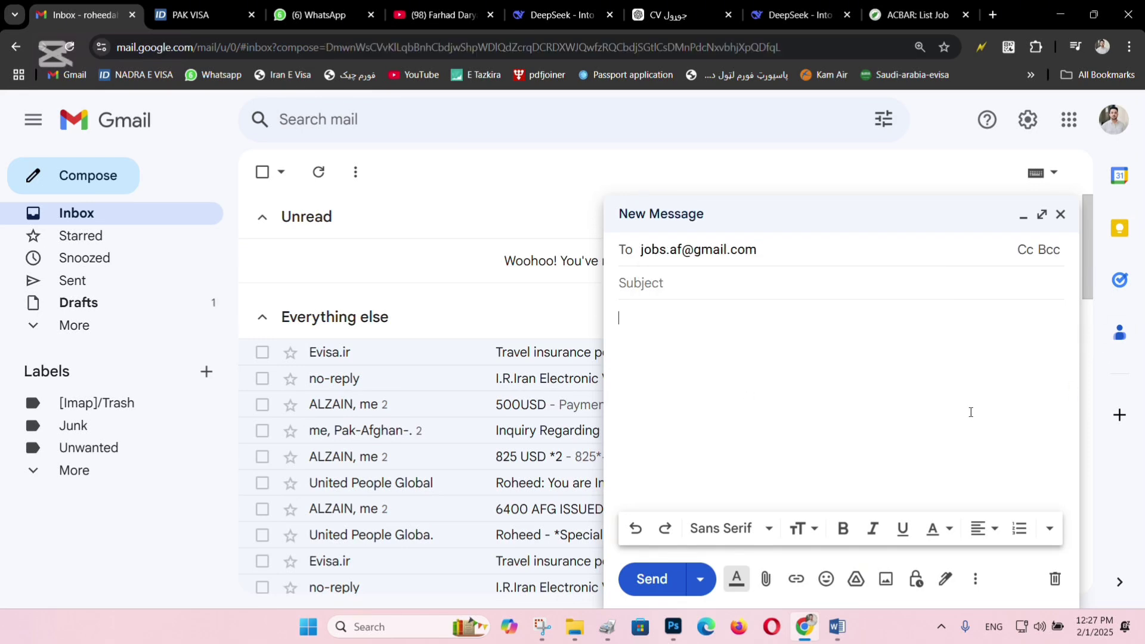
{"action": "left_click", "coordinate": [739, 272]}
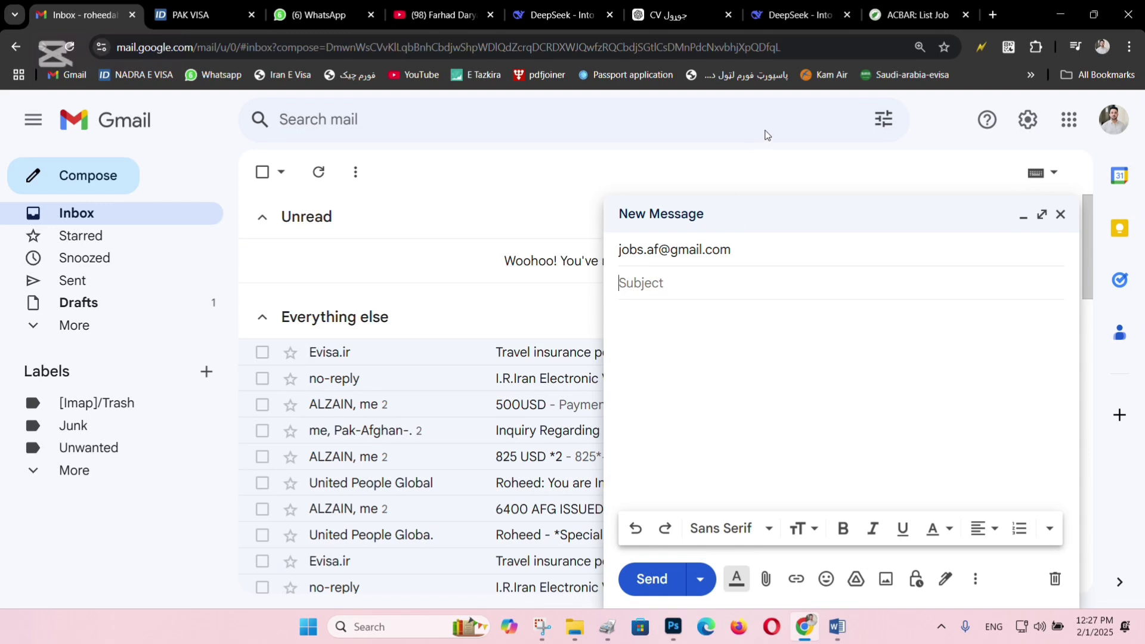
{"action": "left_click", "coordinate": [899, 7]}
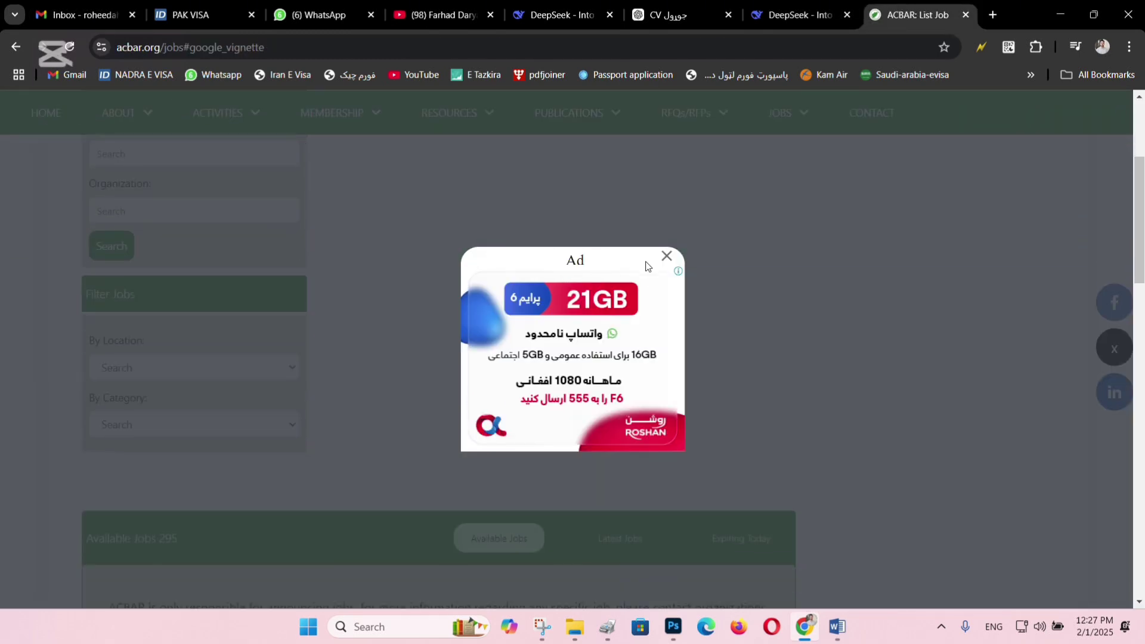
Dismiss the advertisement and filter ACBAR jobs by location to Nangarhar.
{"action": "left_click", "coordinate": [663, 257]}
{"action": "left_click", "coordinate": [143, 593]}
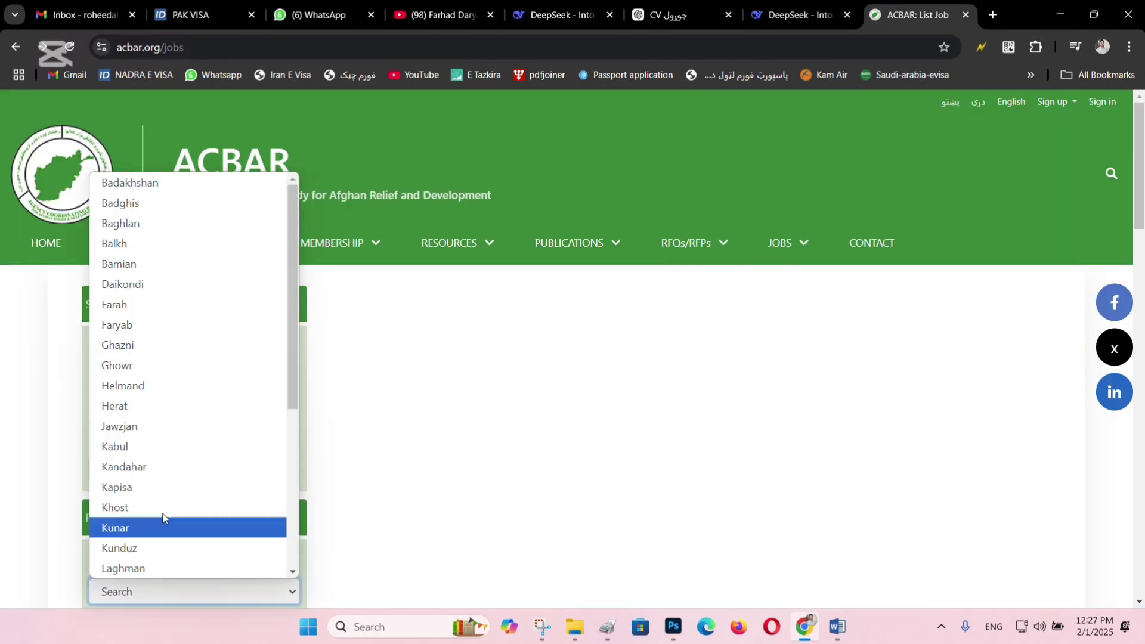
{"action": "scroll", "coordinate": [170, 418], "scroll_direction": "down", "scroll_amount": 5}
{"action": "left_click", "coordinate": [173, 325]}
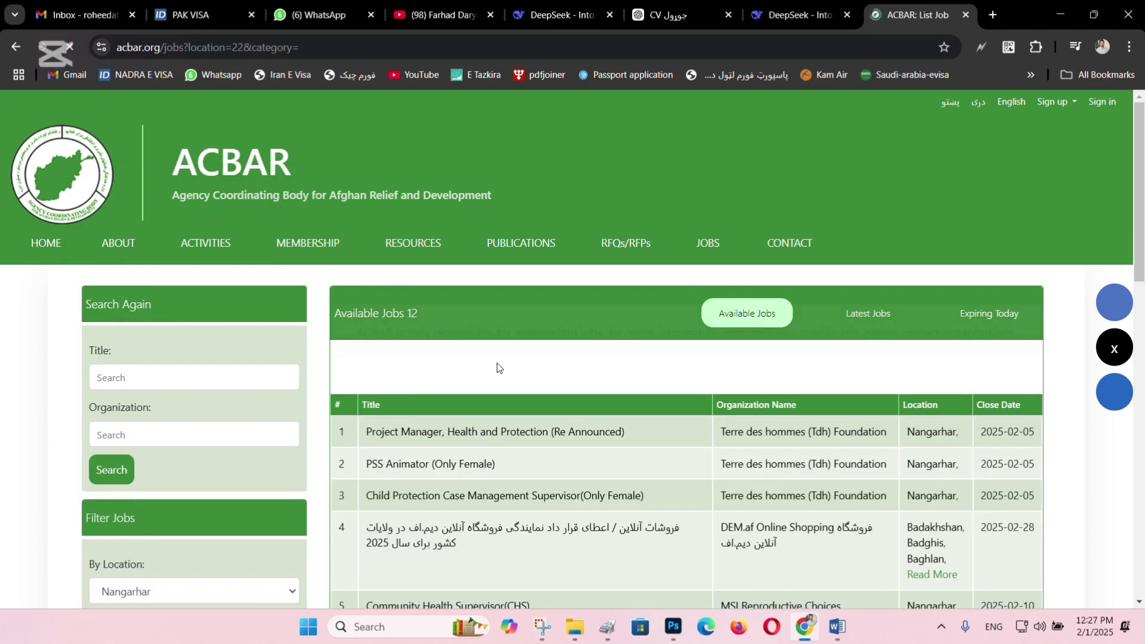
{"action": "scroll", "coordinate": [583, 360], "scroll_direction": "down", "scroll_amount": 10}
{"action": "scroll", "coordinate": [539, 363], "scroll_direction": "down", "scroll_amount": 5}
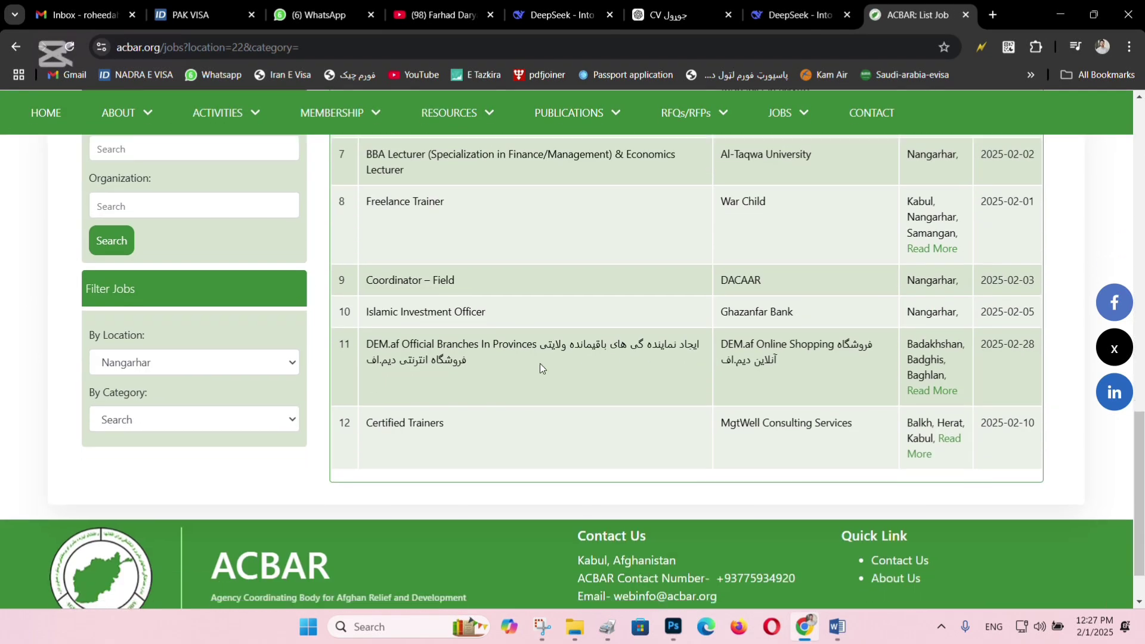
{"action": "scroll", "coordinate": [383, 349], "scroll_direction": "up", "scroll_amount": 5}
Open the Freelance Trainer posting and select its position title.
{"action": "left_click", "coordinate": [423, 452]}
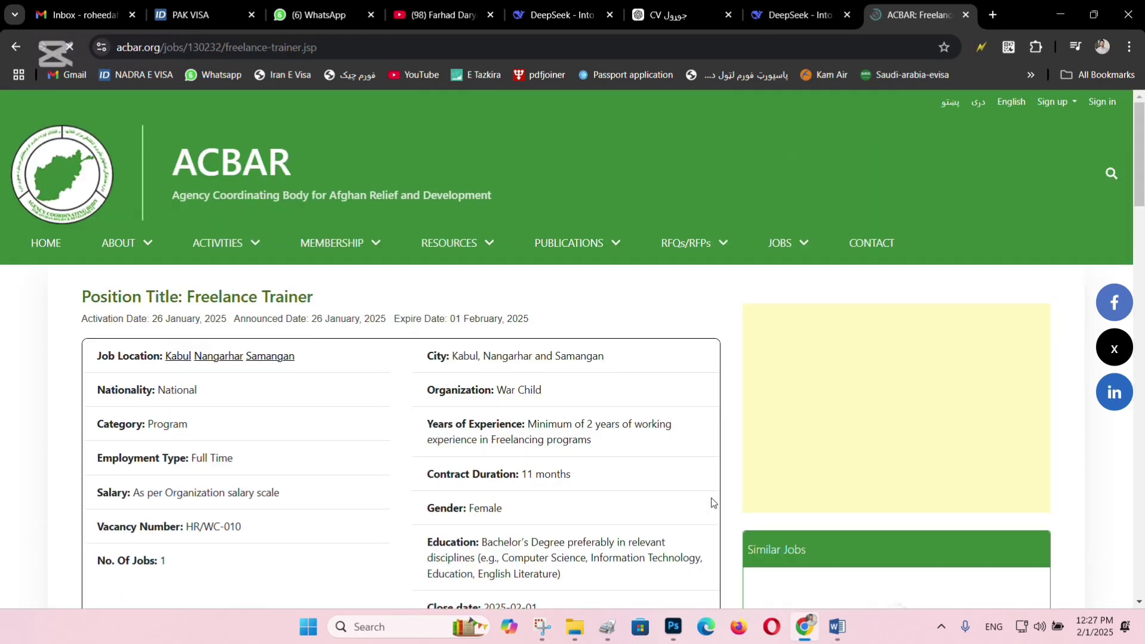
{"action": "scroll", "coordinate": [734, 435], "scroll_direction": "down", "scroll_amount": 15}
{"action": "scroll", "coordinate": [752, 400], "scroll_direction": "up", "scroll_amount": 2}
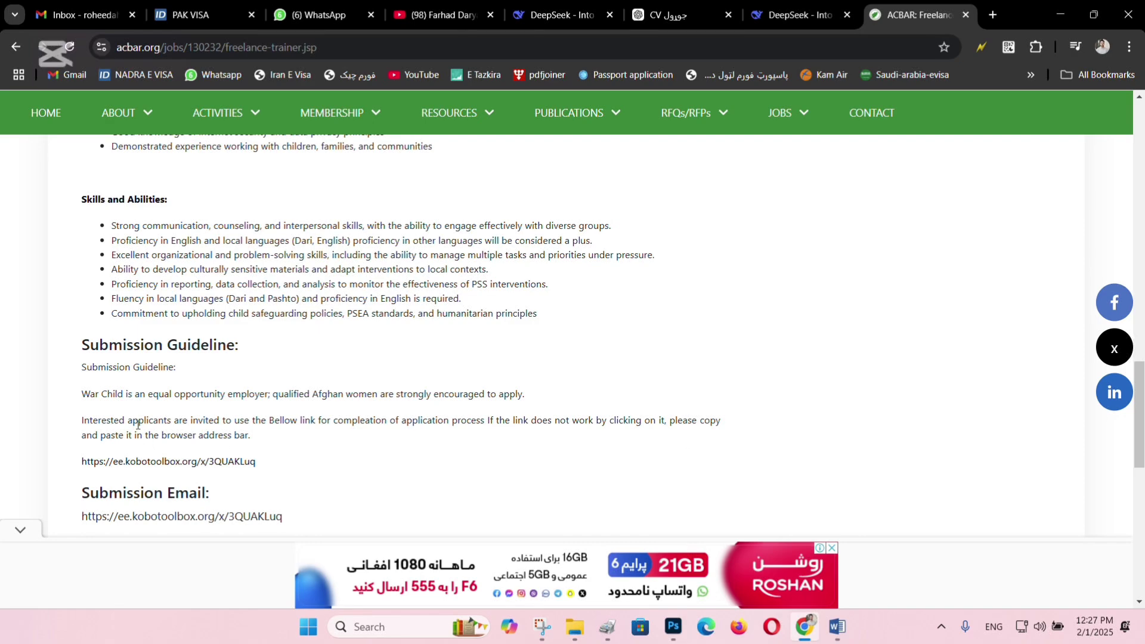
{"action": "scroll", "coordinate": [138, 424], "scroll_direction": "up", "scroll_amount": 15}
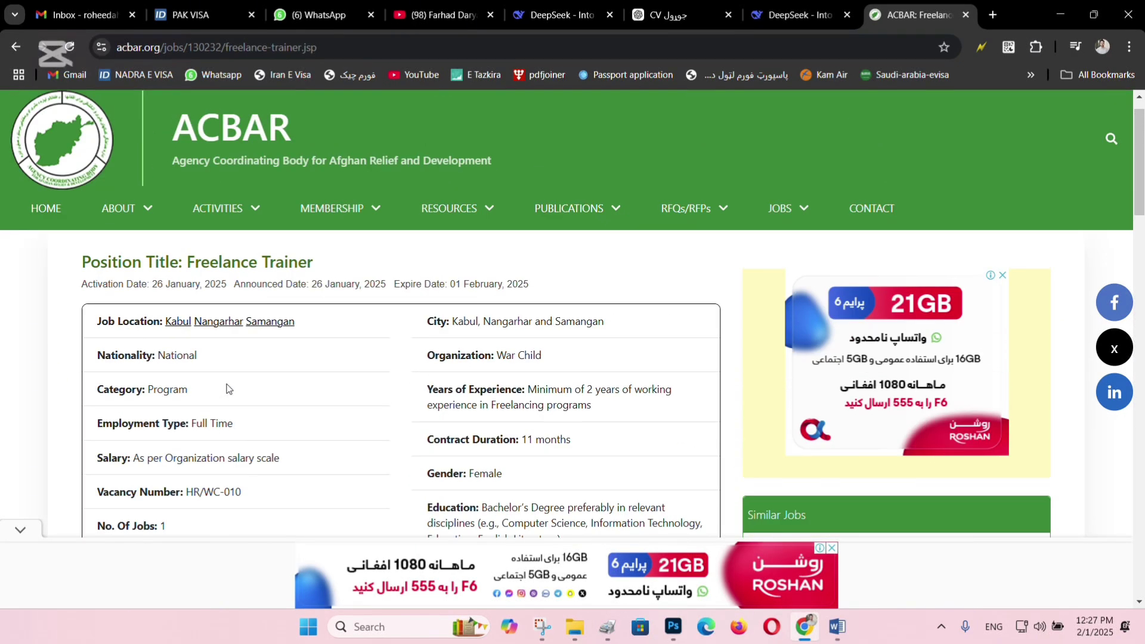
{"action": "scroll", "coordinate": [226, 388], "scroll_direction": "up", "scroll_amount": 1}
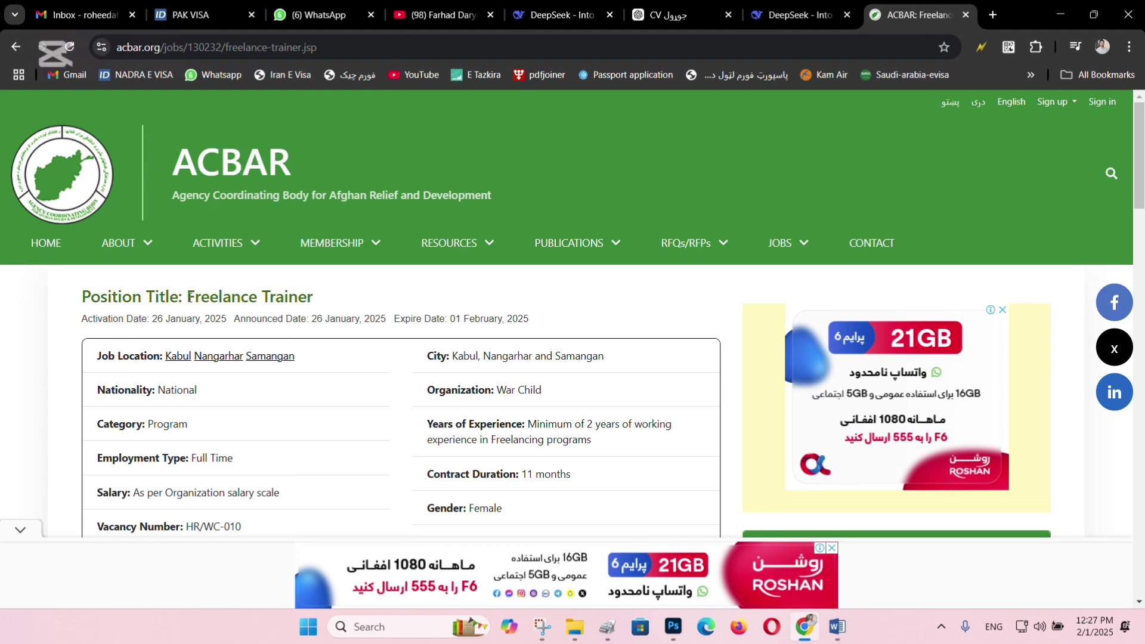
{"action": "left_click_drag", "start_coordinate": [190, 297], "coordinate": [321, 302]}
{"action": "key", "text": "ctrl+c"}
Paste 'Freelance Trainer' as the Gmail draft's subject.
{"action": "left_click", "coordinate": [78, 14]}
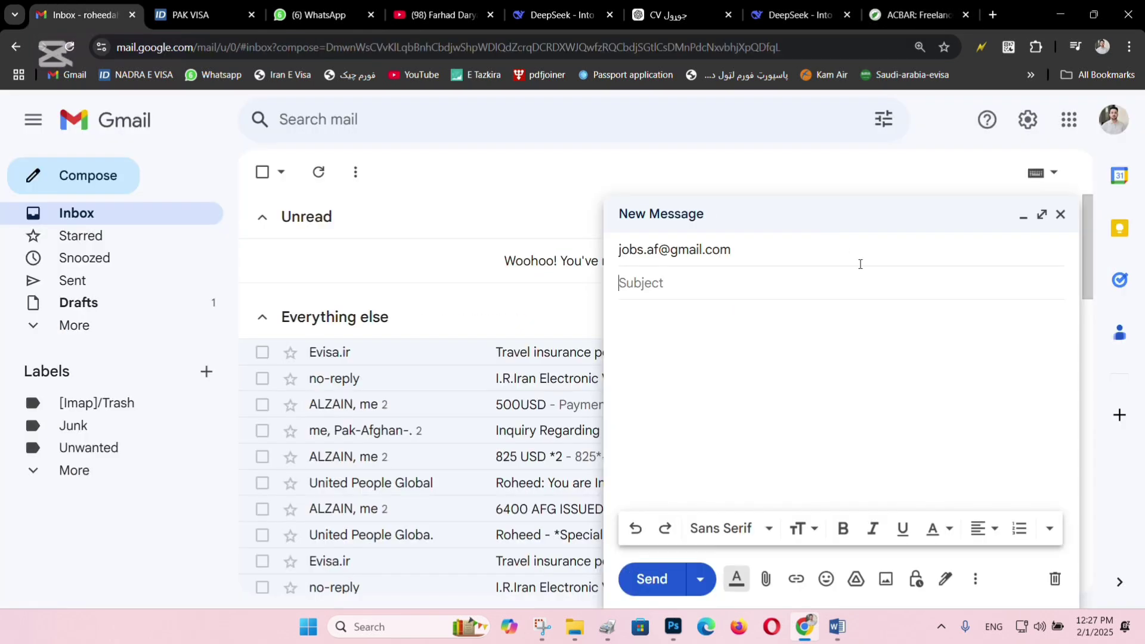
{"action": "left_click", "coordinate": [718, 285]}
{"action": "key", "text": "ctrl+v"}
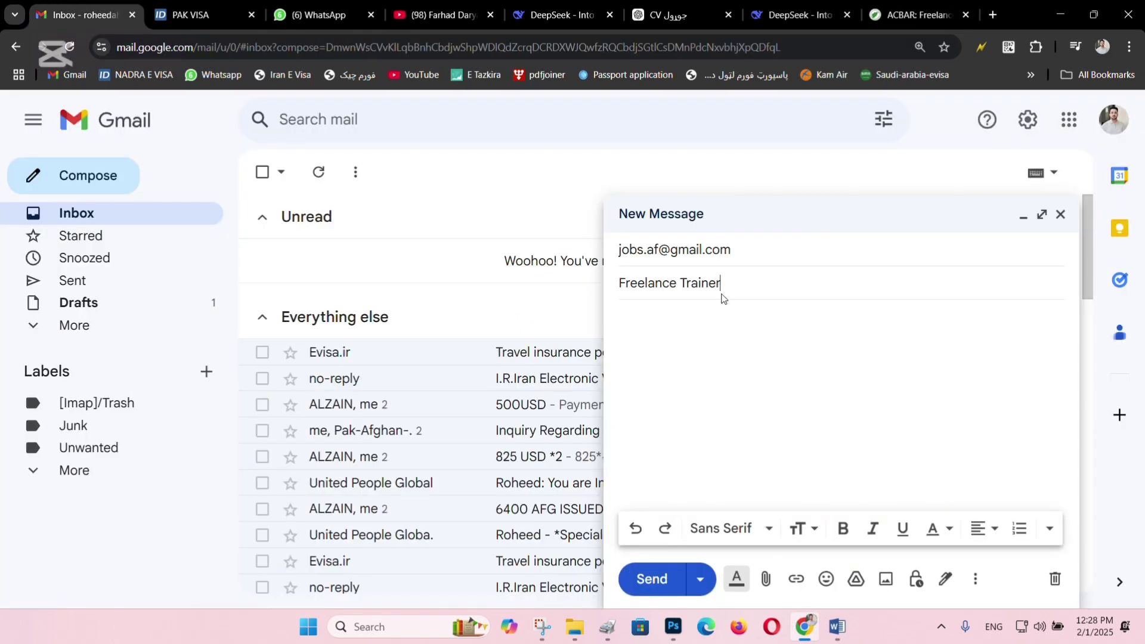
Return to the Nangarhar job list on ACBAR and open the Community Health Supervisor(CHS) posting.
{"action": "left_click", "coordinate": [896, 19]}
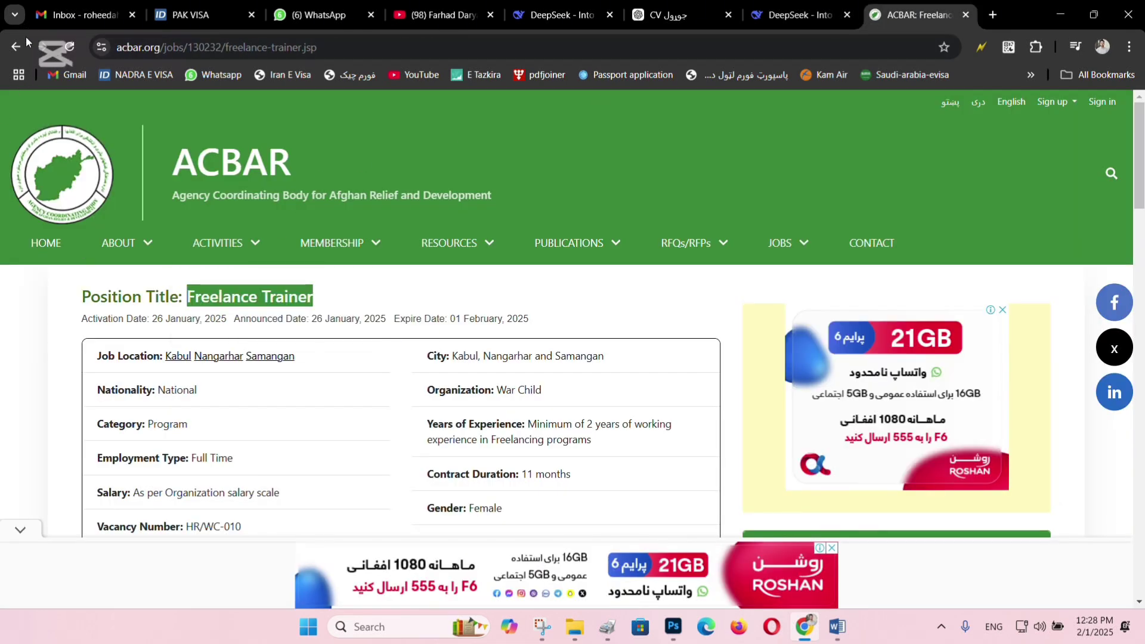
{"action": "left_click", "coordinate": [16, 47]}
{"action": "scroll", "coordinate": [561, 422], "scroll_direction": "up", "scroll_amount": 3}
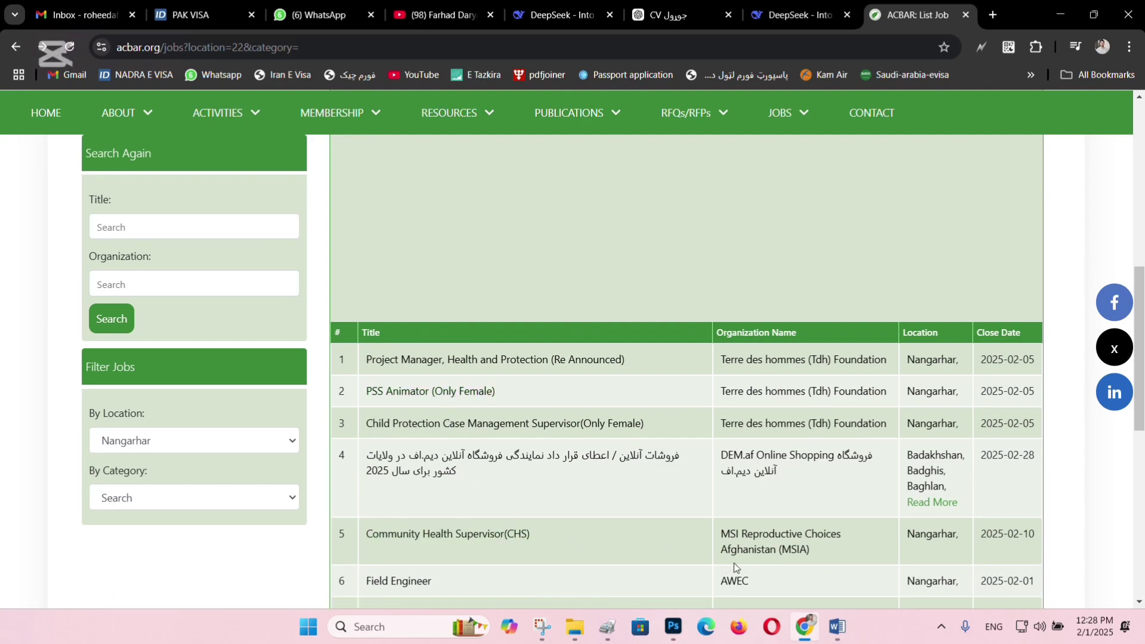
{"action": "left_click", "coordinate": [431, 538]}
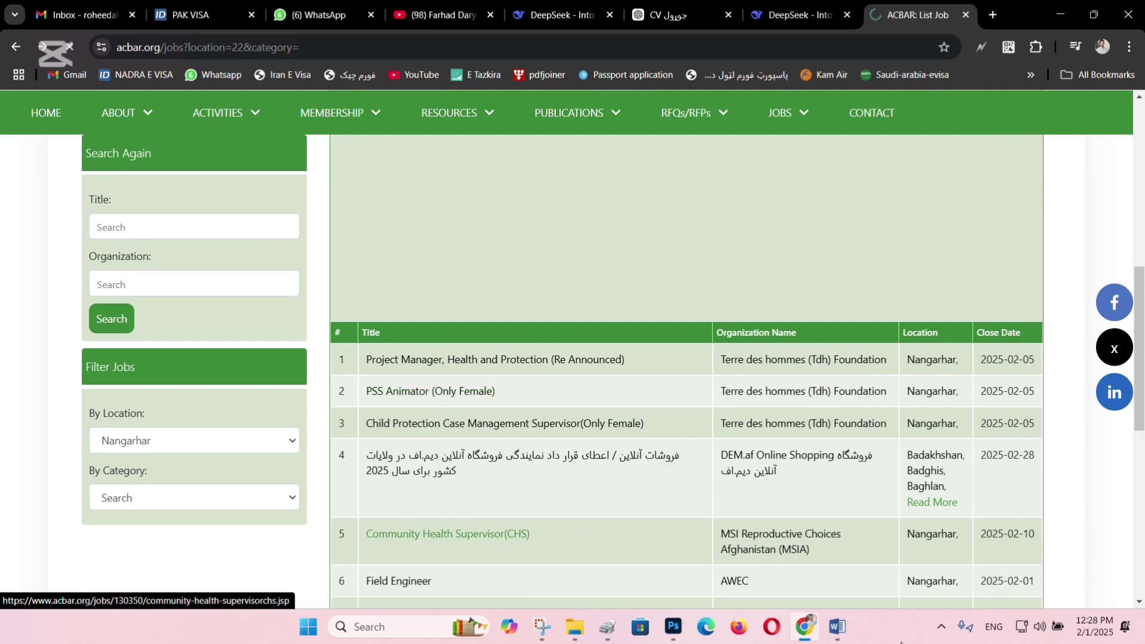
Select the MSI Reproductive Choices Afghanistan (MSIA) line in the Word letter, then return to the CHS posting.
{"action": "mouse_move", "coordinate": [837, 626]}
{"action": "left_click", "coordinate": [1001, 559]}
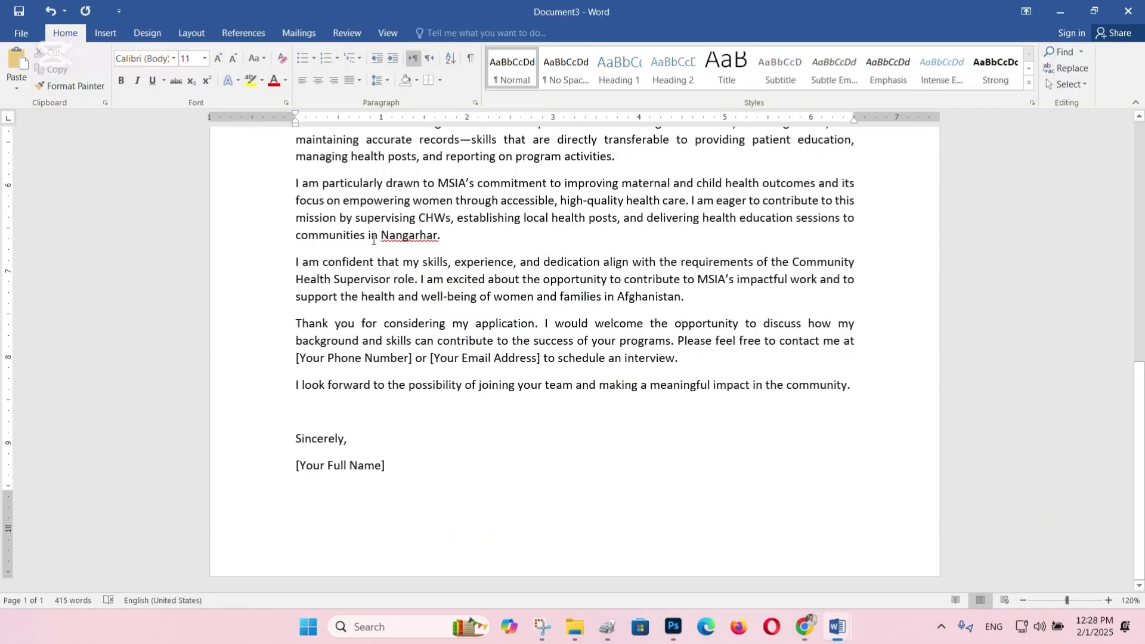
{"action": "scroll", "coordinate": [378, 176], "scroll_direction": "up", "scroll_amount": 10}
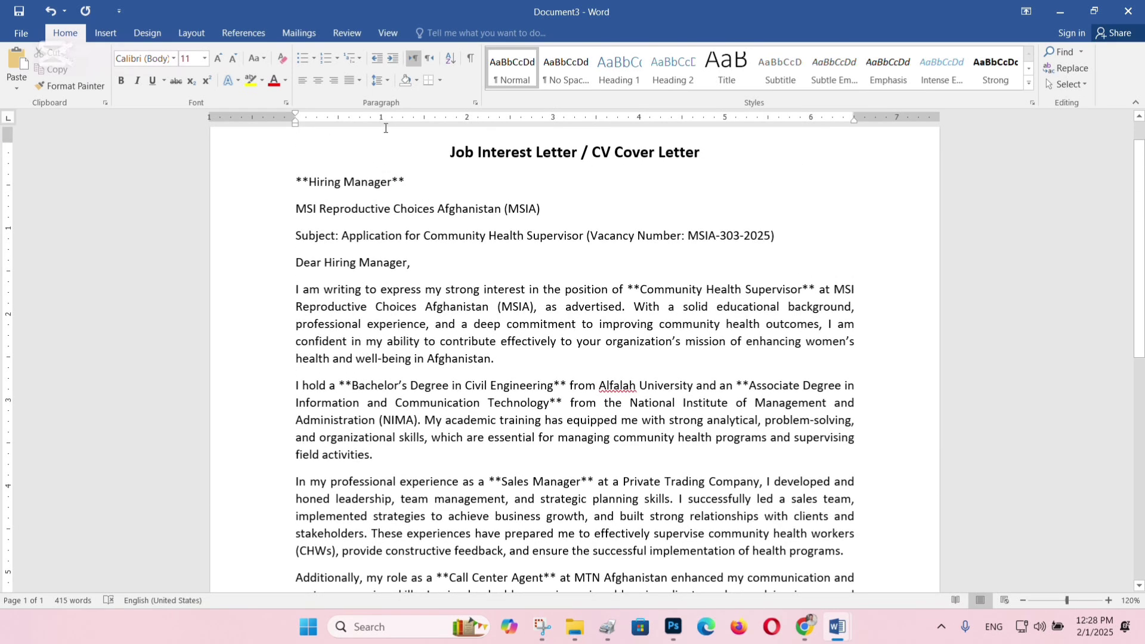
{"action": "left_click", "coordinate": [390, 200]}
{"action": "triple_click", "coordinate": [389, 203]}
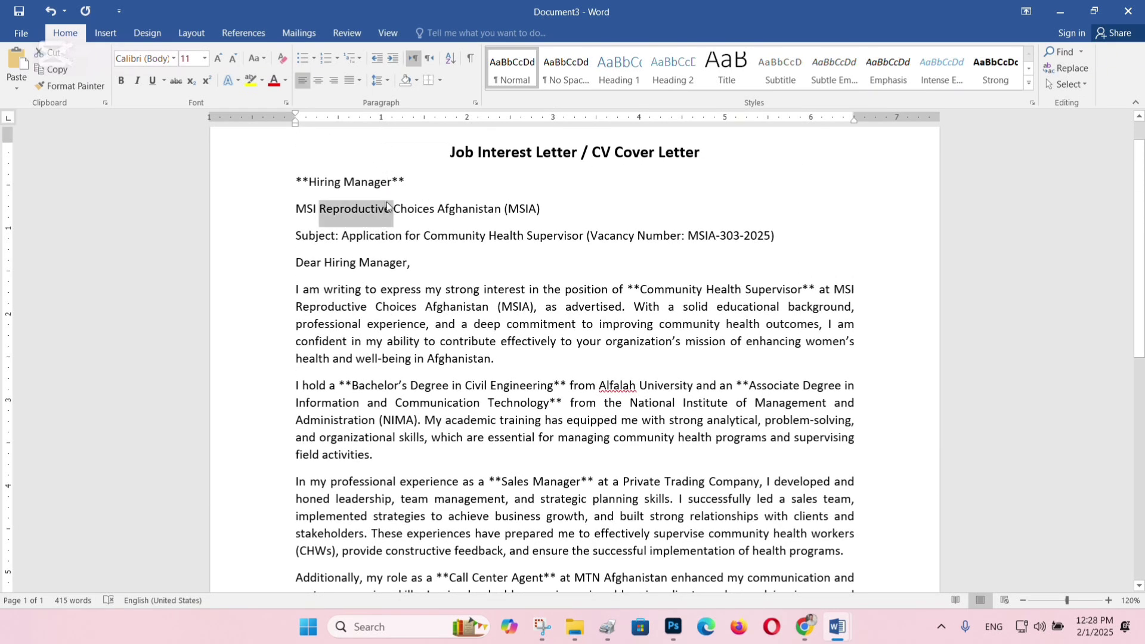
{"action": "key", "text": "alt"}
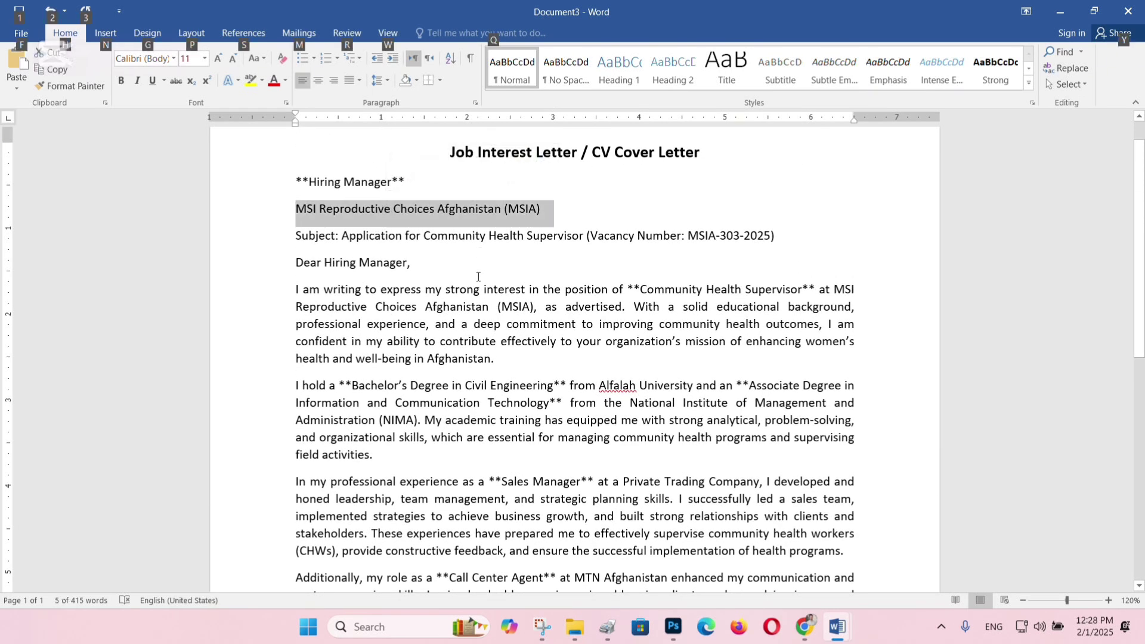
{"action": "key", "text": "alt+Tab"}
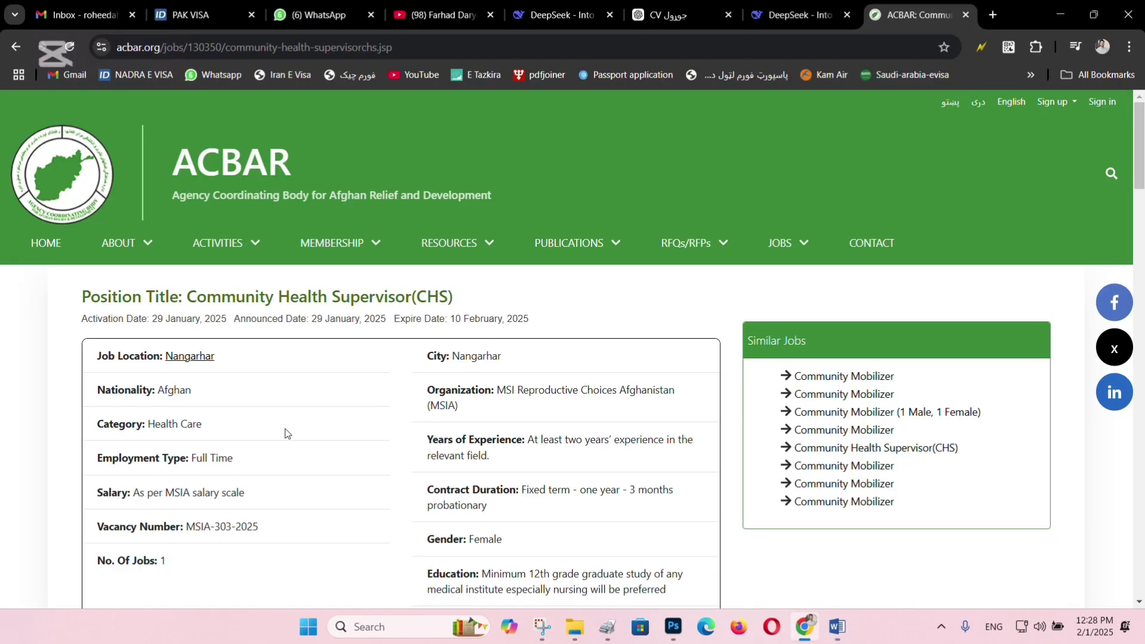
Scroll the job posting, then place the cursor in the Document3 cover letter's organization line.
{"action": "scroll", "coordinate": [285, 429], "scroll_direction": "down", "scroll_amount": 1}
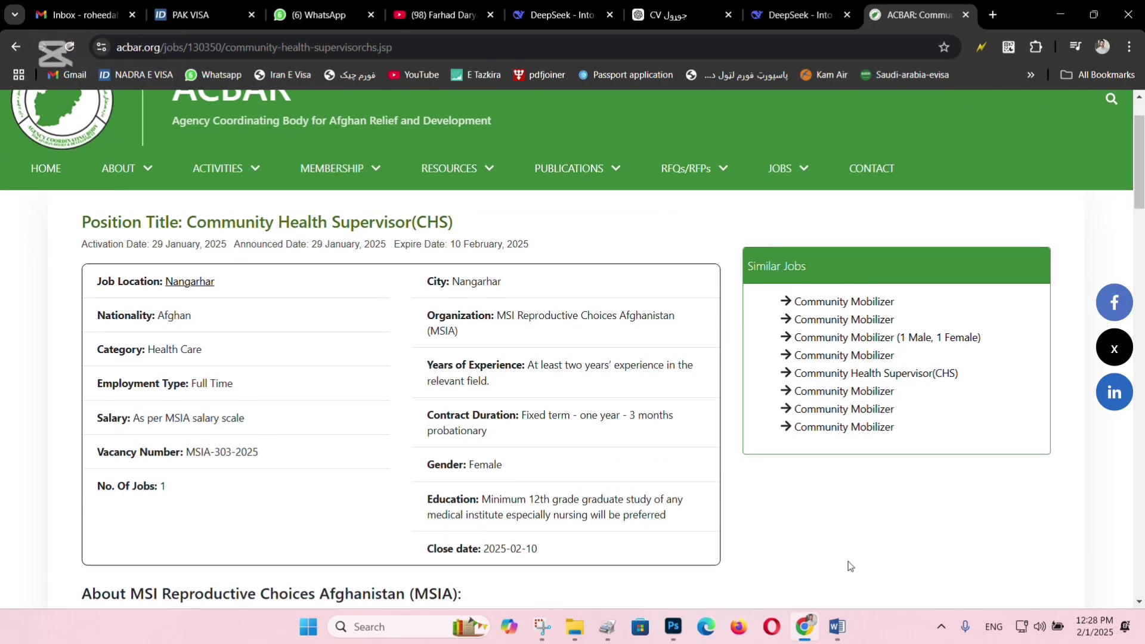
{"action": "mouse_move", "coordinate": [836, 626]}
{"action": "left_click", "coordinate": [1049, 550]}
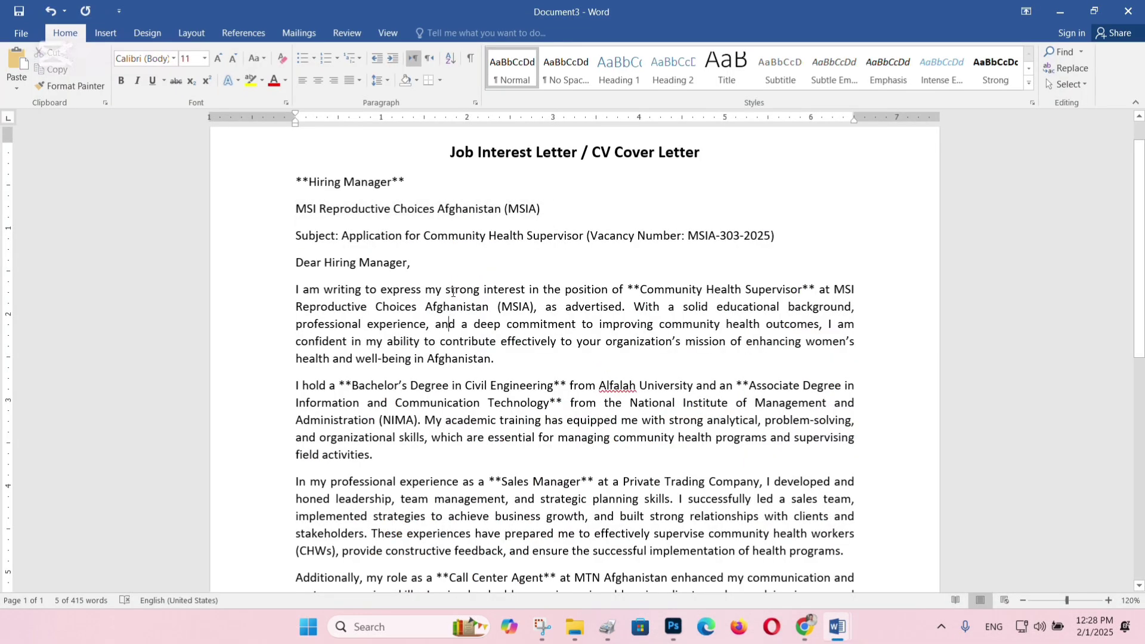
{"action": "left_click", "coordinate": [483, 210]}
Copy the 'Community Health Supervisor(CHS)' title from the ACBAR posting and open a Run box as a scratch field.
{"action": "key", "text": "alt+Tab"}
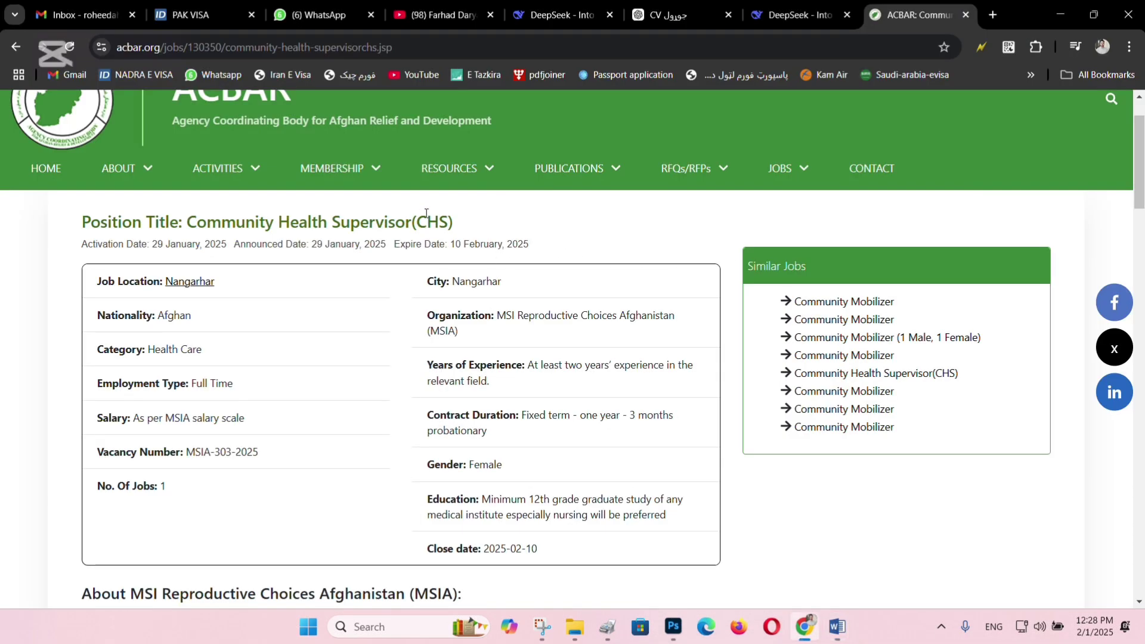
{"action": "left_click_drag", "start_coordinate": [189, 220], "coordinate": [504, 224]}
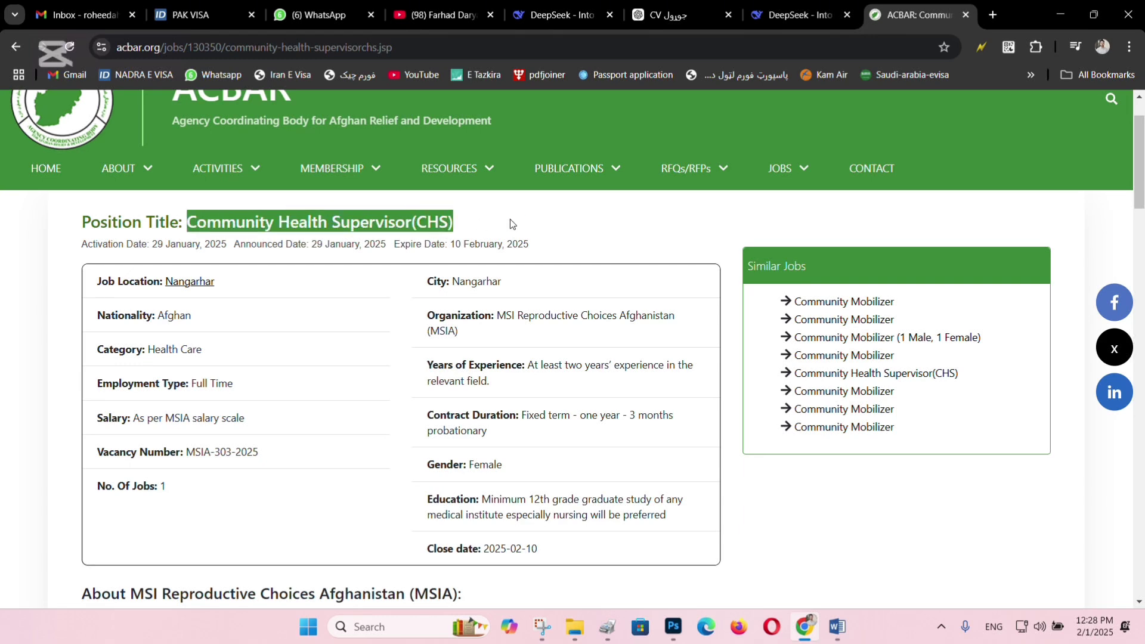
{"action": "key", "text": "ctrl+c"}
{"action": "key", "text": "super+r"}
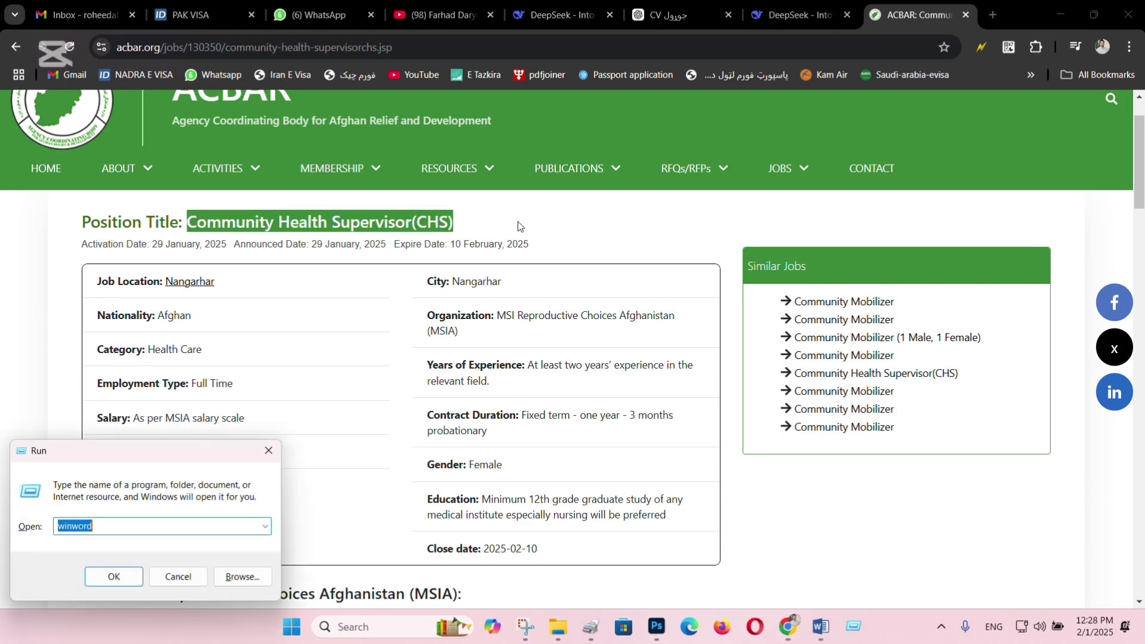
Paste the title into the Run box and select vacancy number MSIA-303-2025 on the posting.
{"action": "key", "text": "ctrl+v"}
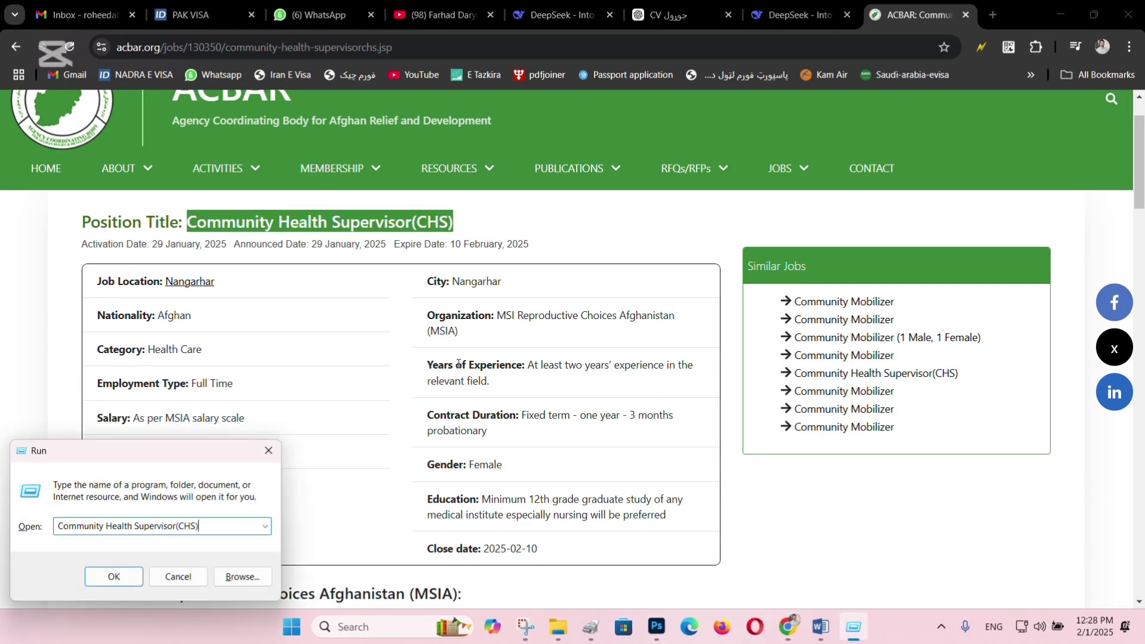
{"action": "key", "text": "Escape"}
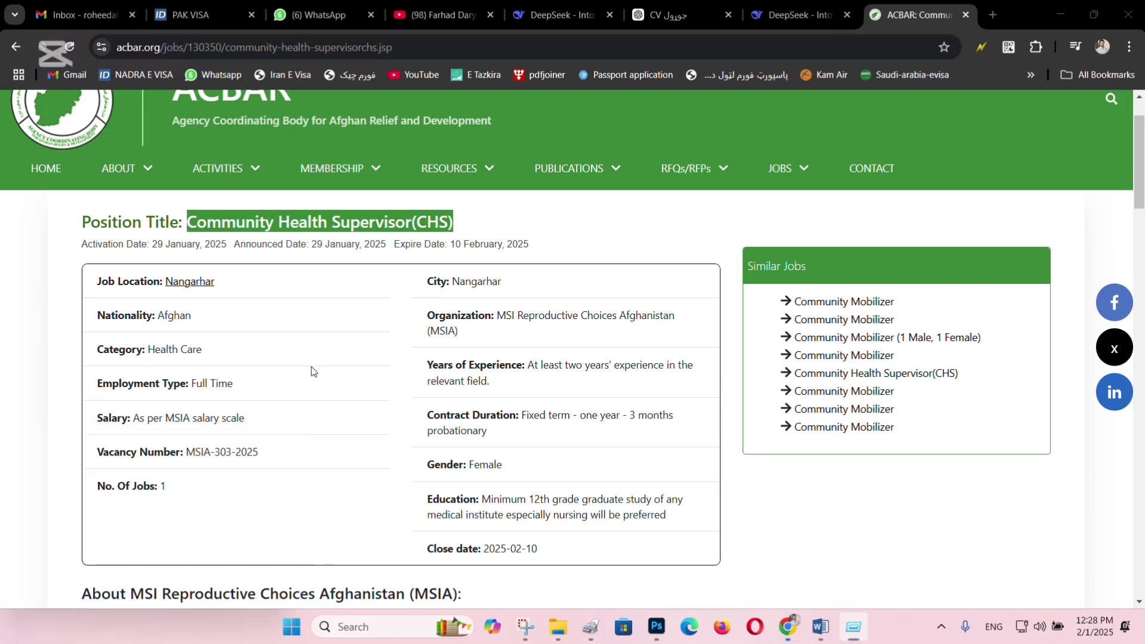
{"action": "left_click", "coordinate": [224, 495]}
{"action": "left_click_drag", "start_coordinate": [264, 460], "coordinate": [183, 453]}
{"action": "left_click", "coordinate": [203, 452]}
{"action": "left_click_drag", "start_coordinate": [261, 455], "coordinate": [185, 453]}
Append MSIA-303-2025 after the title in the Run box and cut the combined text.
{"action": "key", "text": "super+r"}
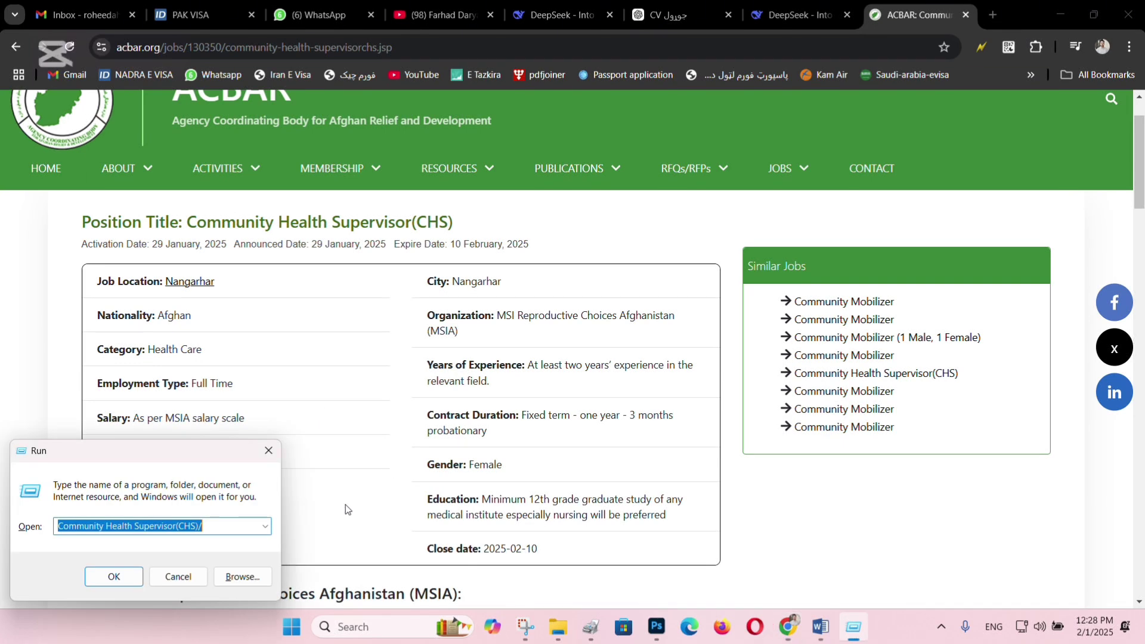
{"action": "left_click", "coordinate": [225, 528]}
{"action": "key", "text": "ctrl+v"}
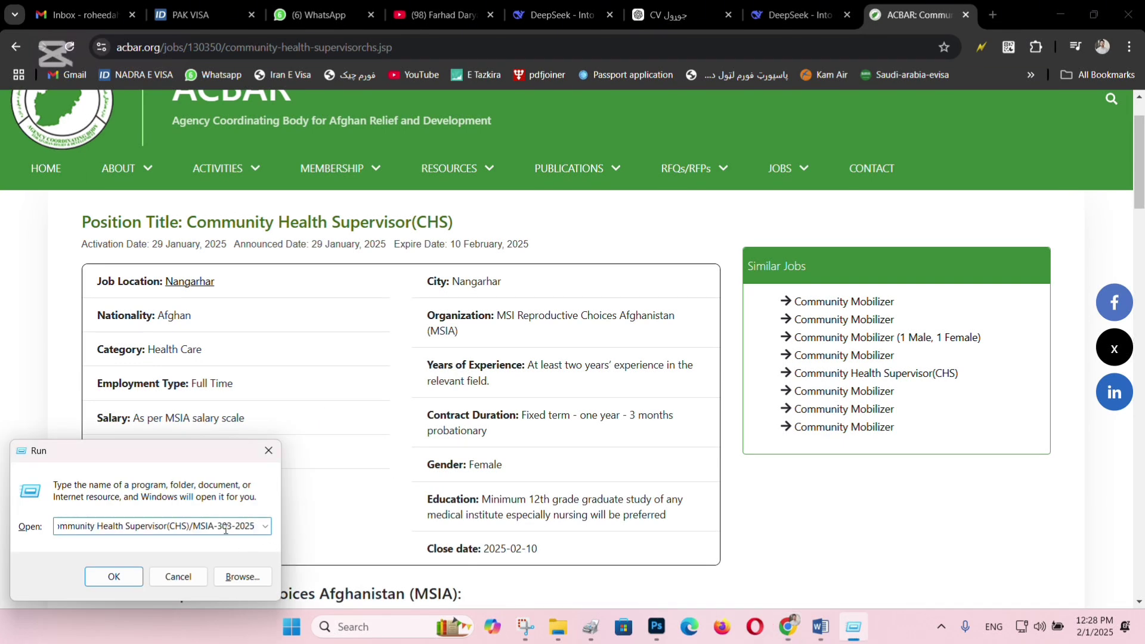
{"action": "key", "text": "ctrl+a"}
{"action": "key", "text": "ctrl+x"}
Replace the Gmail subject 'Freelance Trainer' with 'Community Health Supervisor(CHS)/MSIA-303-2025', then select the whole ACBAR posting.
{"action": "left_click", "coordinate": [83, 14]}
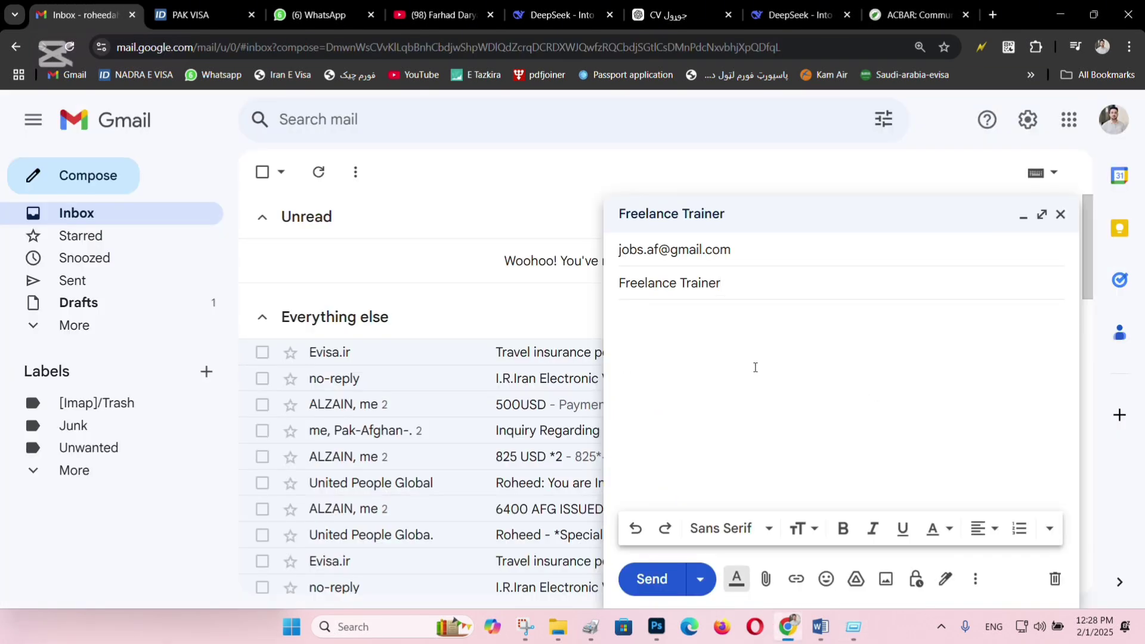
{"action": "key", "text": "ctrl+a"}
{"action": "key", "text": "ctrl+v"}
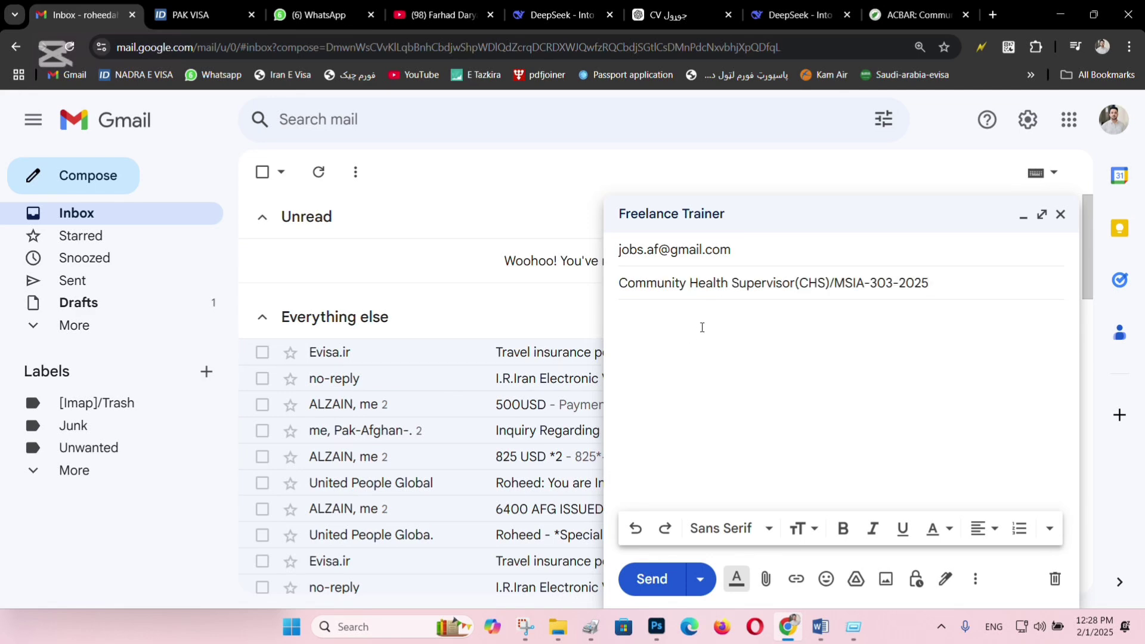
{"action": "left_click", "coordinate": [895, 14]}
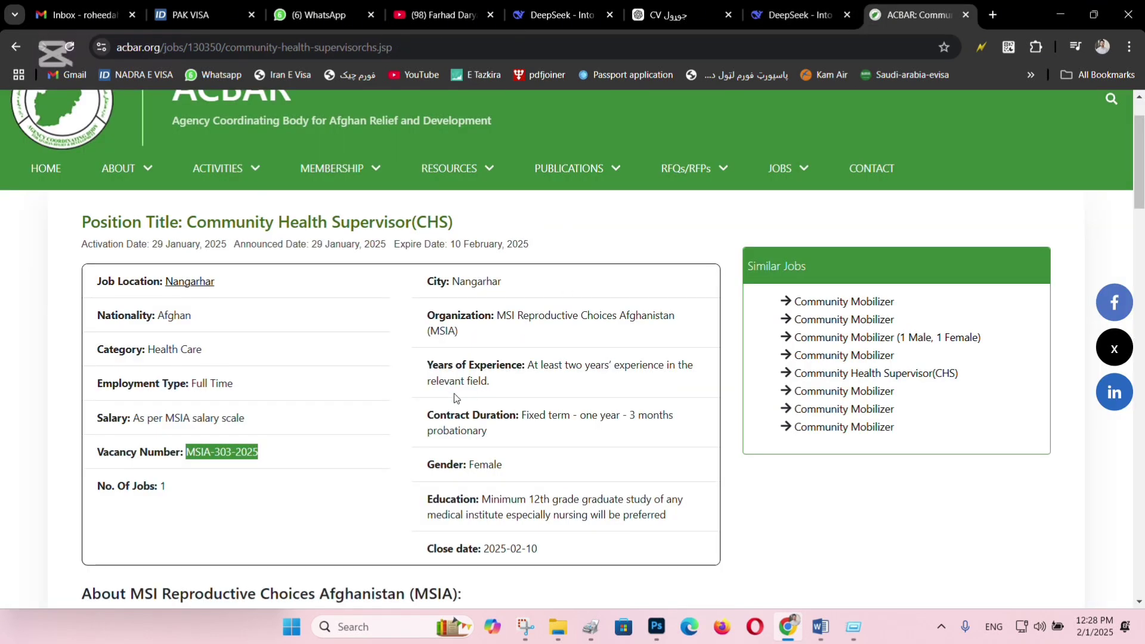
{"action": "key", "text": "ctrl+a"}
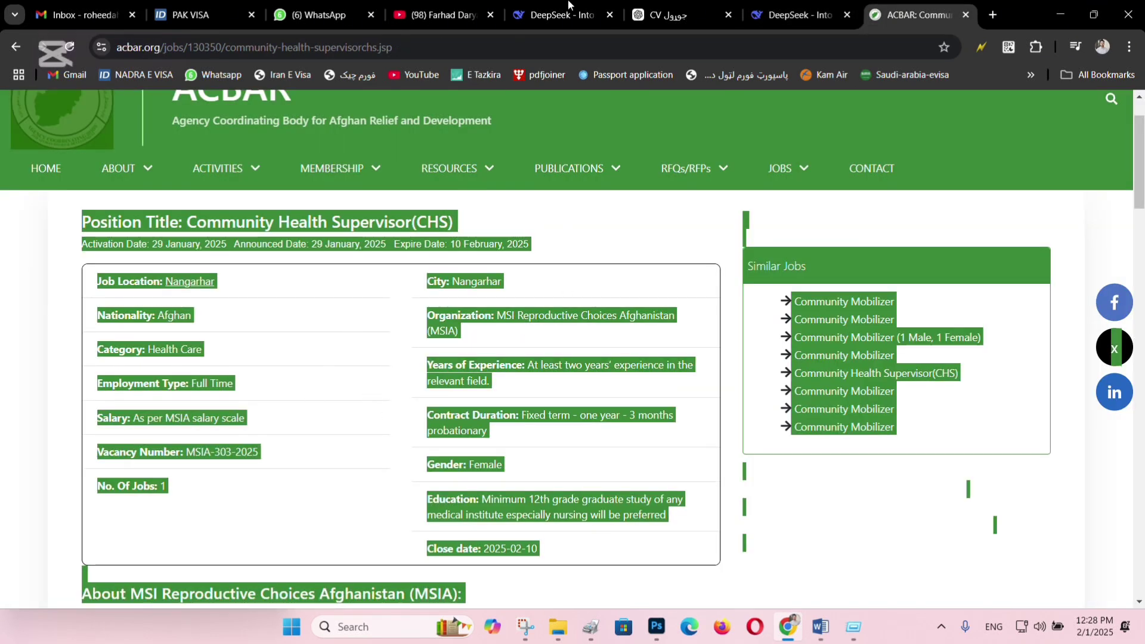
Ask DeepSeek to write an application email from your details and the pasted job posting.
{"action": "left_click", "coordinate": [799, 15]}
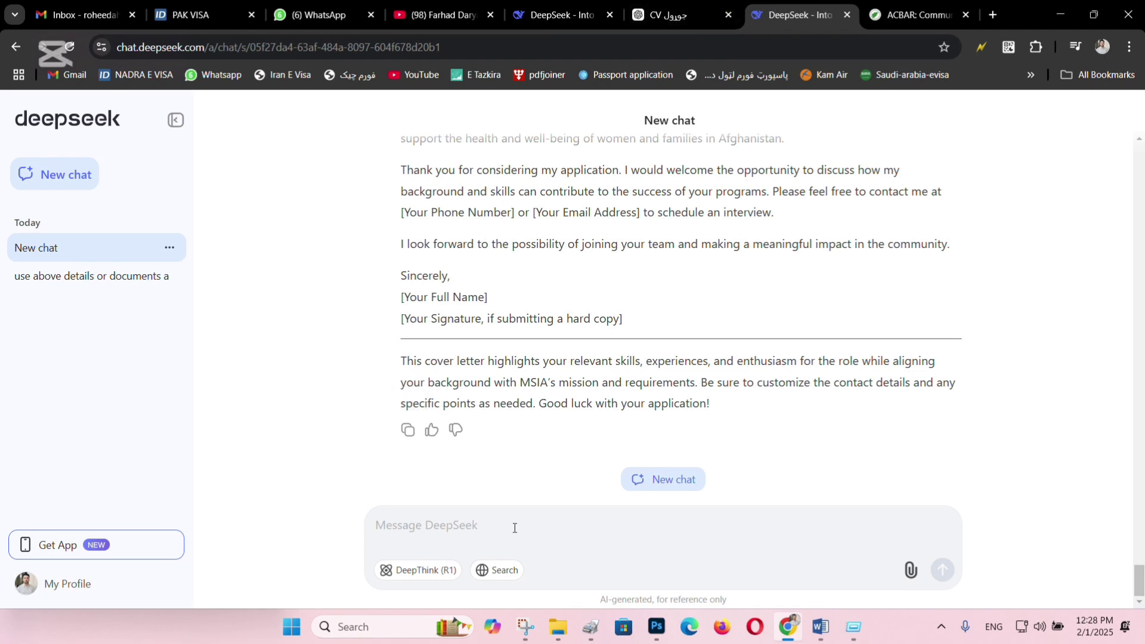
{"action": "type", "text": "write m"}
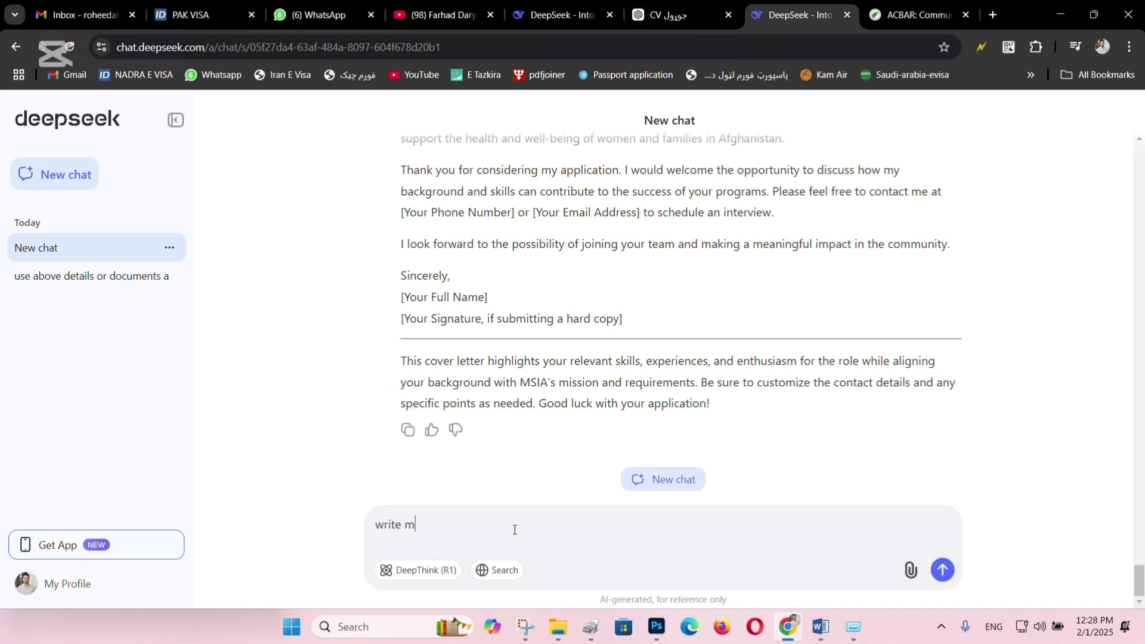
{"action": "type", "text": "e a composs email for apply to this p"}
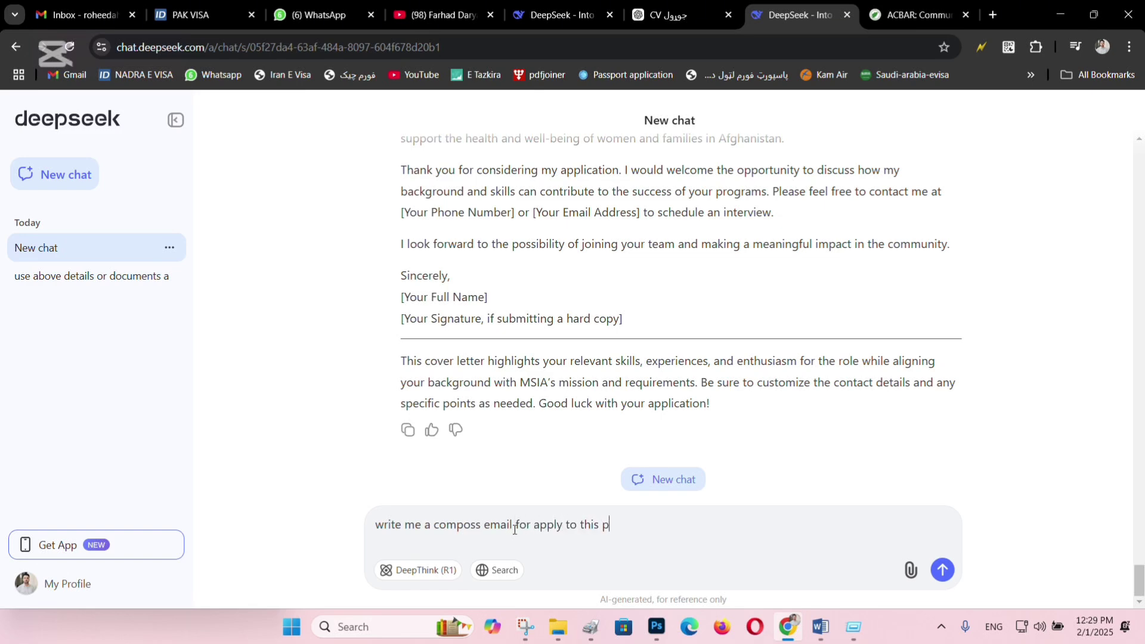
{"action": "type", "text": "osiot"}
{"action": "type", "text": "n use my above det"}
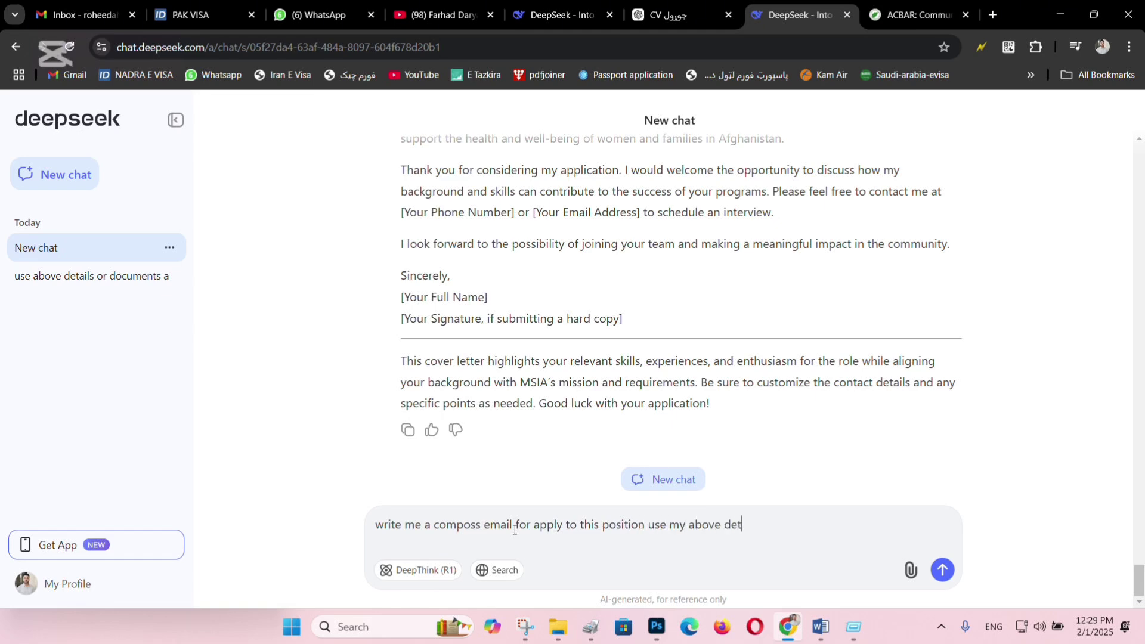
{"action": "type", "text": "ails:"}
{"action": "key", "text": "ctrl+v"}
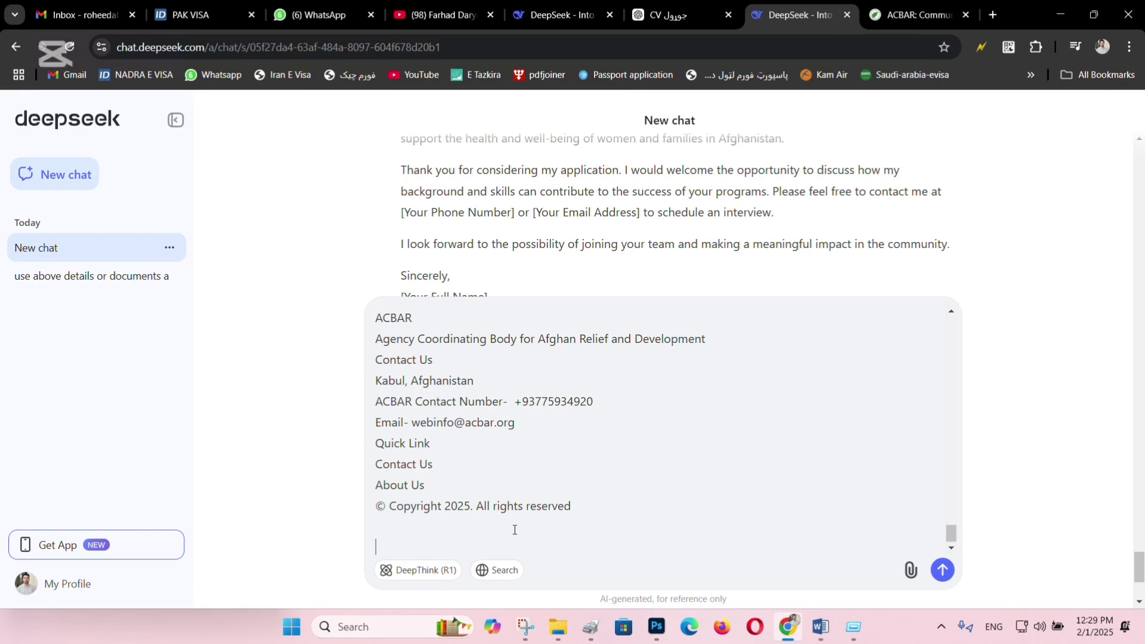
{"action": "key", "text": "Return"}
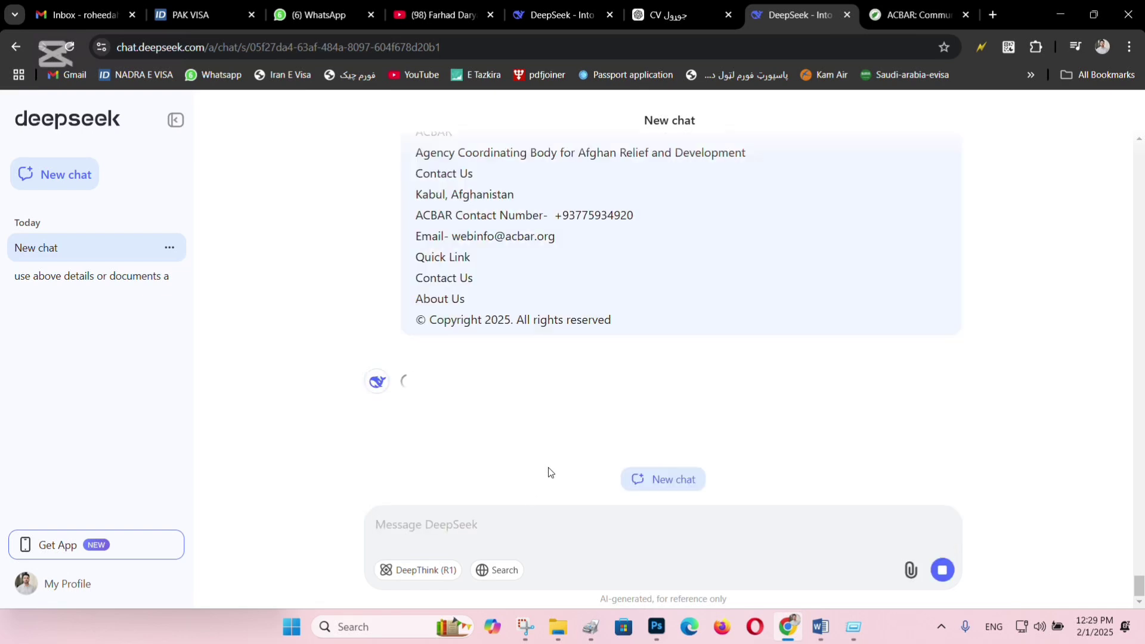
Request a short email instead and copy DeepSeek's reply.
{"action": "scroll", "coordinate": [415, 389], "scroll_direction": "up", "scroll_amount": 1}
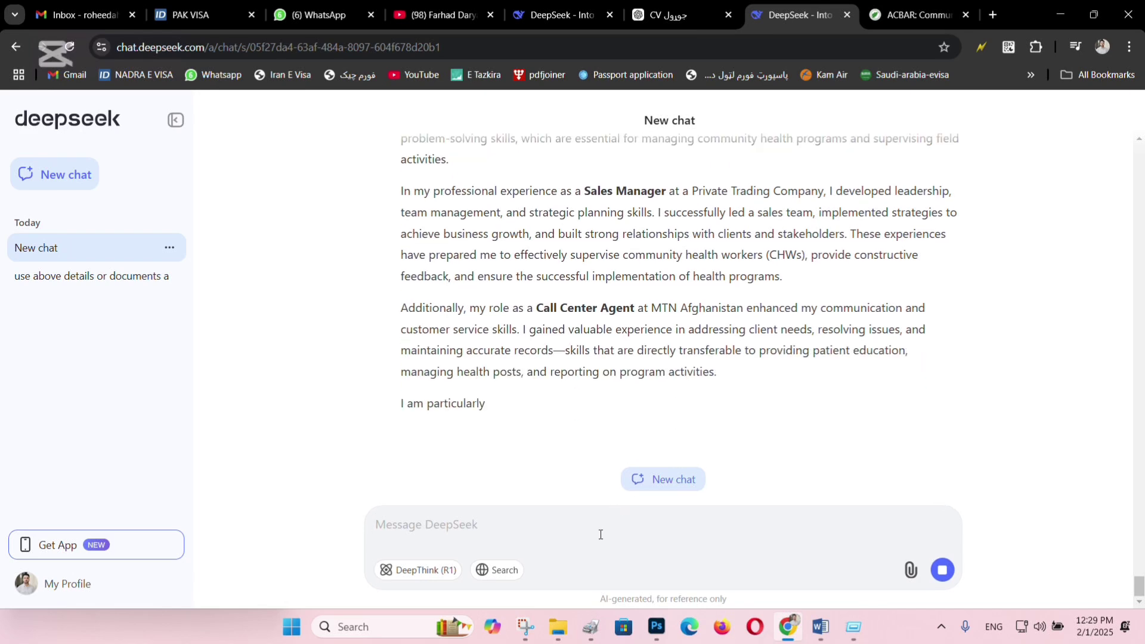
{"action": "type", "text": "ma"}
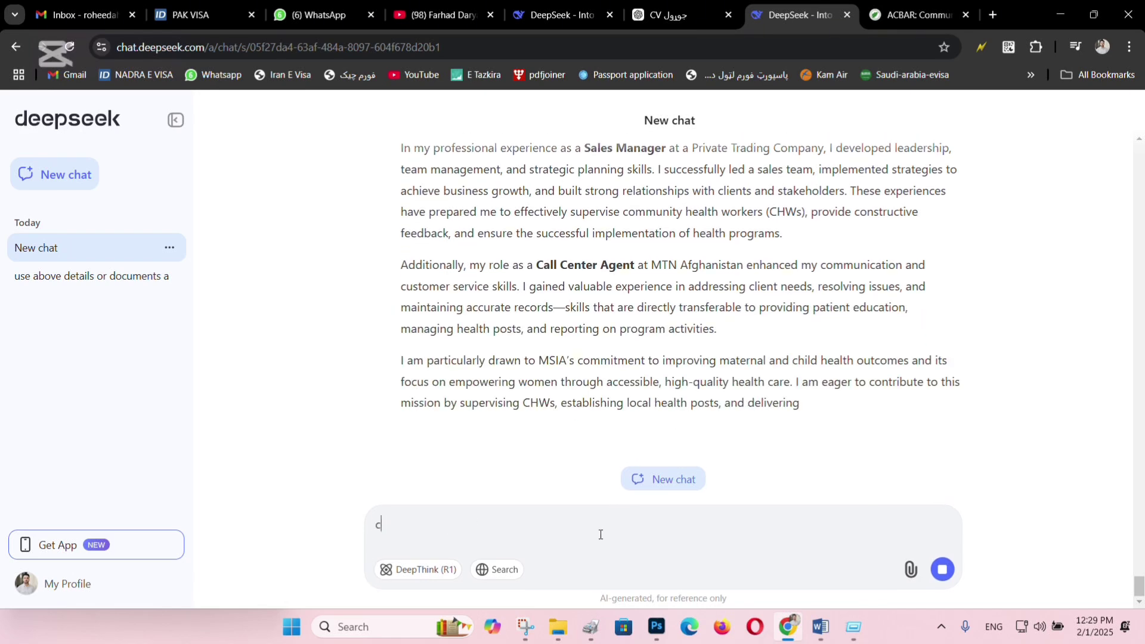
{"action": "type", "text": "ke me a"}
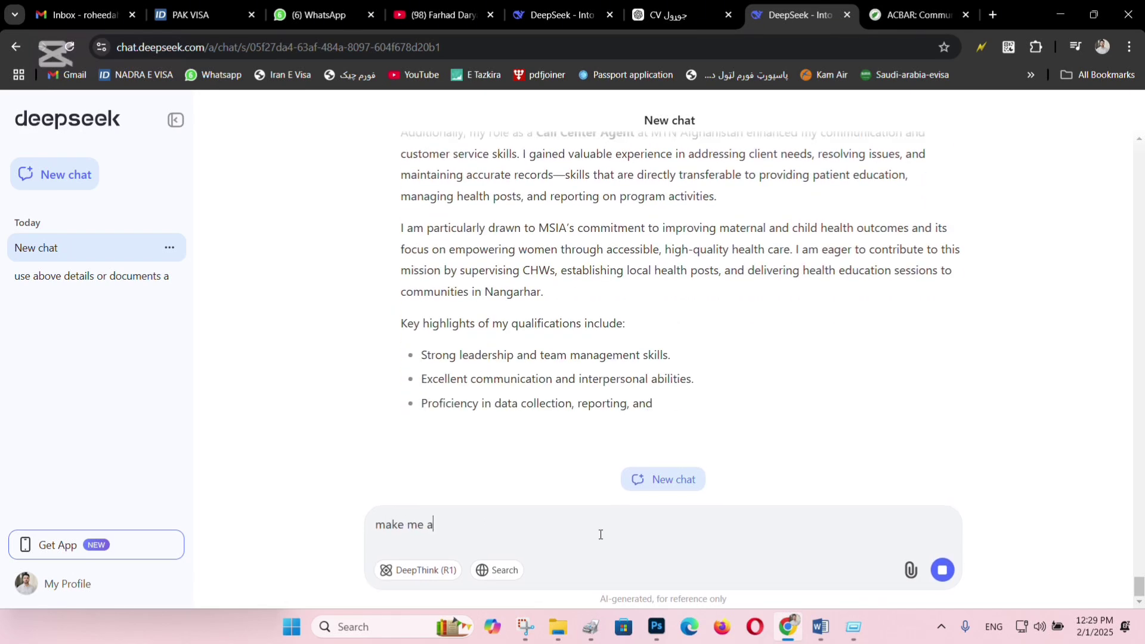
{"action": "type", "text": " short email"}
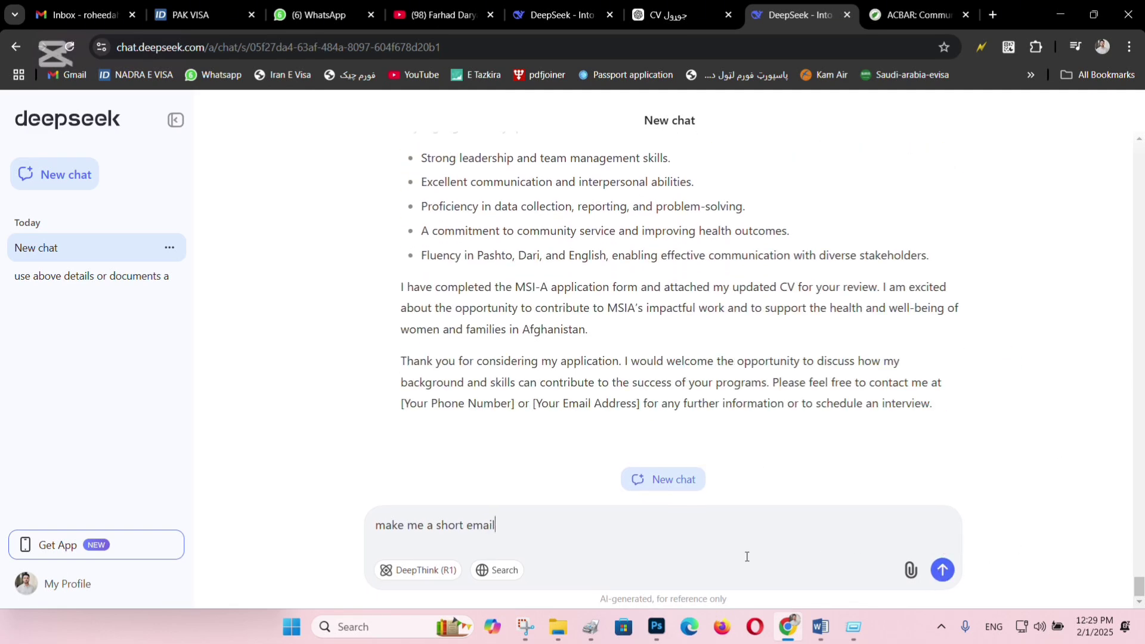
{"action": "key", "text": "Return"}
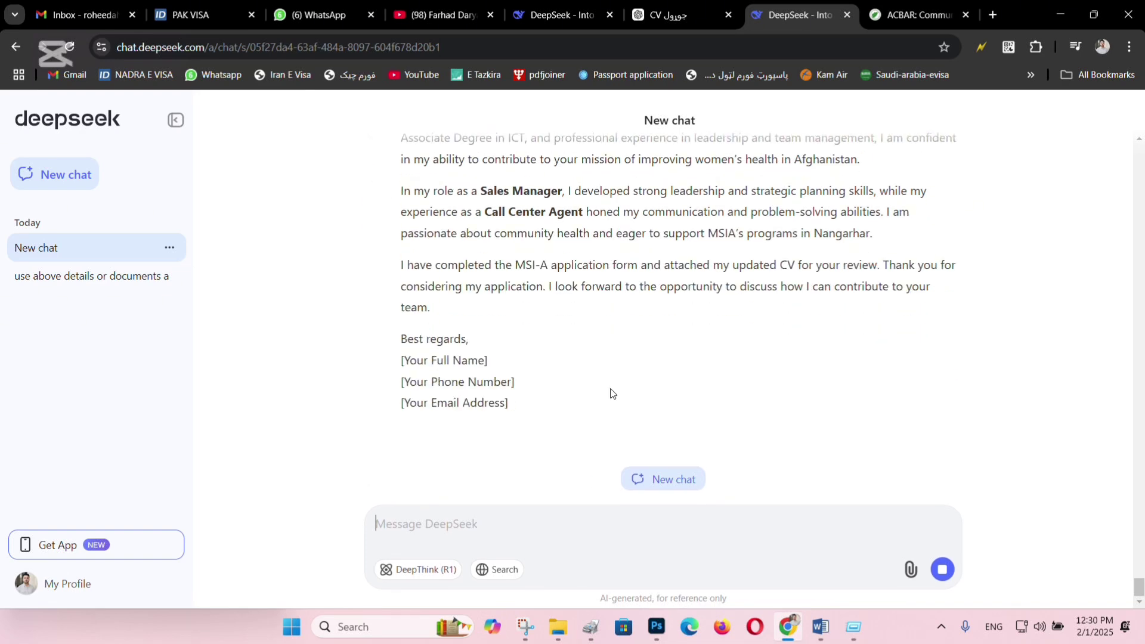
{"action": "left_click", "coordinate": [408, 429]}
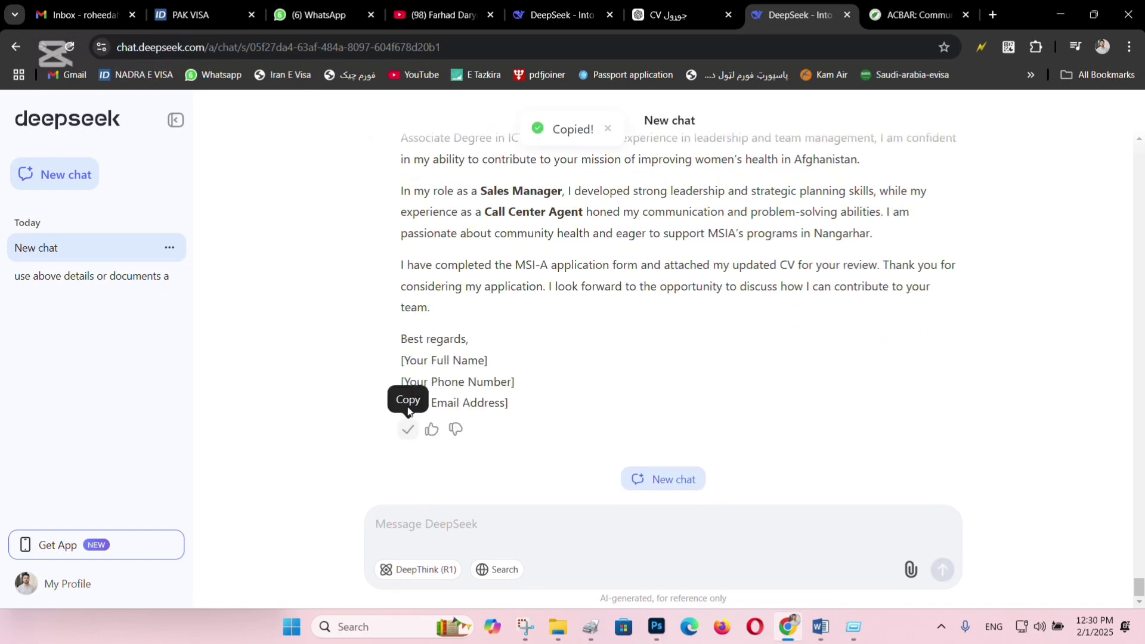
Paste the short email into the Gmail body and delete the placeholder lines after Best regards.
{"action": "left_click", "coordinate": [118, 6]}
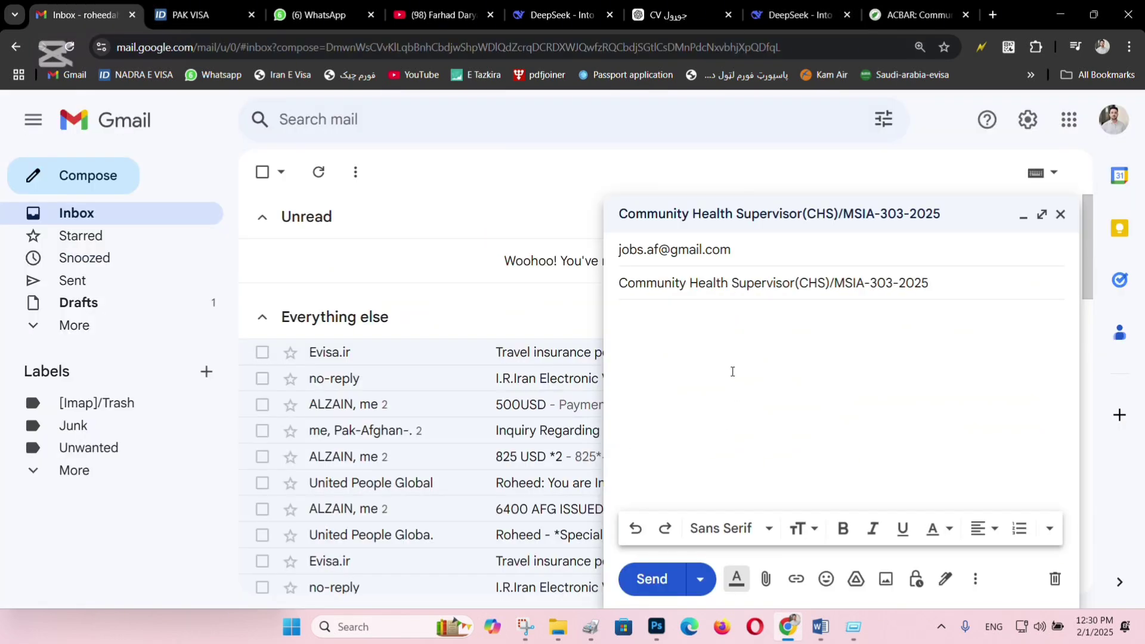
{"action": "left_click", "coordinate": [705, 313]}
{"action": "key", "text": "ctrl+v"}
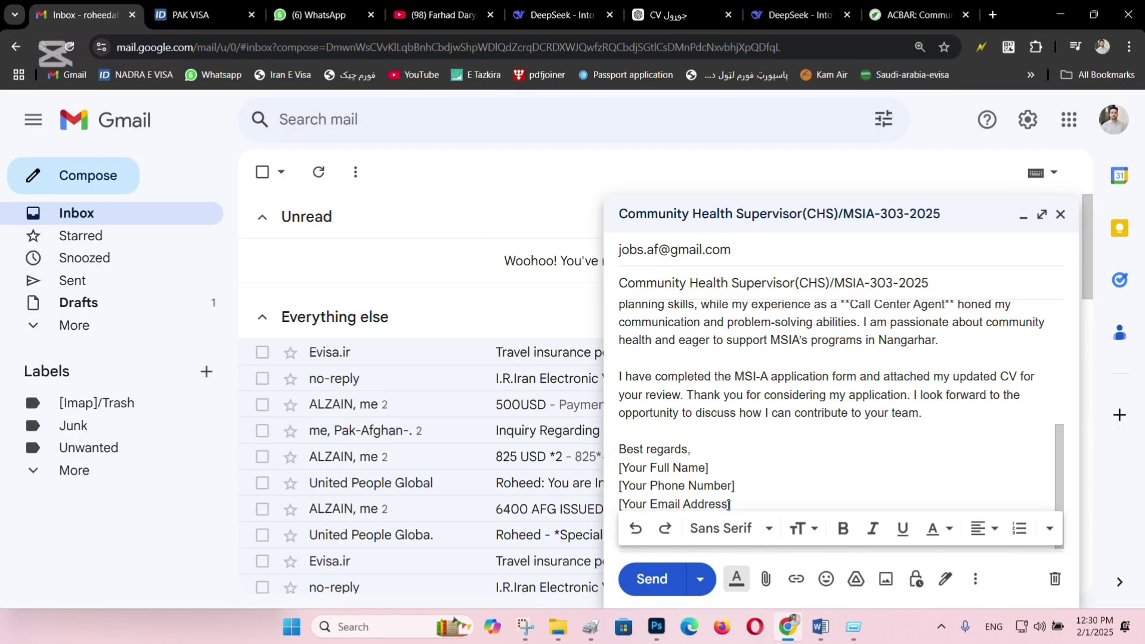
{"action": "left_click_drag", "start_coordinate": [740, 503], "coordinate": [611, 475]}
{"action": "key", "text": "BackSpace"}
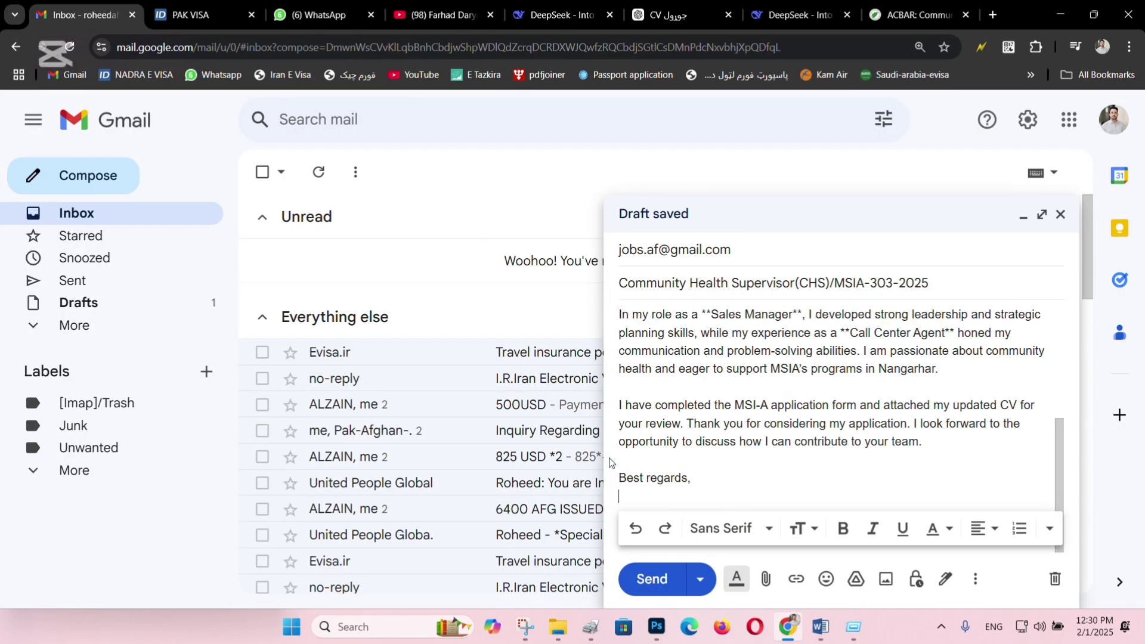
Remove the duplicated Subject line and the blank lines above the greeting from the body.
{"action": "scroll", "coordinate": [680, 406], "scroll_direction": "up", "scroll_amount": 5}
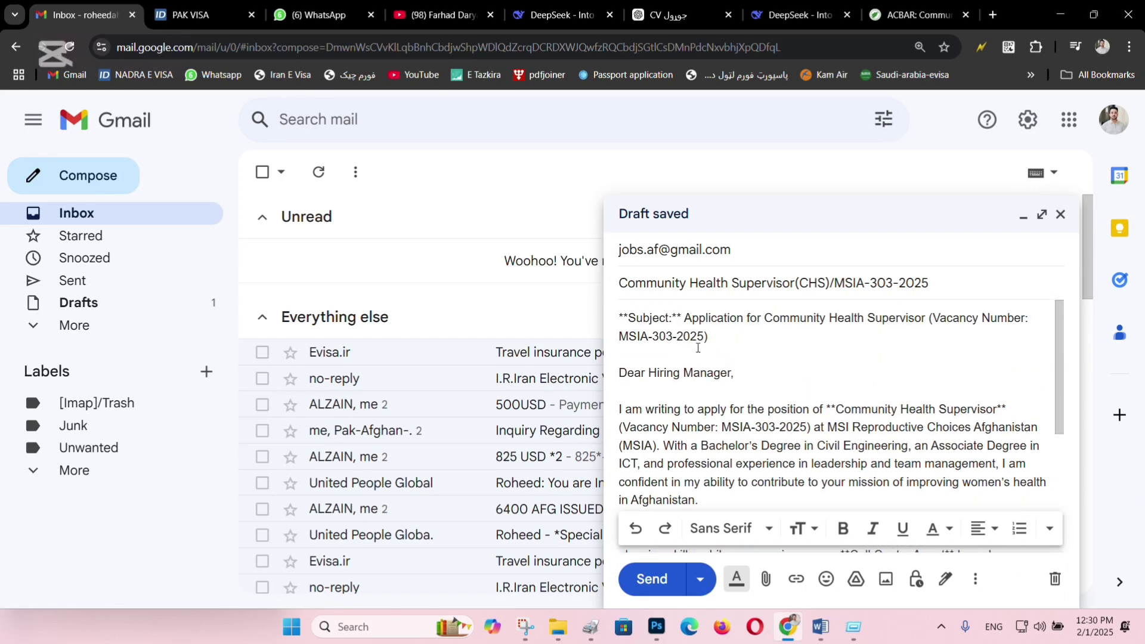
{"action": "left_click_drag", "start_coordinate": [684, 317], "coordinate": [709, 337]}
{"action": "left_click", "coordinate": [729, 285]}
{"action": "left_click_drag", "start_coordinate": [684, 317], "coordinate": [620, 318]}
{"action": "left_click", "coordinate": [748, 350]}
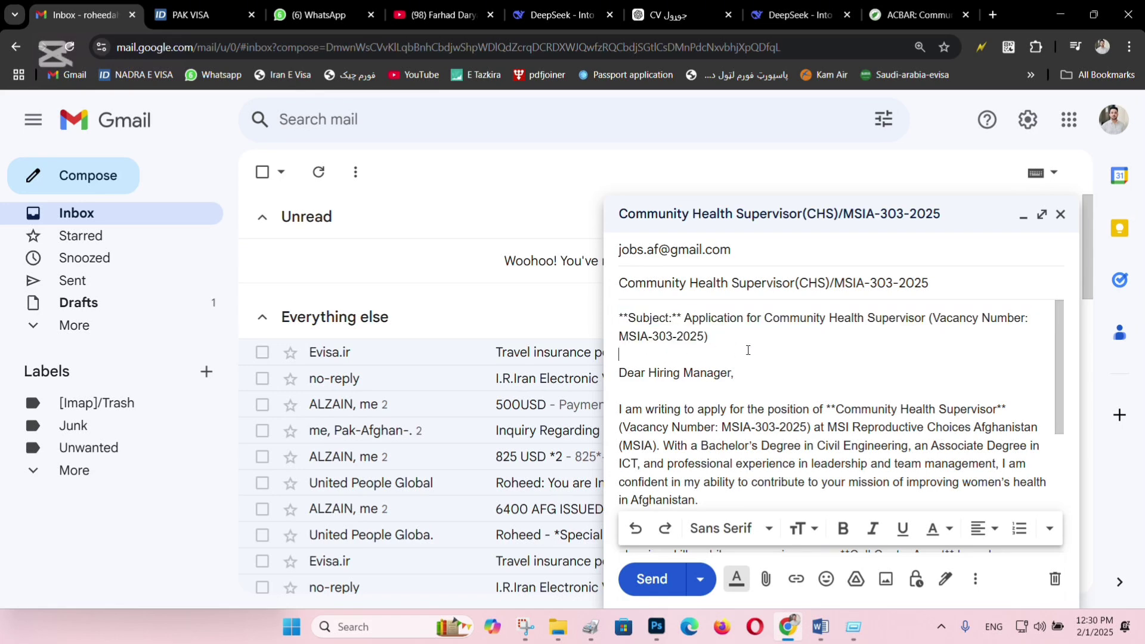
{"action": "left_click_drag", "start_coordinate": [742, 341], "coordinate": [616, 317]}
{"action": "key", "text": "BackSpace"}
{"action": "key", "text": "Delete"}
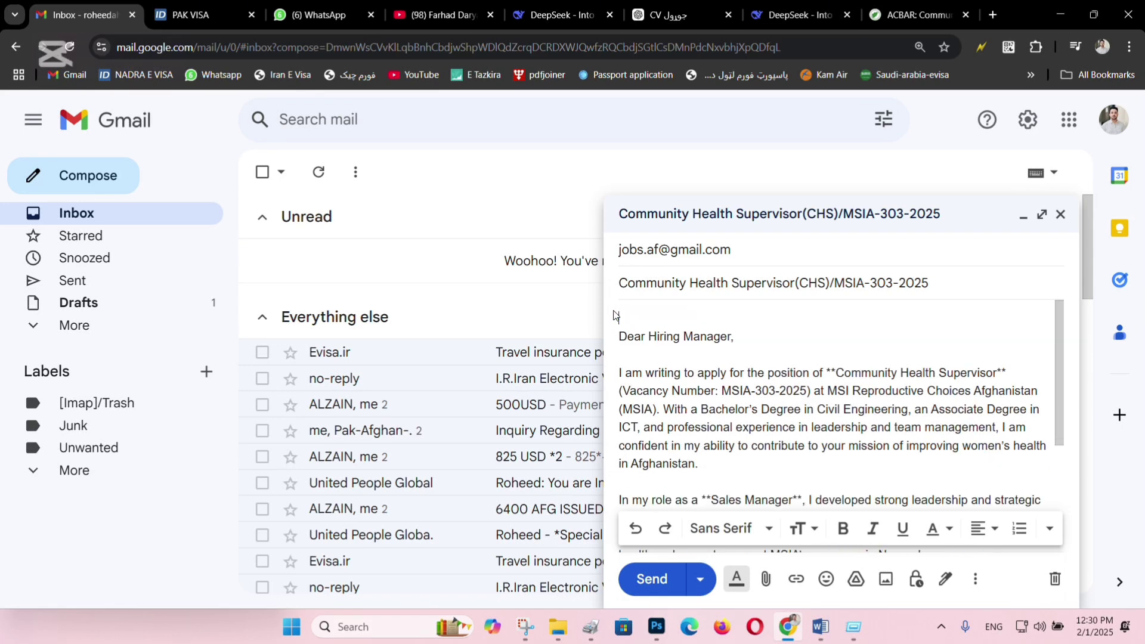
{"action": "key", "text": "Delete"}
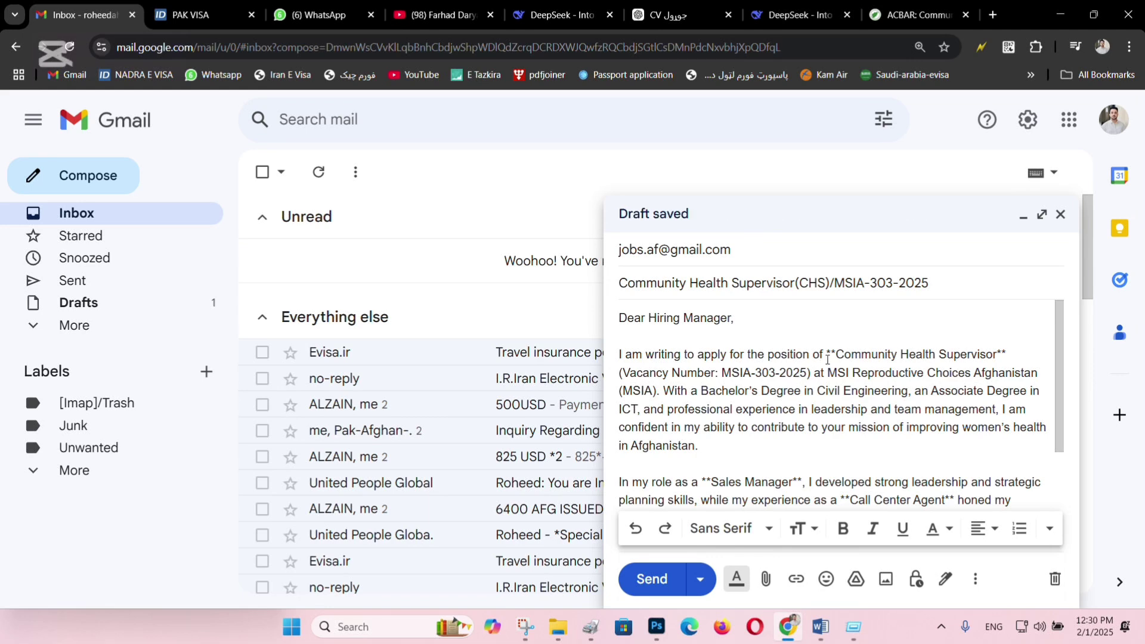
Delete the markdown asterisks before and after 'Community Health Supervisor' in the email.
{"action": "left_click_drag", "start_coordinate": [829, 356], "coordinate": [833, 356]}
{"action": "key", "text": "BackSpace"}
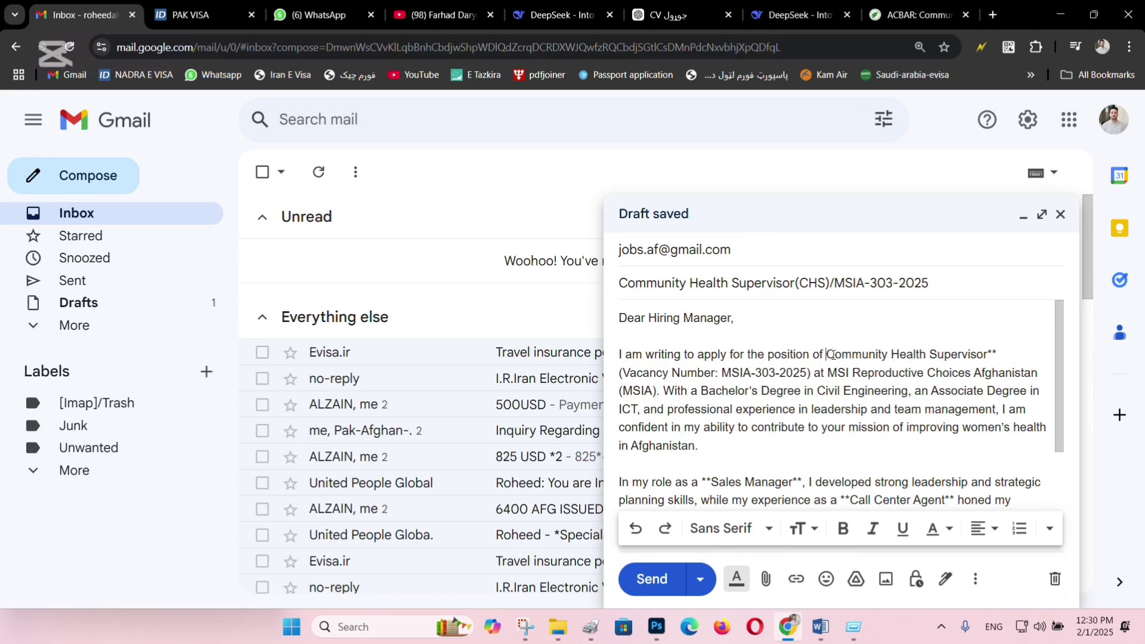
{"action": "left_click", "coordinate": [994, 345], "text": "shift"}
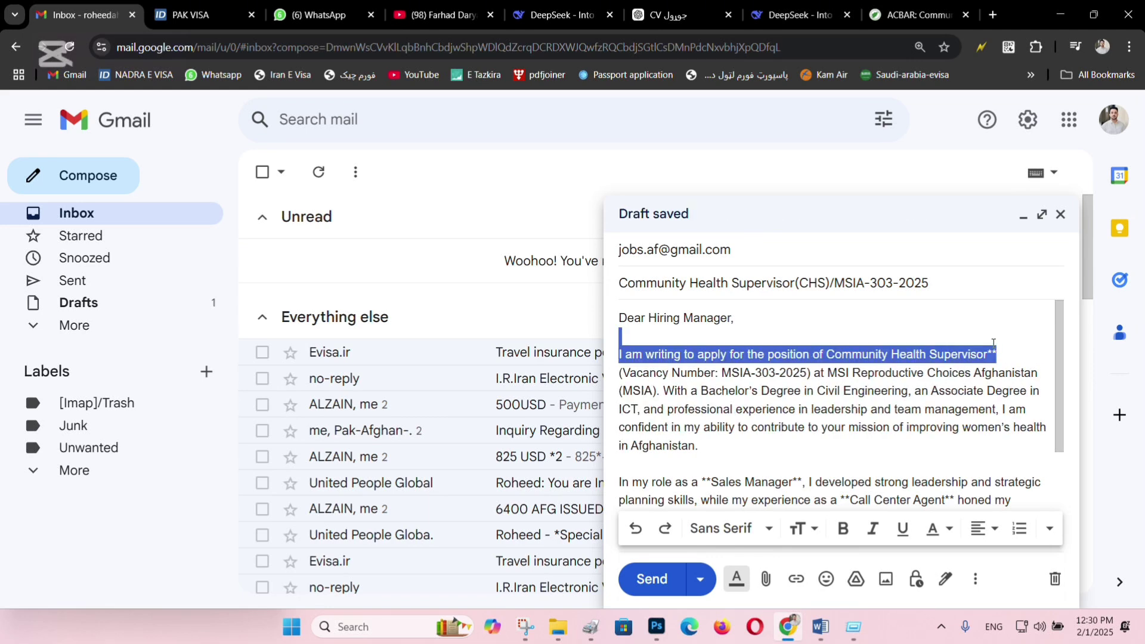
{"action": "left_click", "coordinate": [1012, 353]}
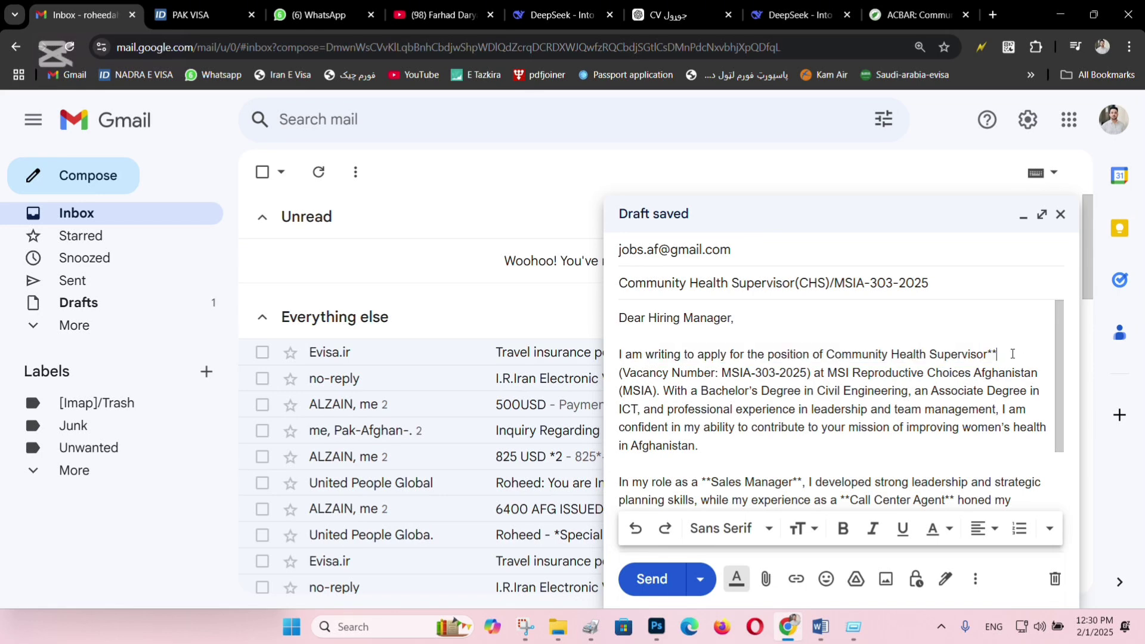
{"action": "key", "text": "BackSpace"}
{"action": "key", "text": "BackSpace"}
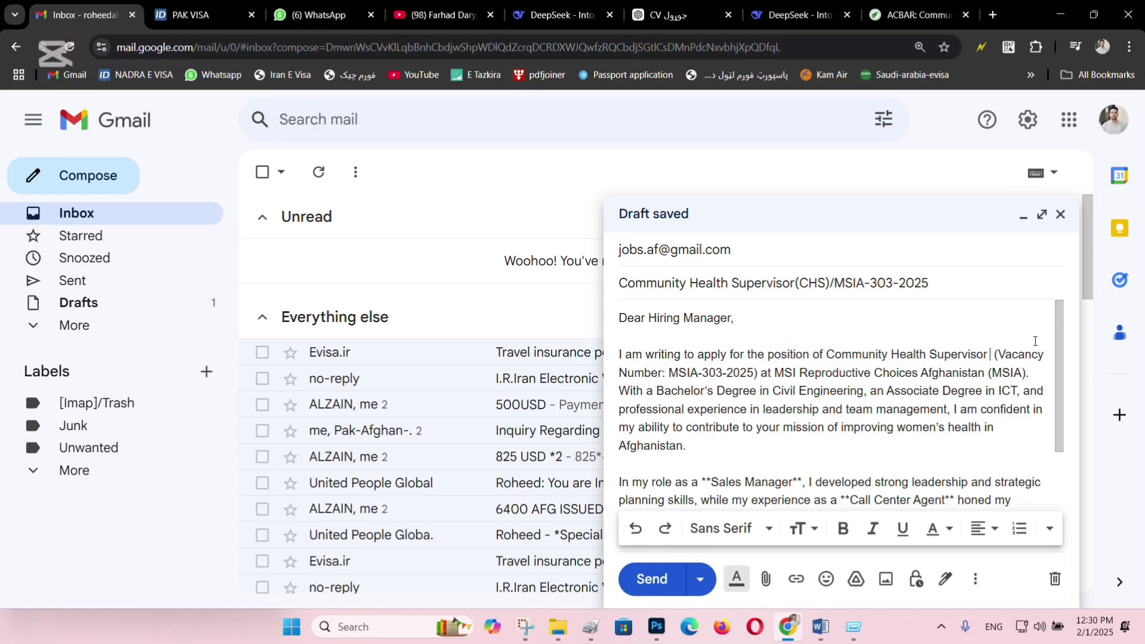
Open the Attach files picker and cancel it without attaching anything.
{"action": "scroll", "coordinate": [821, 368], "scroll_direction": "down", "scroll_amount": 4}
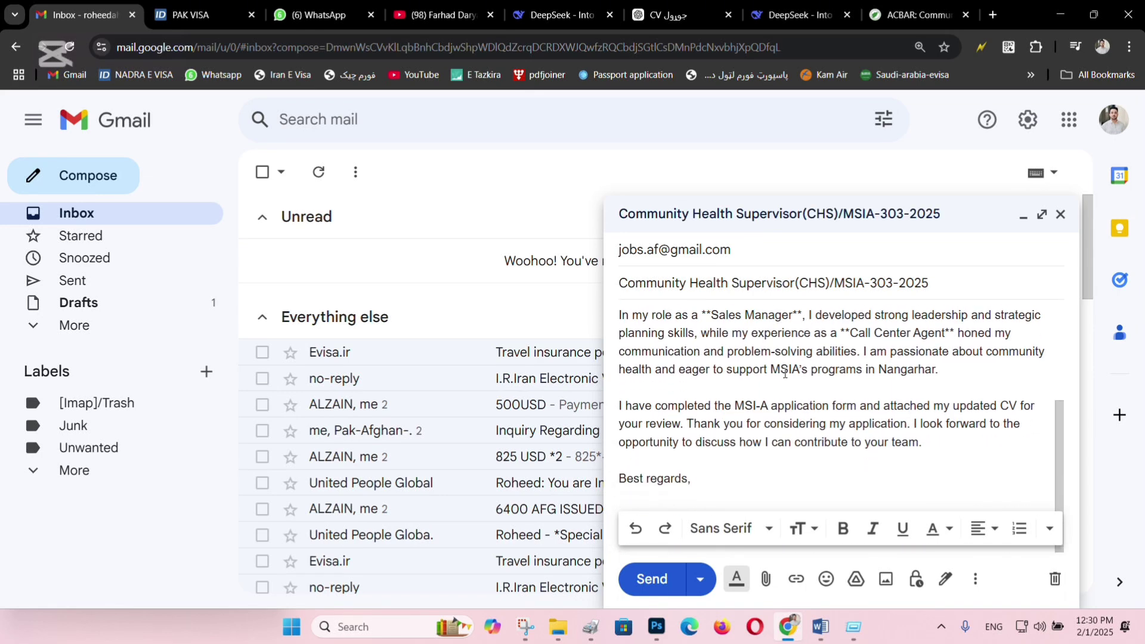
{"action": "scroll", "coordinate": [792, 373], "scroll_direction": "up", "scroll_amount": 5}
{"action": "scroll", "coordinate": [791, 373], "scroll_direction": "down", "scroll_amount": 3}
{"action": "scroll", "coordinate": [658, 425], "scroll_direction": "up", "scroll_amount": 3}
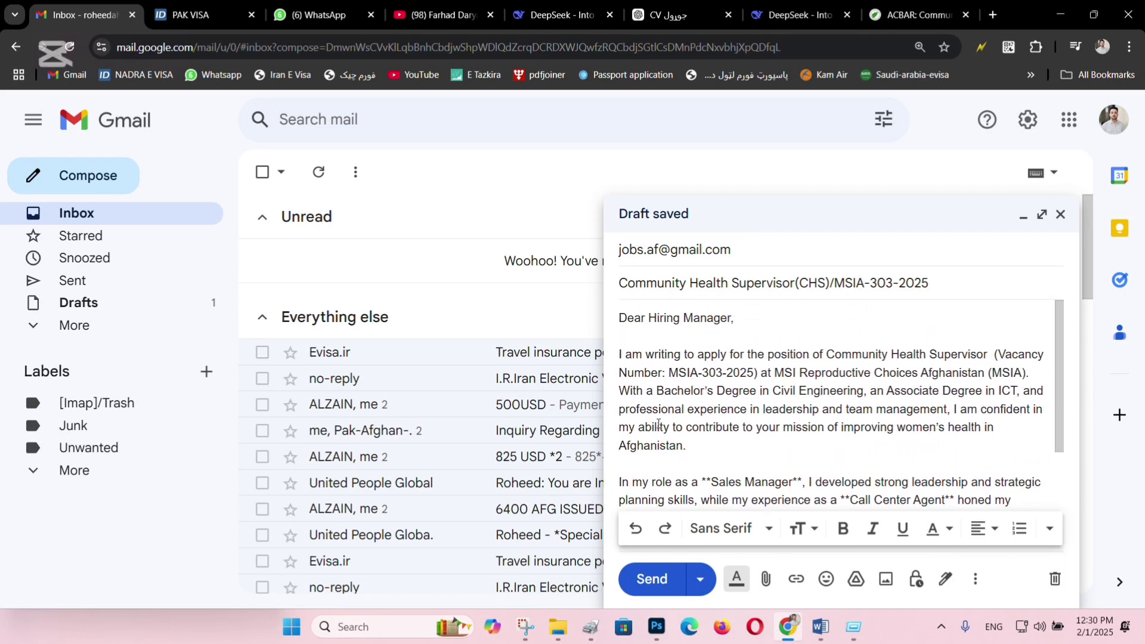
{"action": "scroll", "coordinate": [757, 467], "scroll_direction": "down", "scroll_amount": 1}
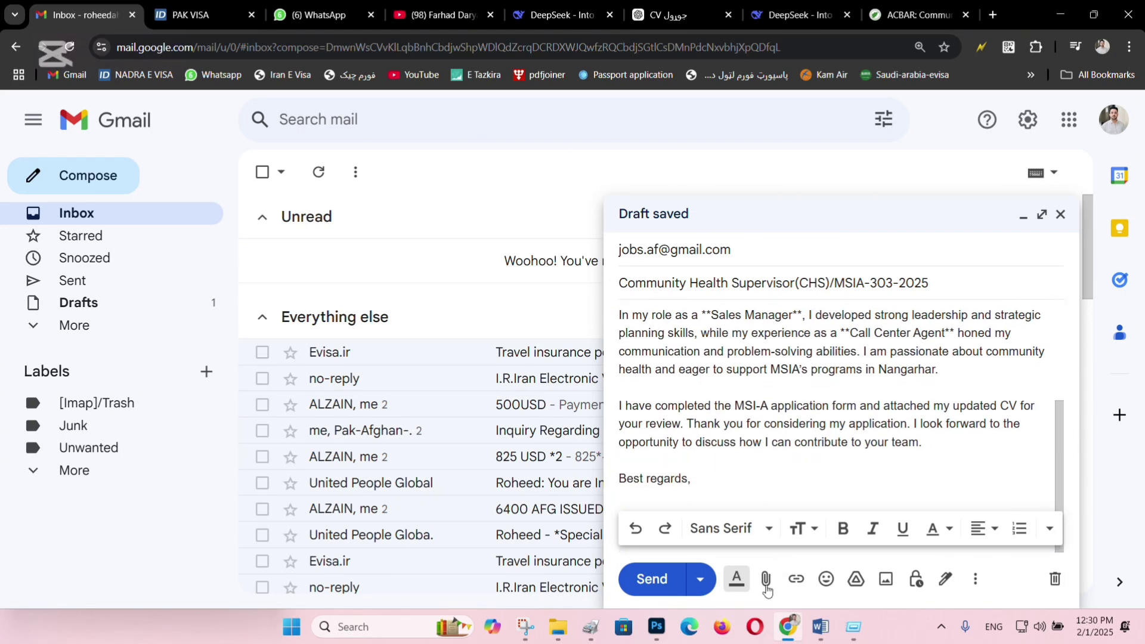
{"action": "left_click", "coordinate": [766, 578]}
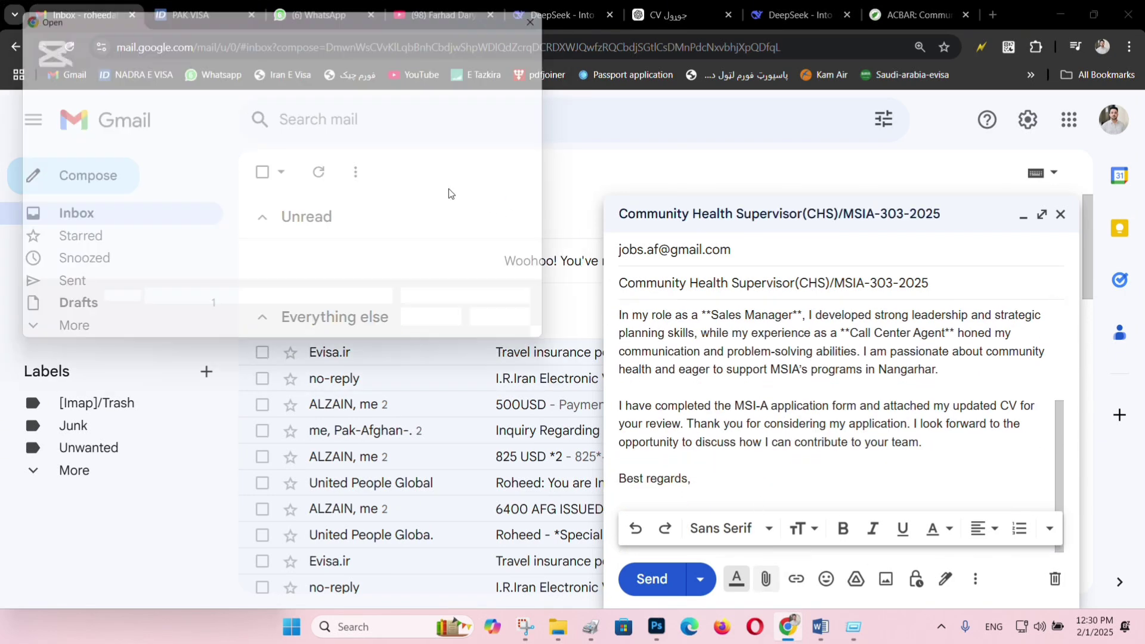
{"action": "left_click", "coordinate": [521, 330]}
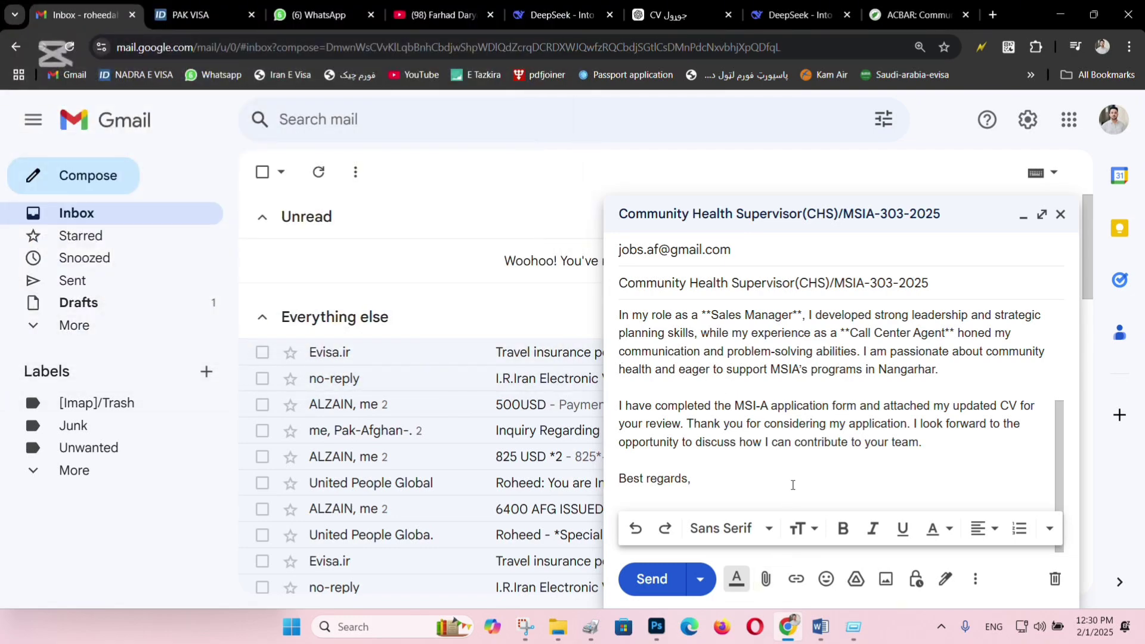
Copy the updated CV reply from the earlier DeepSeek conversation.
{"action": "mouse_move", "coordinate": [820, 626]}
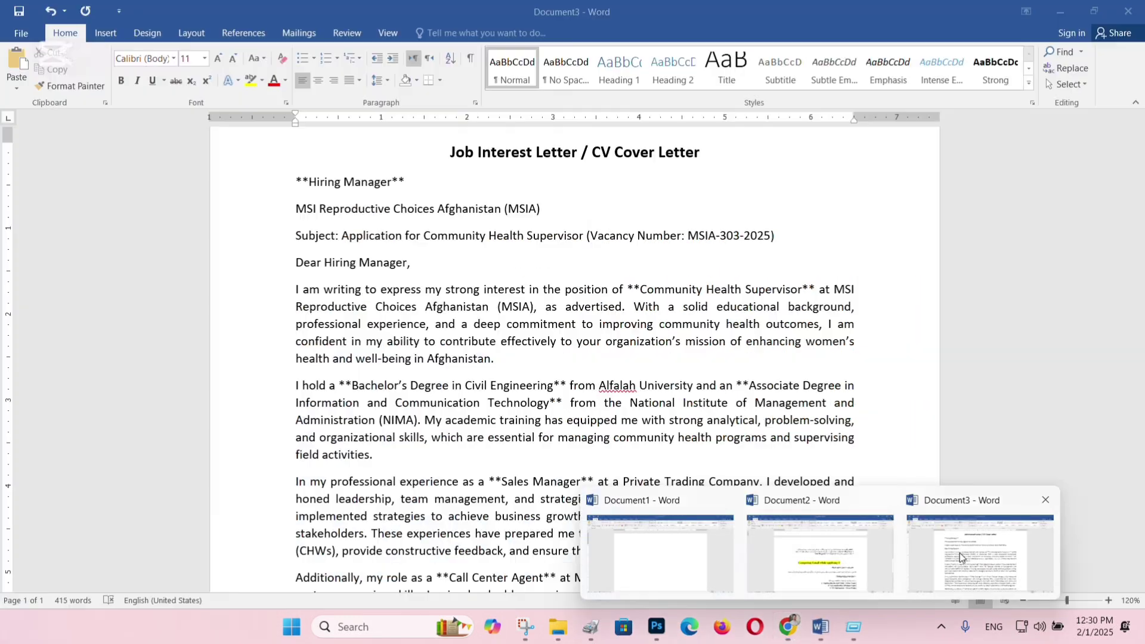
{"action": "left_click", "coordinate": [960, 553]}
{"action": "scroll", "coordinate": [690, 314], "scroll_direction": "down", "scroll_amount": 4}
{"action": "scroll", "coordinate": [690, 313], "scroll_direction": "up", "scroll_amount": 4}
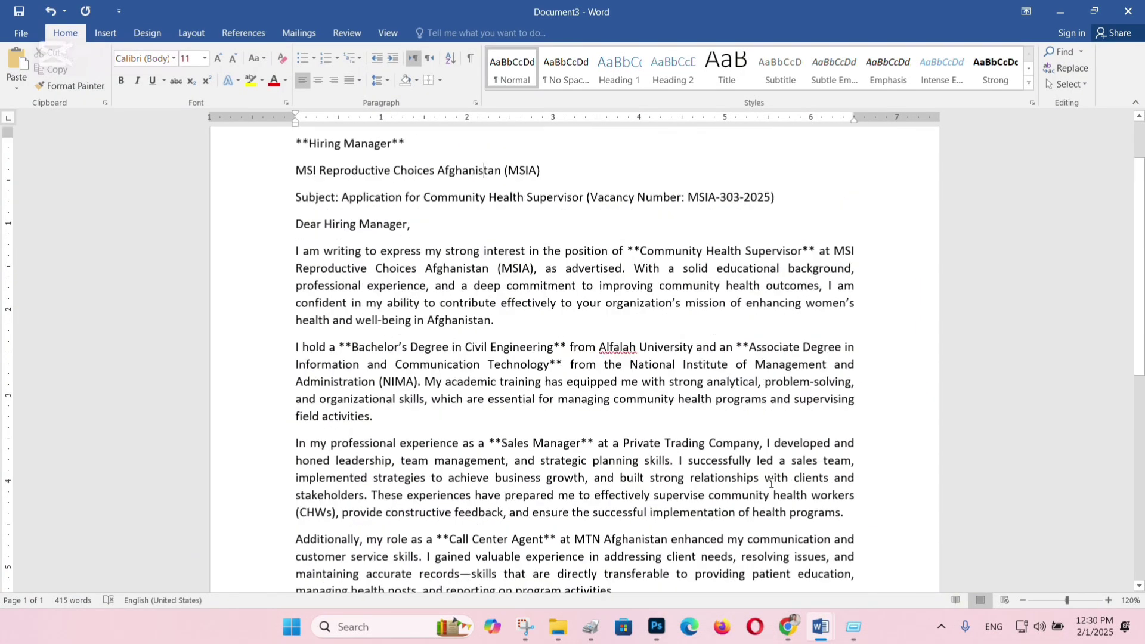
{"action": "left_click", "coordinate": [781, 543]}
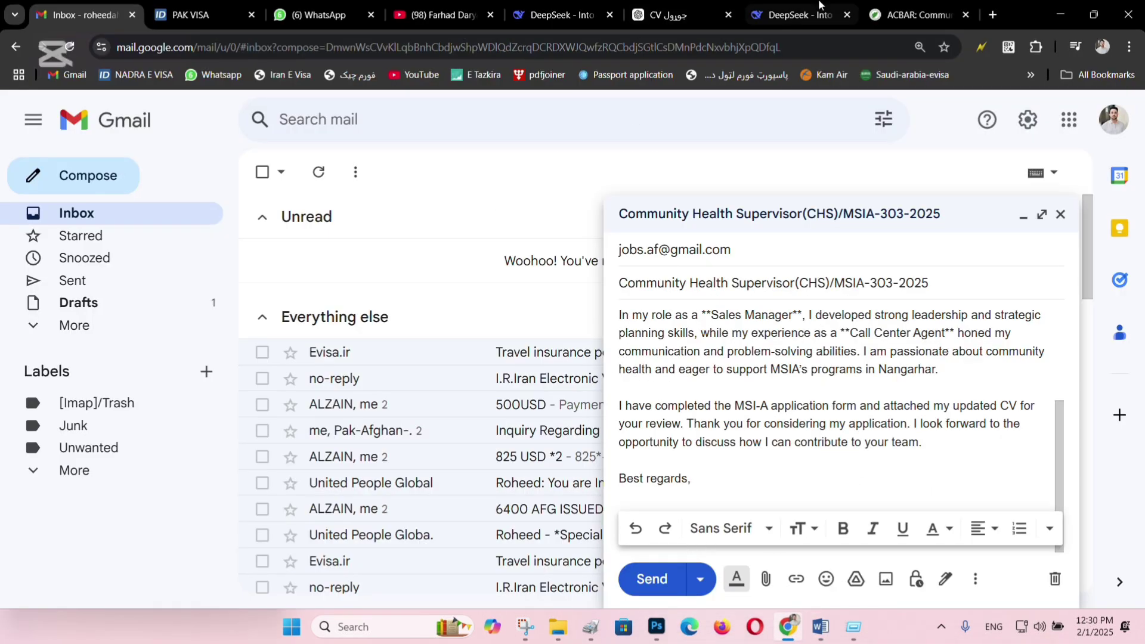
{"action": "left_click", "coordinate": [828, 16]}
{"action": "left_click", "coordinate": [68, 275]}
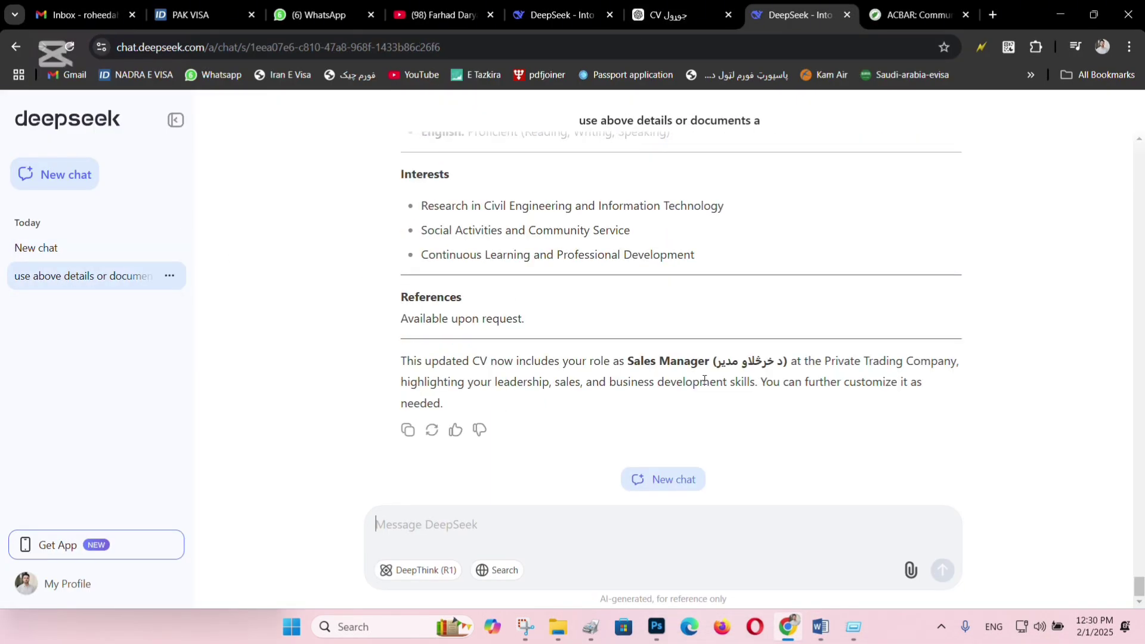
{"action": "left_click", "coordinate": [408, 430]}
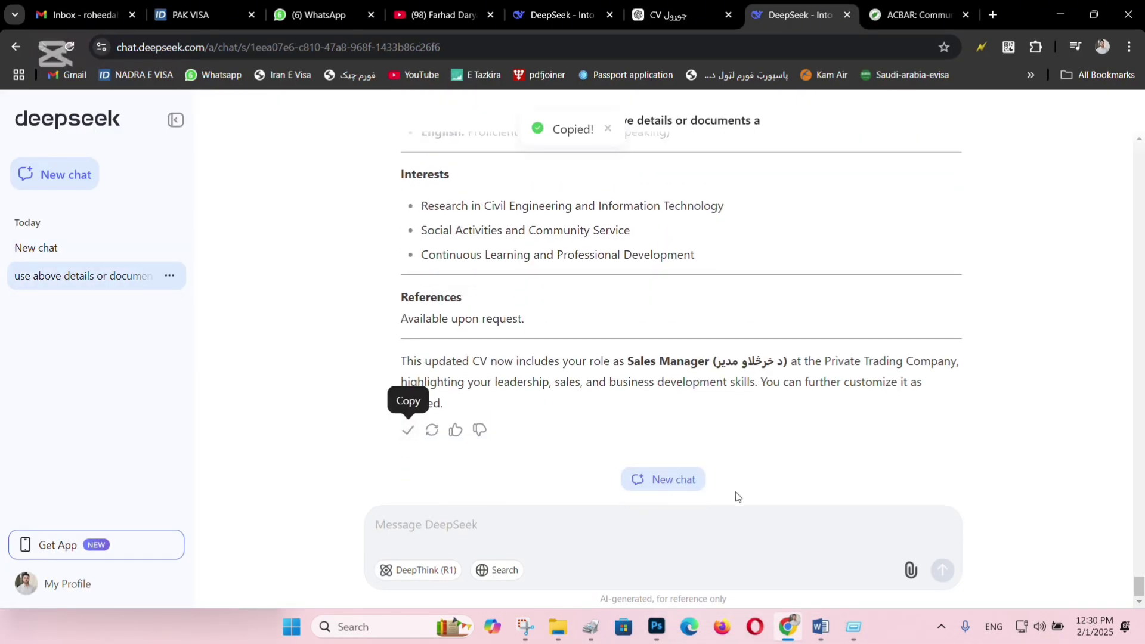
Insert a page break after [Your Full Name] at the end of the Document3 cover letter.
{"action": "mouse_move", "coordinate": [821, 627]}
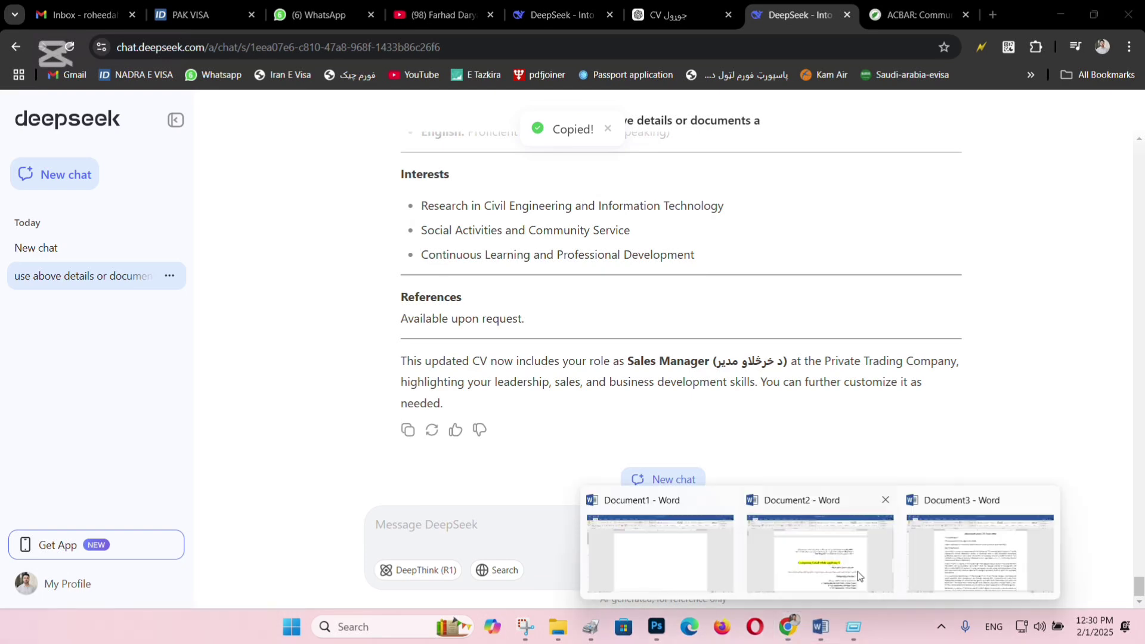
{"action": "left_click", "coordinate": [948, 555]}
{"action": "scroll", "coordinate": [928, 540], "scroll_direction": "down", "scroll_amount": 10}
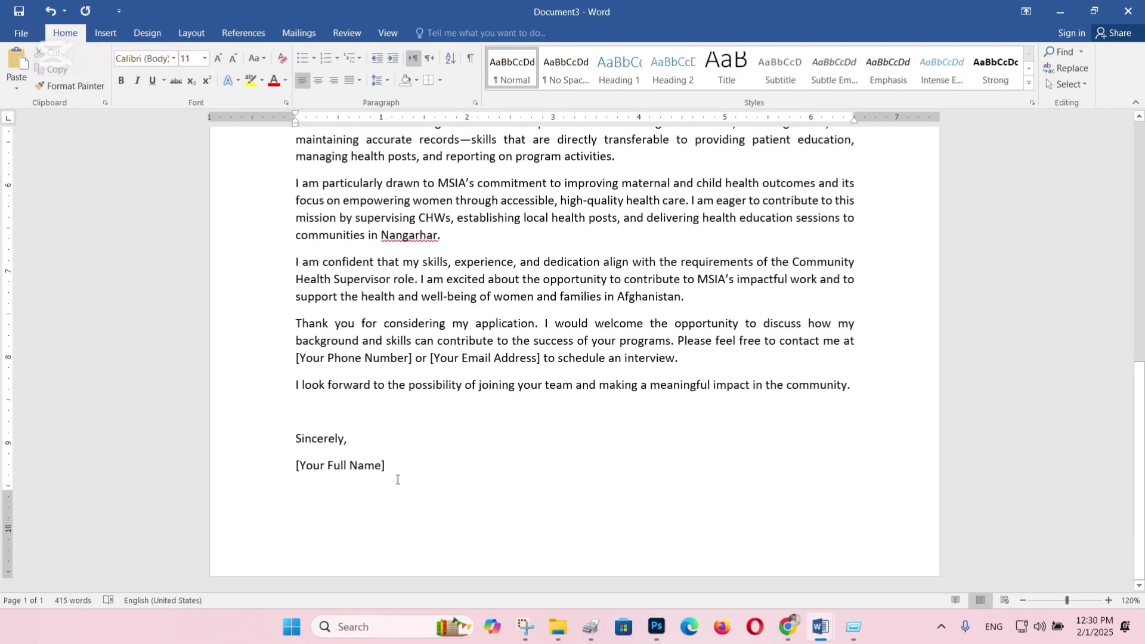
{"action": "left_click", "coordinate": [434, 464]}
{"action": "key", "text": "ctrl+Return"}
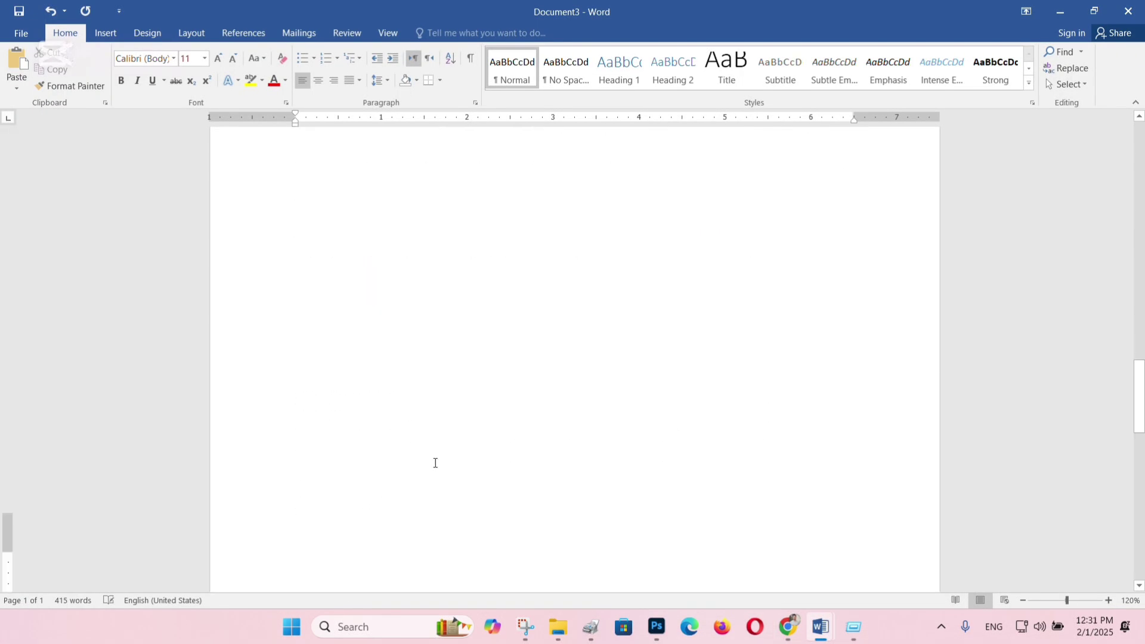
Paste the CV at the top of page 2 and scroll through the result.
{"action": "scroll", "coordinate": [431, 390], "scroll_direction": "up", "scroll_amount": 12}
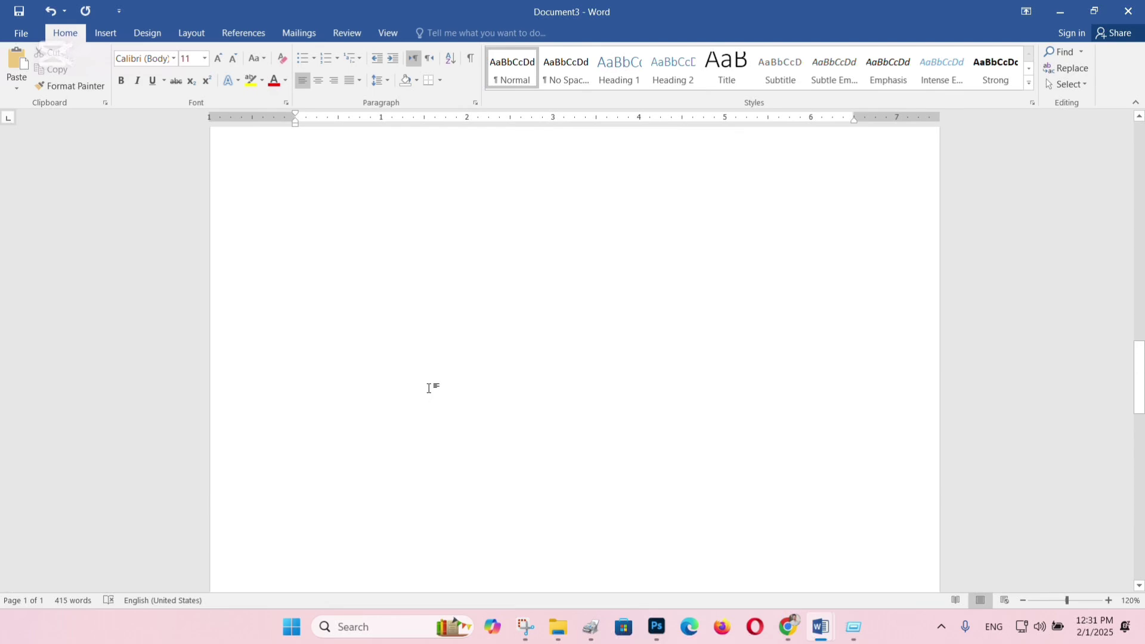
{"action": "left_click", "coordinate": [388, 291]}
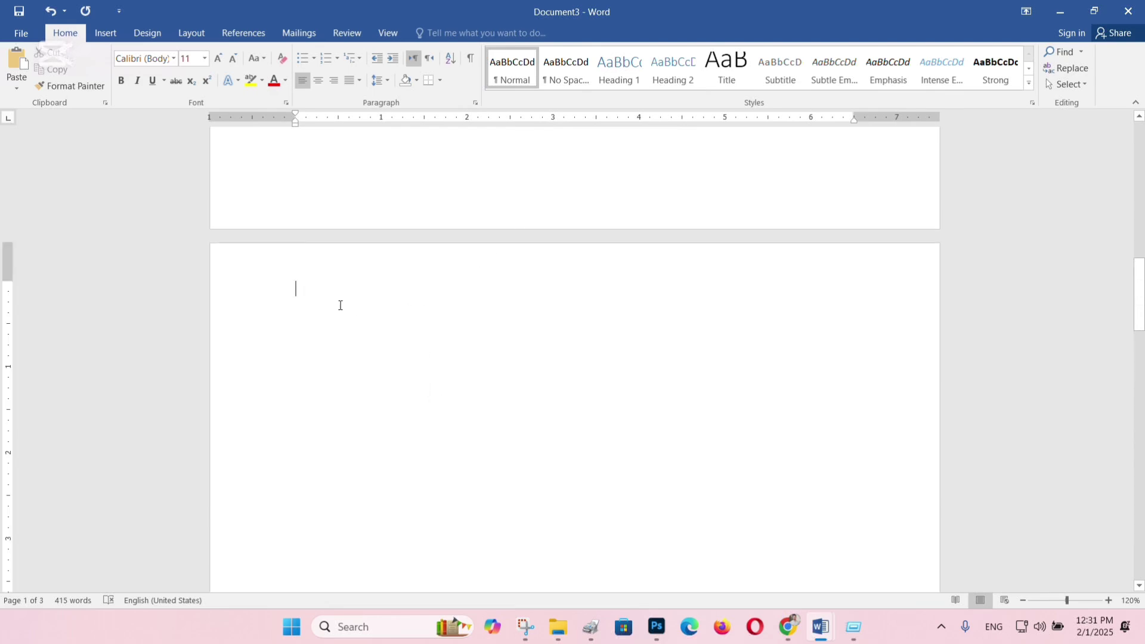
{"action": "key", "text": "ctrl+v"}
{"action": "scroll", "coordinate": [491, 298], "scroll_direction": "up", "scroll_amount": 10}
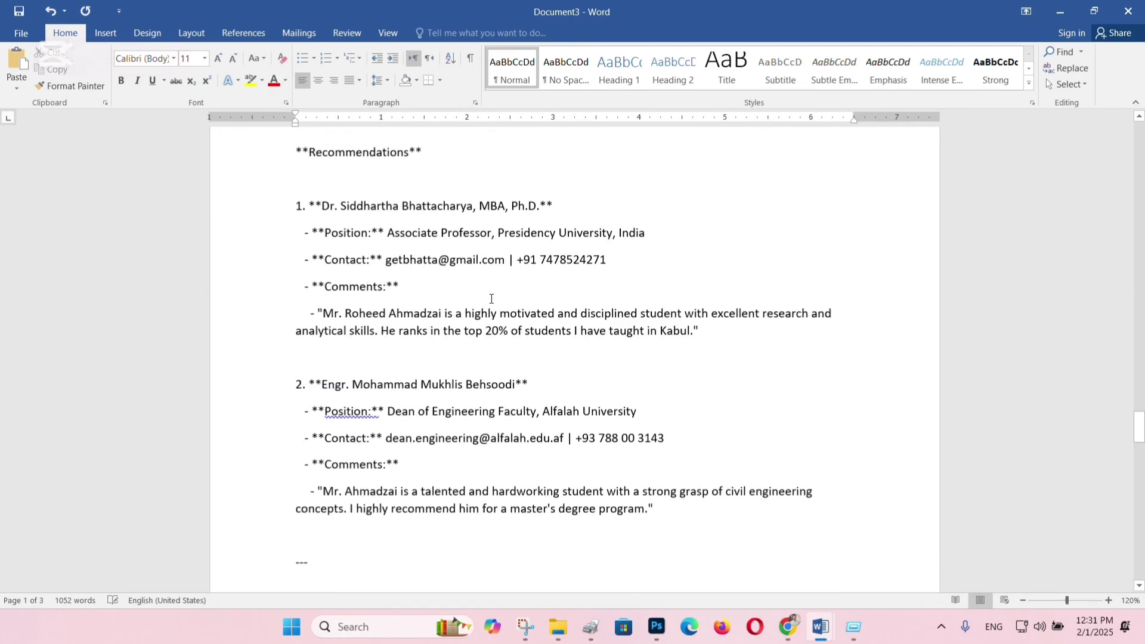
{"action": "scroll", "coordinate": [491, 298], "scroll_direction": "up", "scroll_amount": 15}
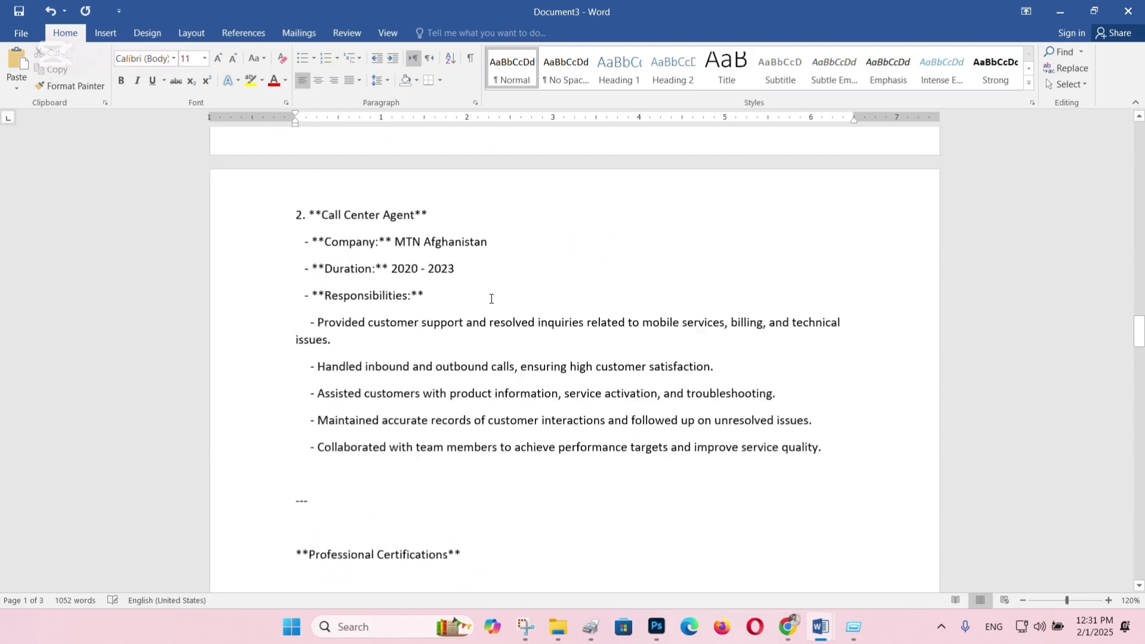
{"action": "scroll", "coordinate": [491, 298], "scroll_direction": "up", "scroll_amount": 15}
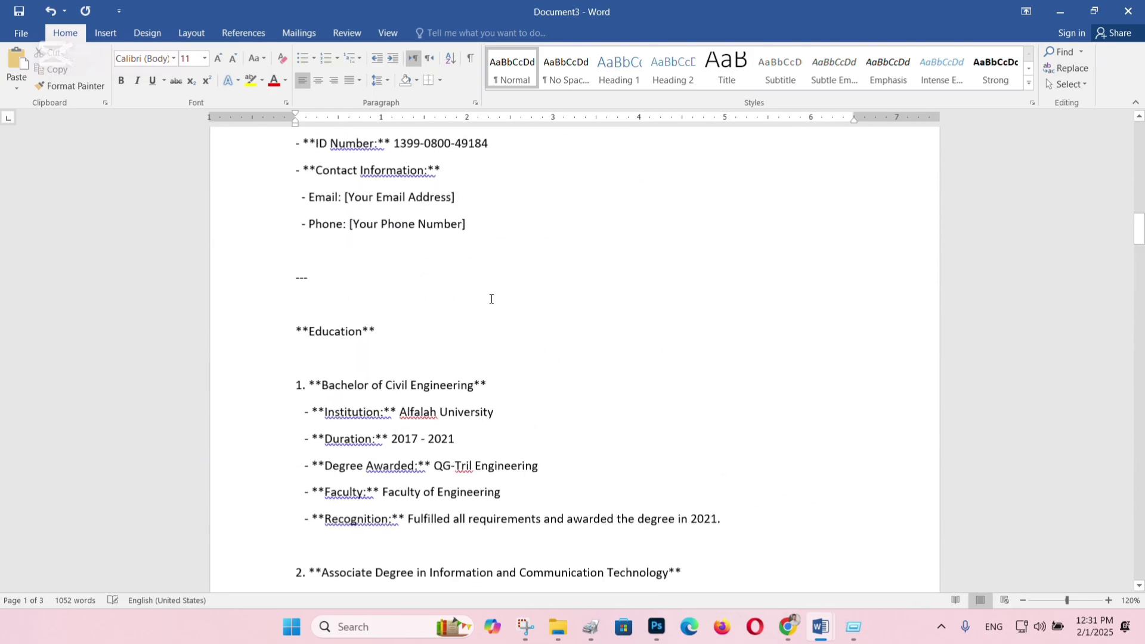
{"action": "scroll", "coordinate": [492, 298], "scroll_direction": "up", "scroll_amount": 20}
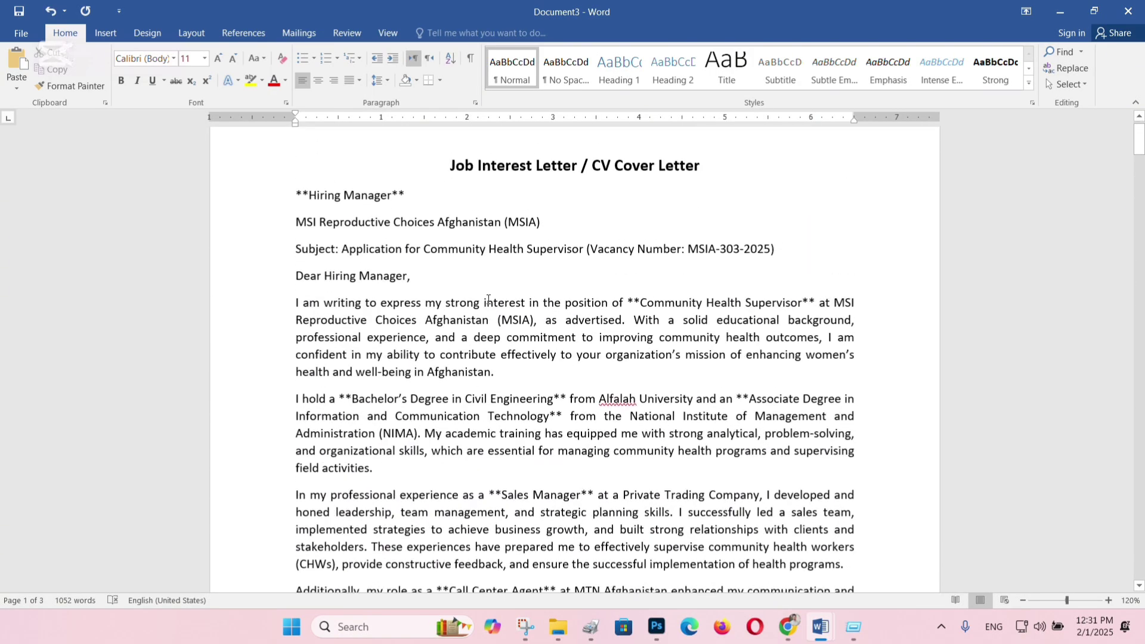
{"action": "scroll", "coordinate": [488, 300], "scroll_direction": "down", "scroll_amount": 20}
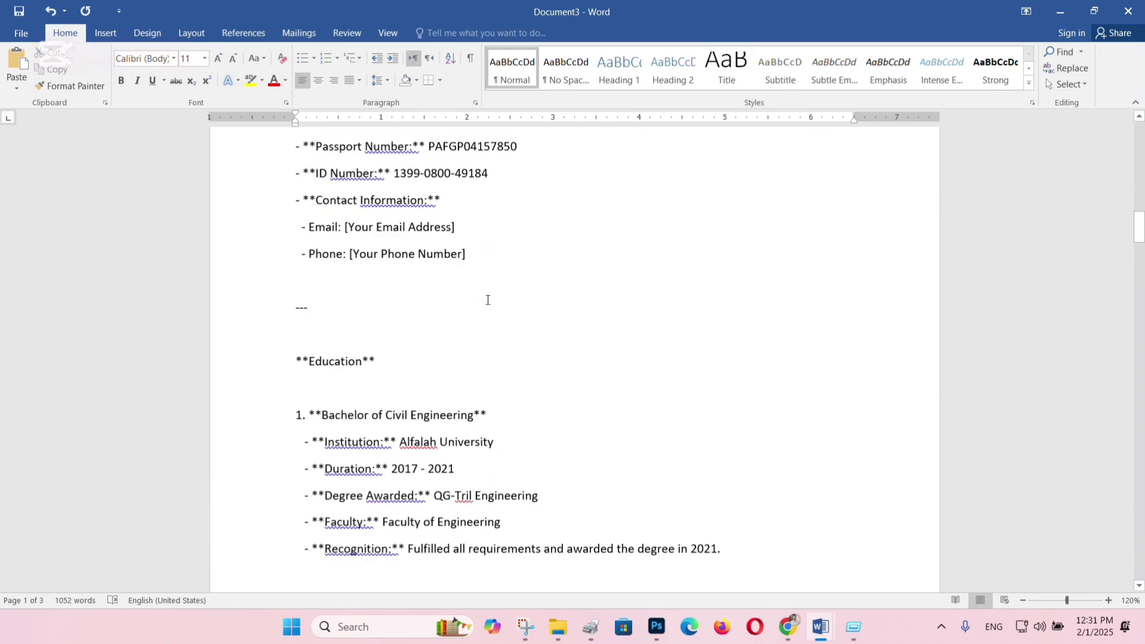
{"action": "scroll", "coordinate": [488, 299], "scroll_direction": "down", "scroll_amount": 20}
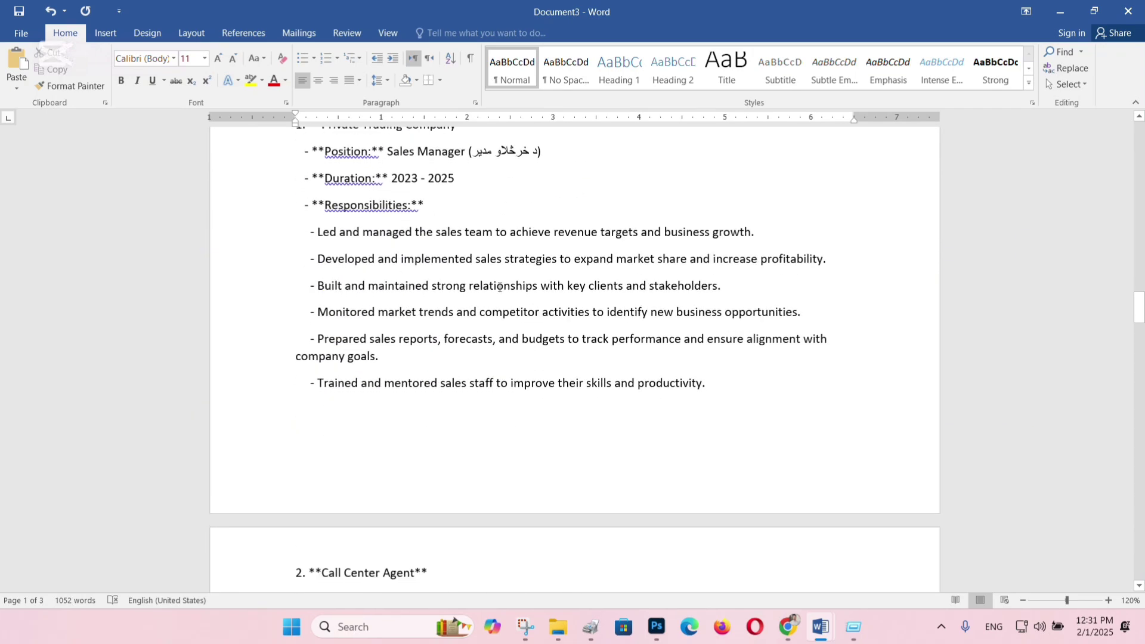
{"action": "scroll", "coordinate": [500, 287], "scroll_direction": "down", "scroll_amount": 20}
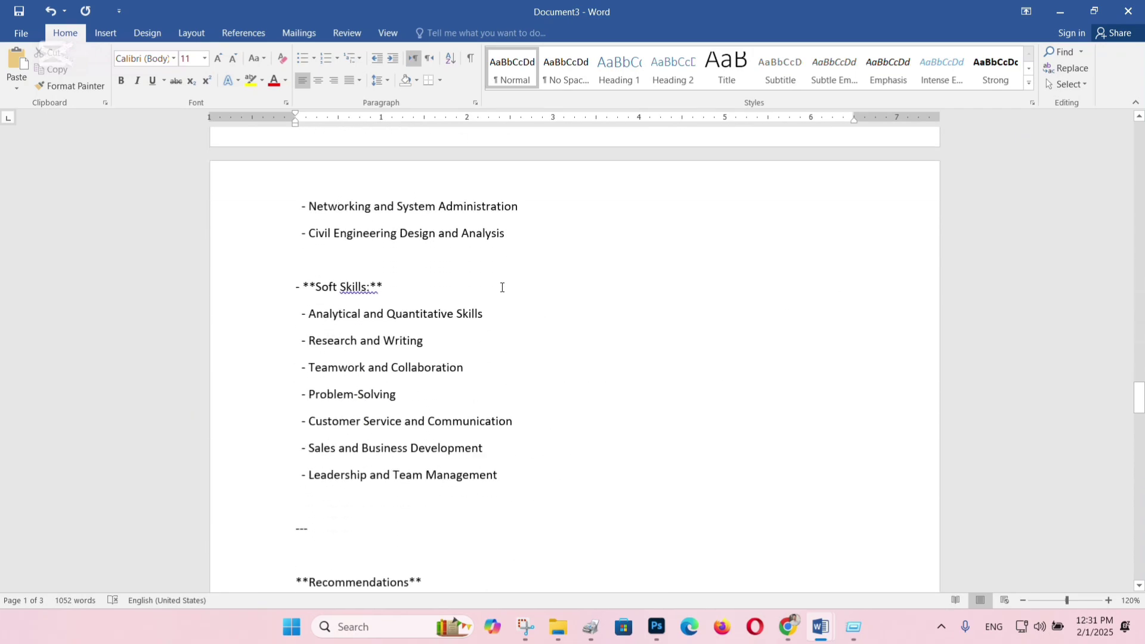
{"action": "scroll", "coordinate": [501, 288], "scroll_direction": "down", "scroll_amount": 20}
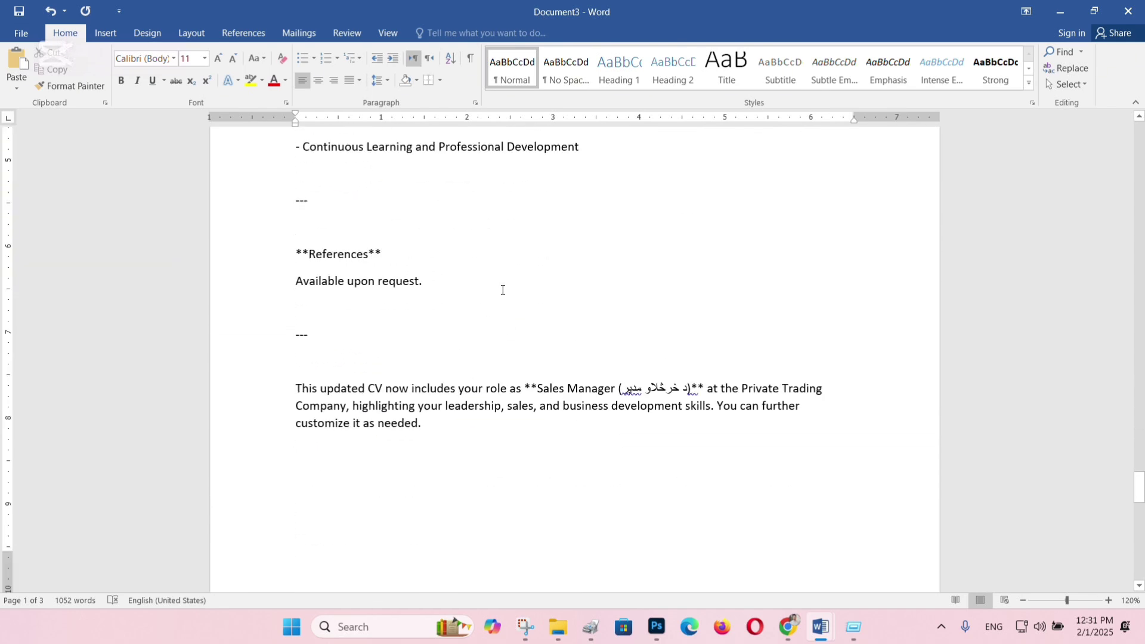
{"action": "scroll", "coordinate": [502, 290], "scroll_direction": "down", "scroll_amount": 15}
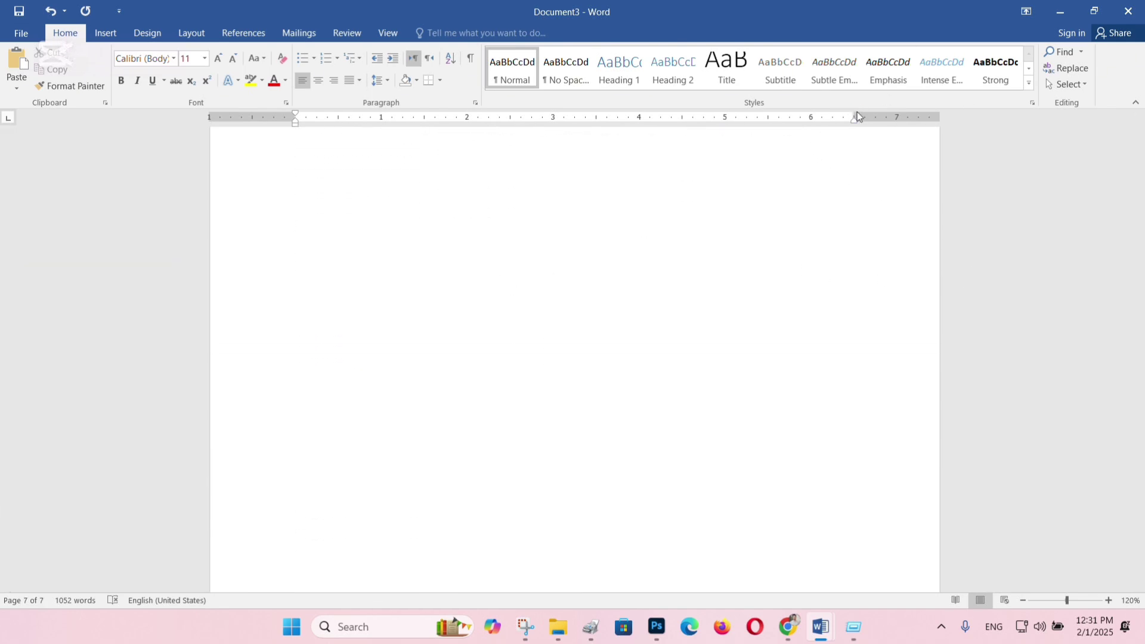
Export Document3 as a PDF named 'my cv' in the Downloads folder.
{"action": "key", "text": "F12"}
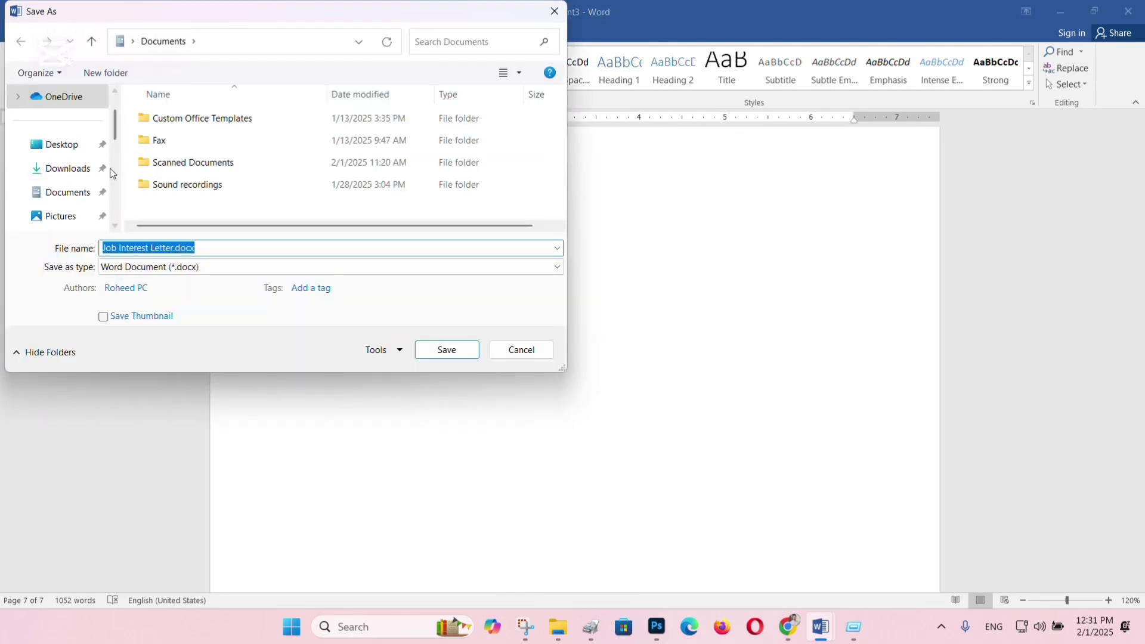
{"action": "left_click", "coordinate": [70, 168]}
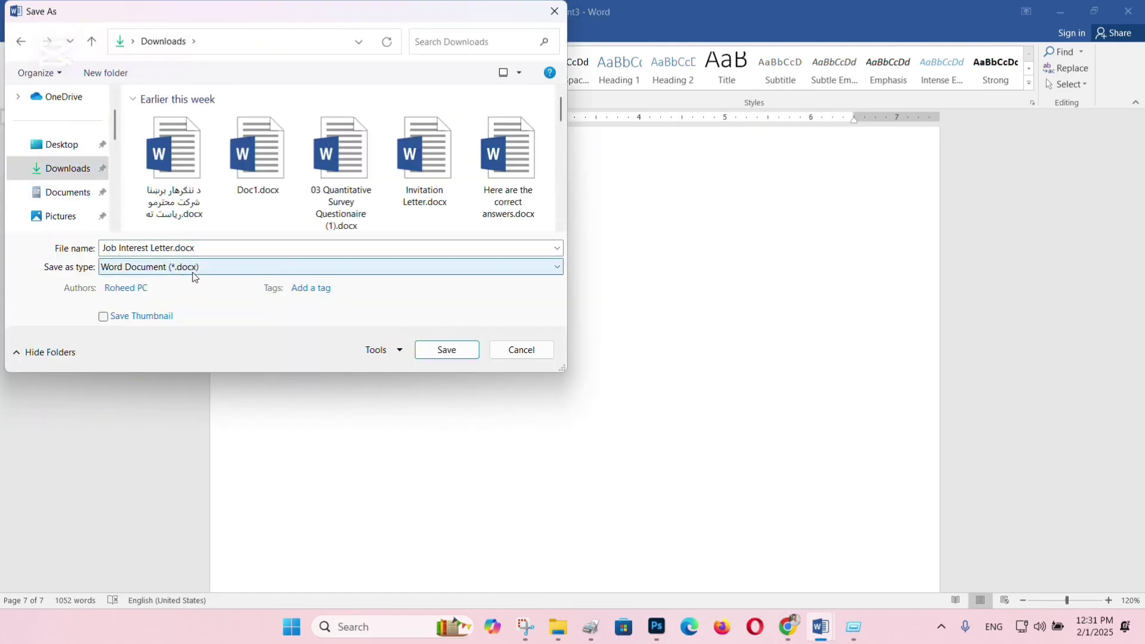
{"action": "left_click", "coordinate": [194, 276]}
{"action": "left_click", "coordinate": [191, 354]}
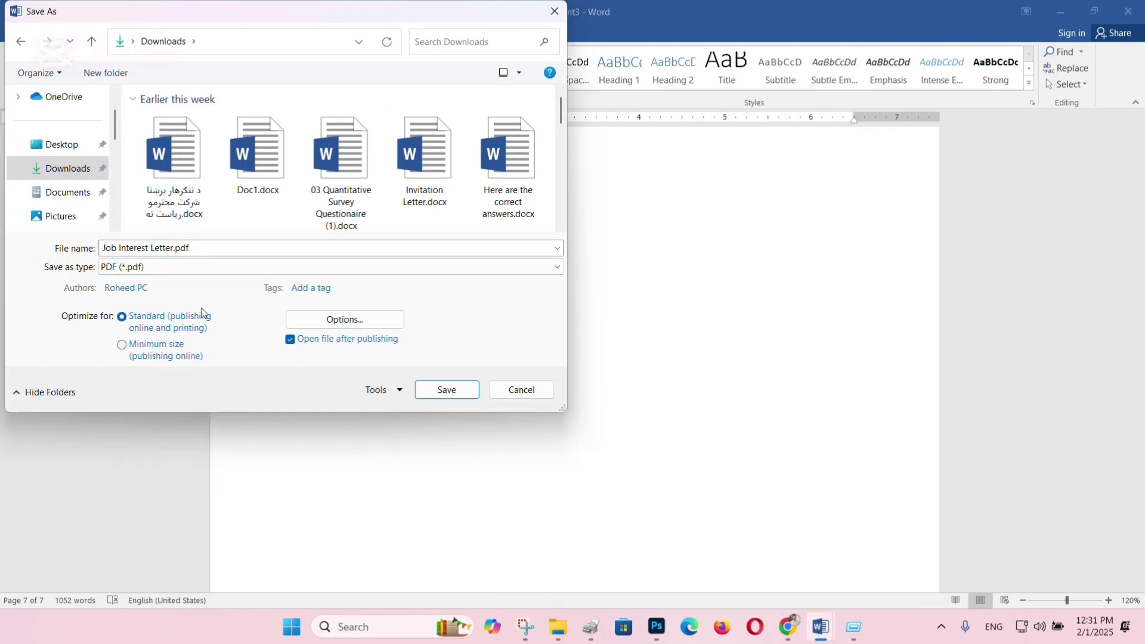
{"action": "left_click", "coordinate": [201, 245]}
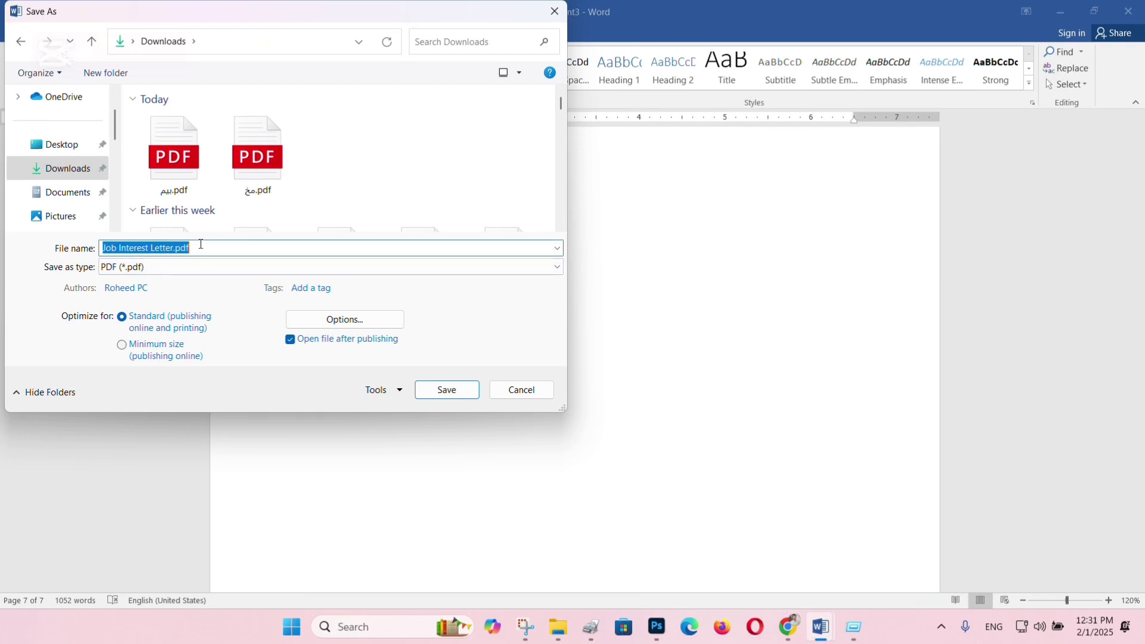
{"action": "type", "text": "my"}
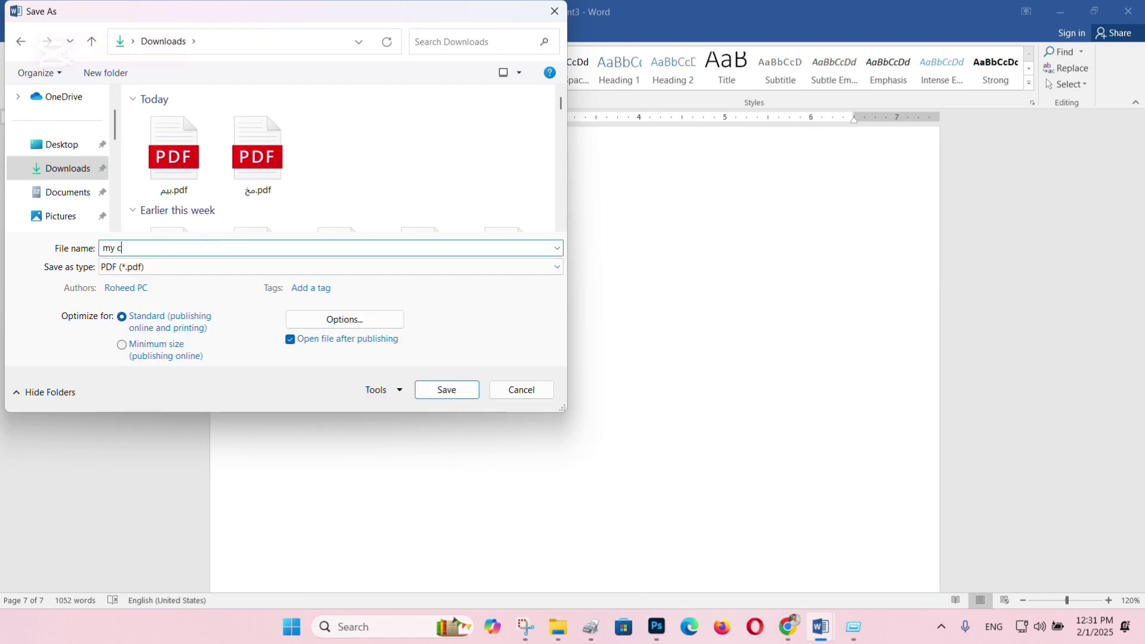
{"action": "type", "text": " c"}
{"action": "key", "text": "Return"}
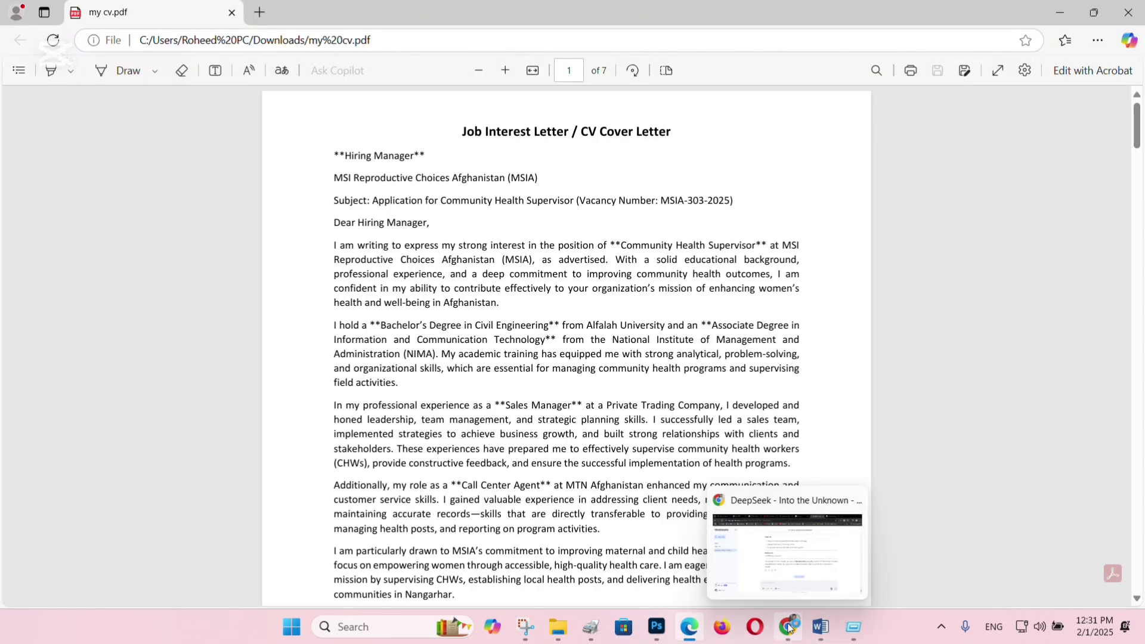
{"action": "left_click", "coordinate": [788, 628]}
Attach my cv.pdf to the Community Health Supervisor draft in Gmail.
{"action": "left_click", "coordinate": [119, 14]}
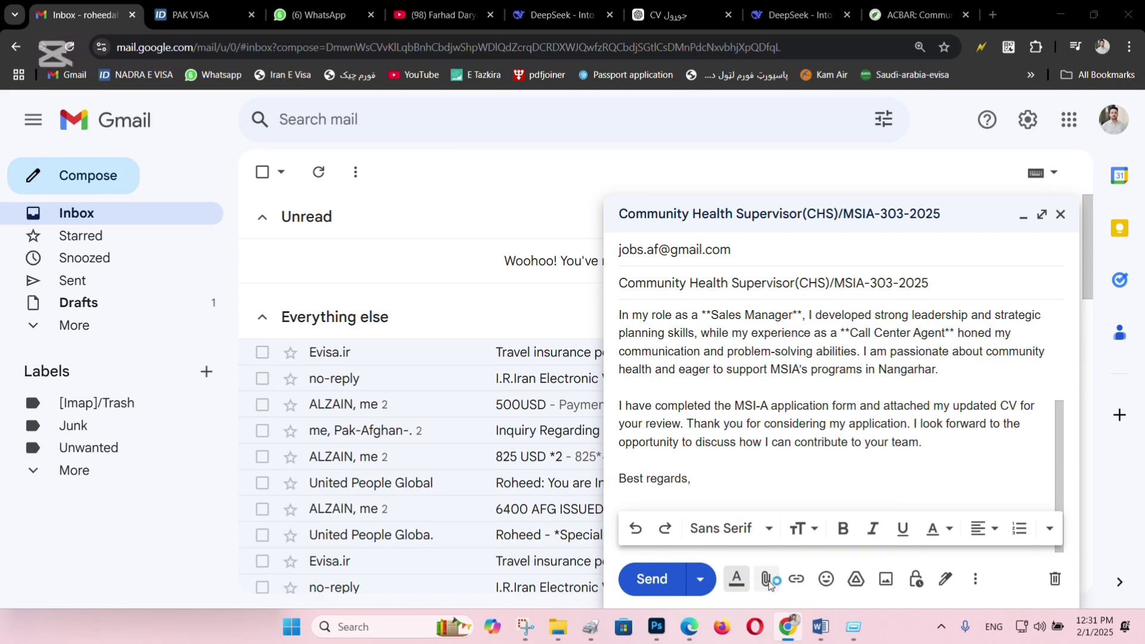
{"action": "double_click", "coordinate": [173, 153]}
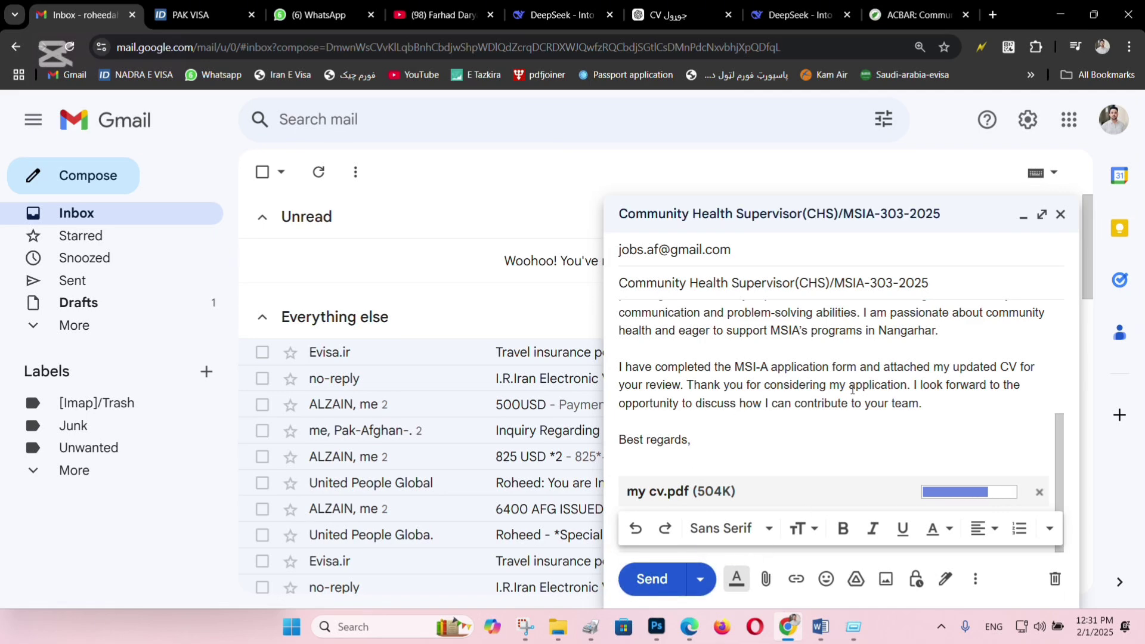
{"action": "scroll", "coordinate": [847, 381], "scroll_direction": "up", "scroll_amount": 5}
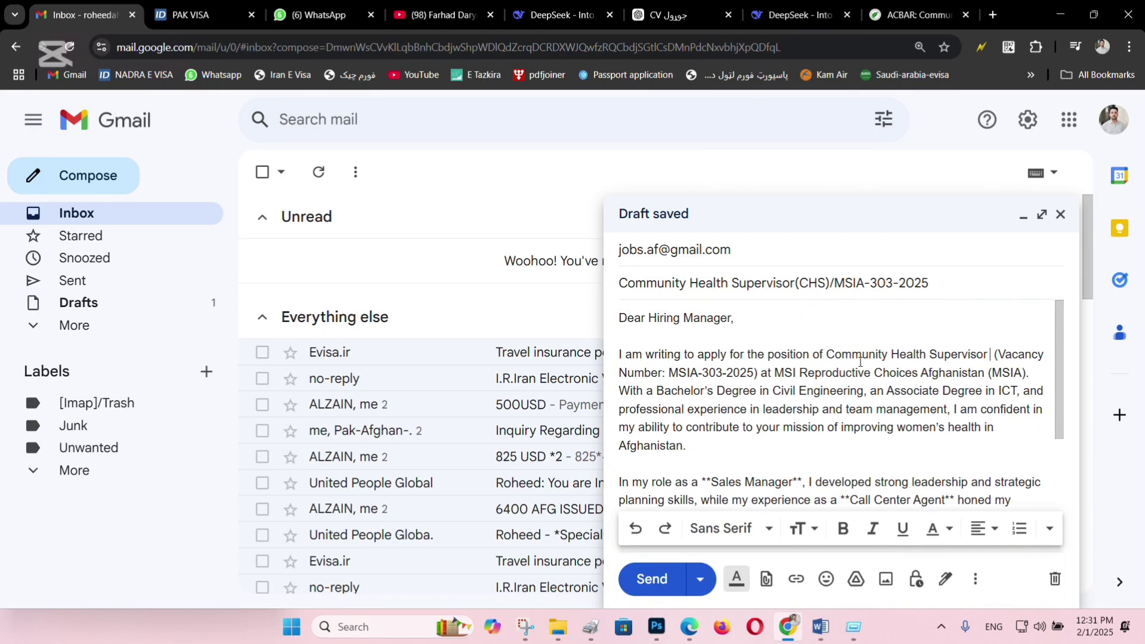
{"action": "scroll", "coordinate": [847, 358], "scroll_direction": "down", "scroll_amount": 5}
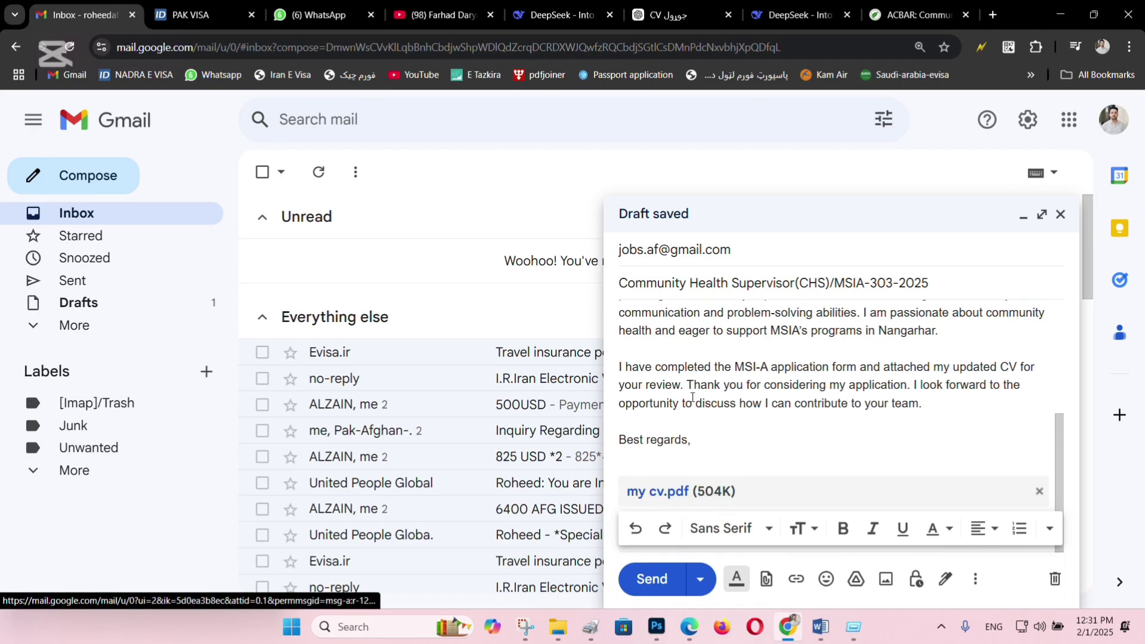
{"action": "scroll", "coordinate": [677, 506], "scroll_direction": "up", "scroll_amount": 5}
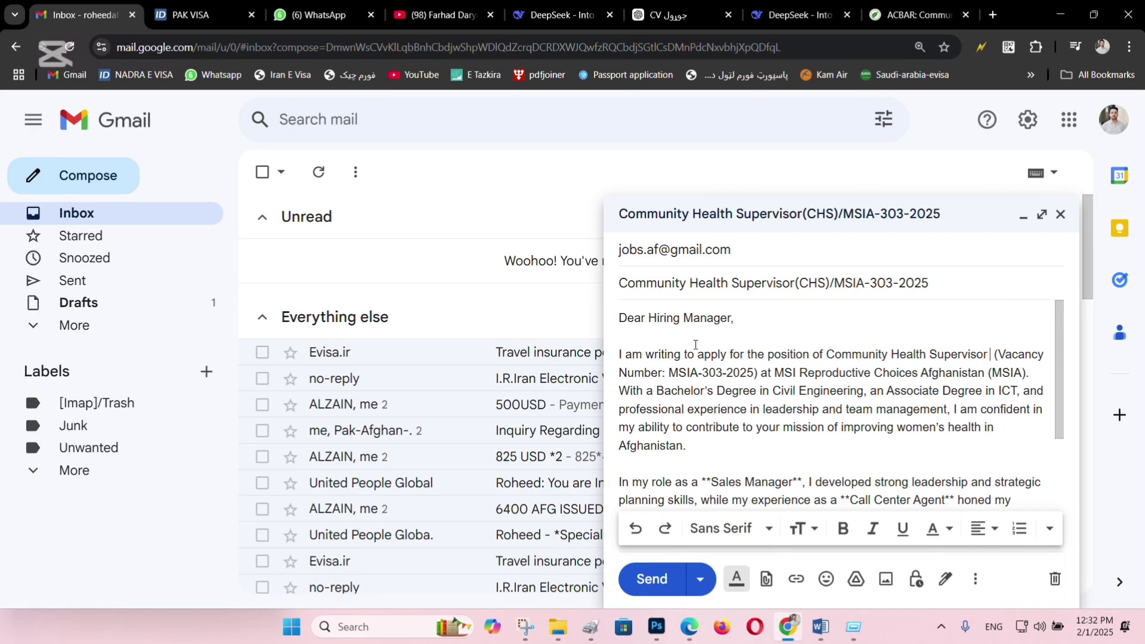
{"action": "scroll", "coordinate": [695, 344], "scroll_direction": "down", "scroll_amount": 5}
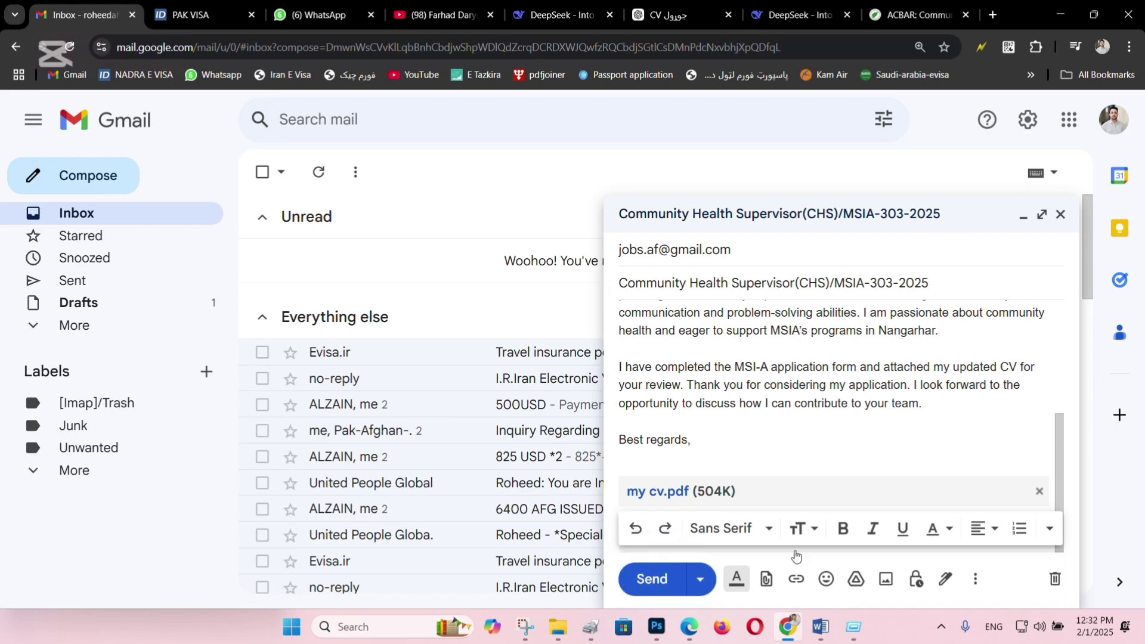
Bring back Word's Document2 with the Pashto application checklist and scroll through it.
{"action": "mouse_move", "coordinate": [820, 626]}
{"action": "left_click", "coordinate": [850, 560]}
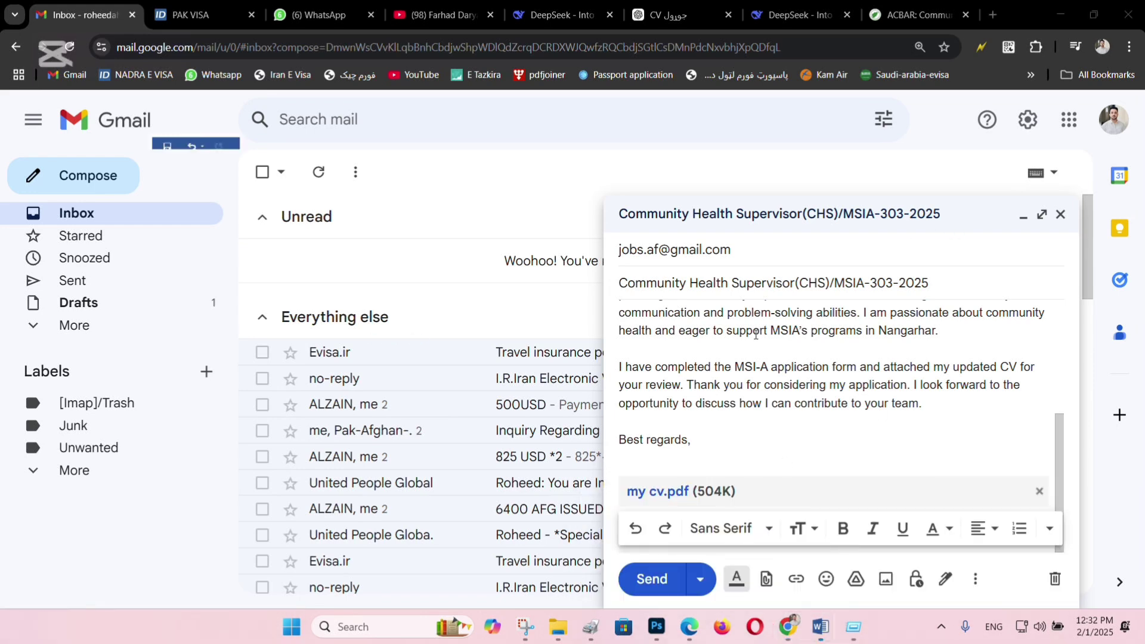
{"action": "scroll", "coordinate": [742, 325], "scroll_direction": "up", "scroll_amount": 1}
{"action": "scroll", "coordinate": [742, 325], "scroll_direction": "down", "scroll_amount": 10}
{"action": "scroll", "coordinate": [743, 325], "scroll_direction": "down", "scroll_amount": 4}
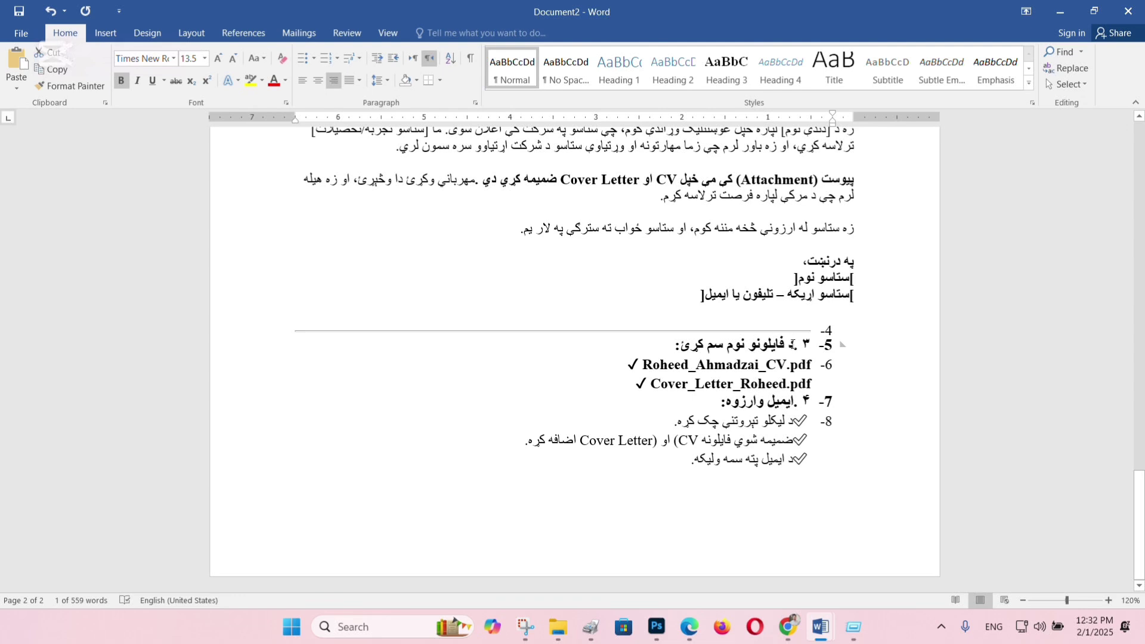
{"action": "left_click_drag", "start_coordinate": [793, 344], "coordinate": [680, 344]}
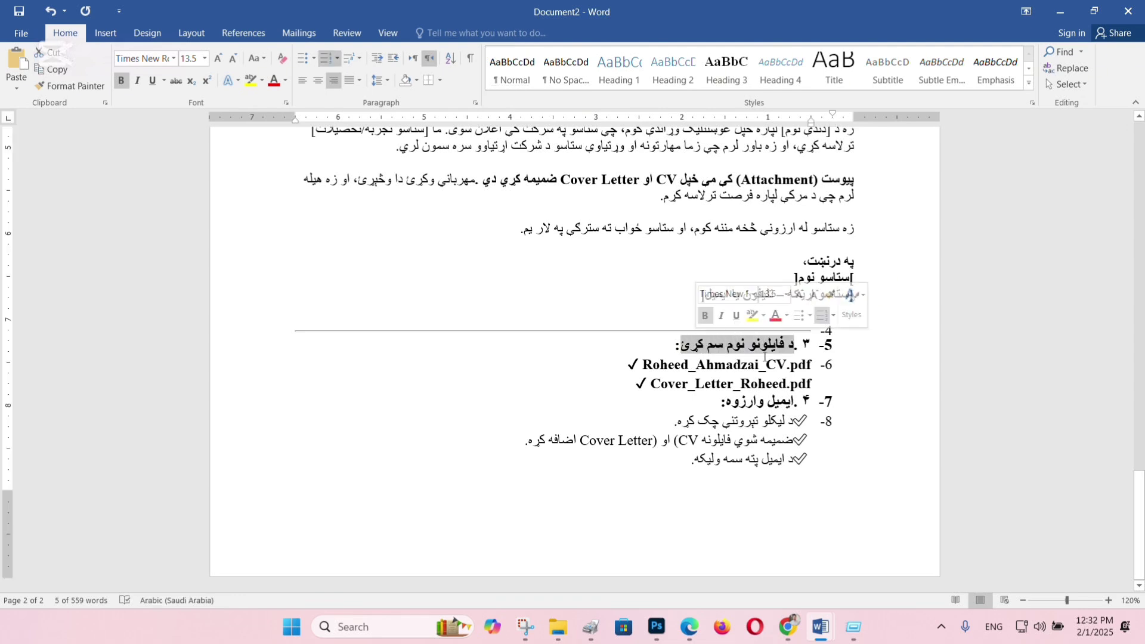
{"action": "triple_click", "coordinate": [767, 346]}
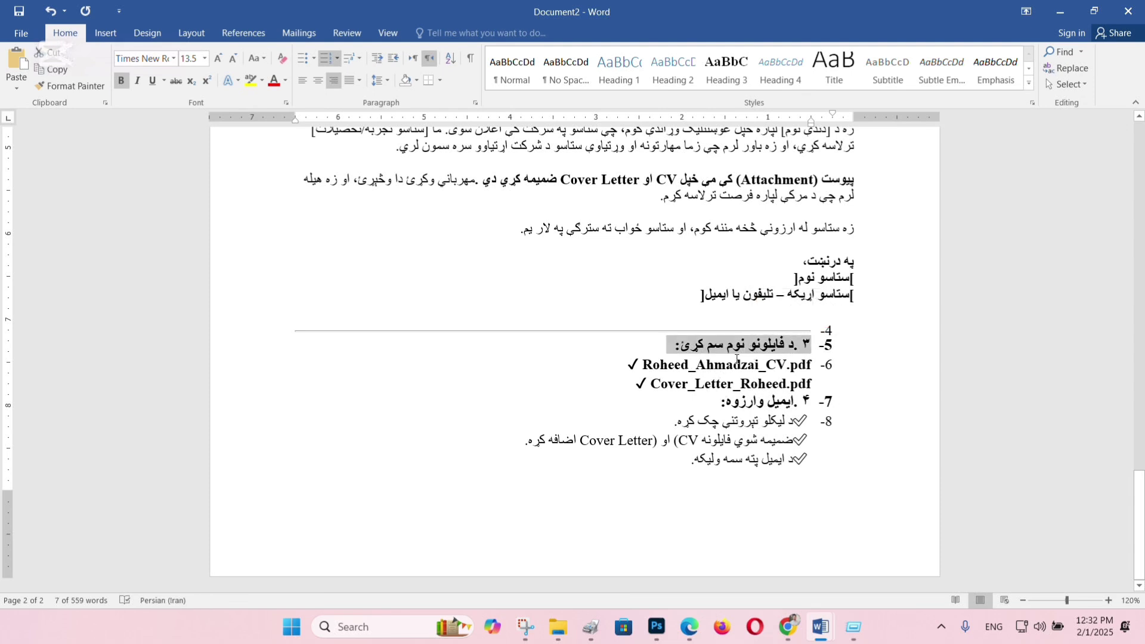
{"action": "left_click", "coordinate": [749, 365]}
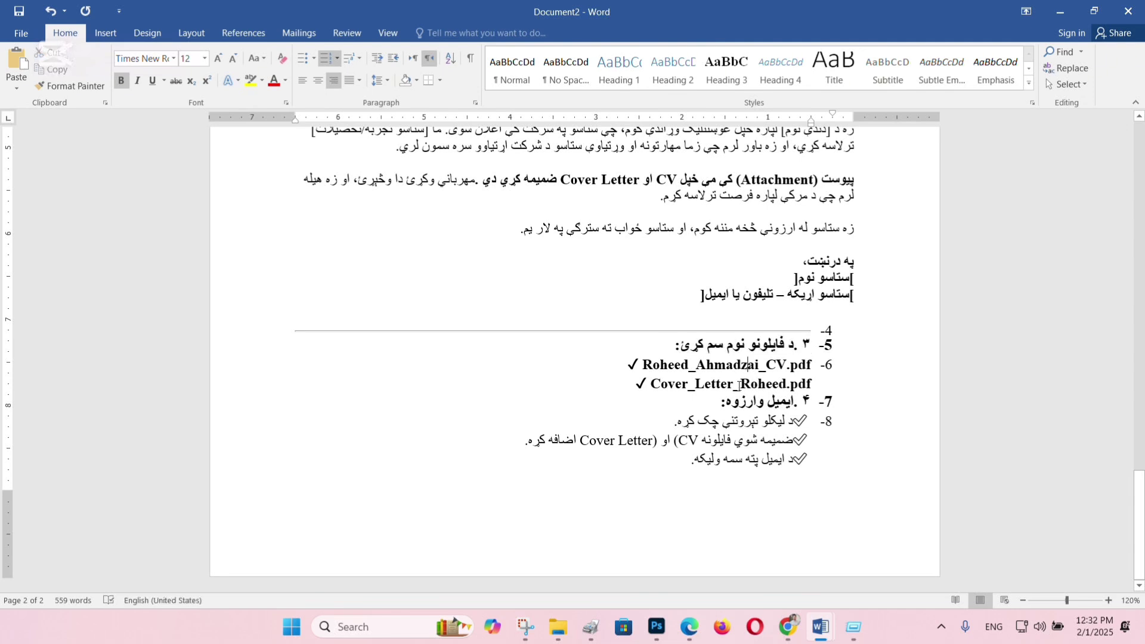
{"action": "double_click", "coordinate": [737, 385]}
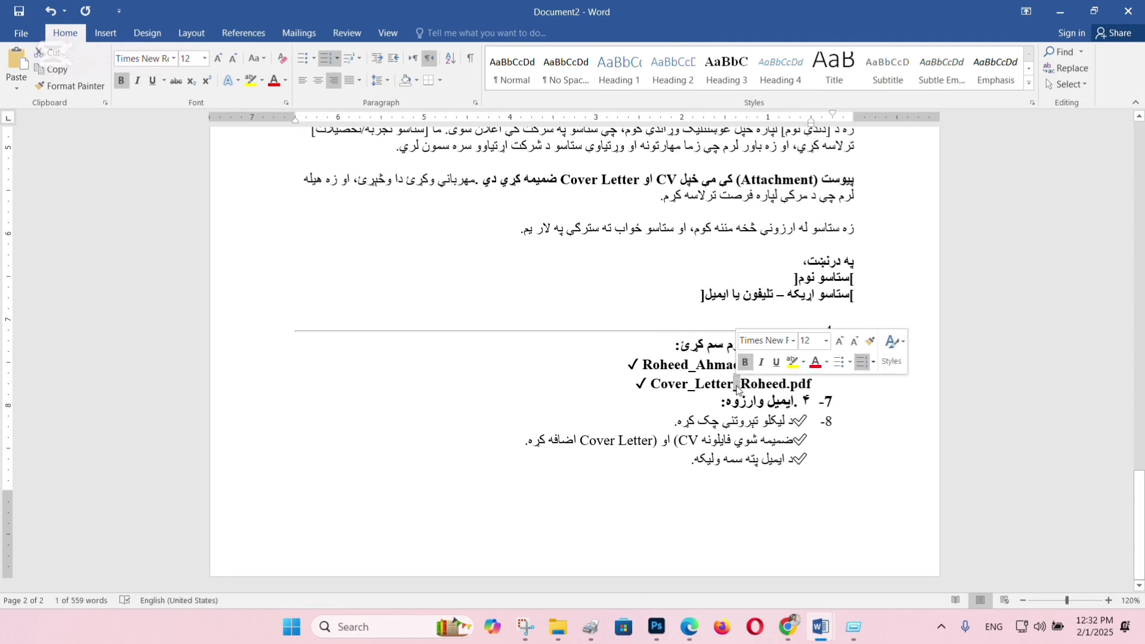
{"action": "left_click", "coordinate": [682, 365]}
{"action": "double_click", "coordinate": [681, 365]}
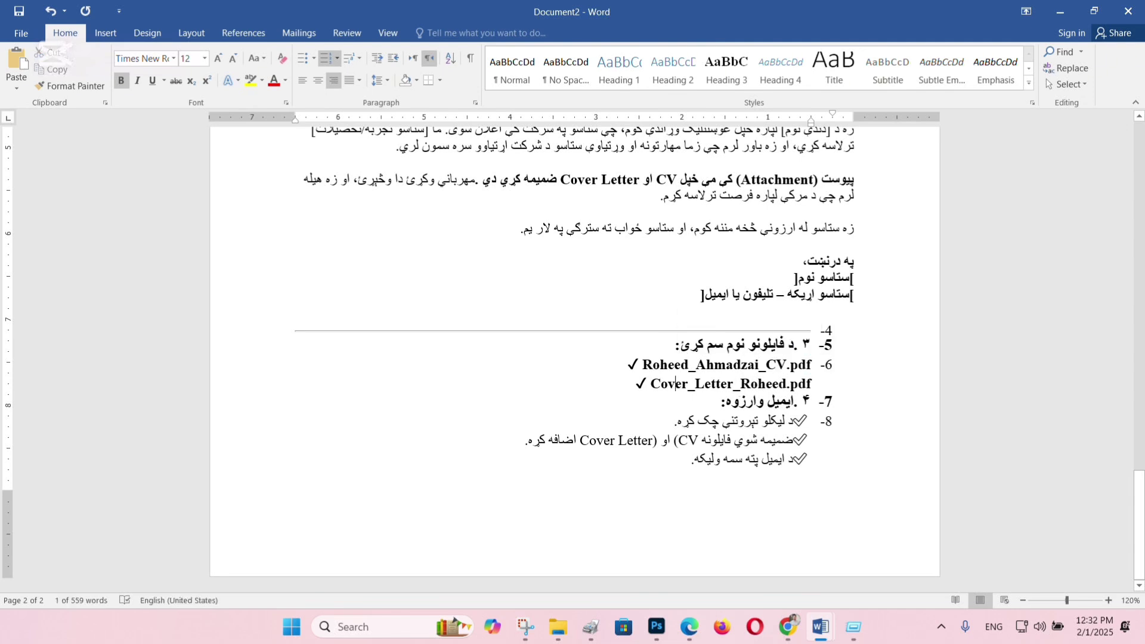
{"action": "double_click", "coordinate": [677, 385]}
{"action": "triple_click", "coordinate": [677, 389]}
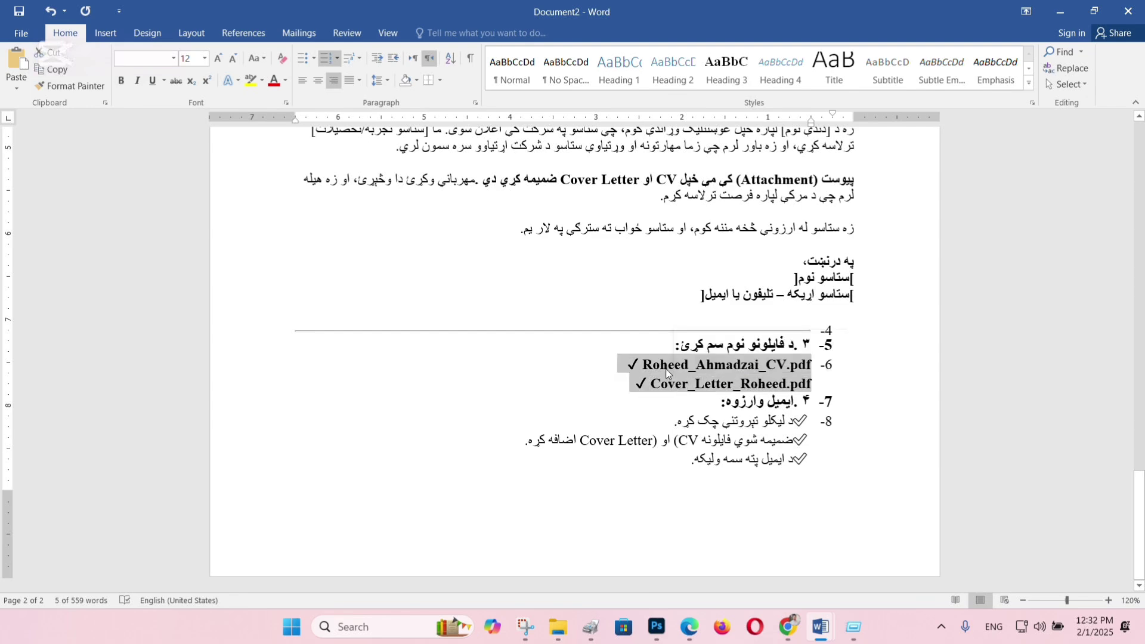
{"action": "double_click", "coordinate": [668, 365]}
{"action": "left_click", "coordinate": [710, 418]}
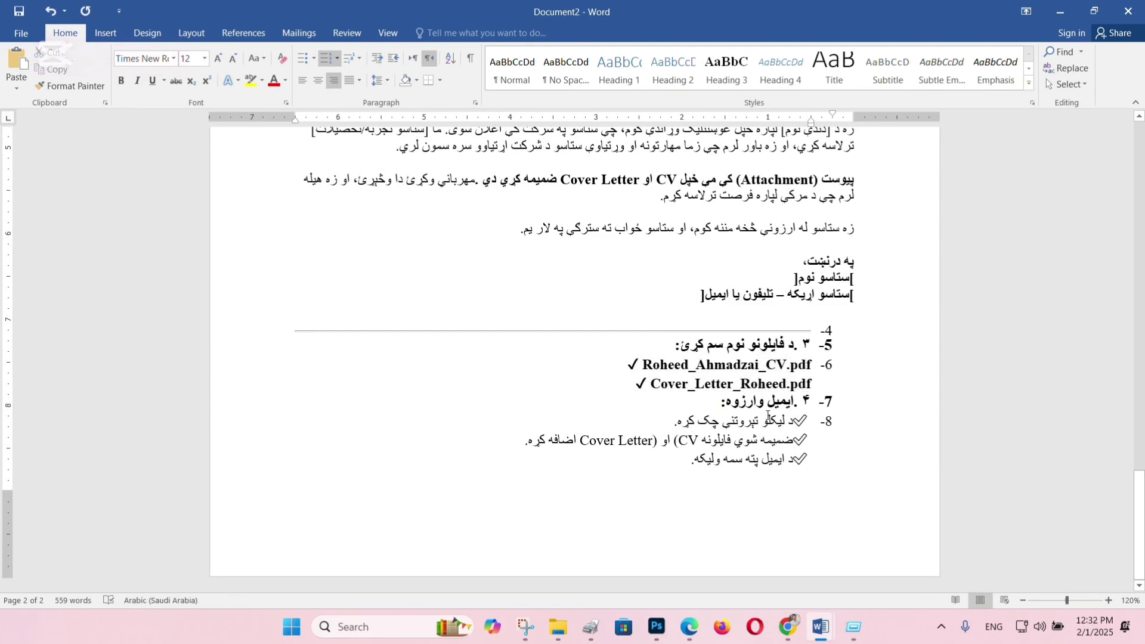
{"action": "double_click", "coordinate": [762, 401]}
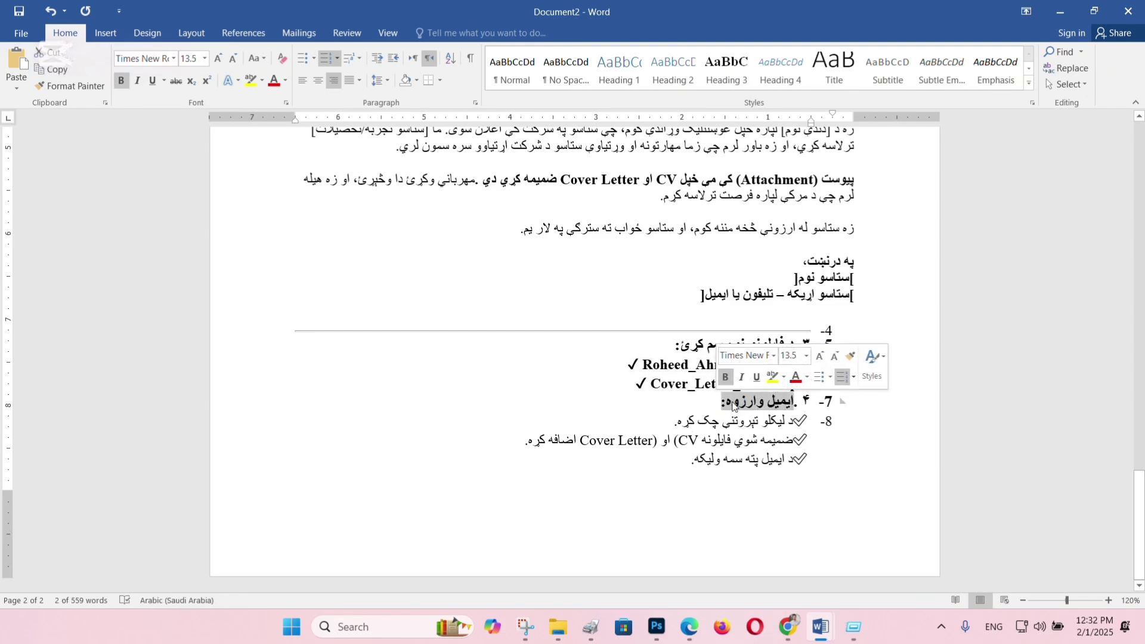
{"action": "left_click", "coordinate": [735, 405]}
{"action": "triple_click", "coordinate": [736, 405]}
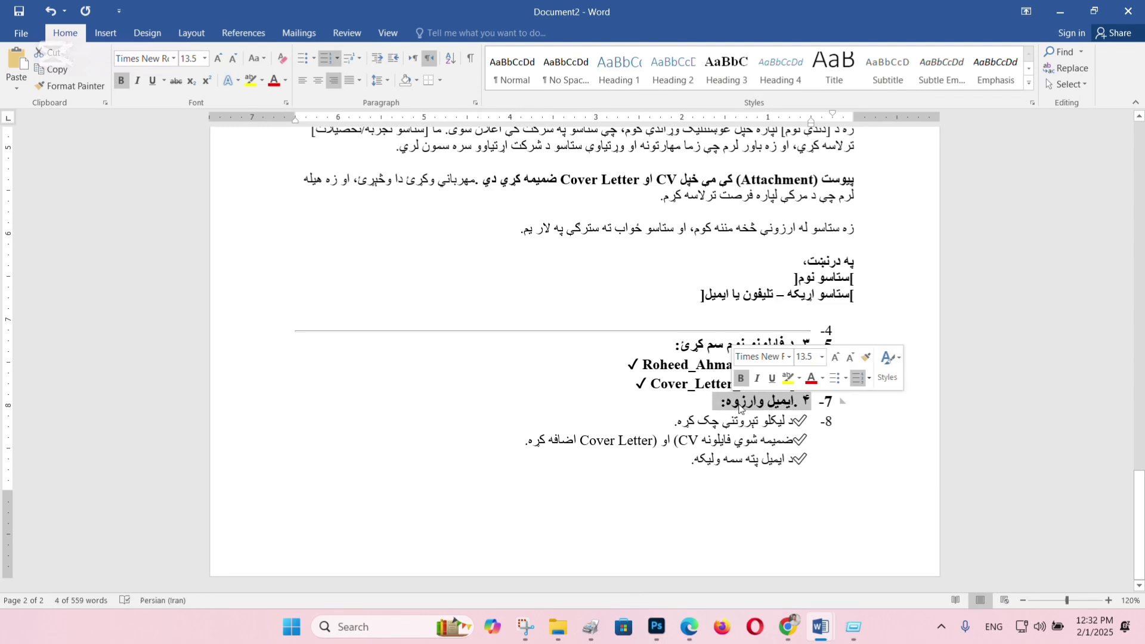
{"action": "left_click", "coordinate": [738, 405]}
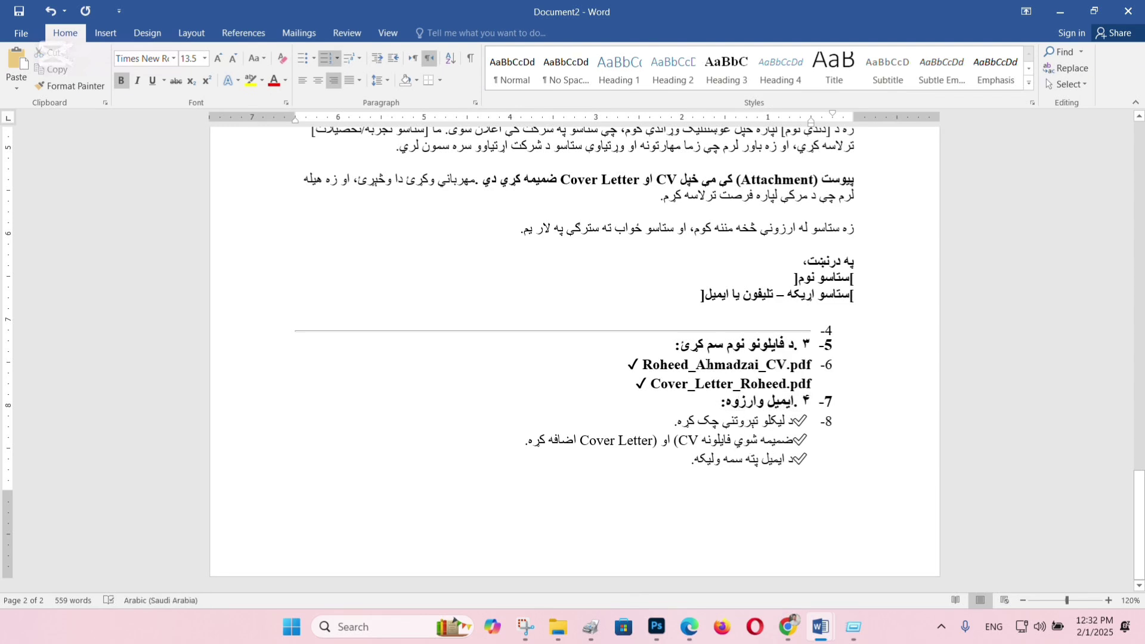
{"action": "scroll", "coordinate": [555, 189], "scroll_direction": "up", "scroll_amount": 5}
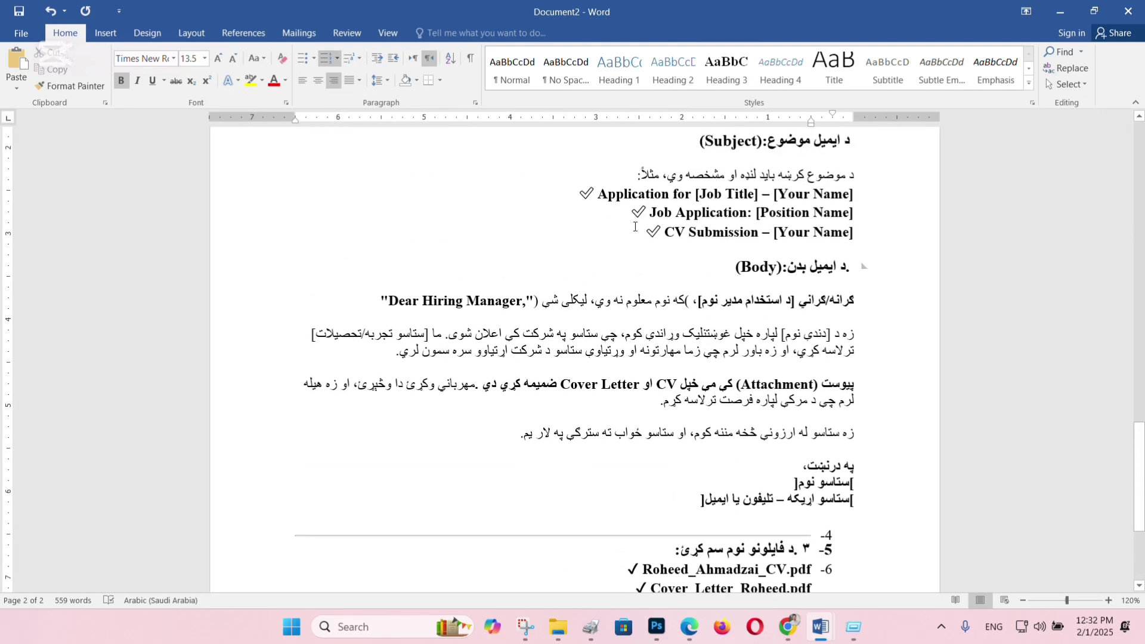
{"action": "scroll", "coordinate": [634, 229], "scroll_direction": "down", "scroll_amount": 3}
{"action": "scroll", "coordinate": [700, 325], "scroll_direction": "down", "scroll_amount": 3}
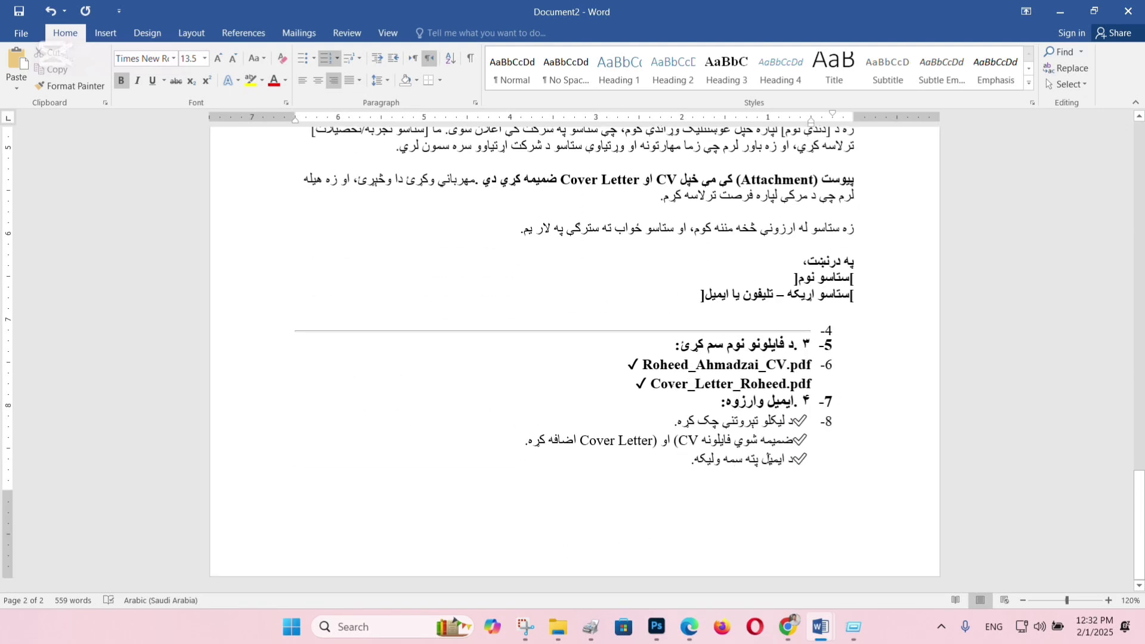
{"action": "scroll", "coordinate": [740, 435], "scroll_direction": "up", "scroll_amount": 18}
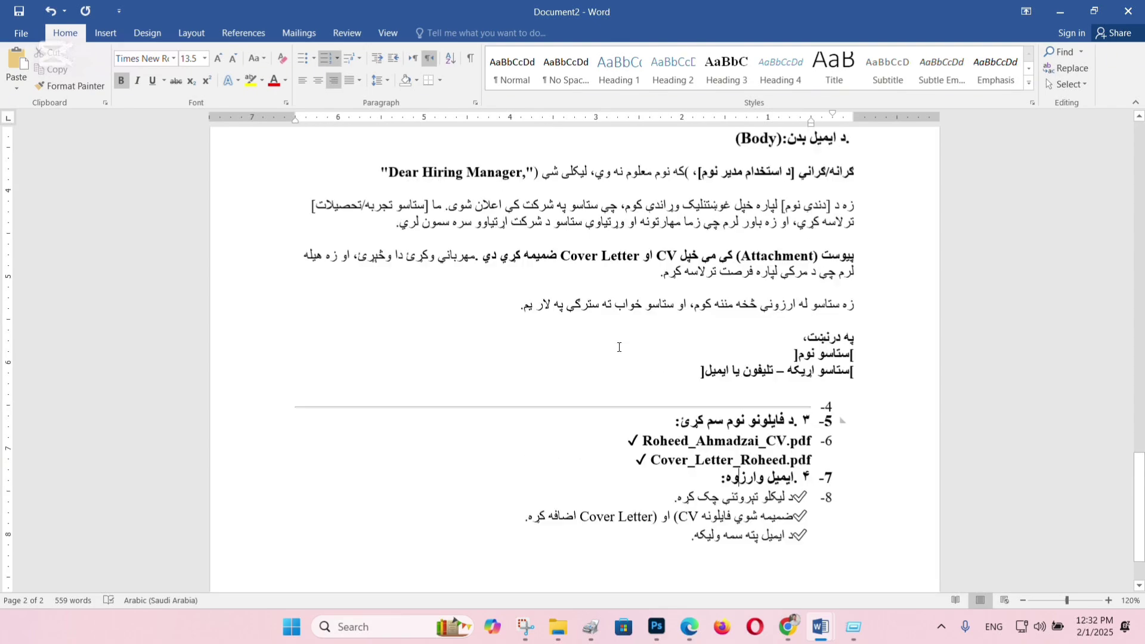
{"action": "scroll", "coordinate": [622, 342], "scroll_direction": "up", "scroll_amount": 6}
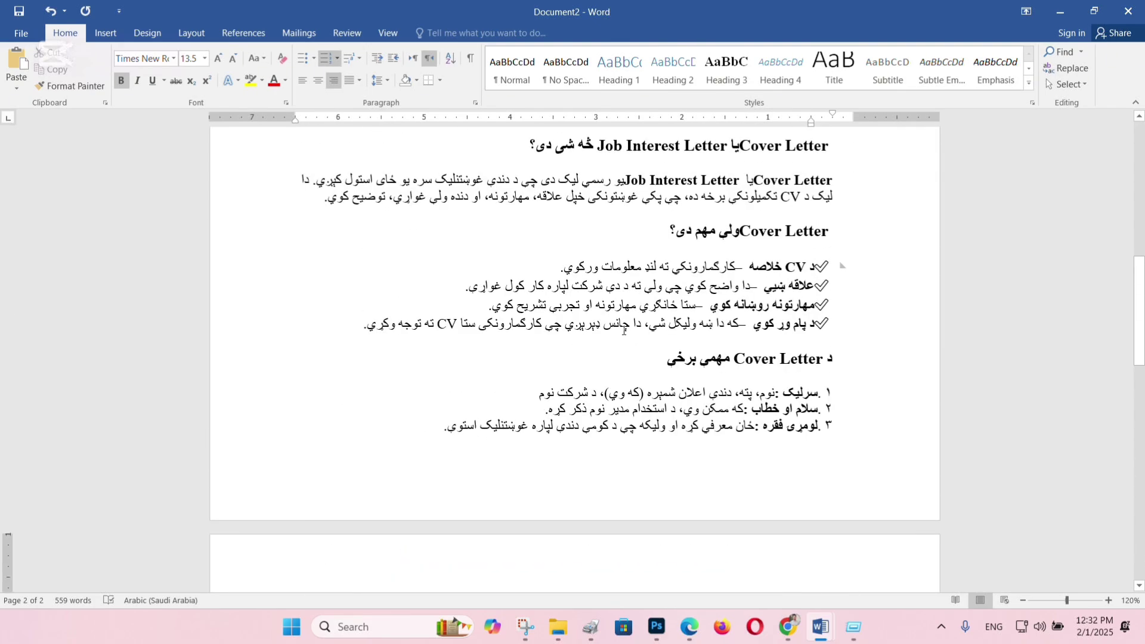
{"action": "scroll", "coordinate": [670, 270], "scroll_direction": "up", "scroll_amount": 10}
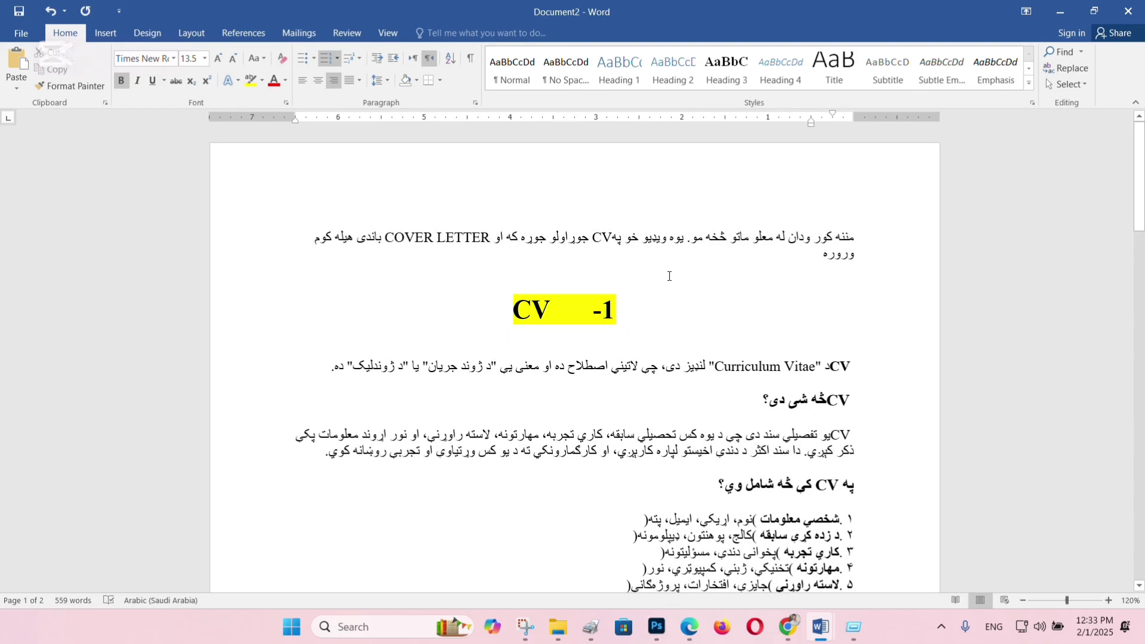
{"action": "scroll", "coordinate": [668, 275], "scroll_direction": "down", "scroll_amount": 20}
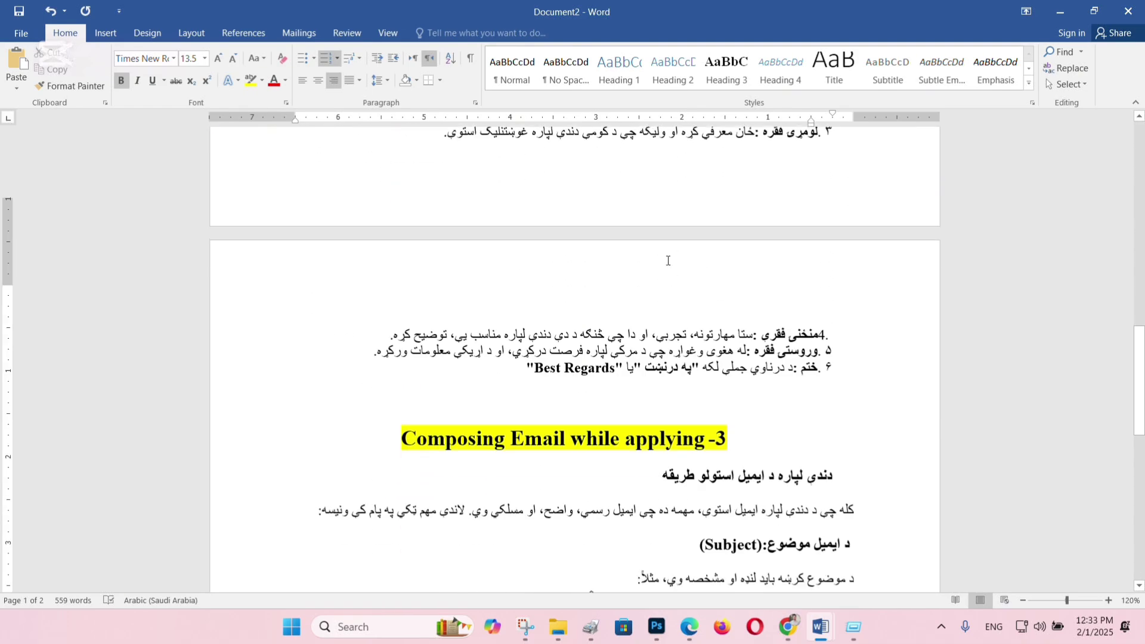
{"action": "scroll", "coordinate": [667, 257], "scroll_direction": "down", "scroll_amount": 6}
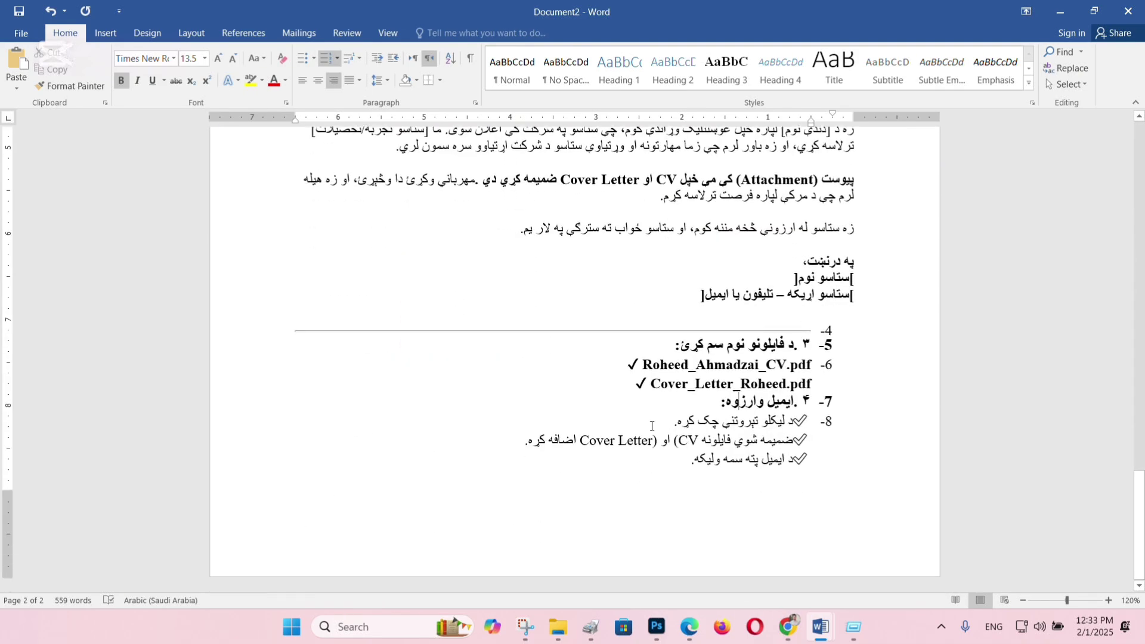
{"action": "left_click", "coordinate": [656, 458]}
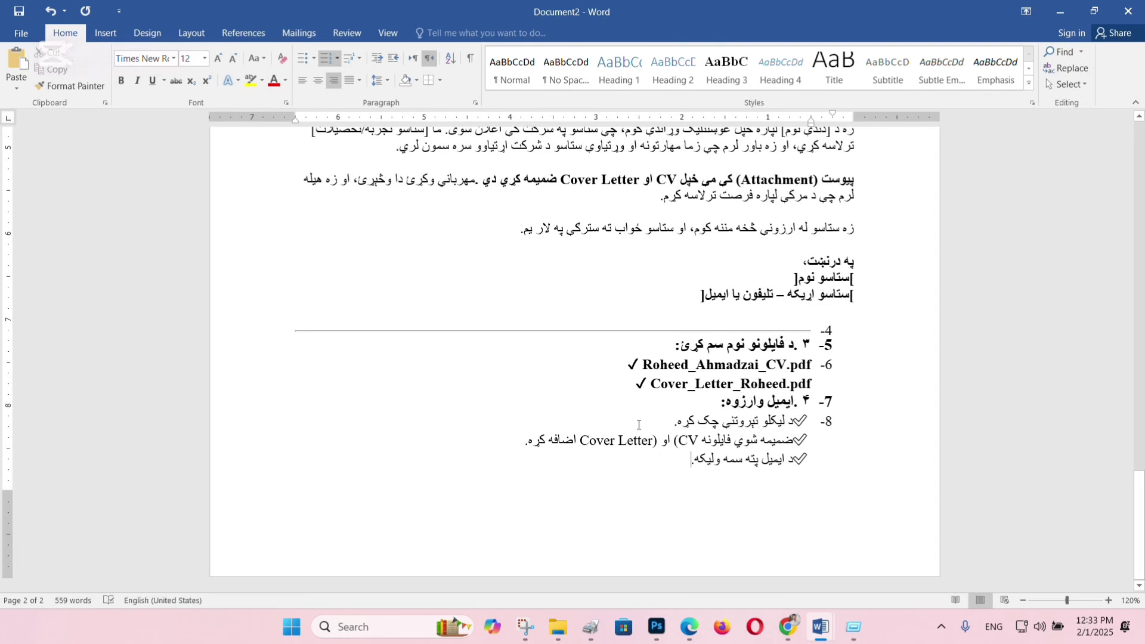